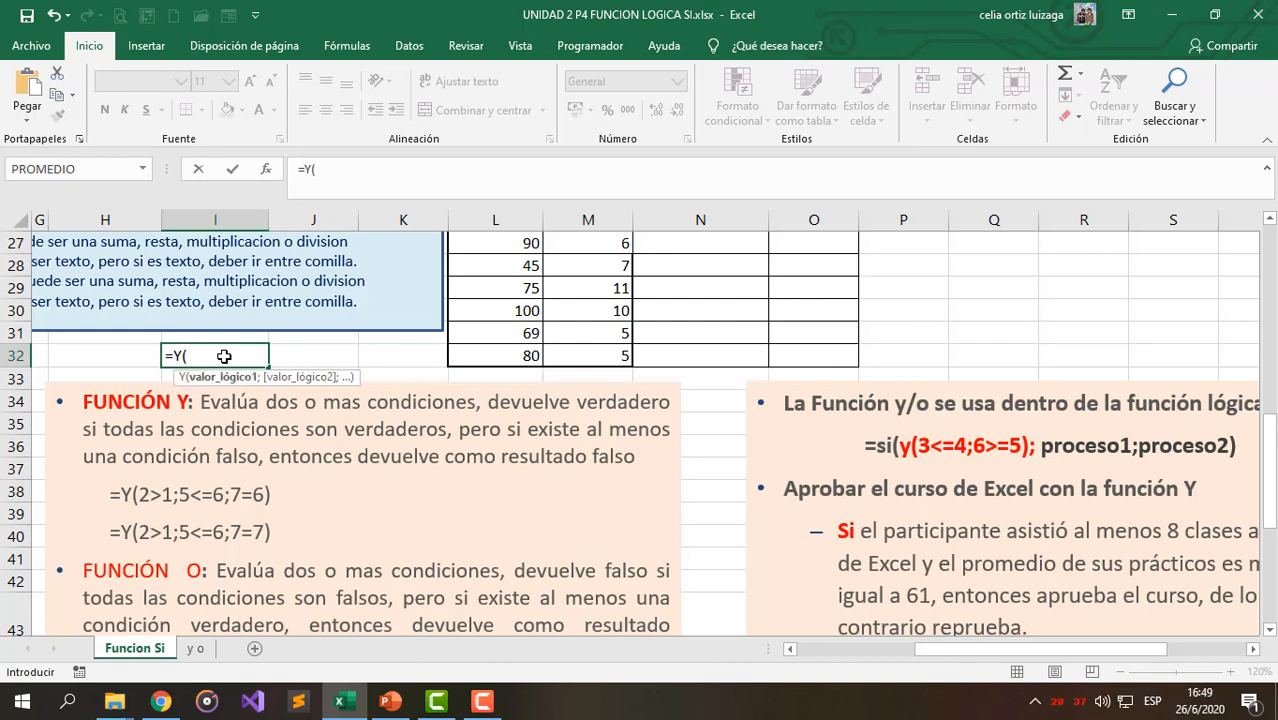
- Complete the Y formula in cell I32 as =Y(2>1;5<=6;7=6) and commit it
text(2>1;5)
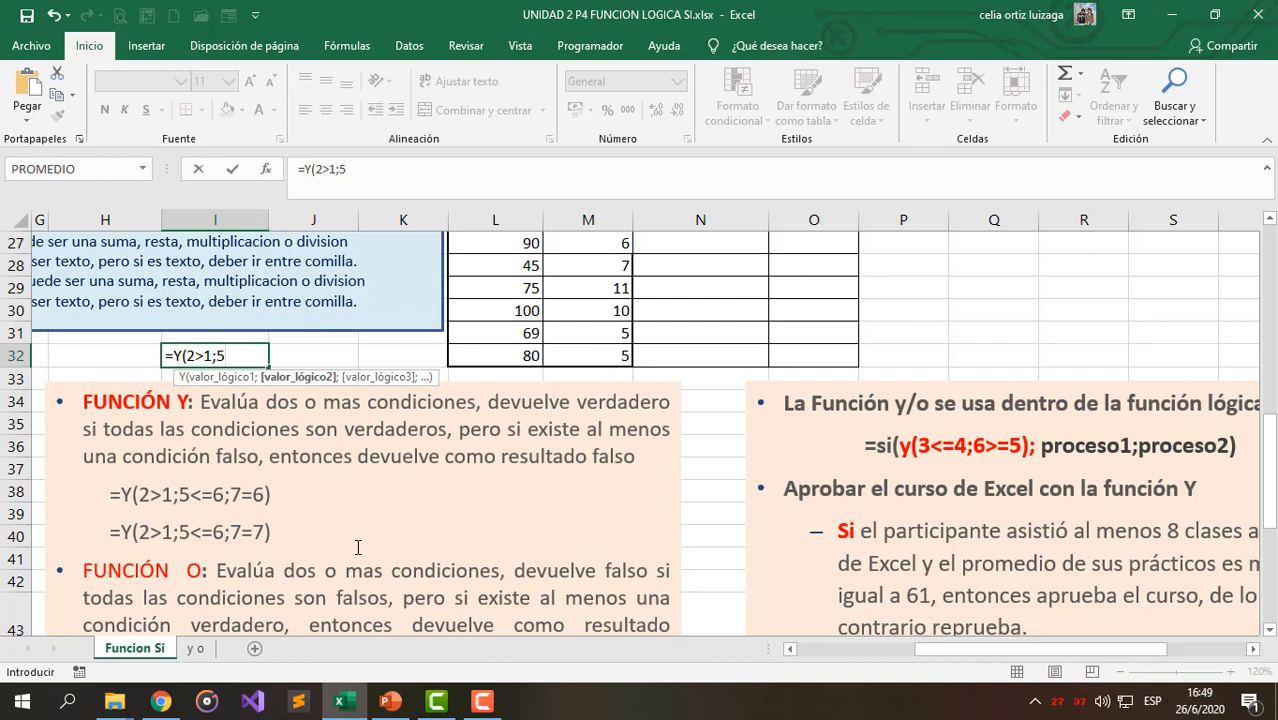
text(<=6;7)
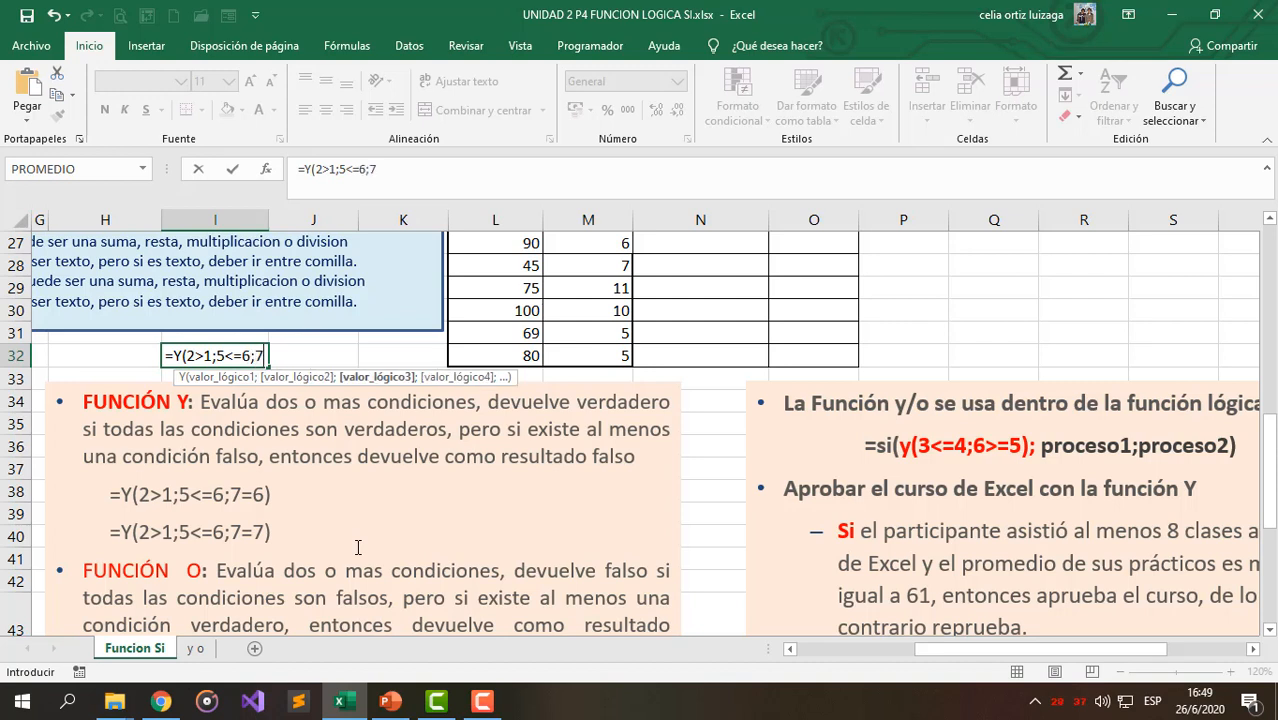
text(=6))
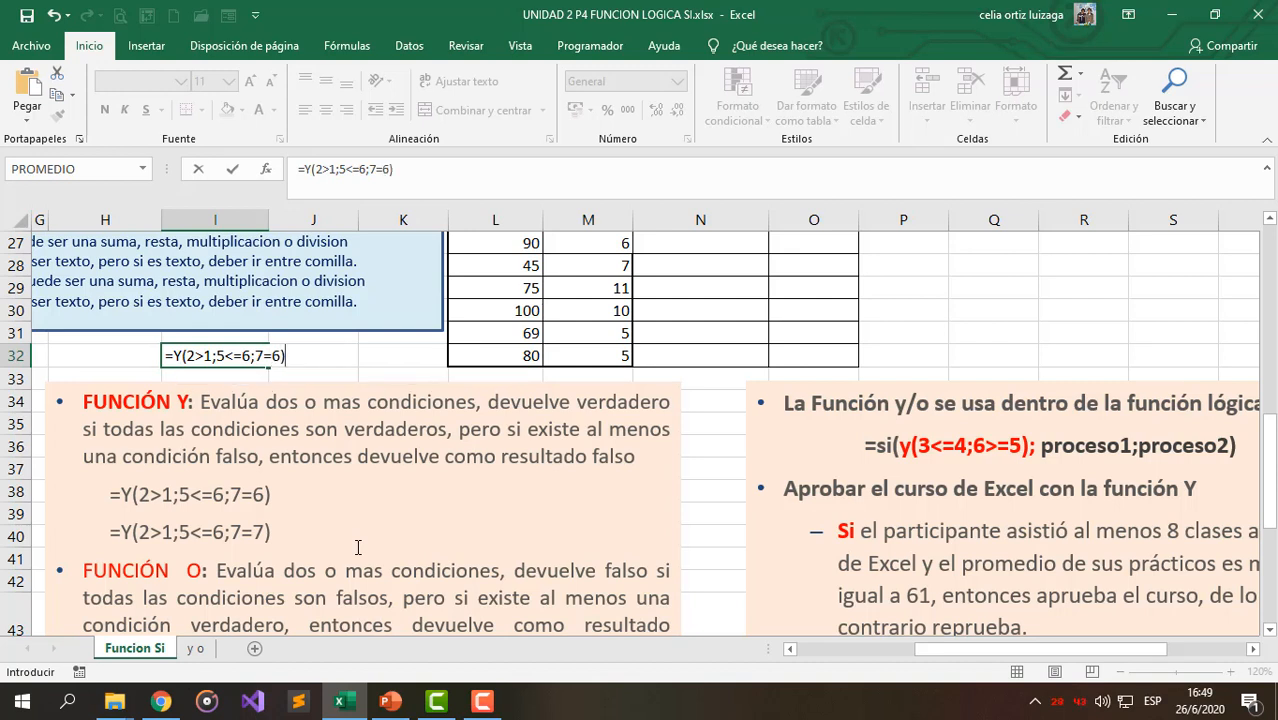
click(205, 355)
drag(216, 355, 282, 352)
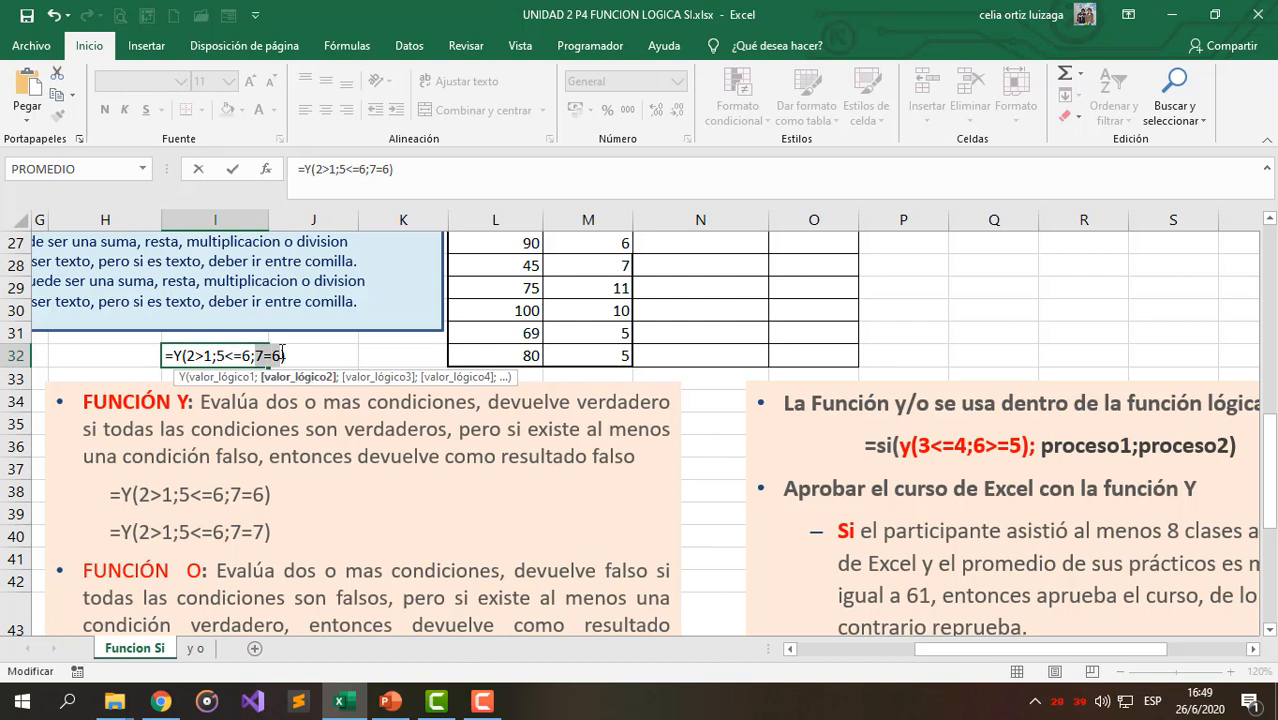
click(271, 354)
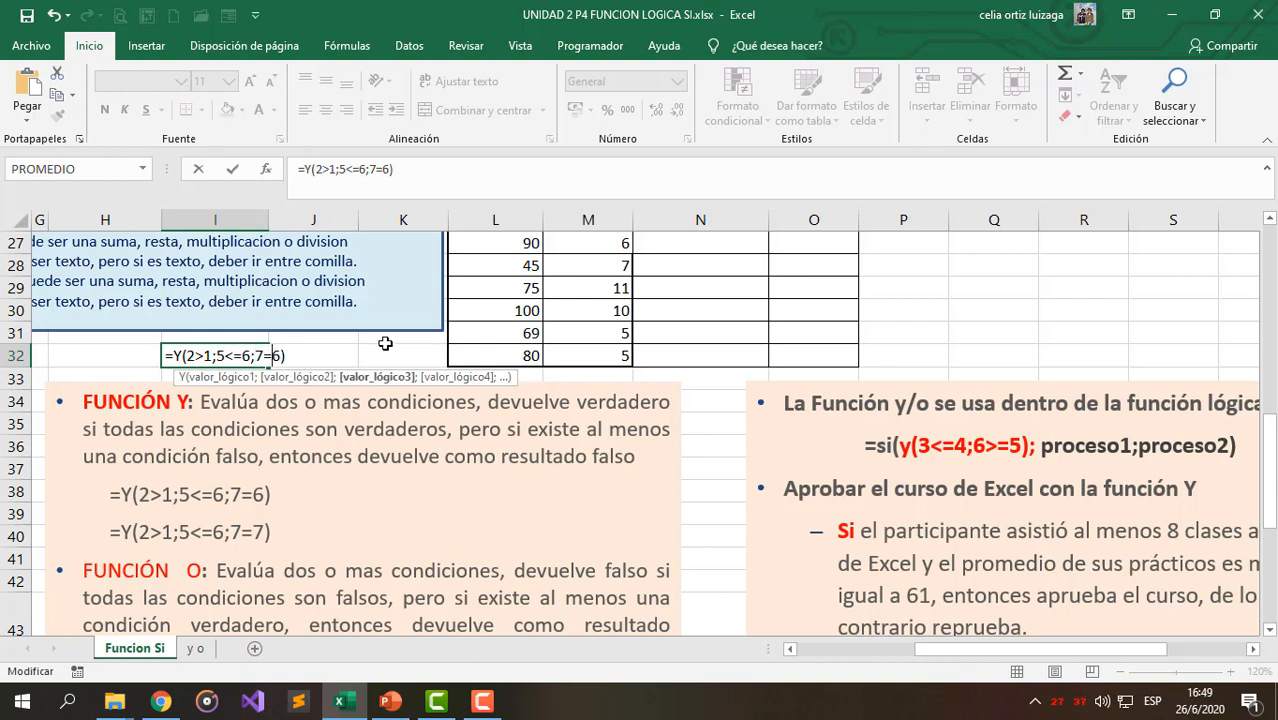
key(Return)
key(Up)
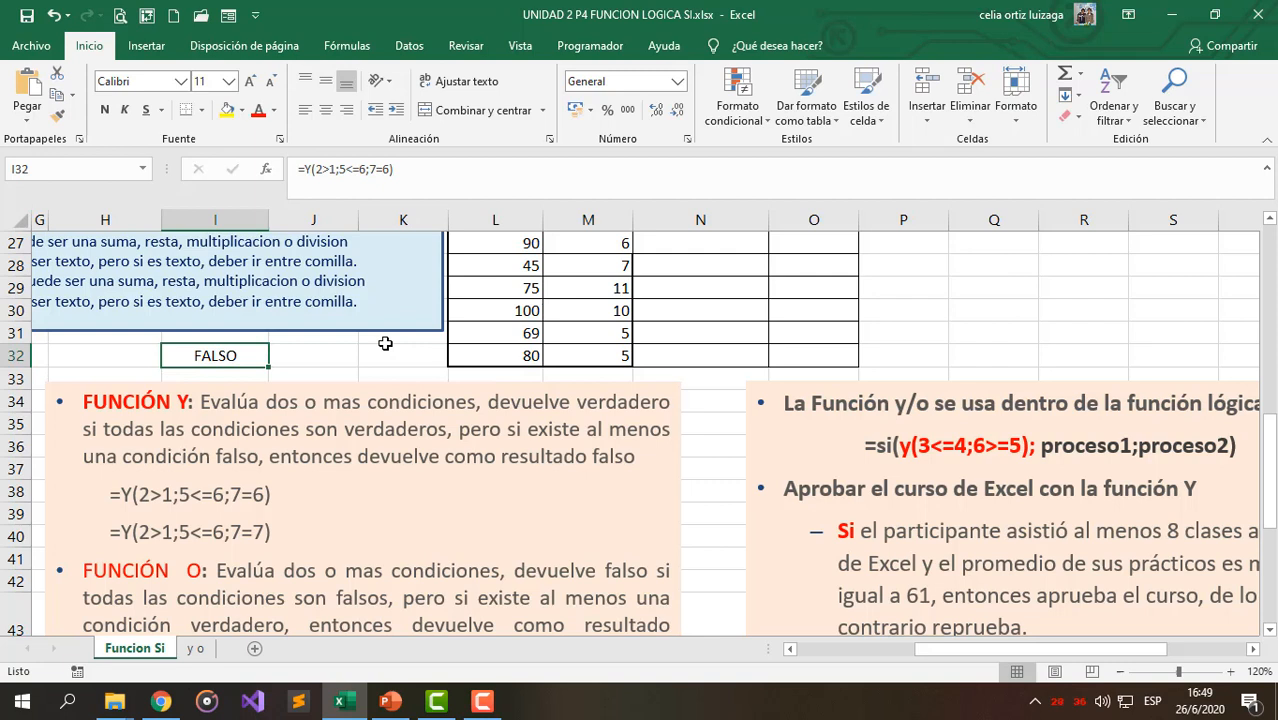
- Change the third condition of the Y formula in I32 to 7=7 and review its conditions
double_click(252, 358)
drag(272, 356, 282, 356)
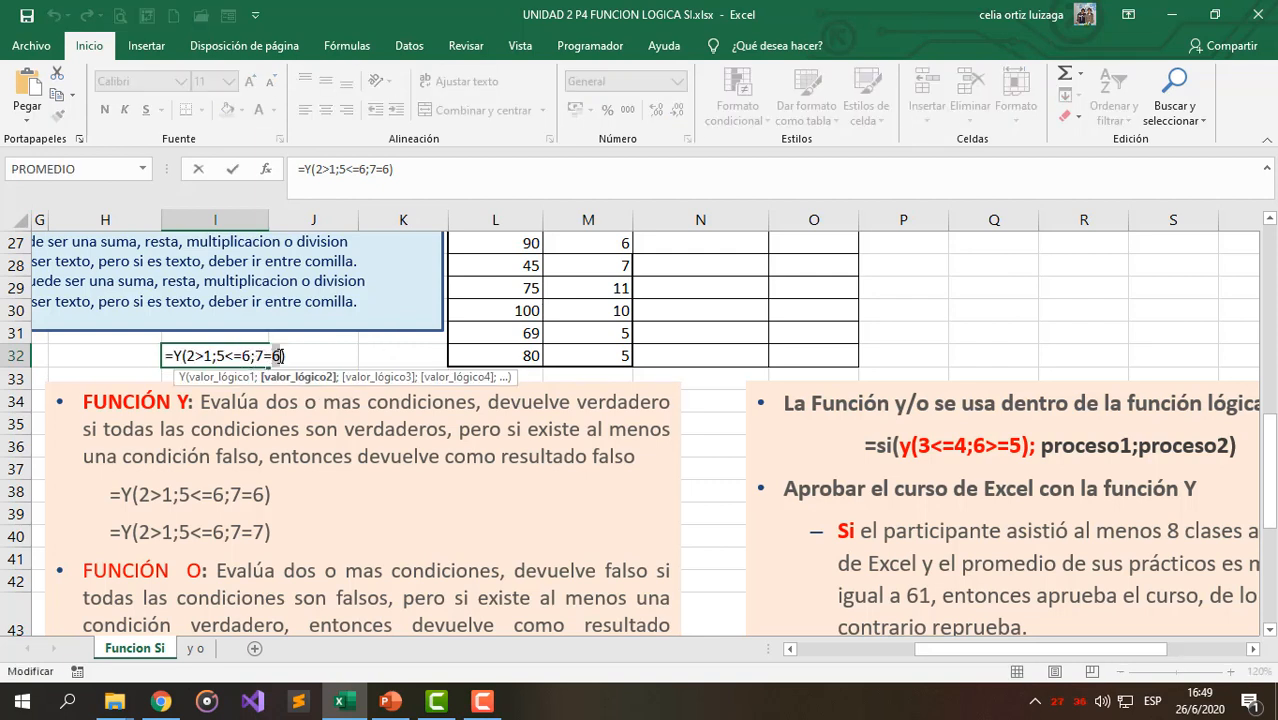
text(7)
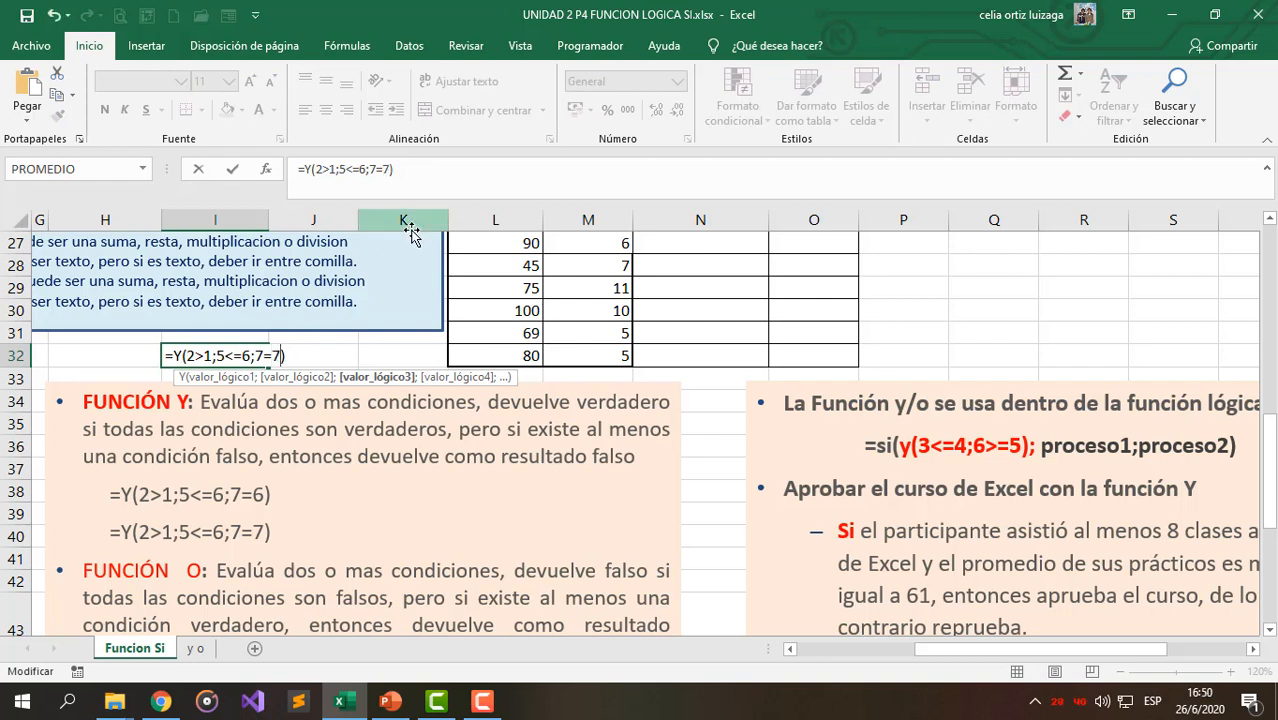
key(Return)
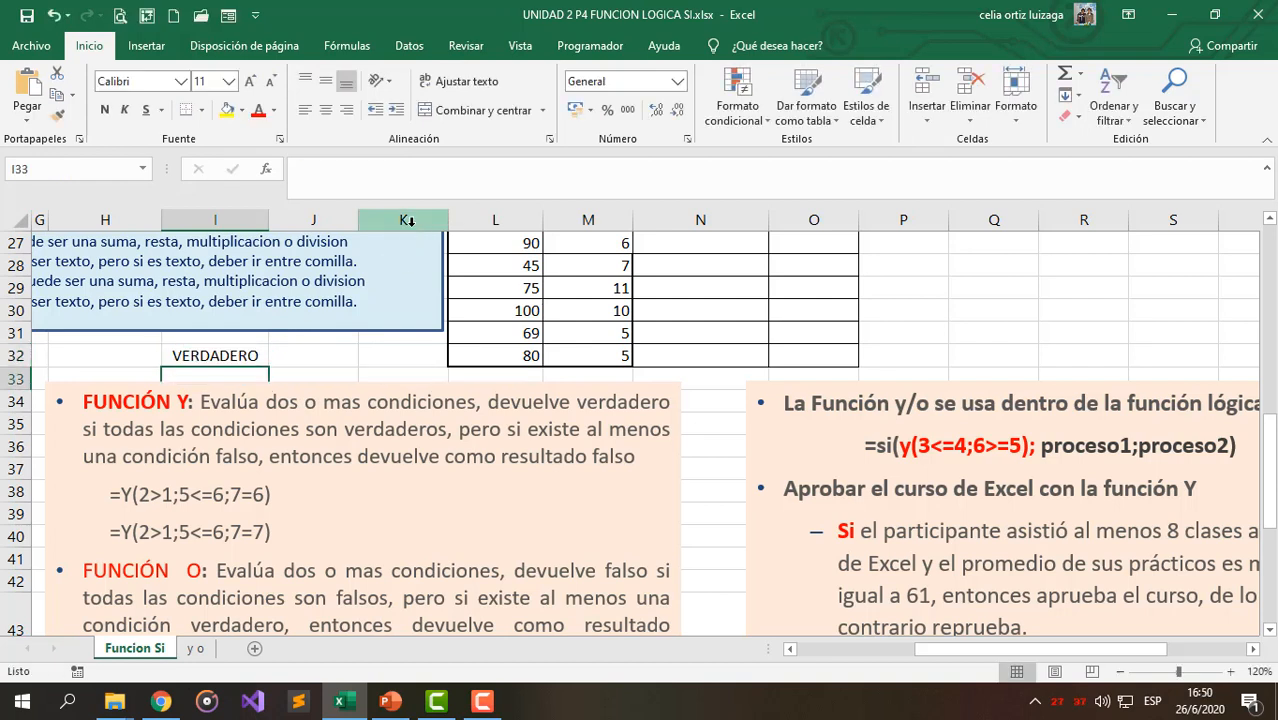
double_click(238, 354)
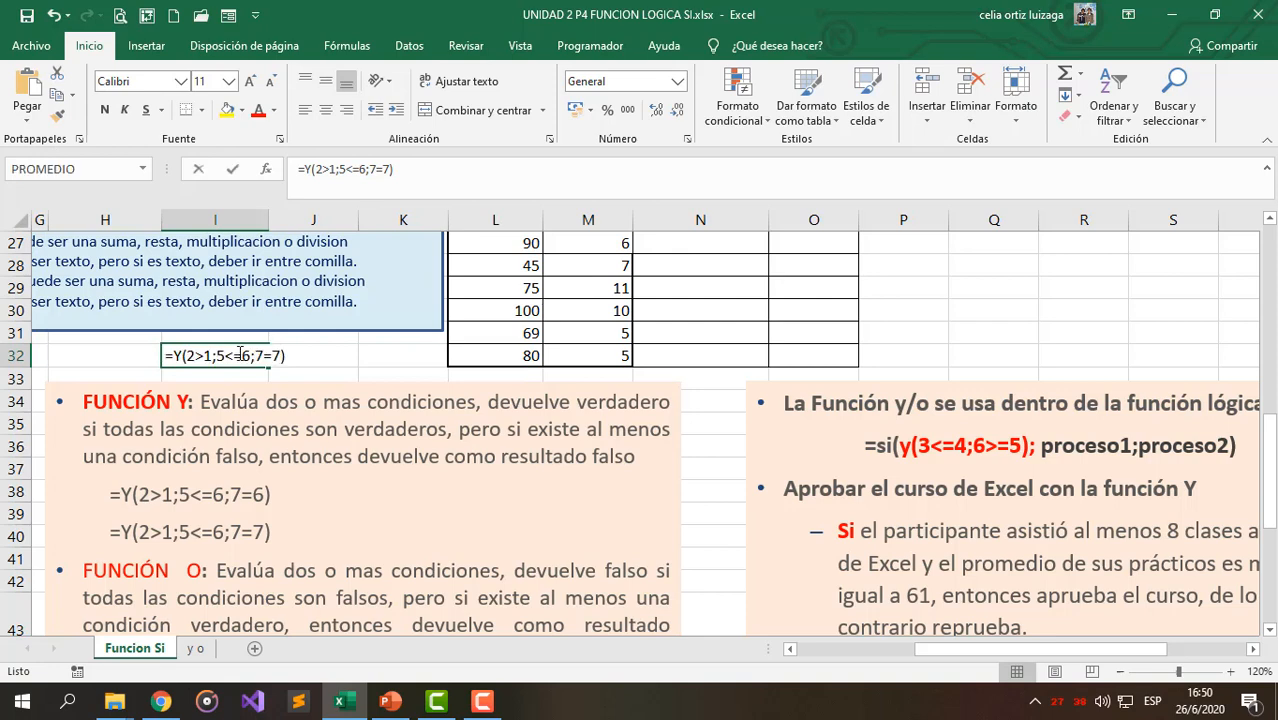
drag(186, 355, 211, 356)
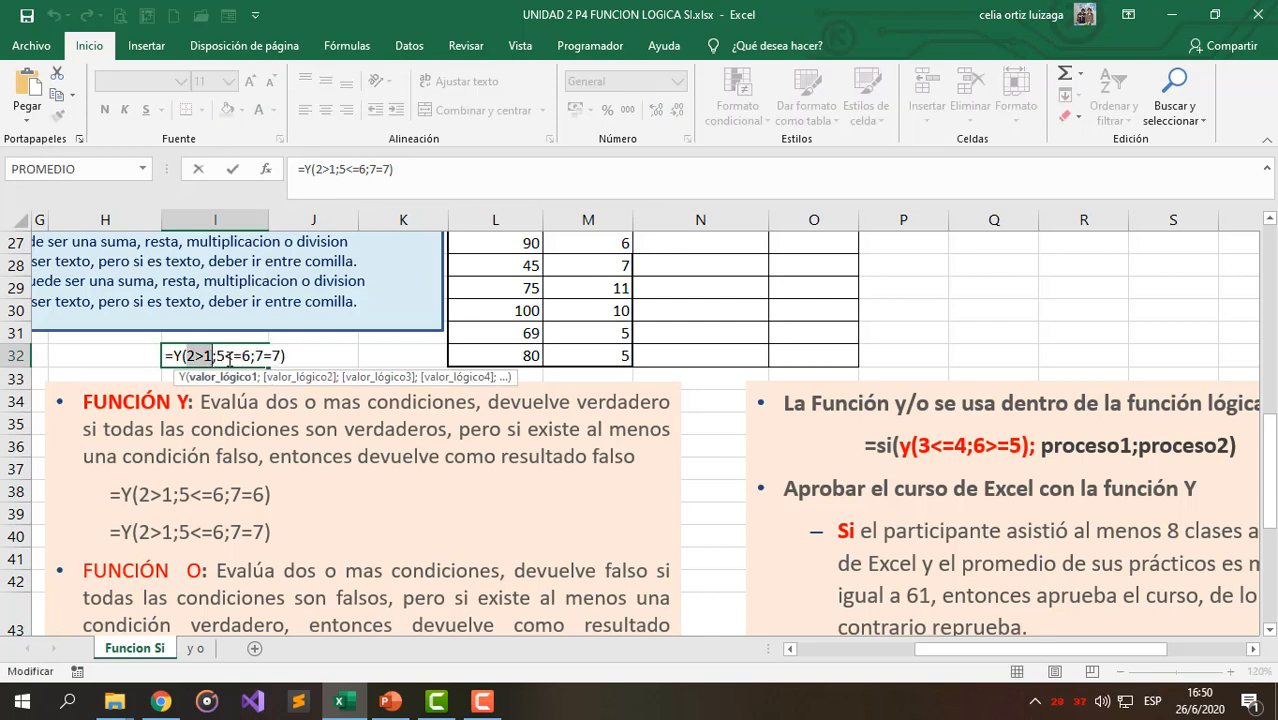
click(233, 358)
click(267, 353)
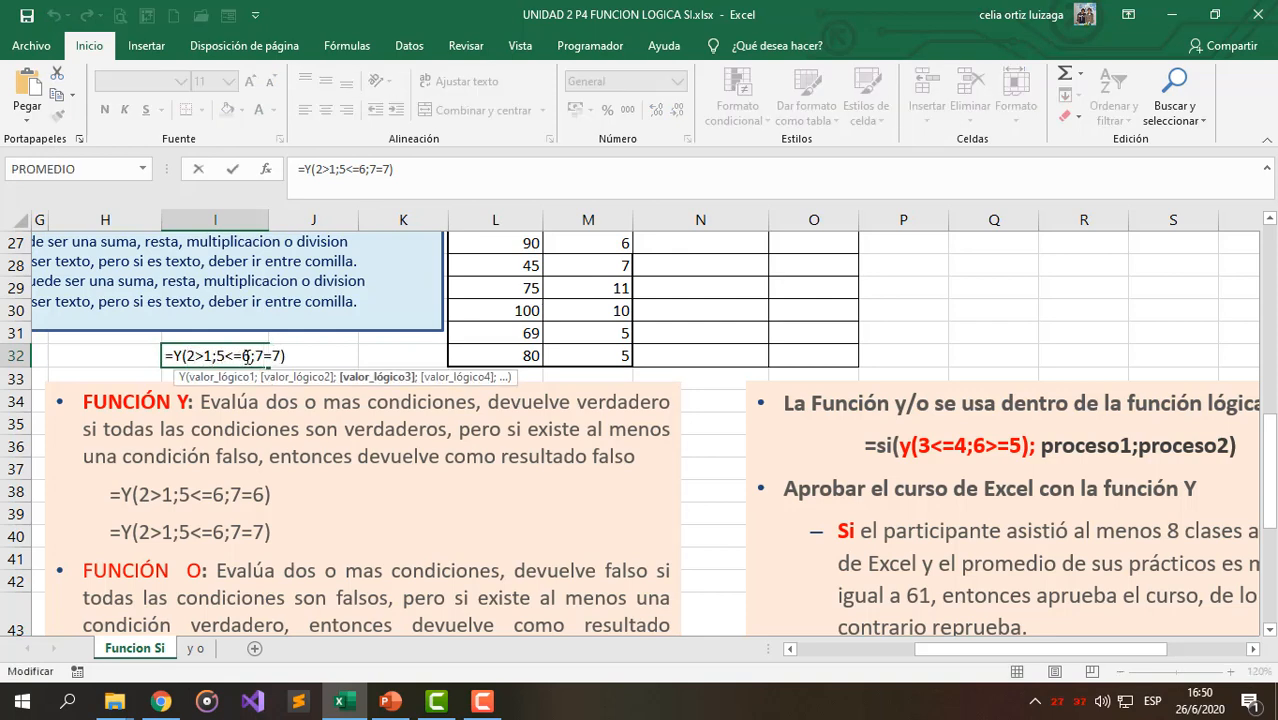
key(Return)
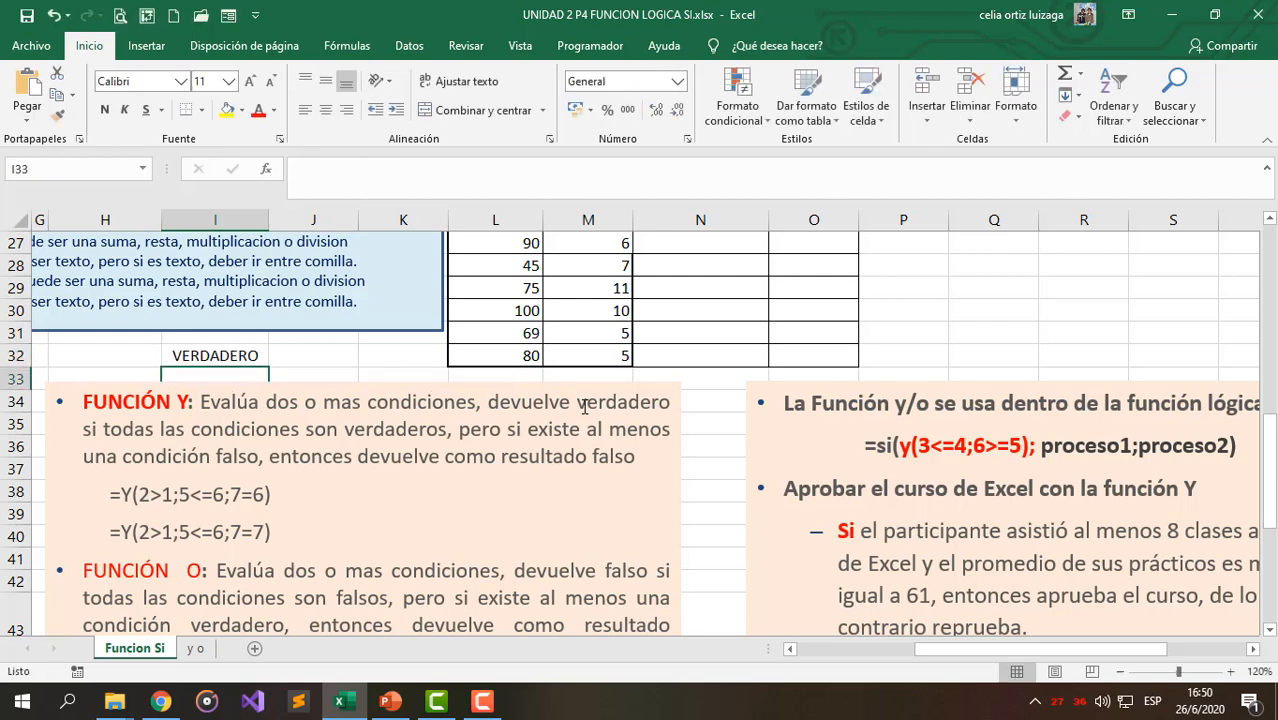
- Write the formula =o(5<>5;5<=6;7=7) in cell I52, below the function explanation box
scroll(205, 603, down, 3)
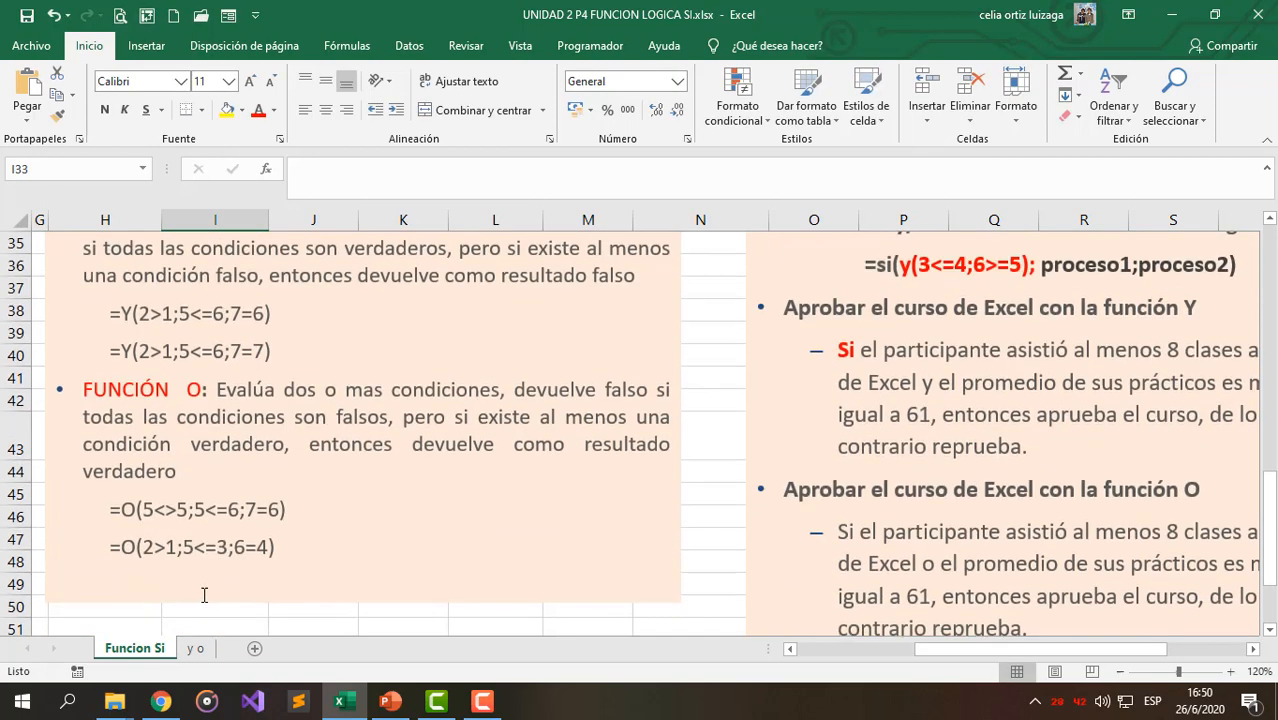
scroll(183, 565, down, 2)
click(184, 538)
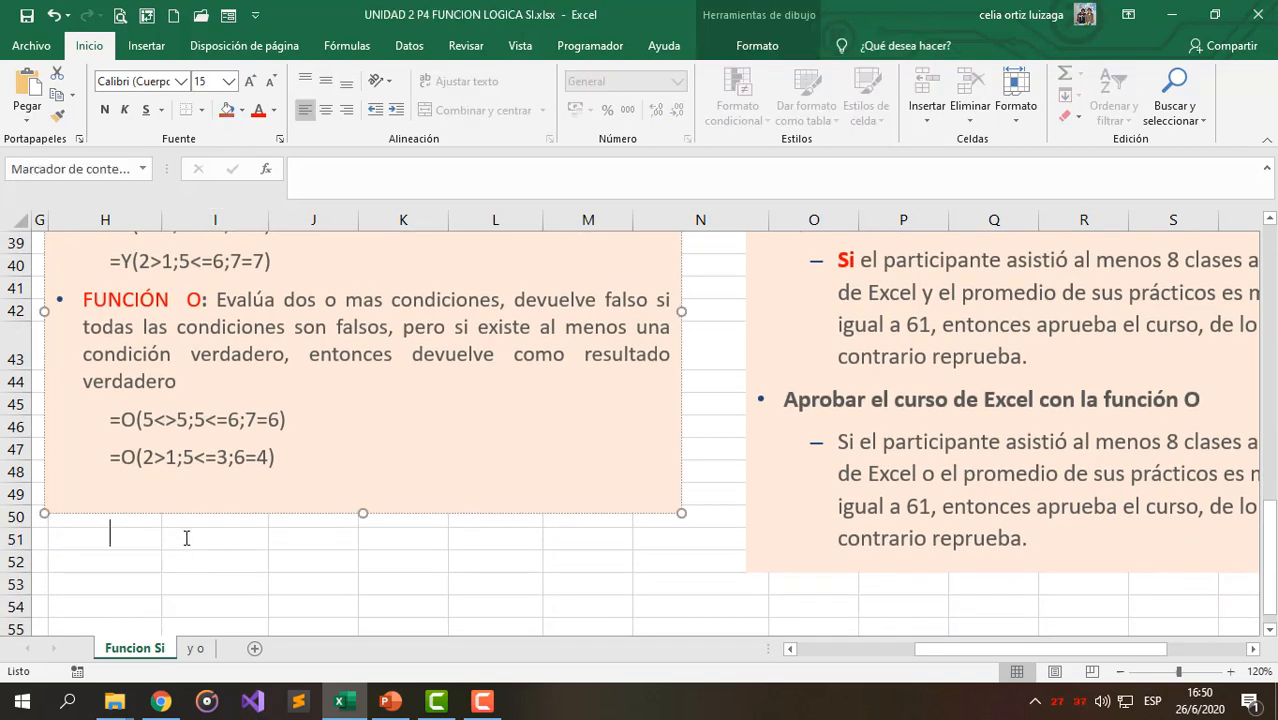
click(197, 557)
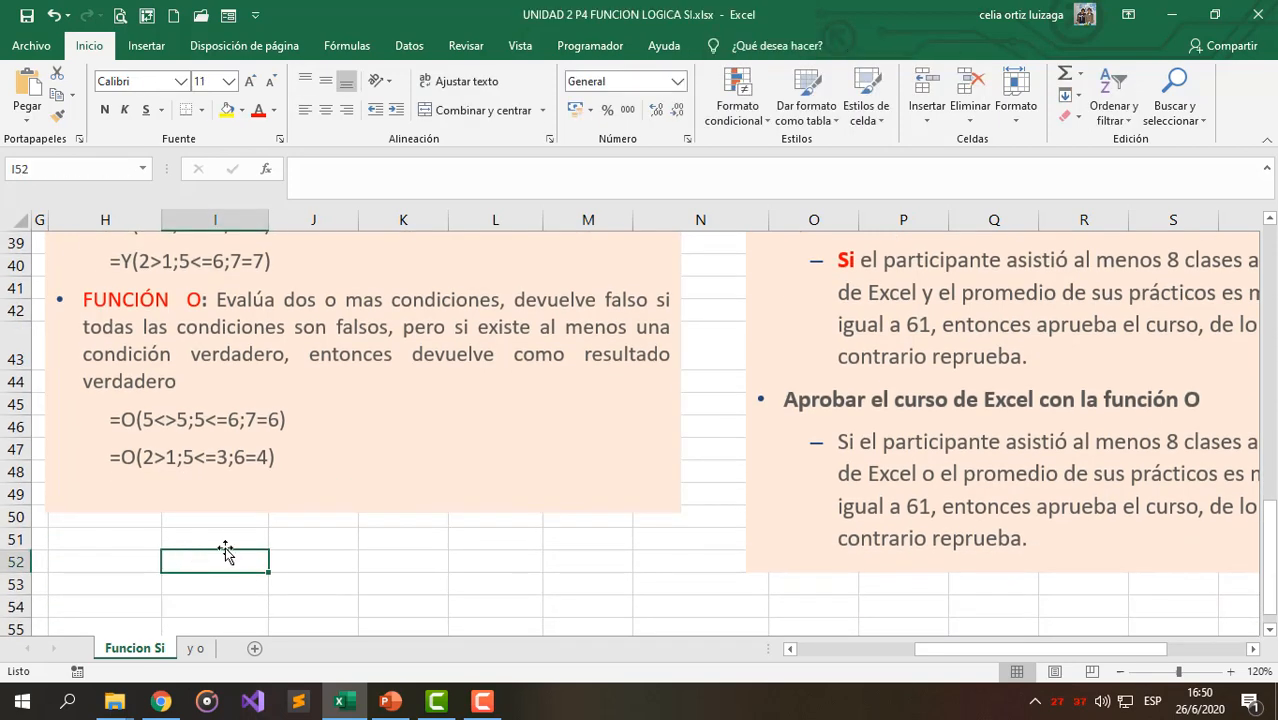
text(=o)
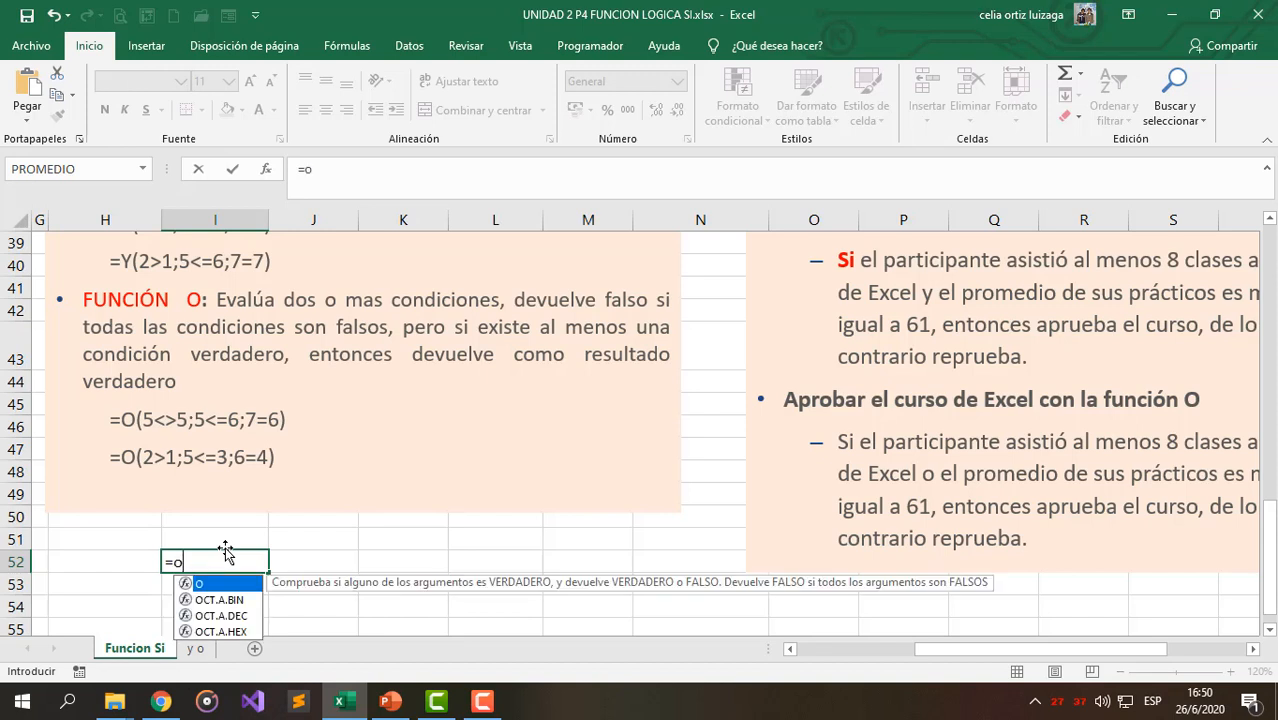
text(()
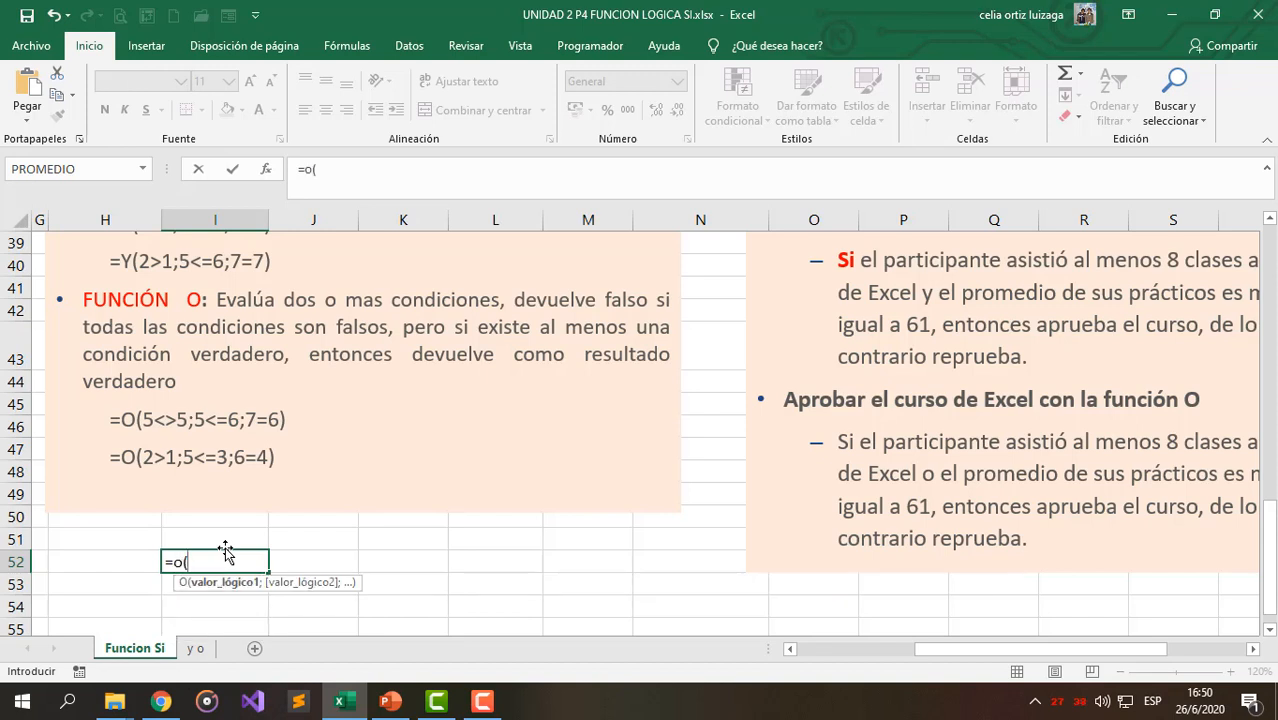
text(5<>5;)
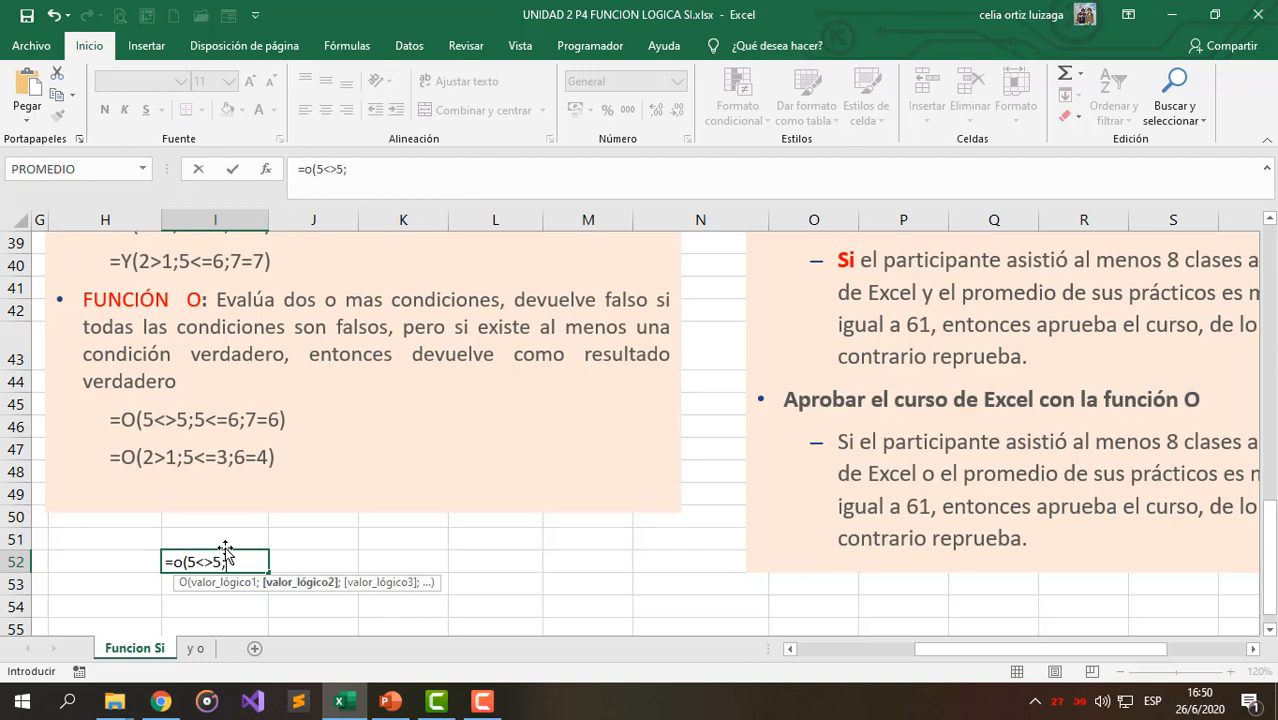
text(5<=6;7=7)
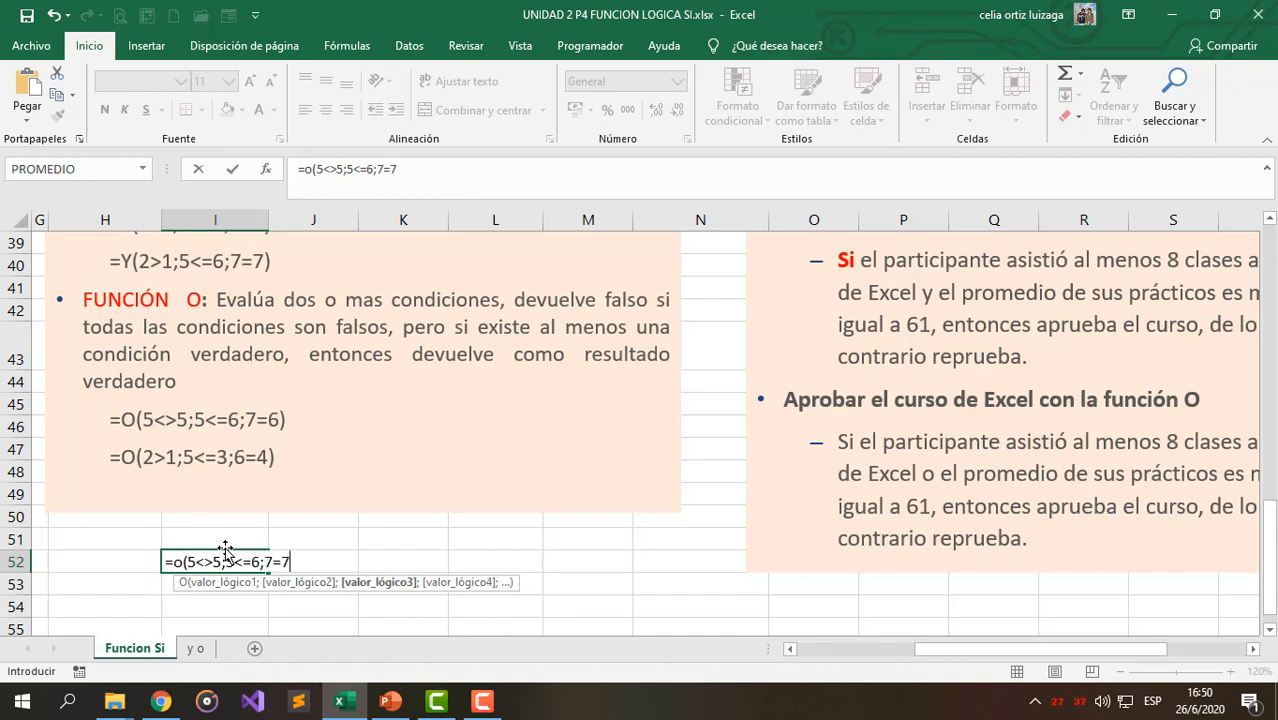
text())
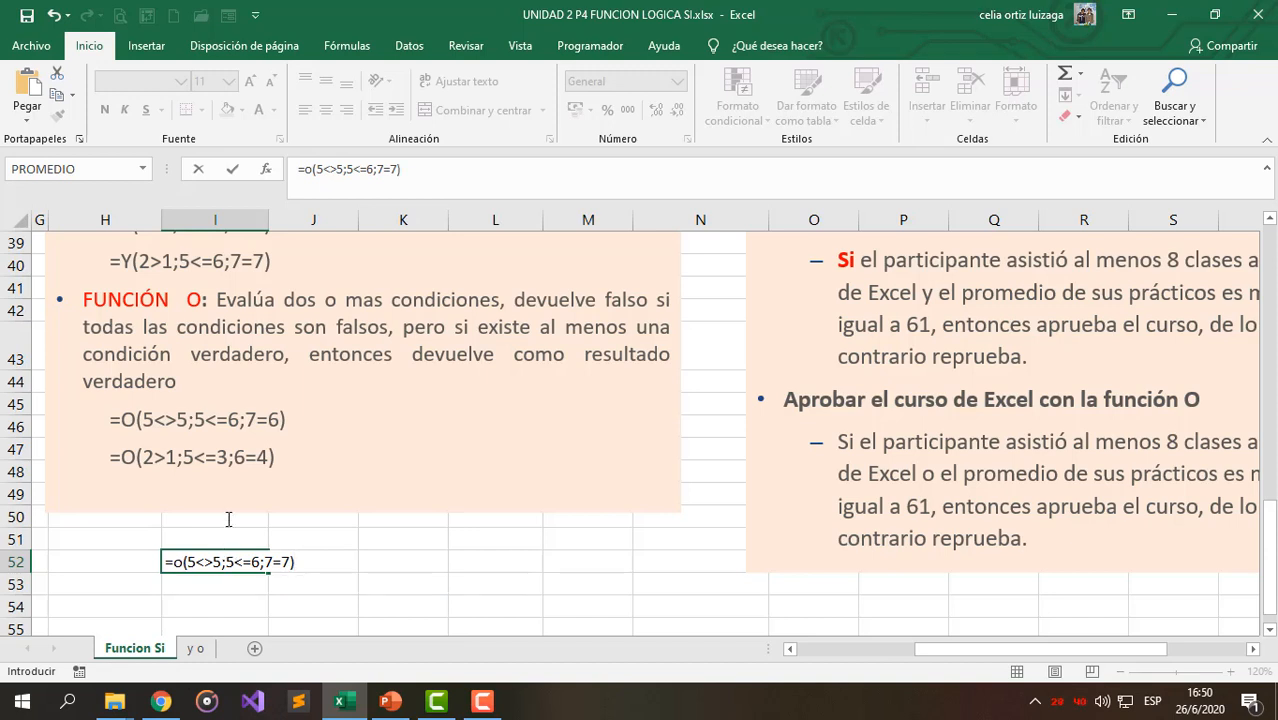
- Review the conditions in the I52 formula, capitalize its function name to O, and commit the formula
drag(188, 562, 255, 564)
click(247, 565)
click(276, 565)
click(243, 562)
click(203, 559)
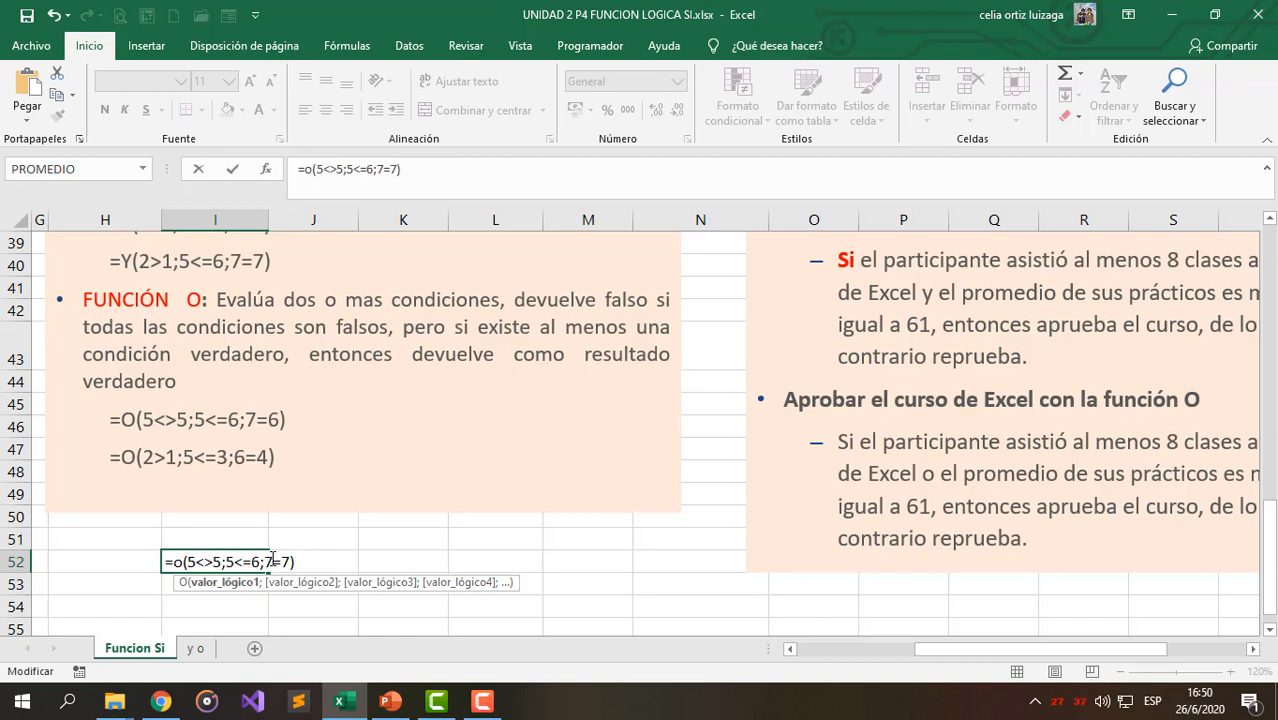
double_click(178, 562)
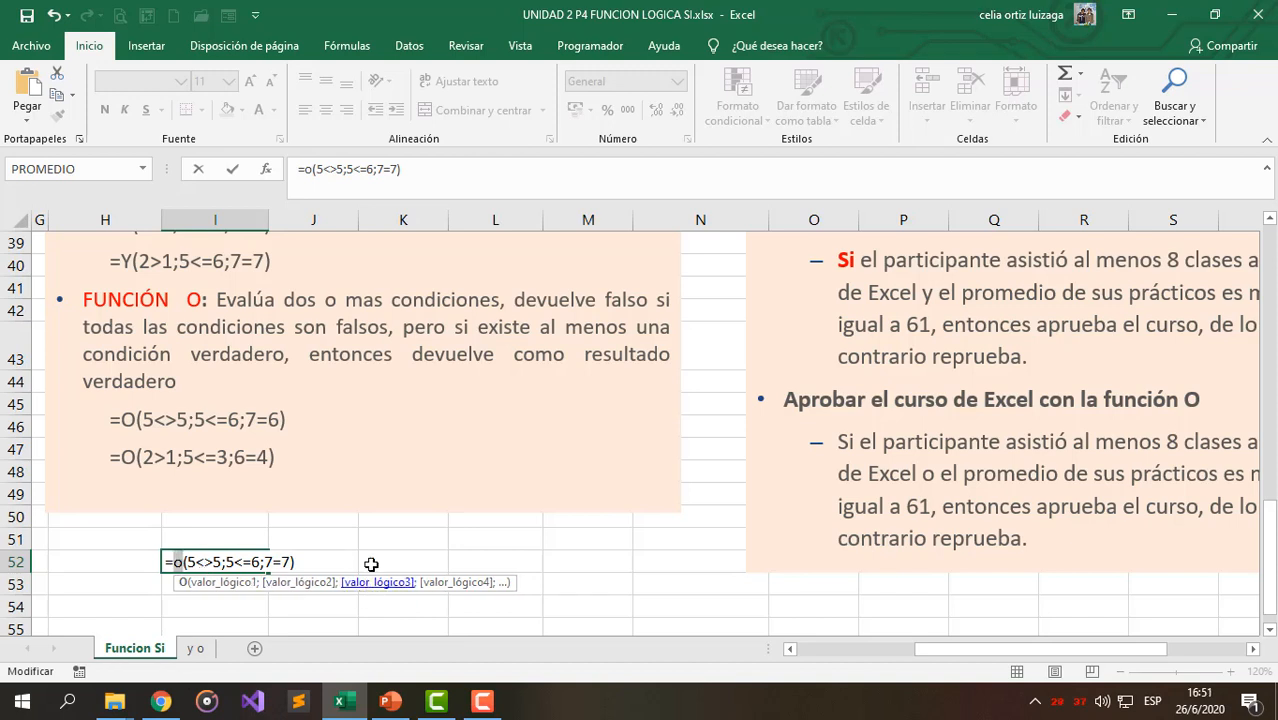
text(O)
key(Return)
key(Up)
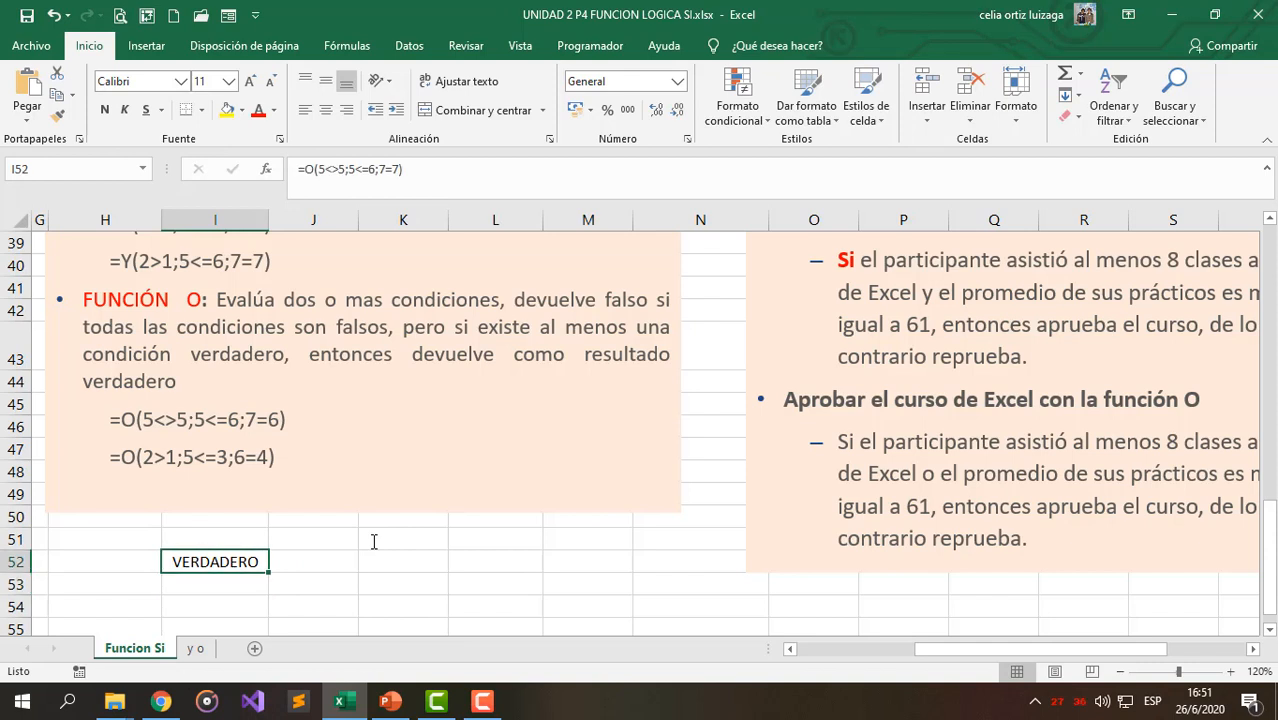
- Change the second condition of the O formula in I52 to 5<=4
double_click(249, 561)
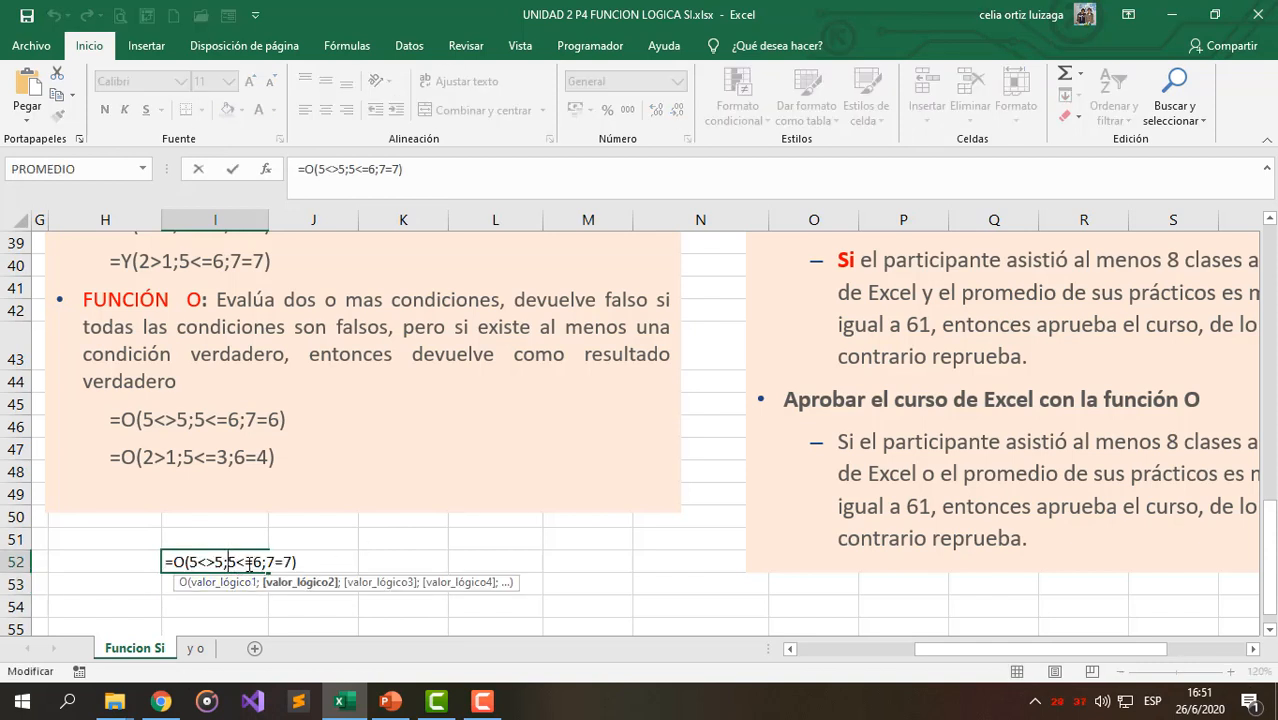
drag(252, 562, 262, 562)
text(4)
key(Return)
click(238, 563)
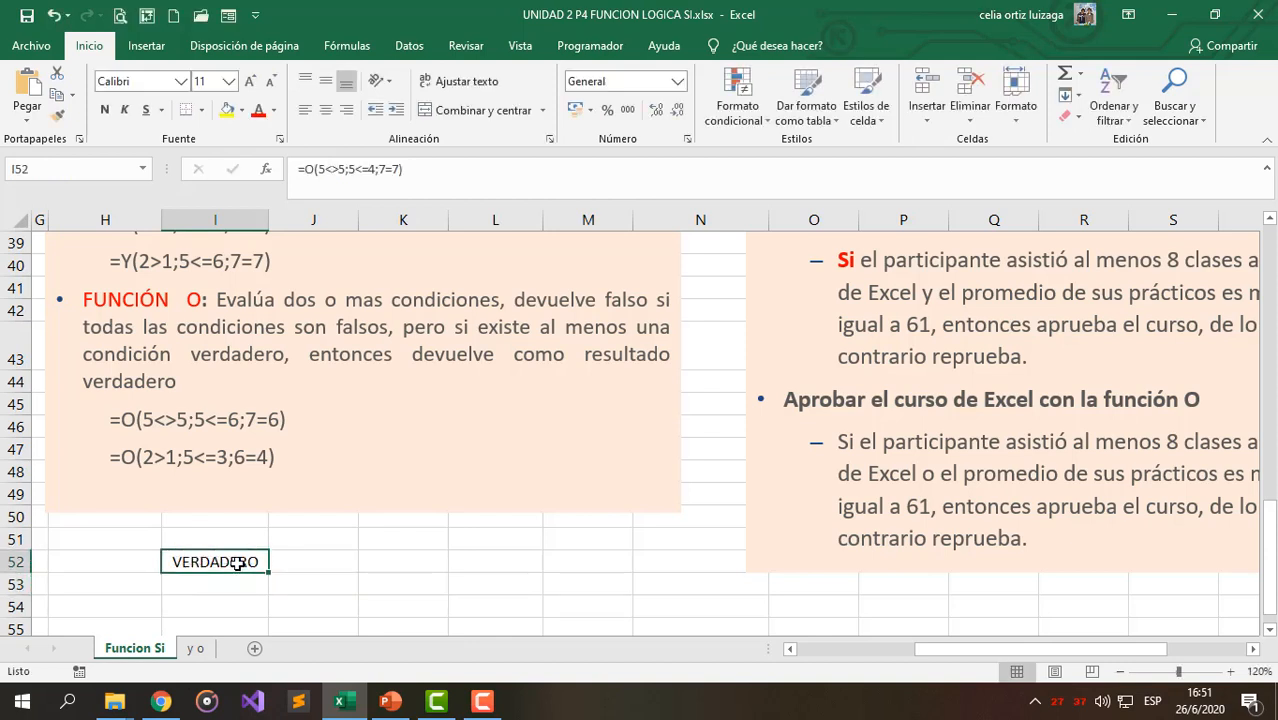
- Change the third condition of the O formula in I52 to 7=6 and review all three conditions
double_click(238, 563)
drag(268, 562, 288, 562)
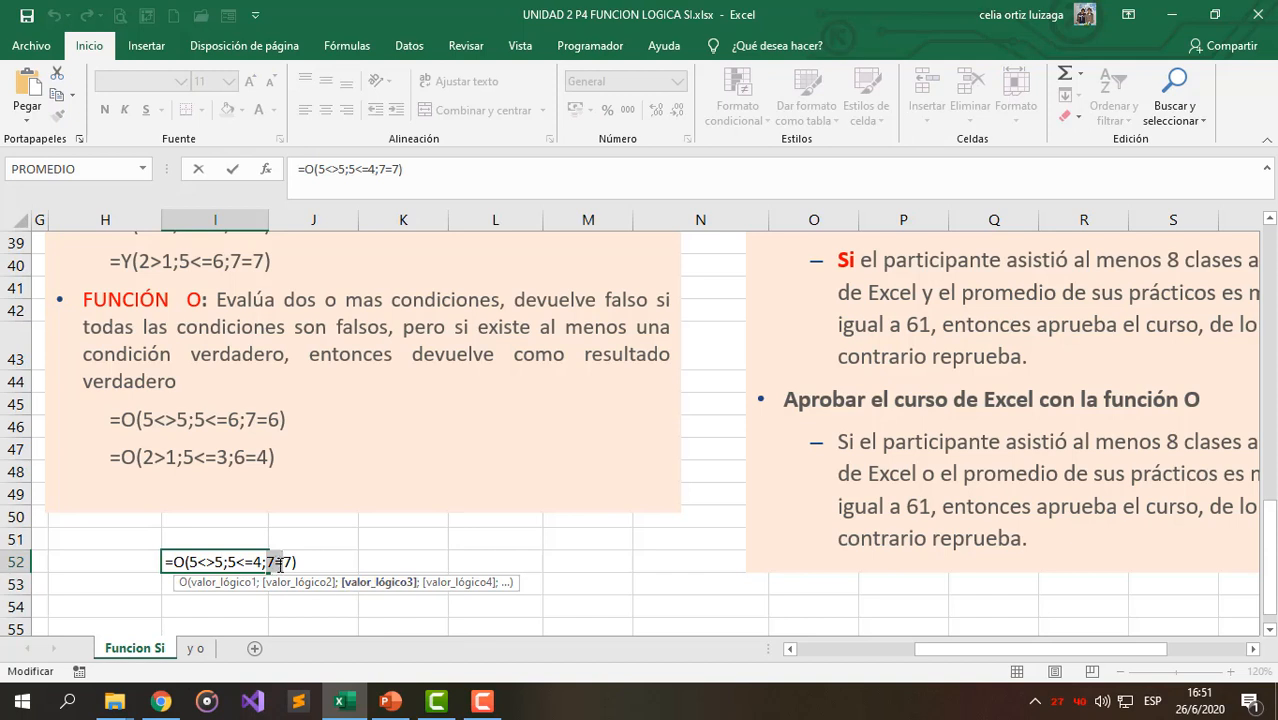
text(6)
key(ctrl+Return)
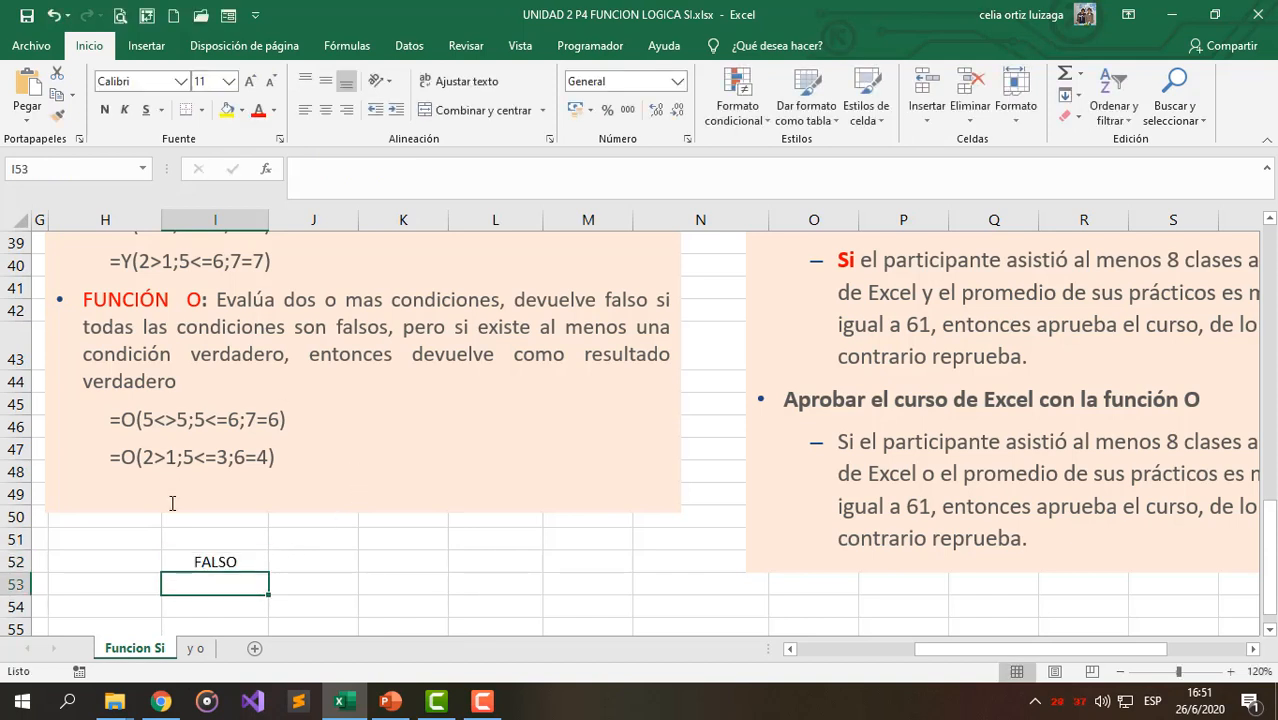
double_click(206, 562)
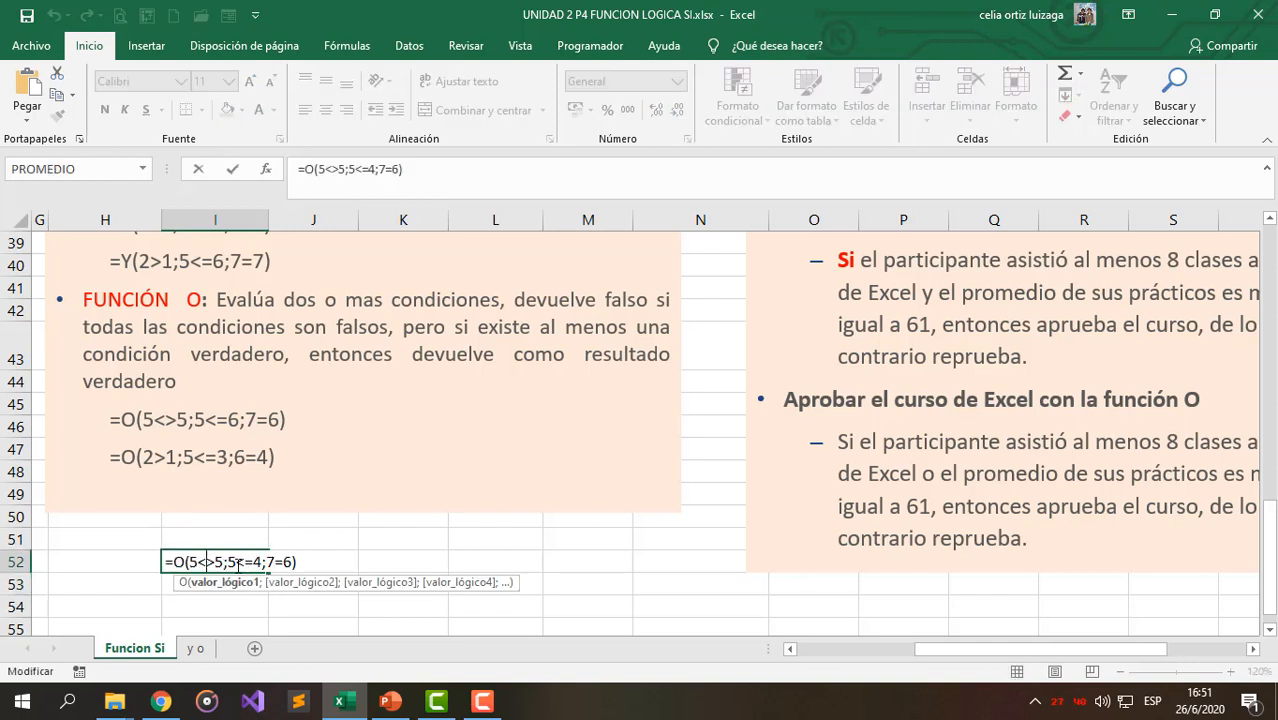
drag(188, 563, 301, 556)
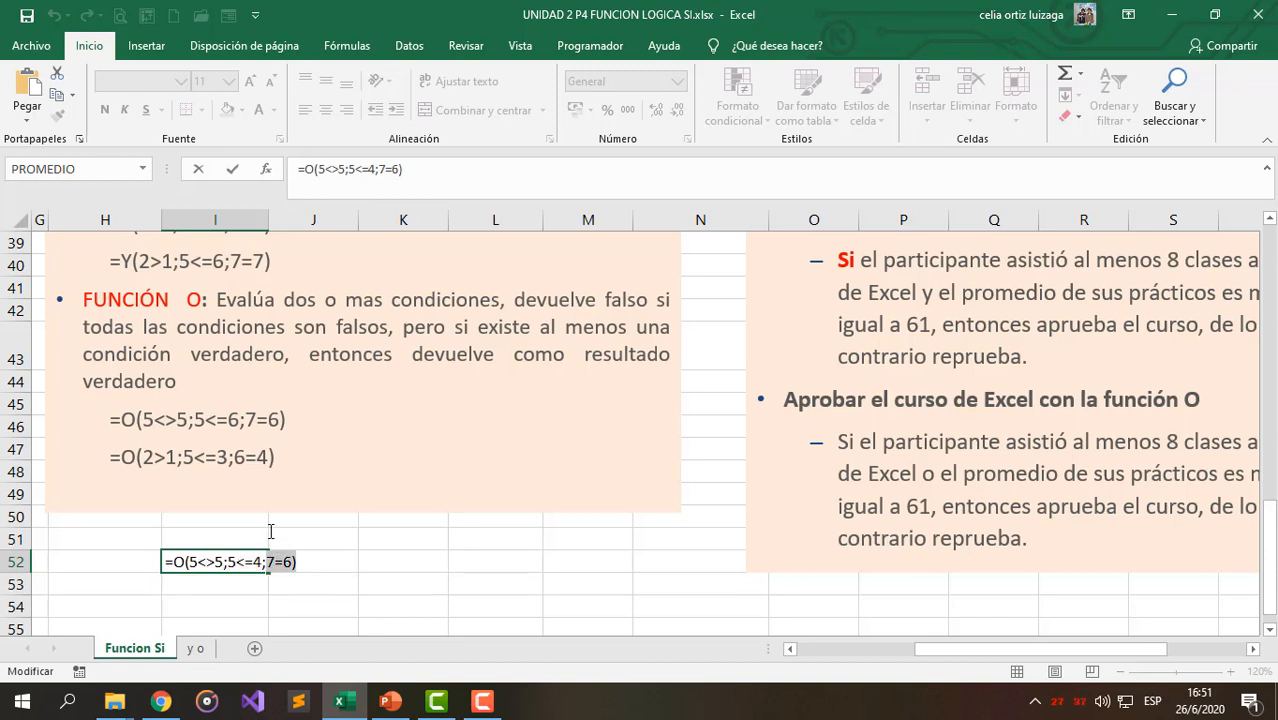
key(Return)
click(222, 562)
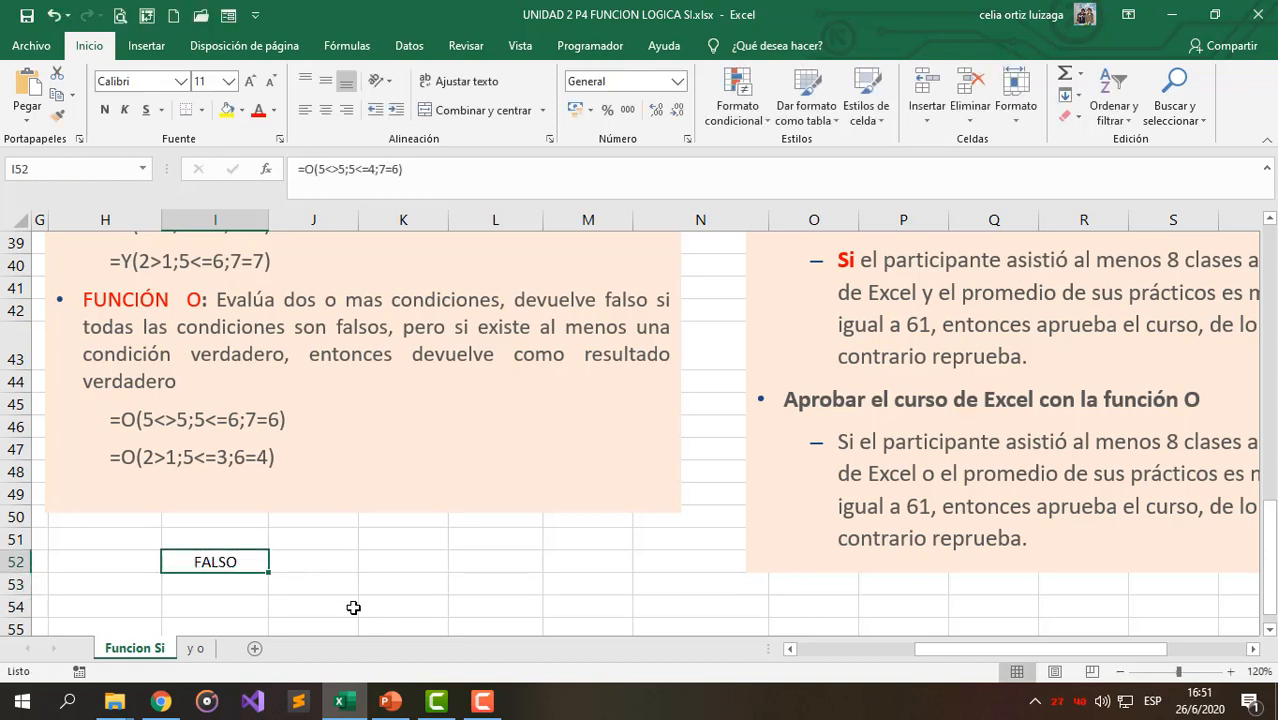
- Colour the connecting word "y" red in the course-approval statement for the Y function
scroll(779, 480, up, 5)
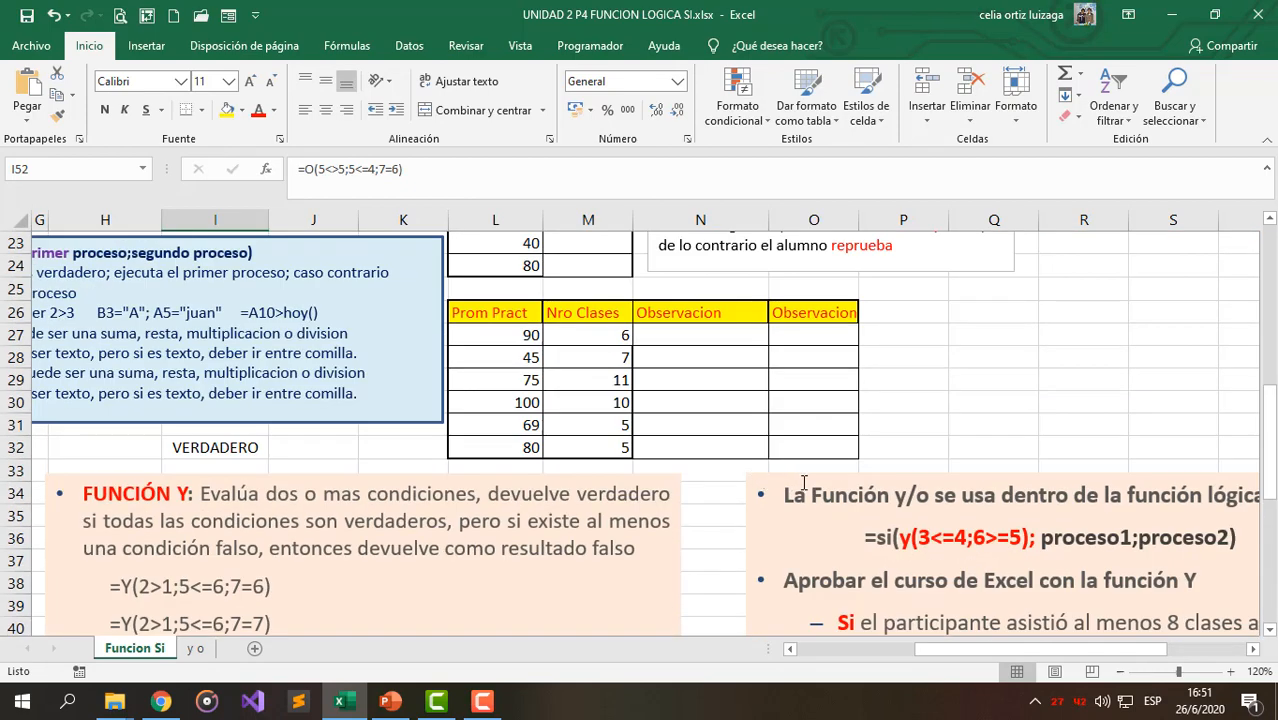
scroll(803, 483, down, 4)
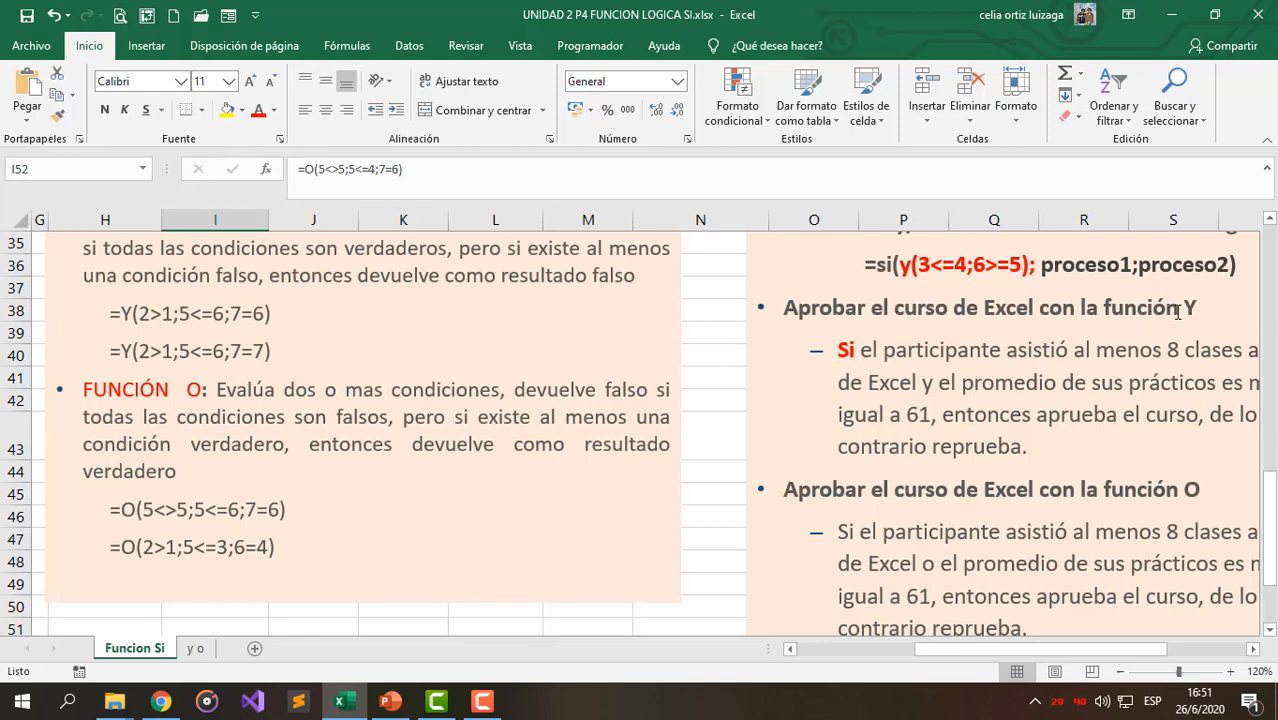
click(1036, 453)
drag(1001, 649, 1090, 657)
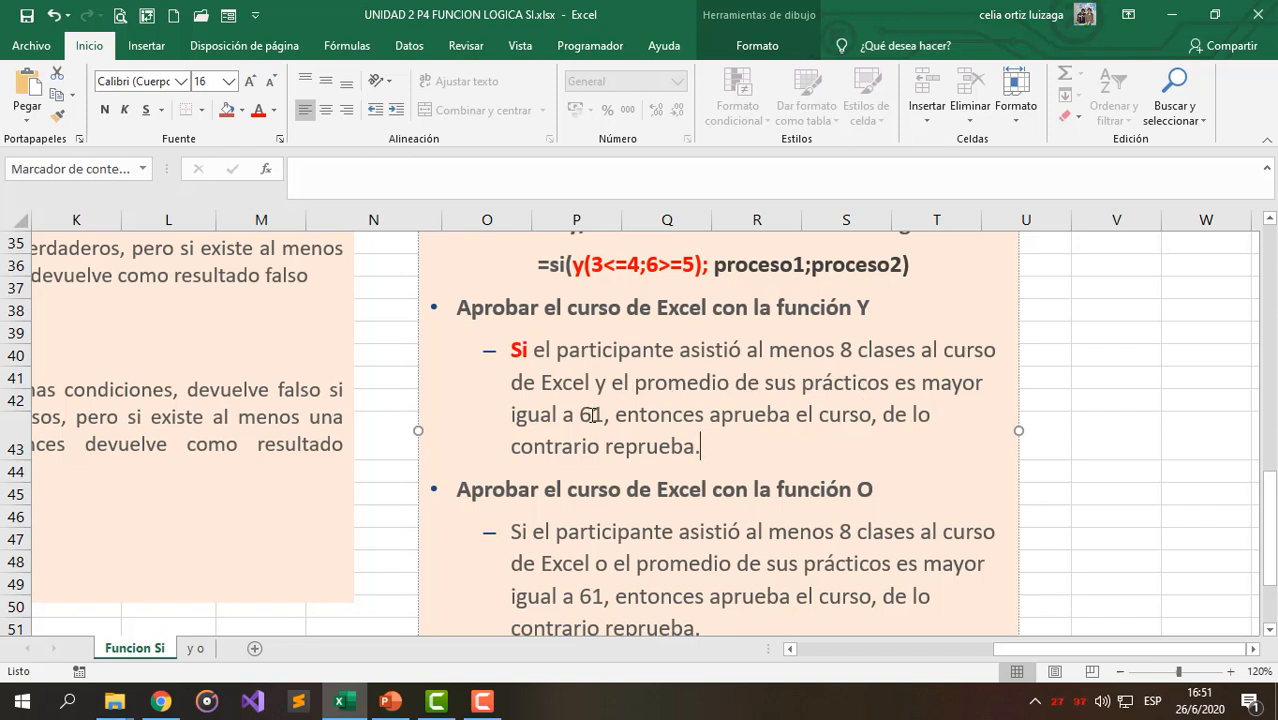
double_click(600, 382)
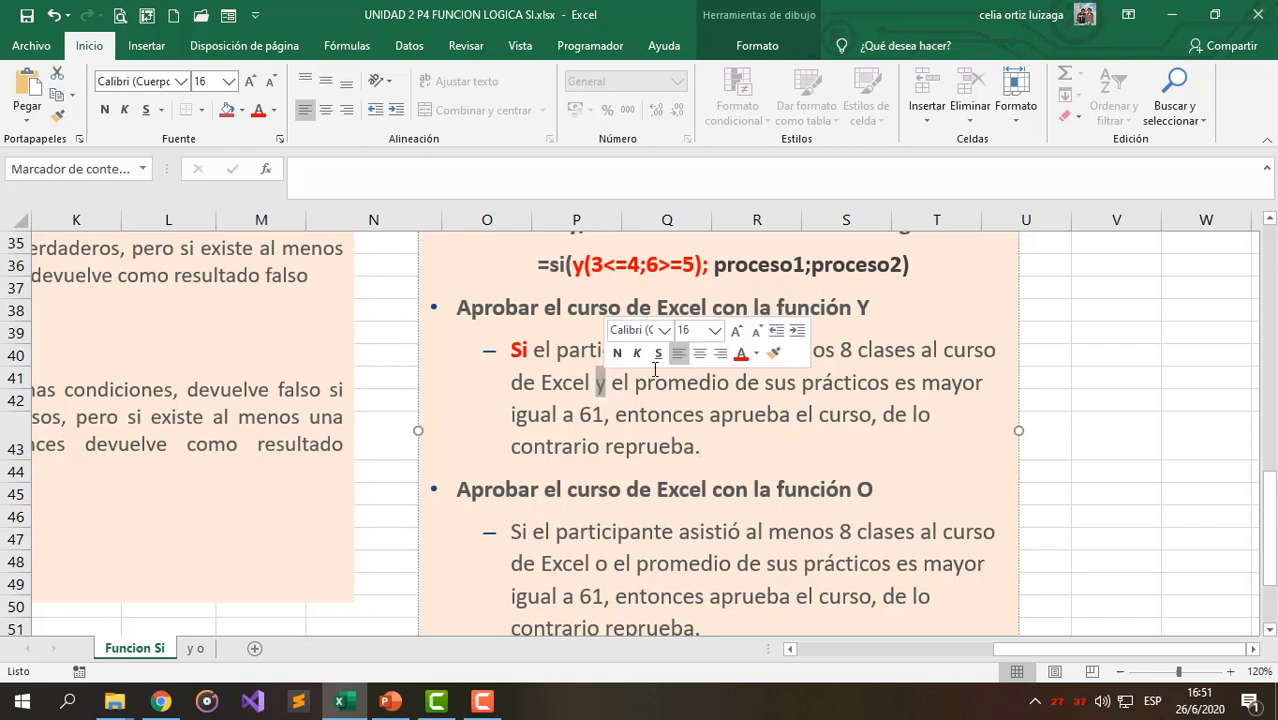
click(741, 355)
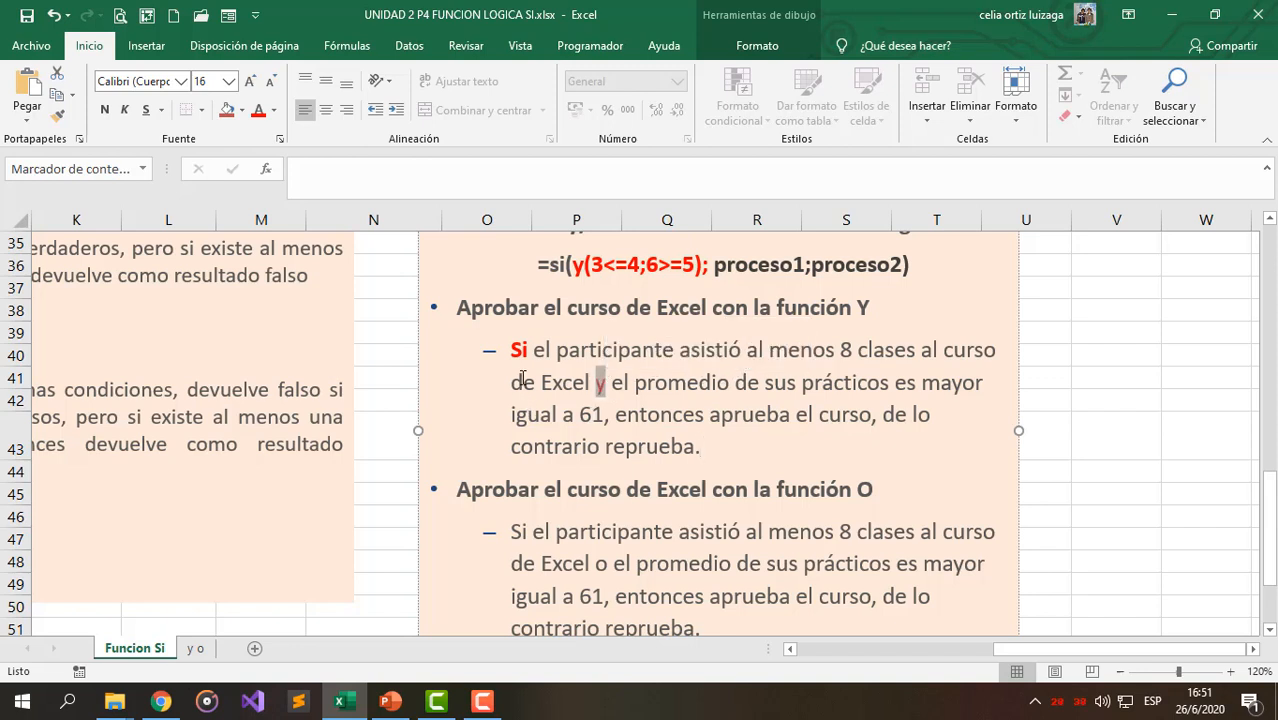
- Examine the words "Si" and "y" in the Y statement and the parts of the nested syntax =si(y(3<=4;6>=5); proceso1;proceso2)
drag(510, 351, 529, 351)
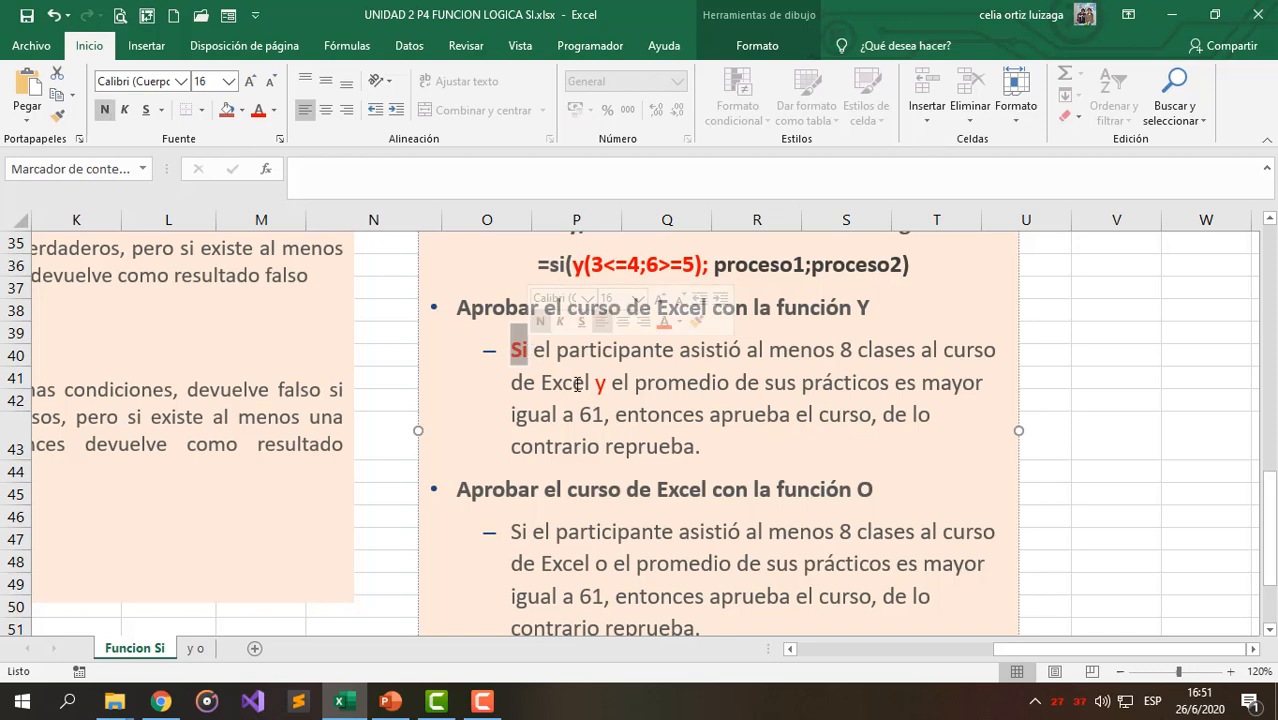
drag(593, 384, 604, 384)
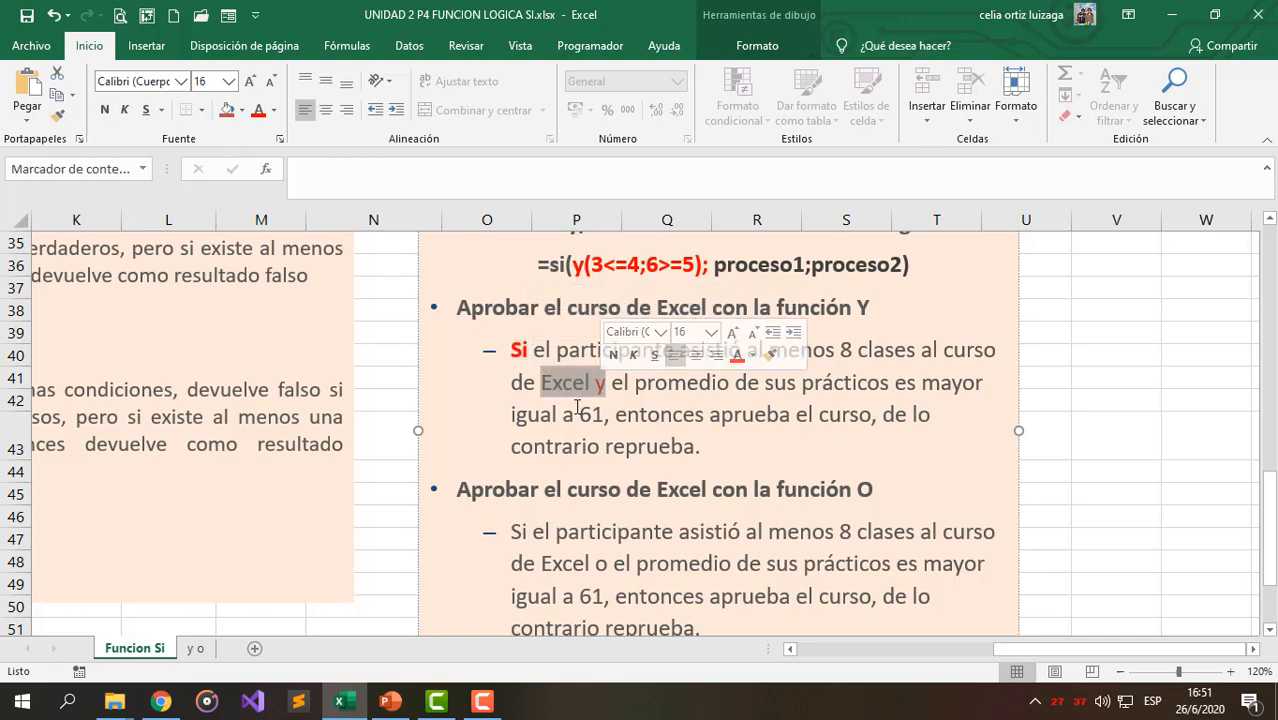
click(575, 411)
scroll(560, 390, up, 2)
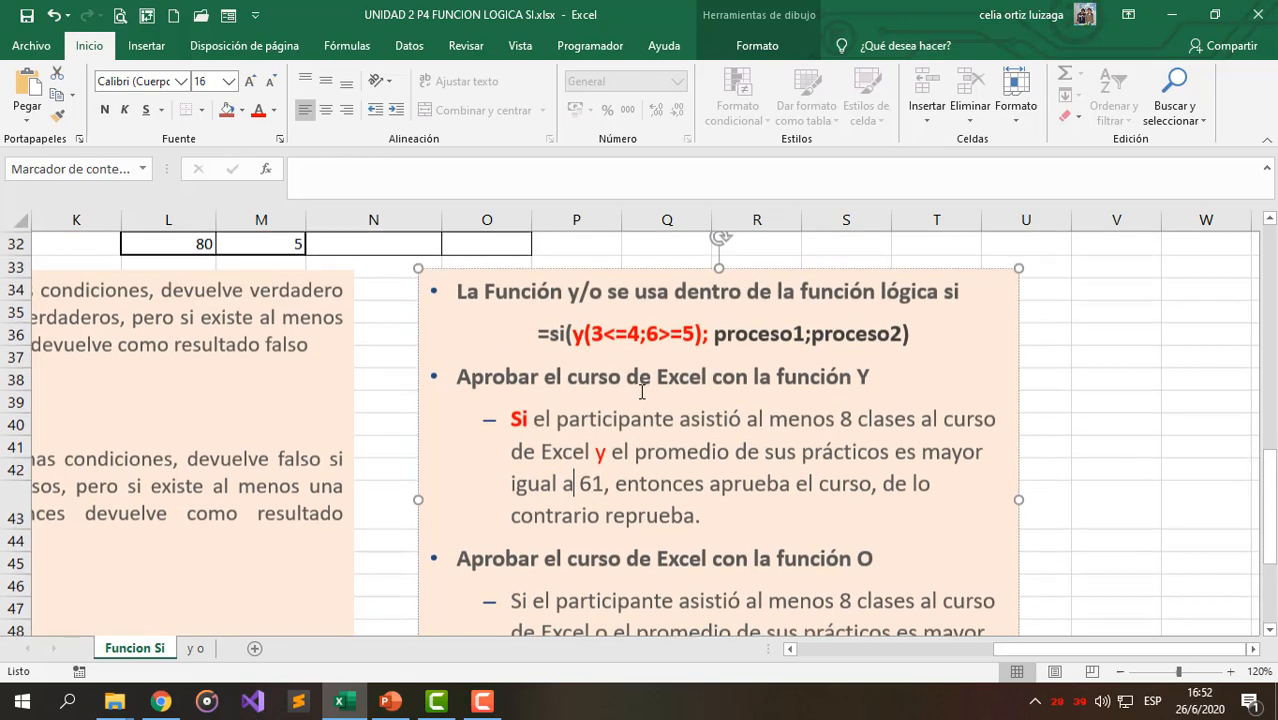
drag(540, 357, 549, 357)
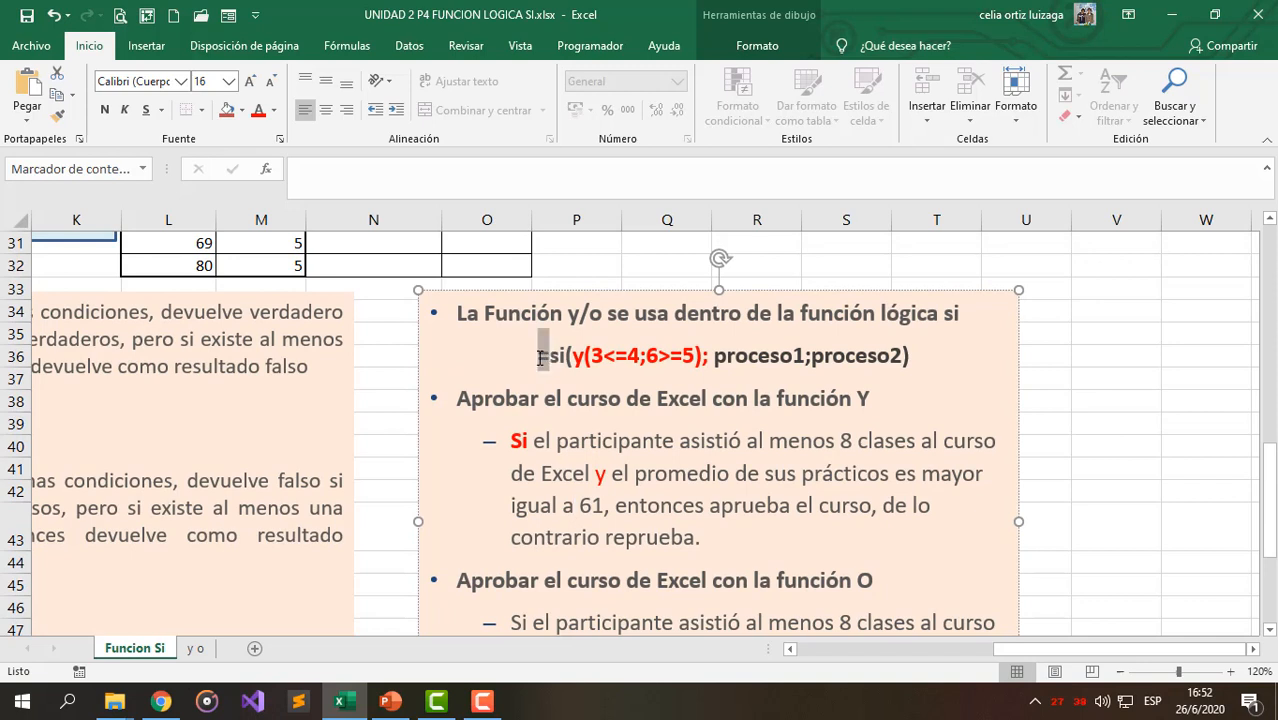
click(559, 357)
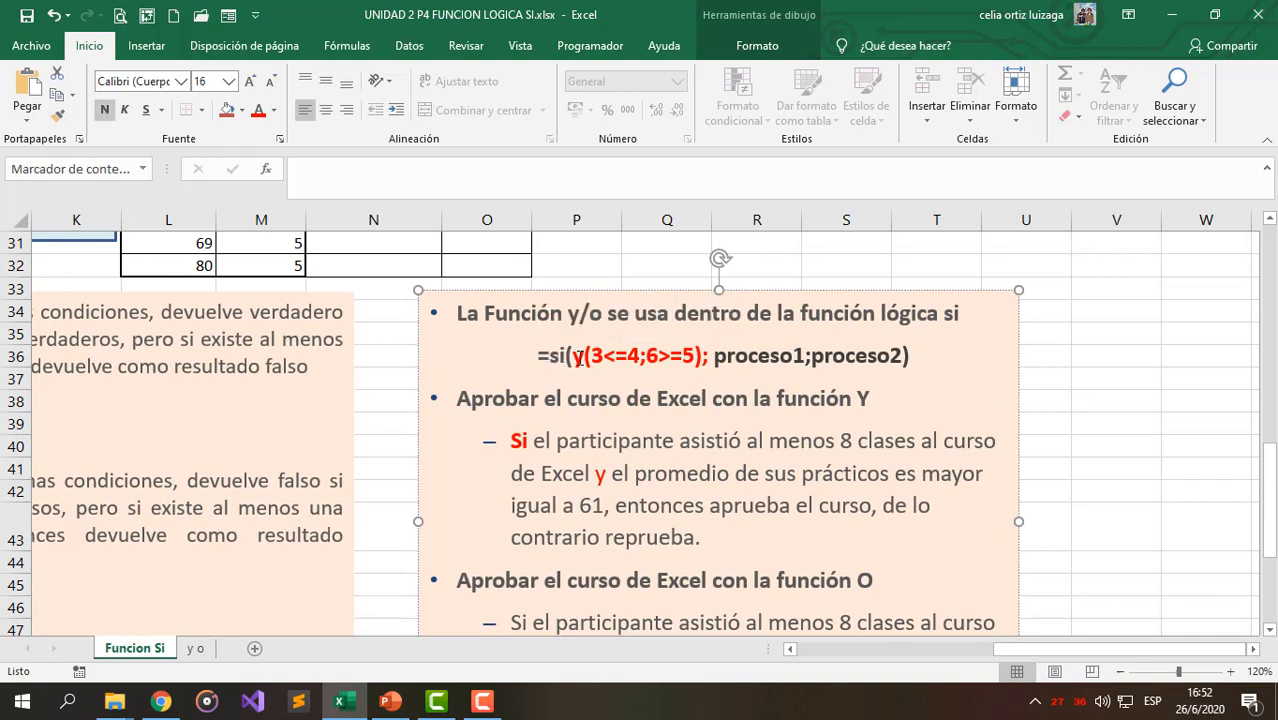
drag(568, 357, 591, 357)
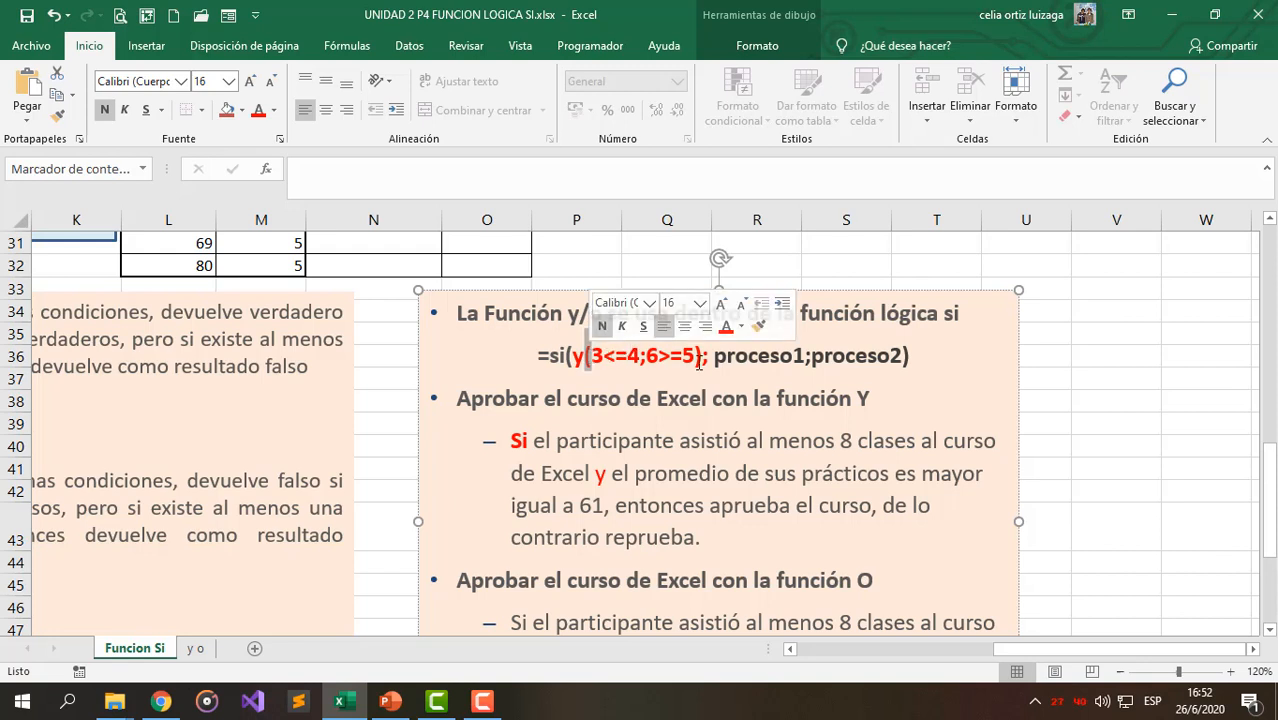
drag(693, 357, 701, 357)
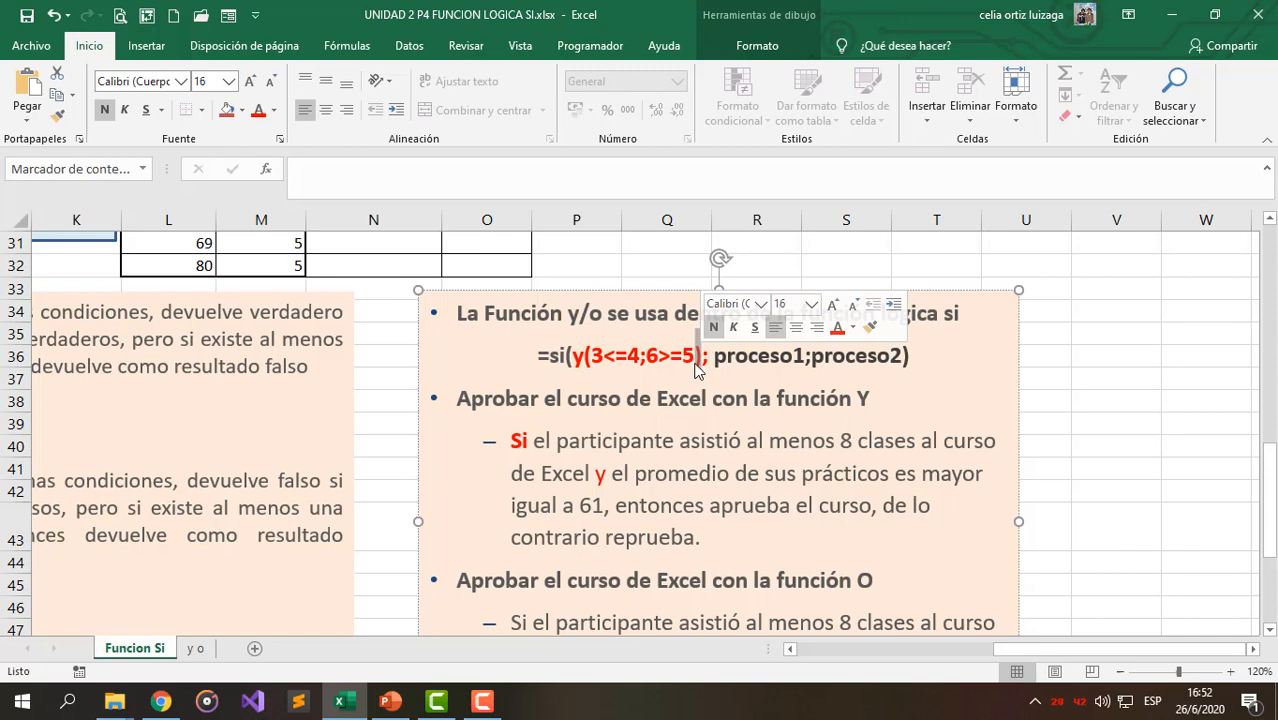
drag(573, 356, 693, 357)
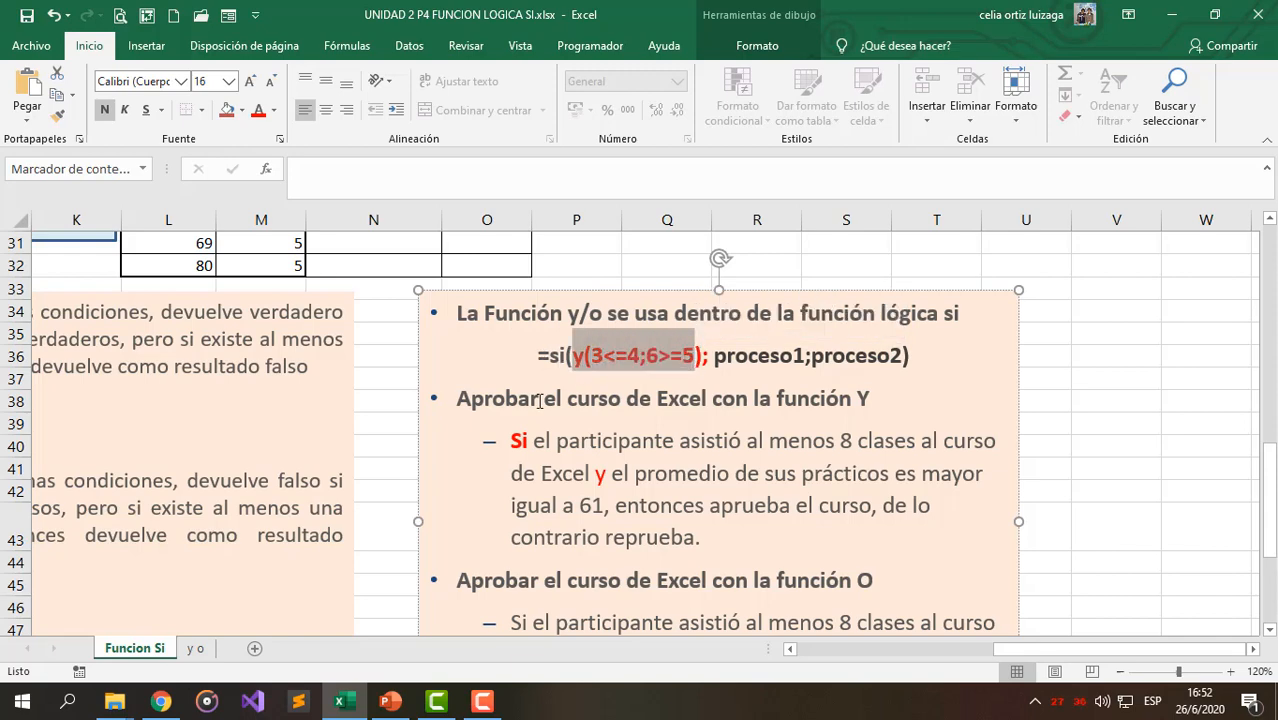
- Begin a formula with =SI(Y( in N27, the first Observacion cell of the Prom Pract and Nro Clases table
scroll(486, 431, up, 3)
click(380, 330)
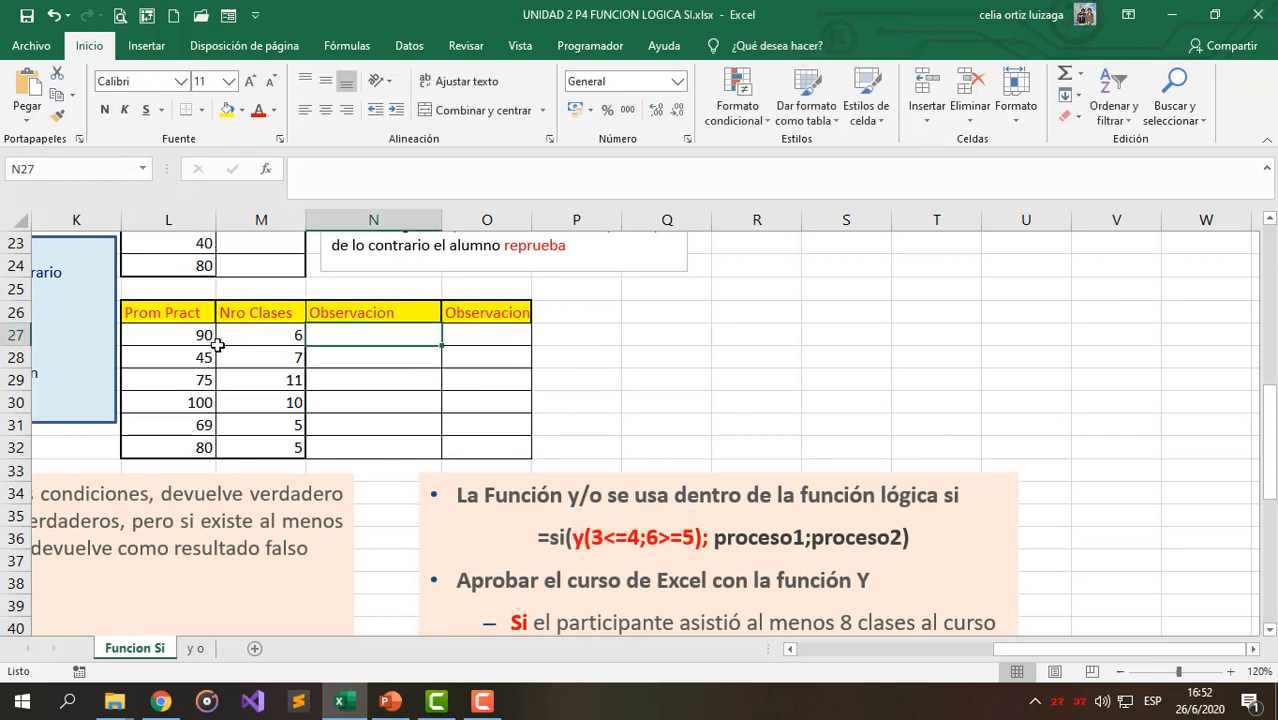
click(185, 336)
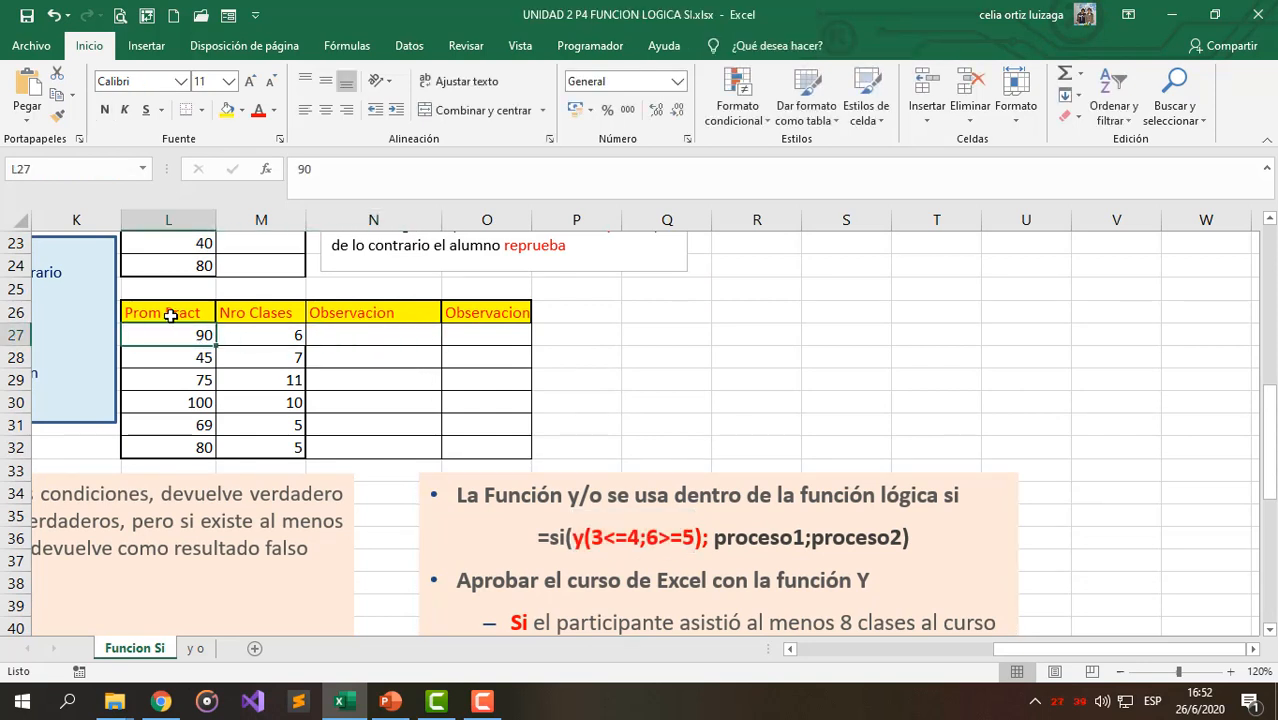
click(254, 337)
click(350, 336)
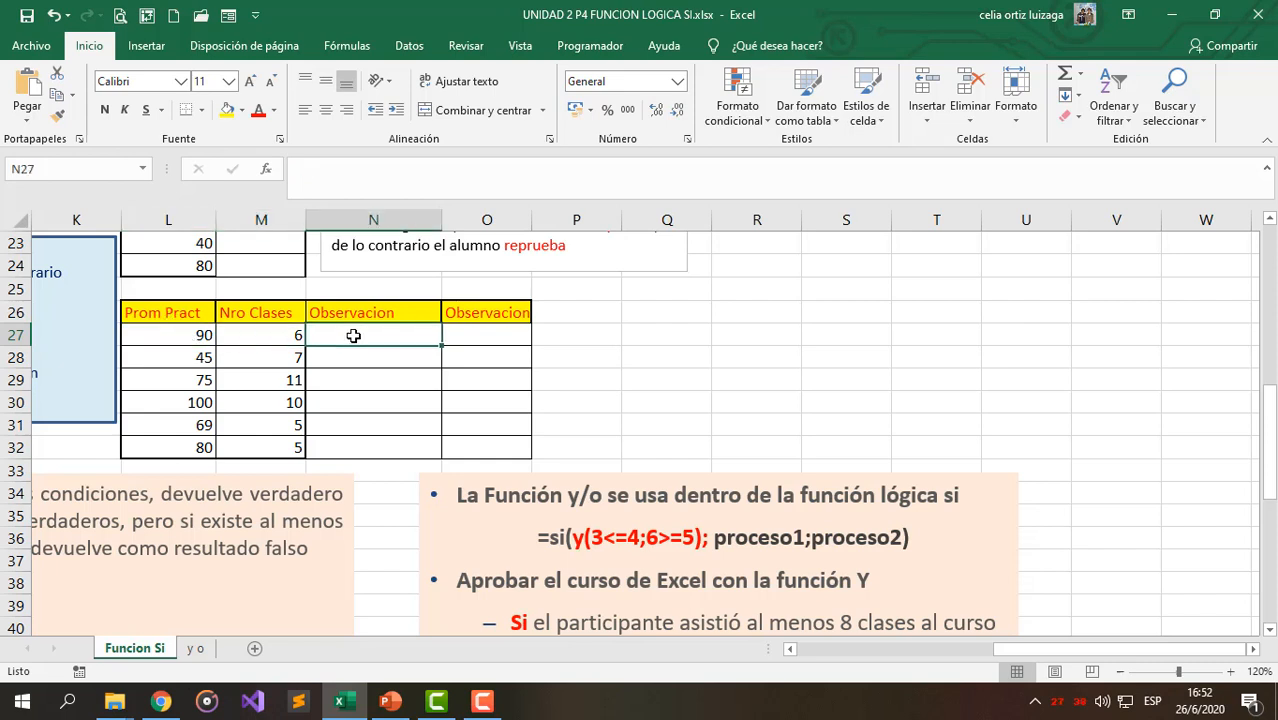
text(=si)
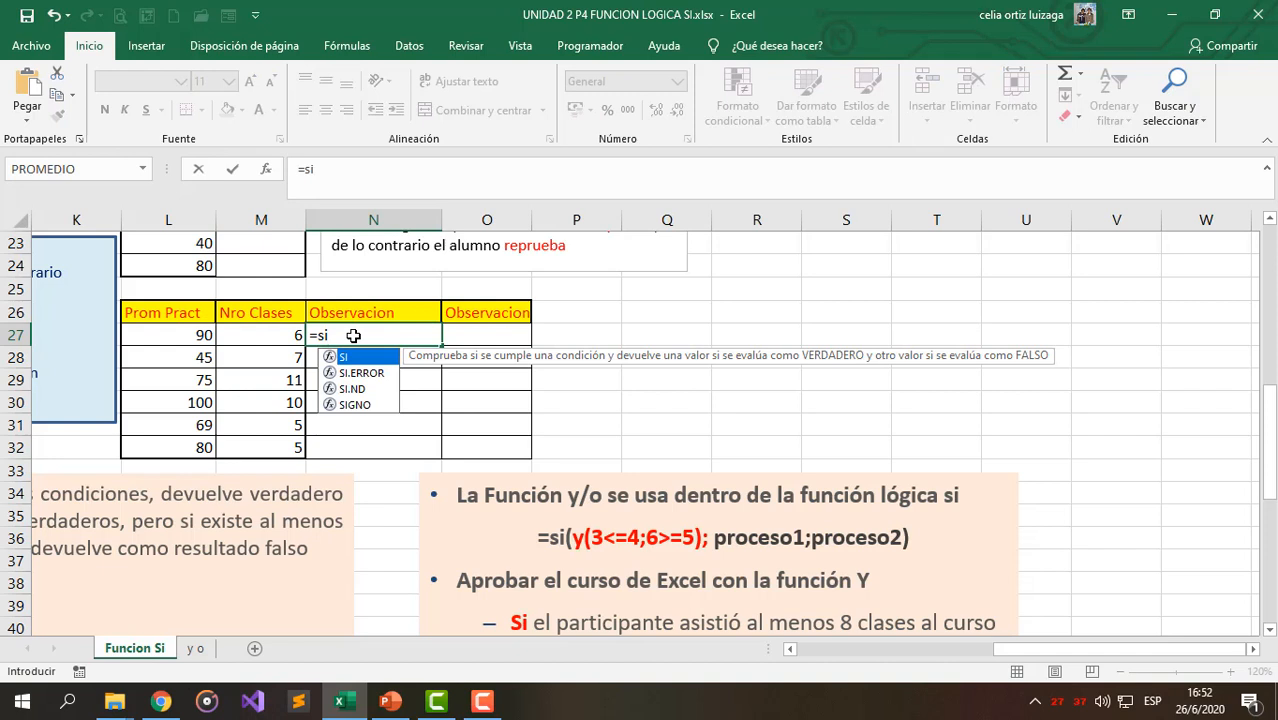
key(Tab)
text(y)
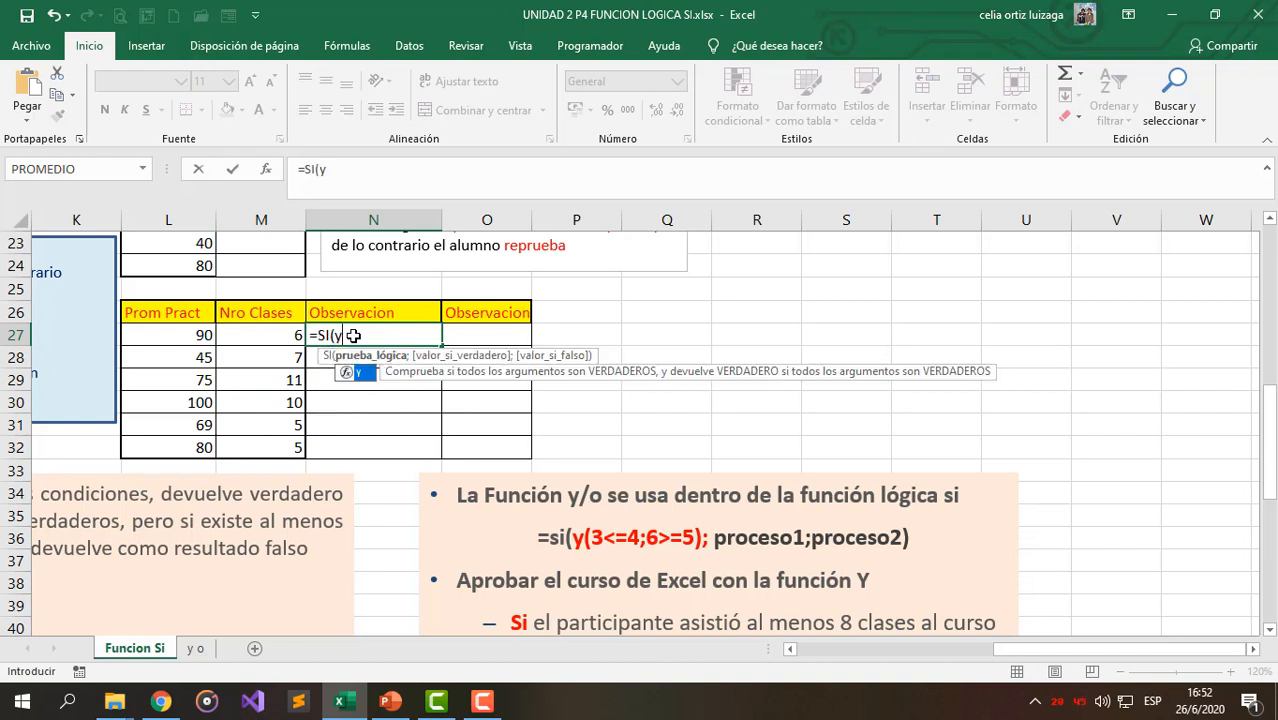
key(Tab)
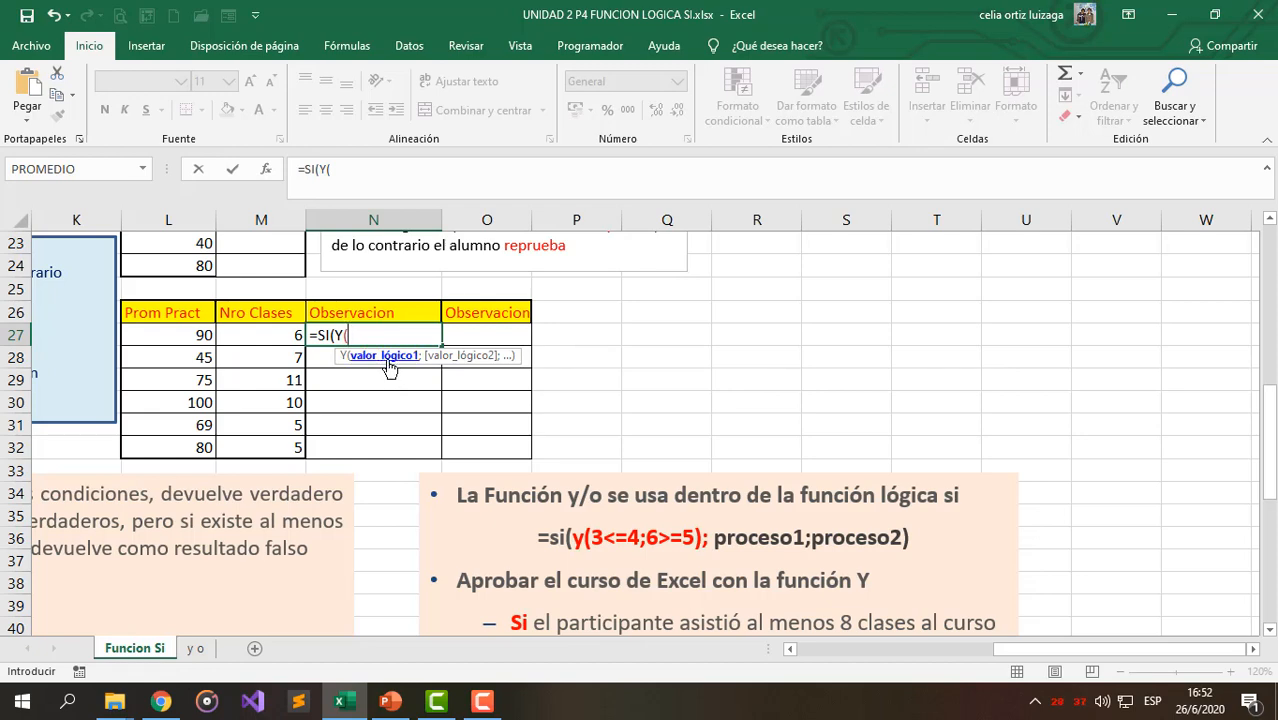
- Enter M27>=8 as the first condition of the Y function in N27, following the minimum-classes requirement in the statement
scroll(587, 541, down, 1)
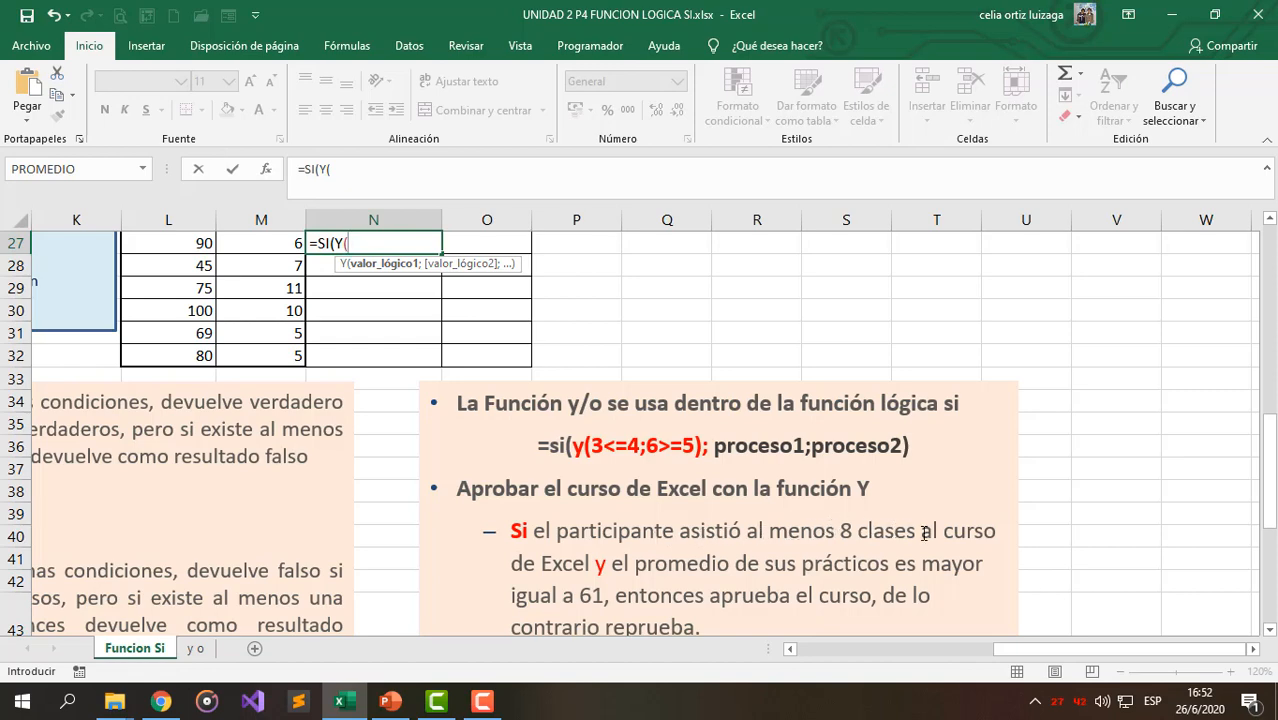
scroll(400, 460, up, 2)
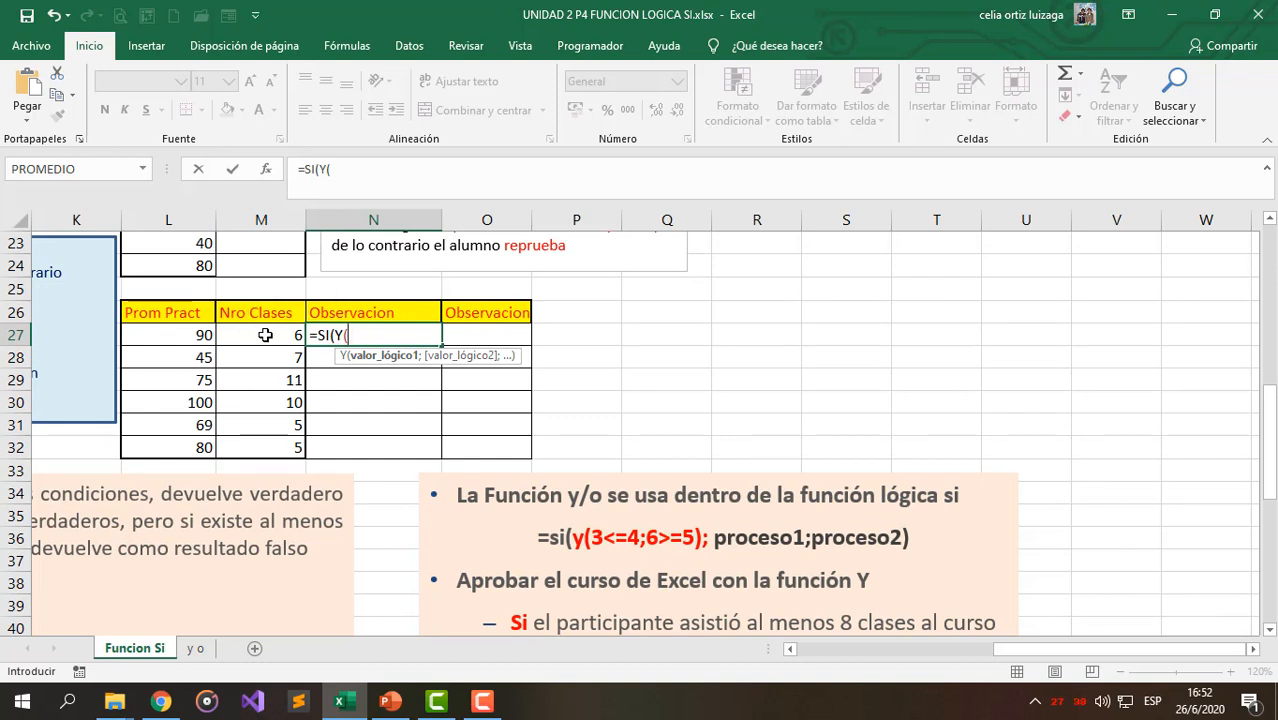
click(265, 335)
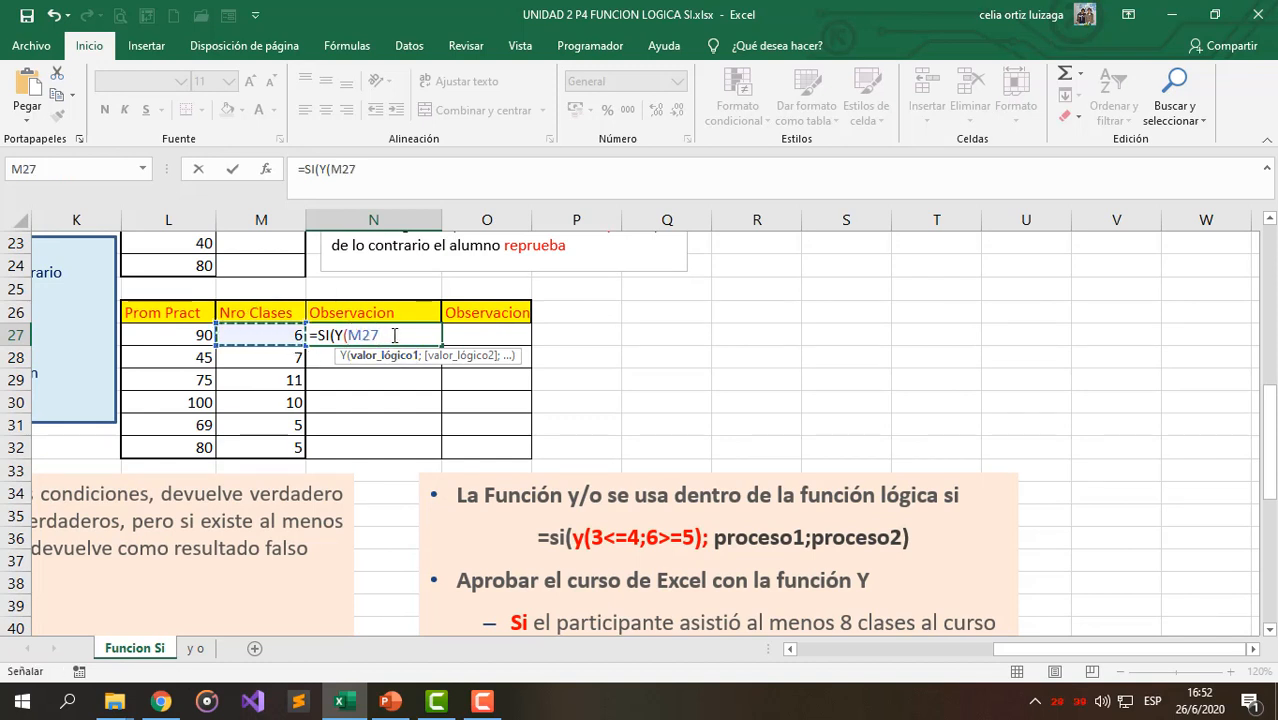
text(<)
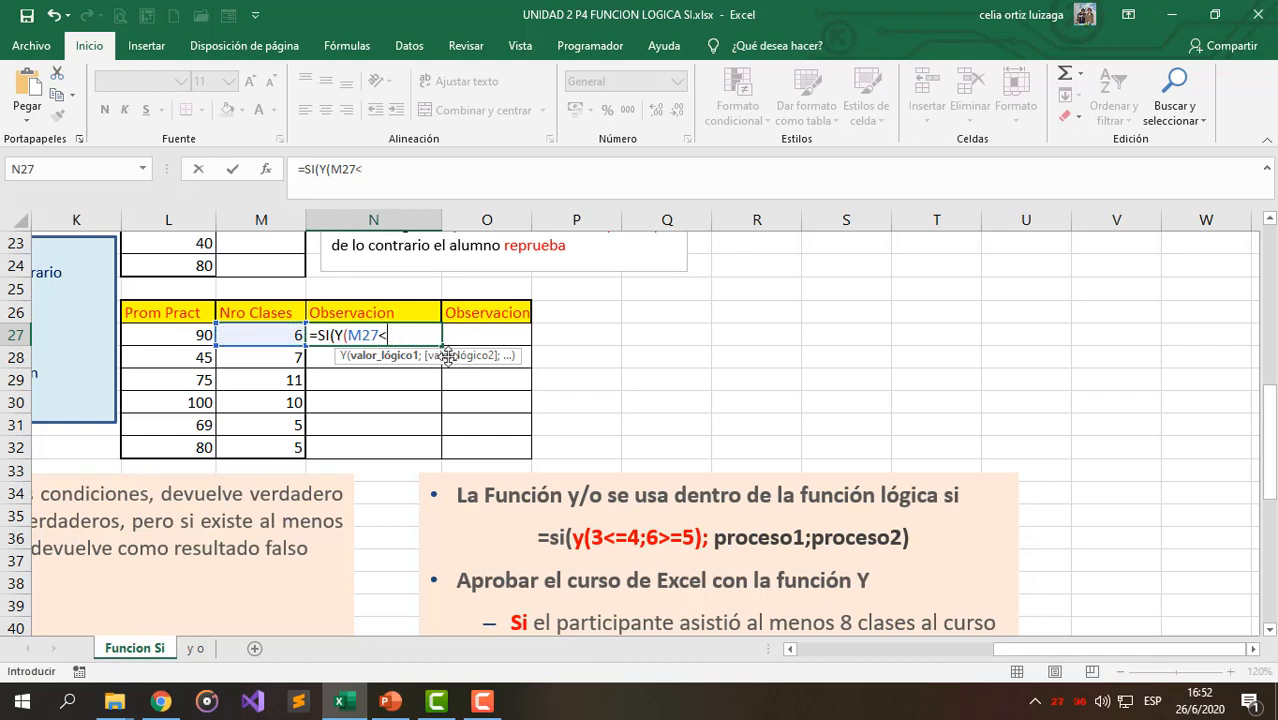
text(=)
key(BackSpace)
key(BackSpace)
text(>)
click(372, 334)
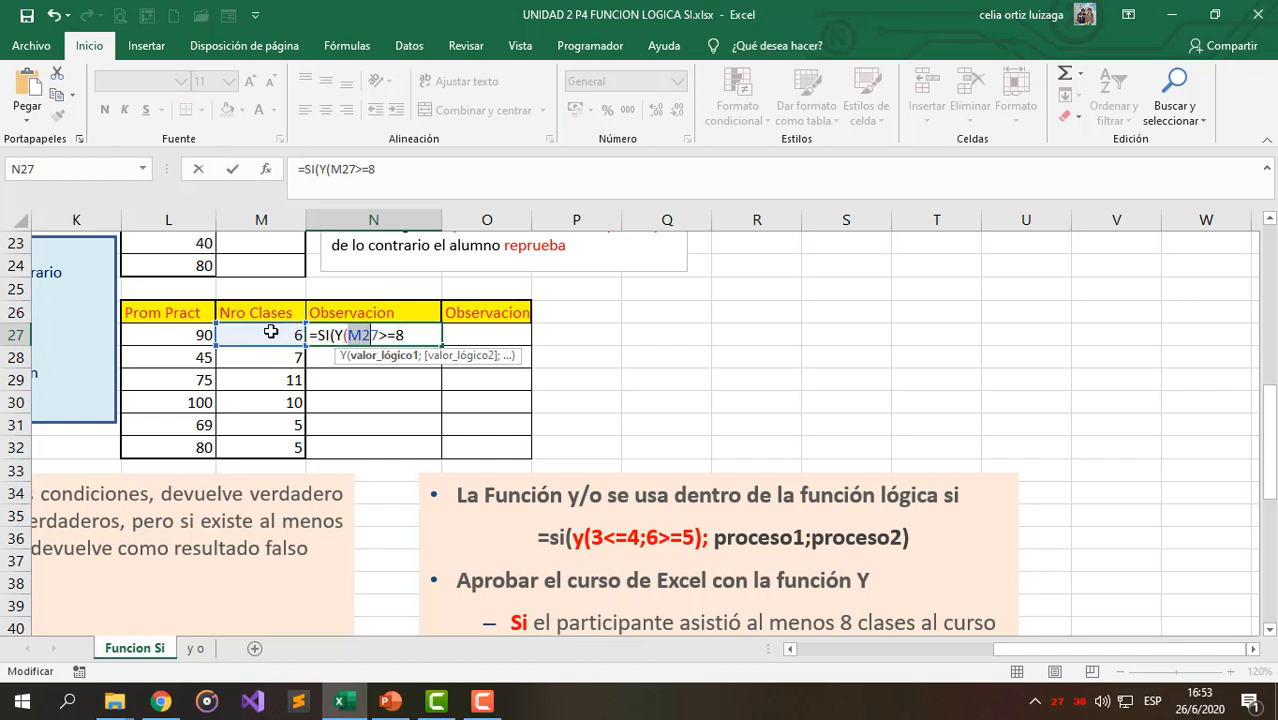
click(388, 335)
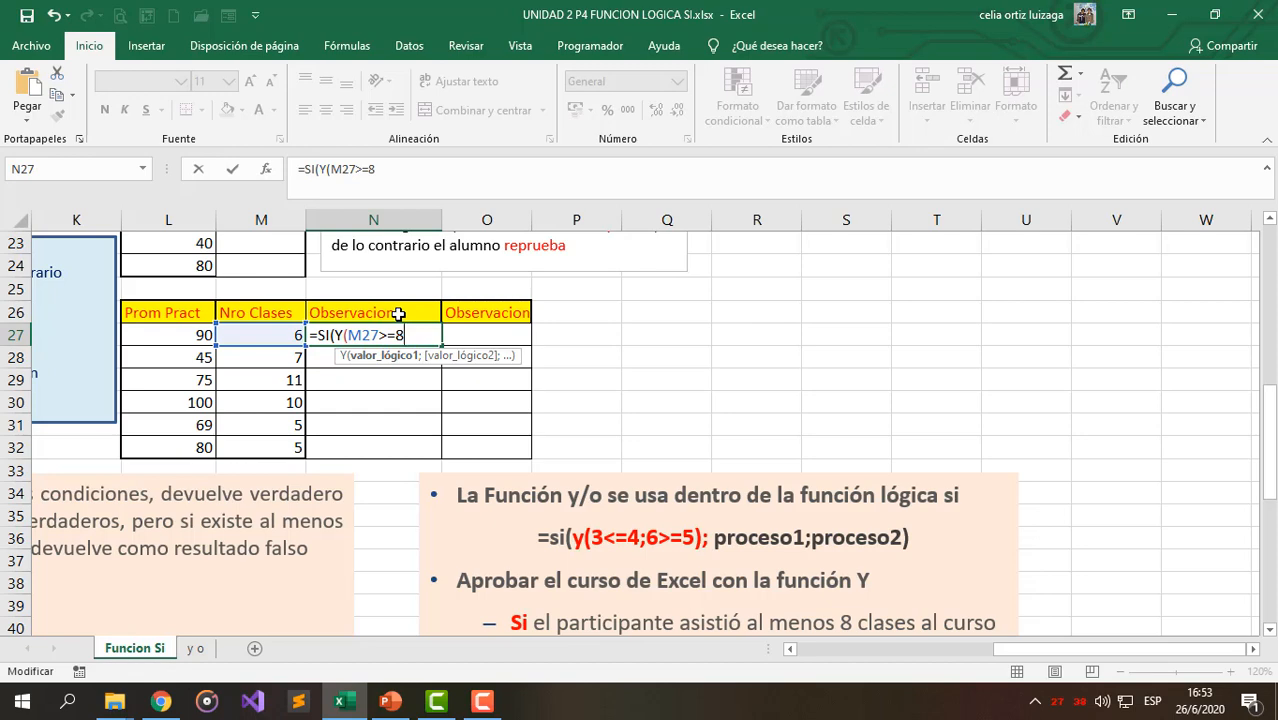
- Add L27>=61 as the second condition of the Y function in N27 and close its parenthesis
text(;)
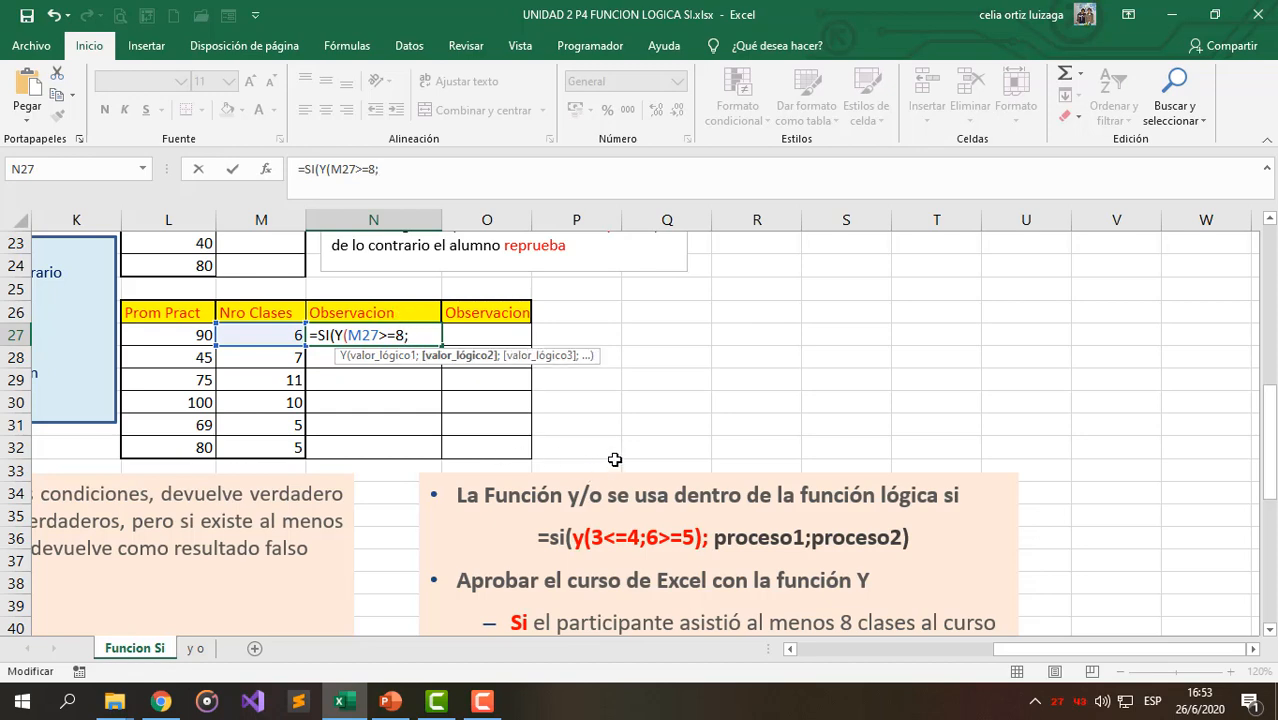
scroll(621, 458, down, 2)
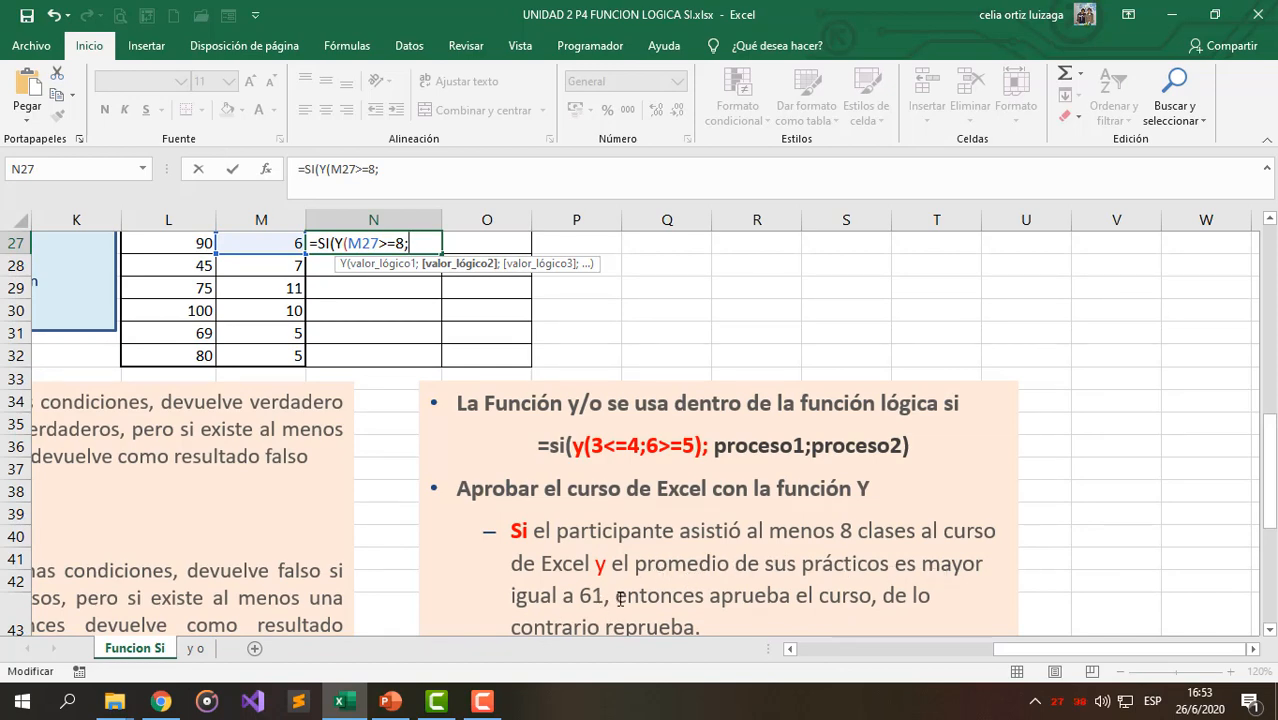
scroll(545, 605, up, 2)
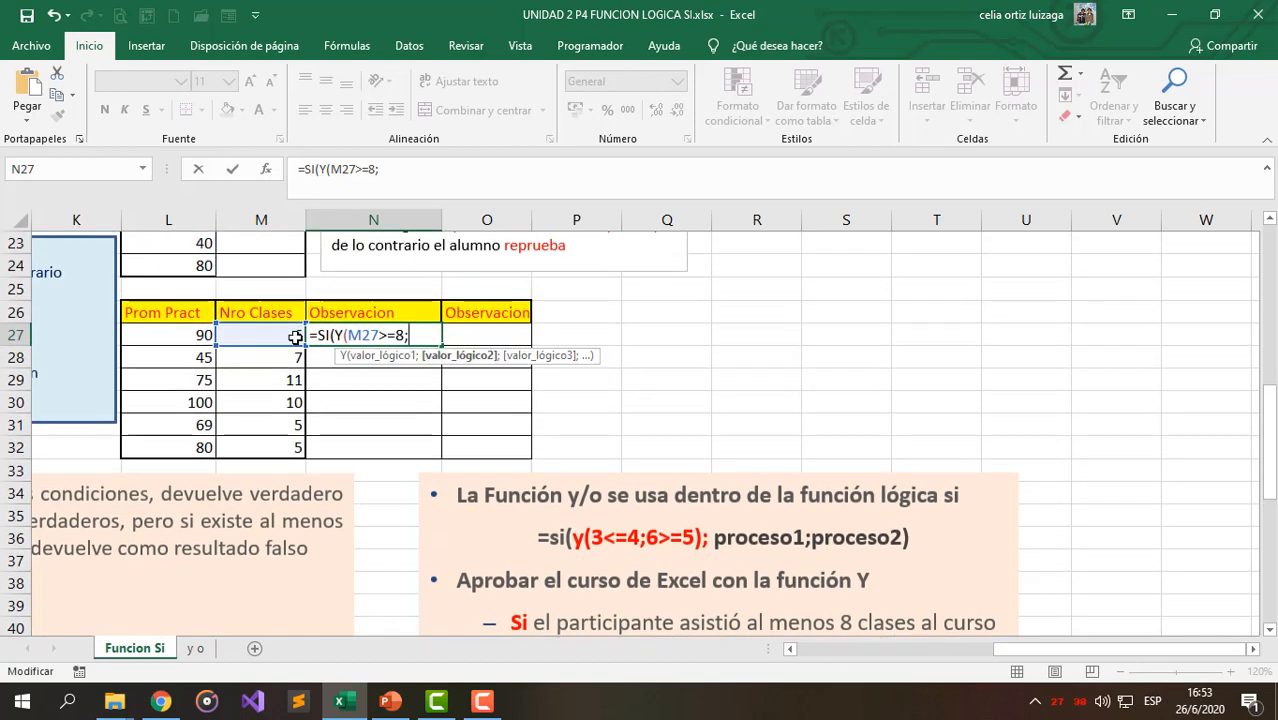
click(195, 335)
text(>=)
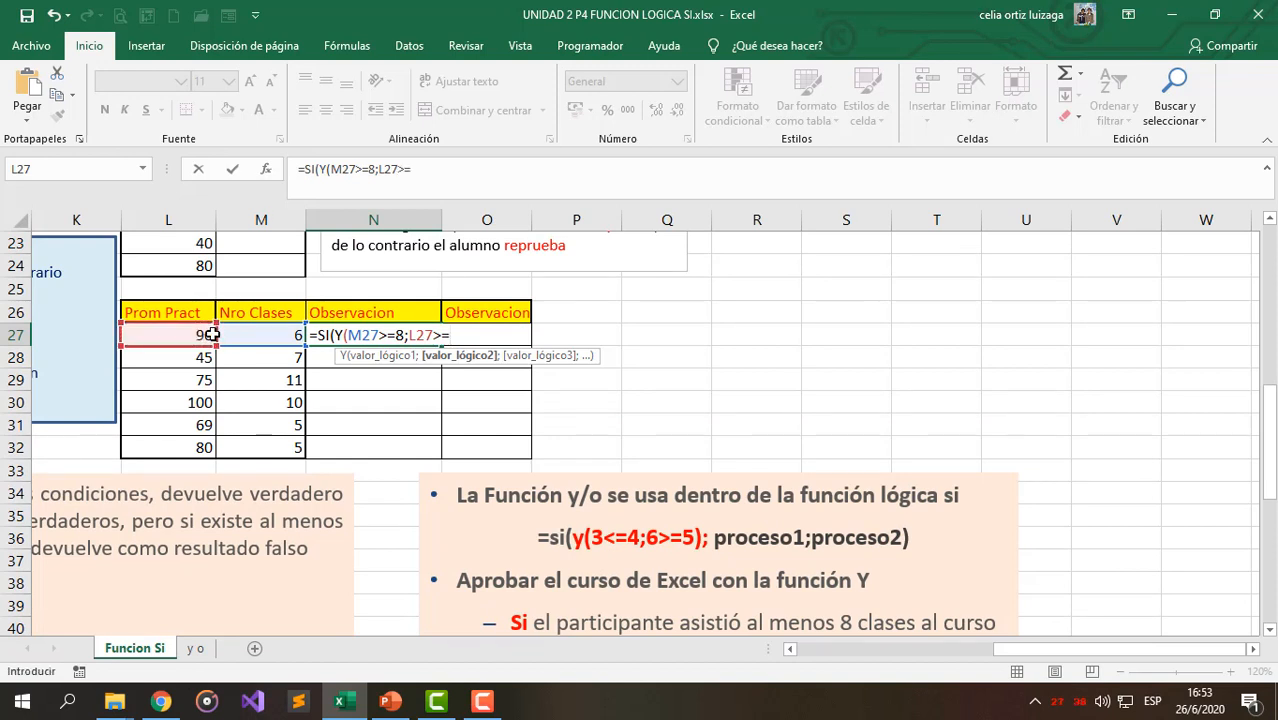
text(61)
scroll(743, 455, down, 3)
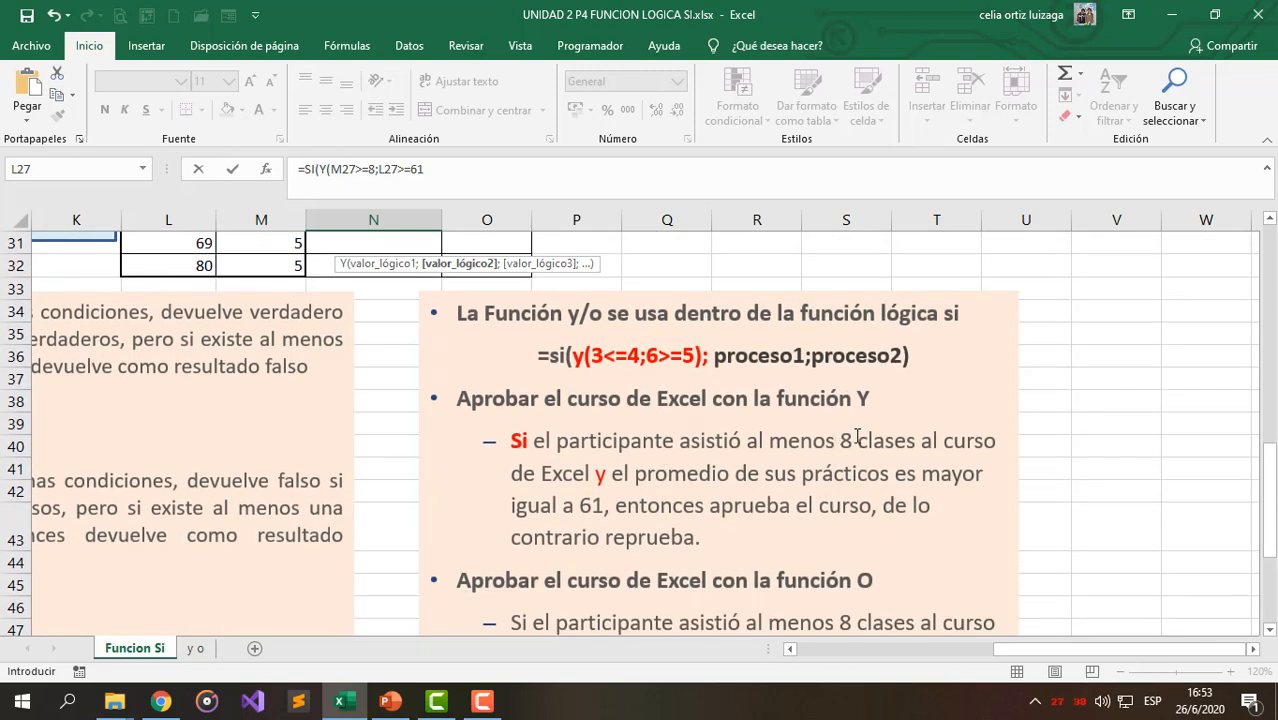
scroll(557, 529, up, 3)
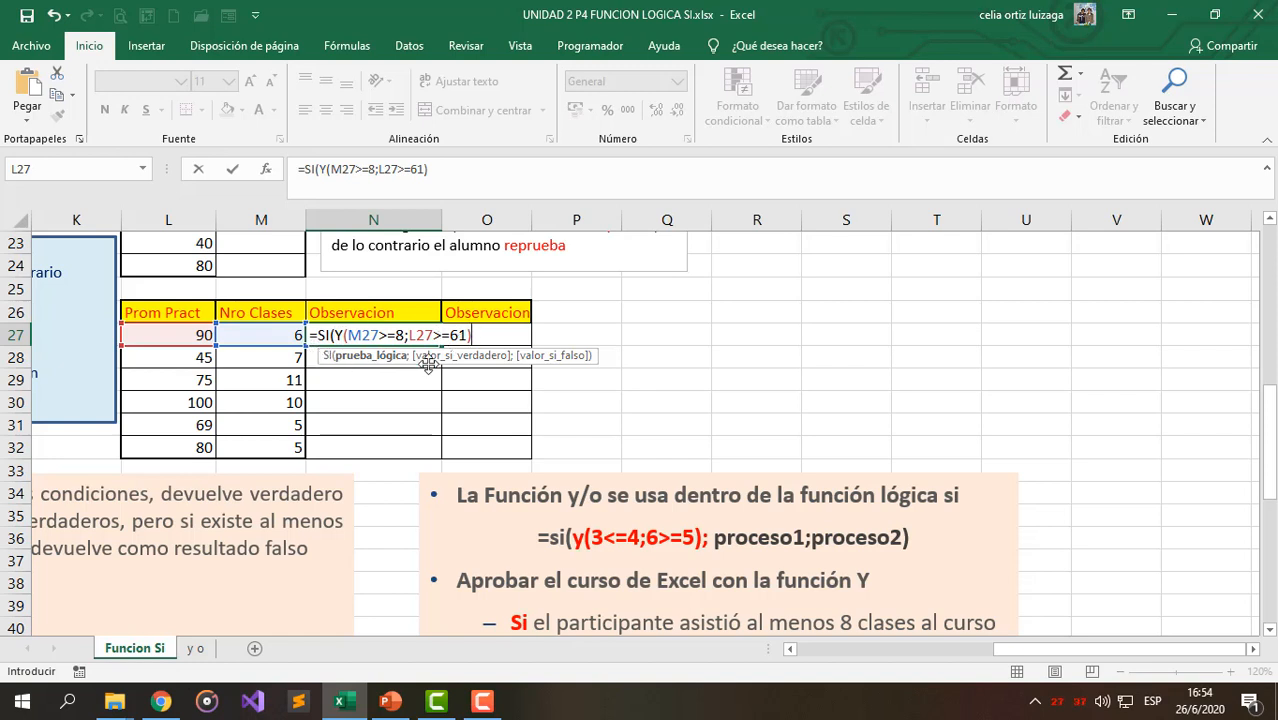
- Enter "Aprobado" as the value-if-true argument of the SI formula in N27, following the Y statement
text(;)
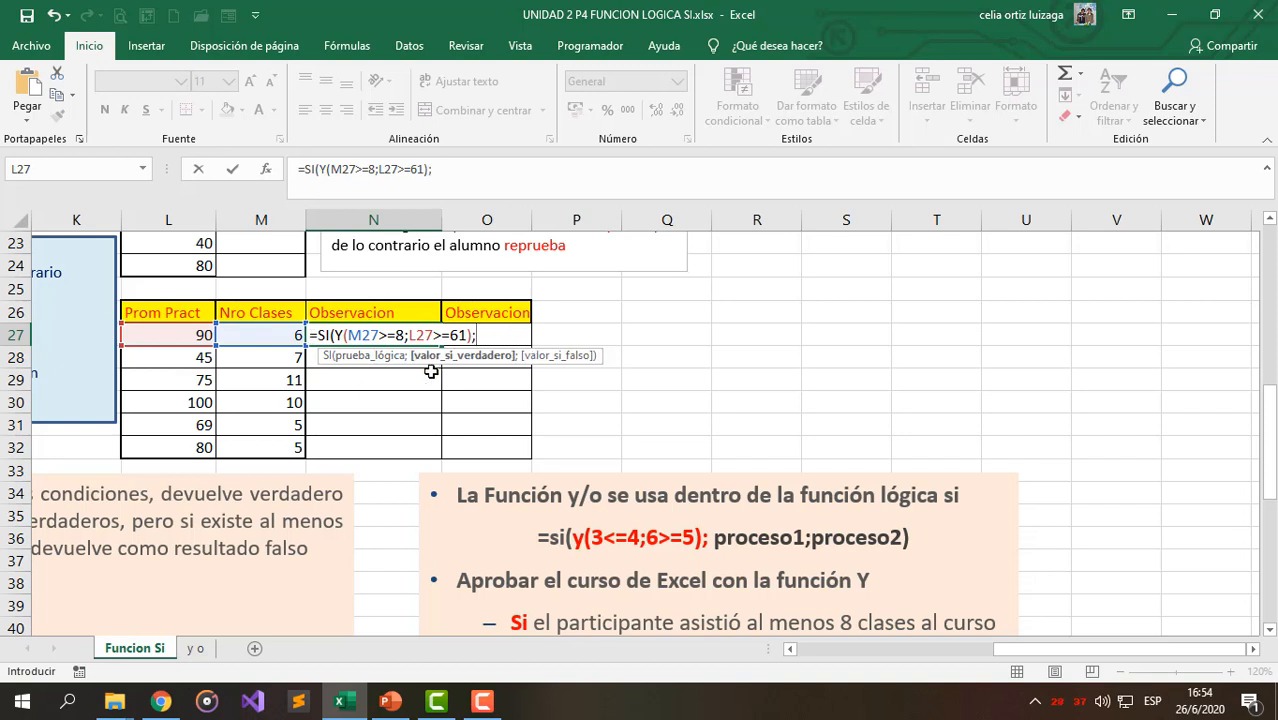
drag(337, 334, 472, 336)
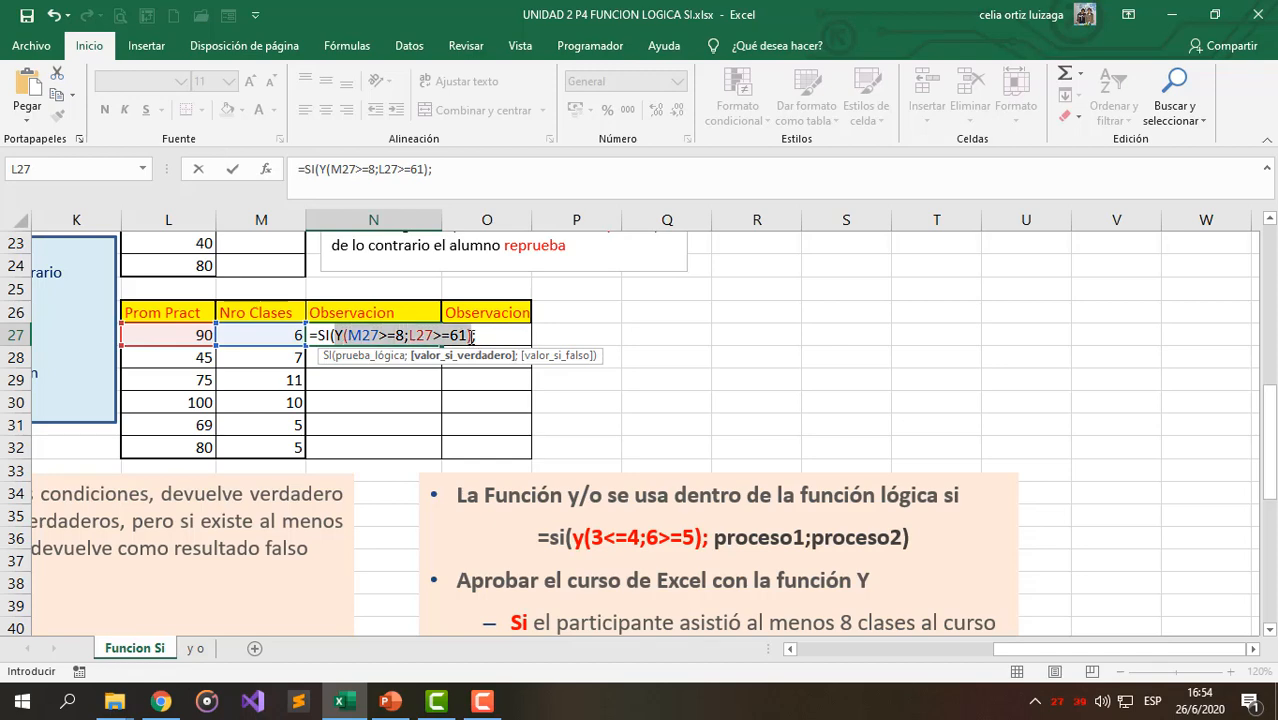
click(485, 334)
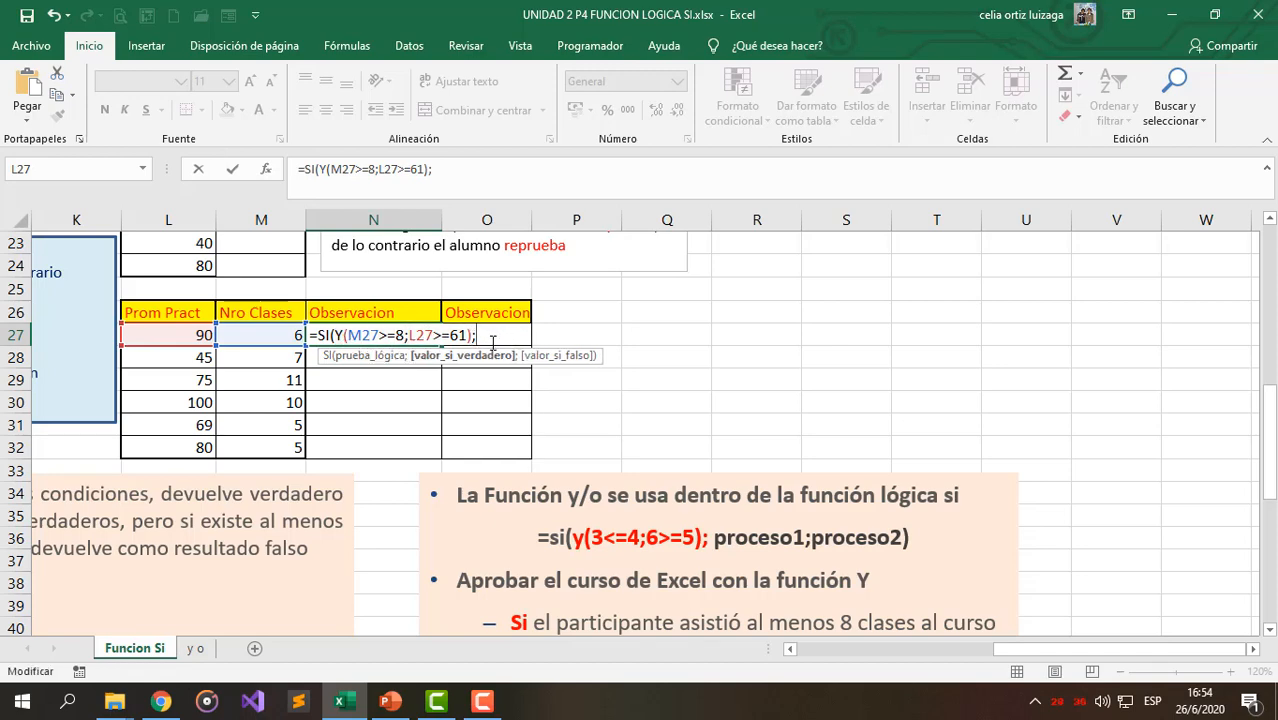
scroll(654, 470, down, 3)
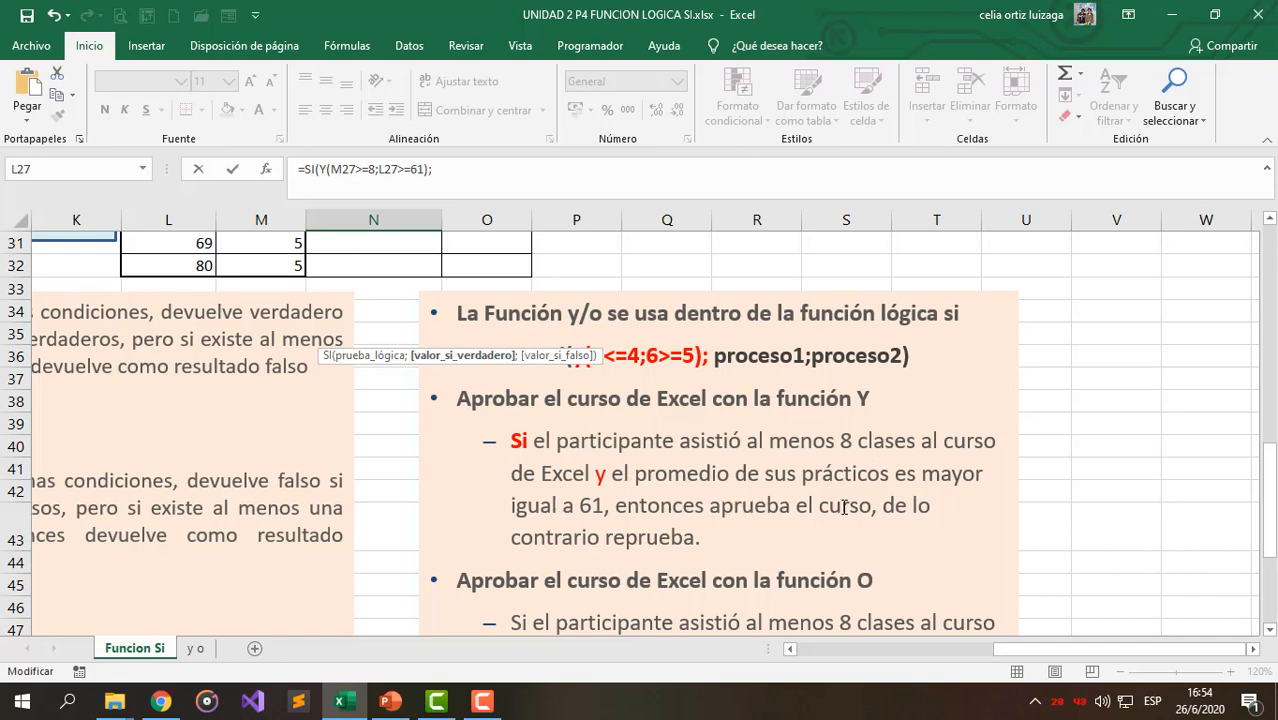
scroll(598, 506, up, 4)
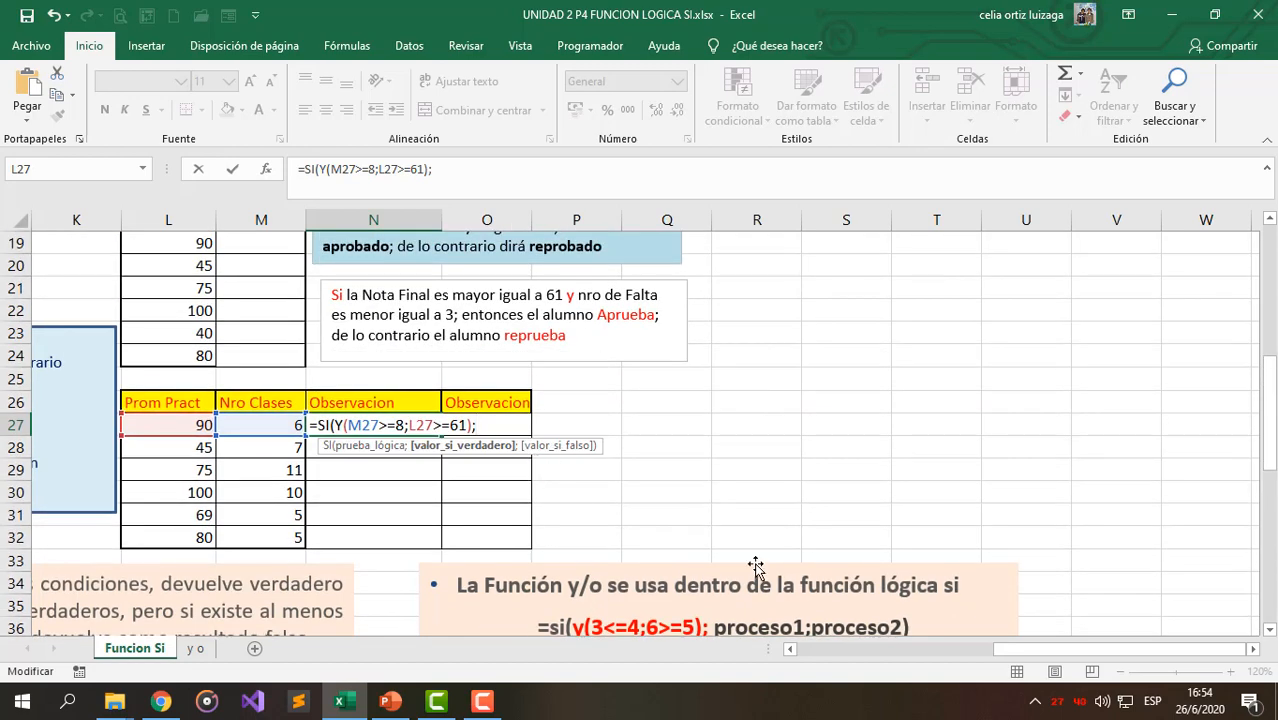
text(Aprobado)
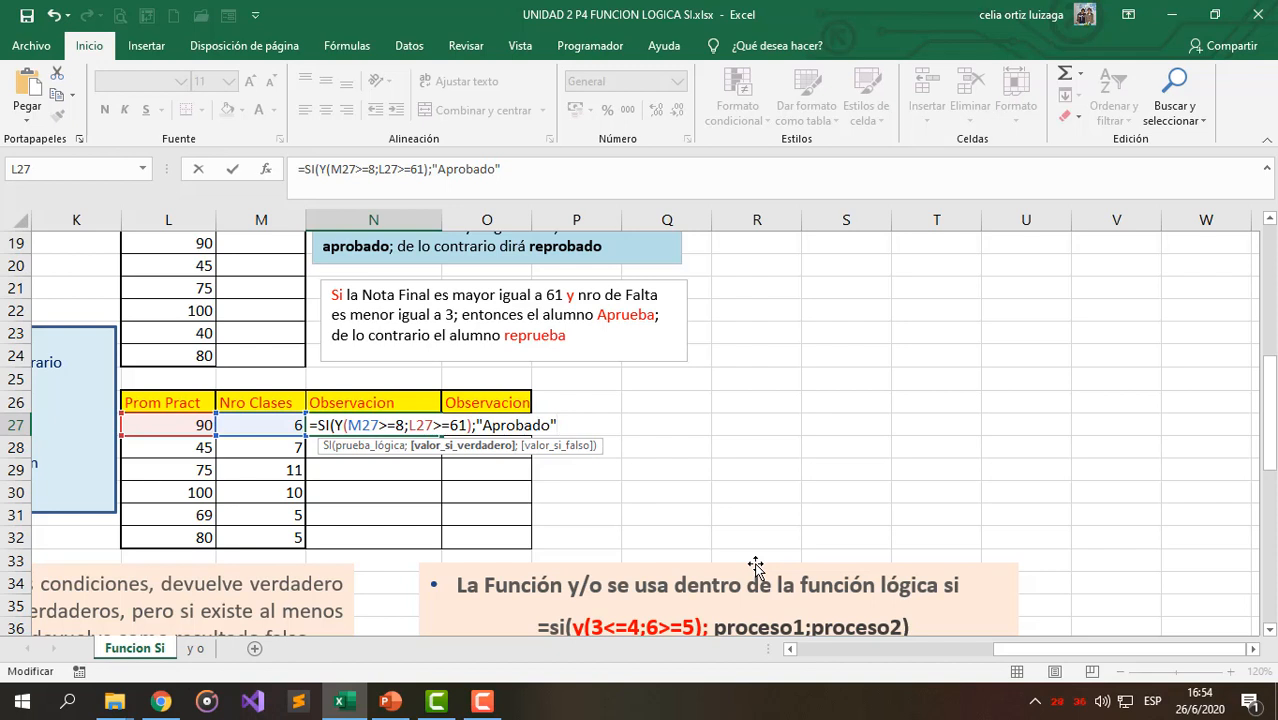
text(";)
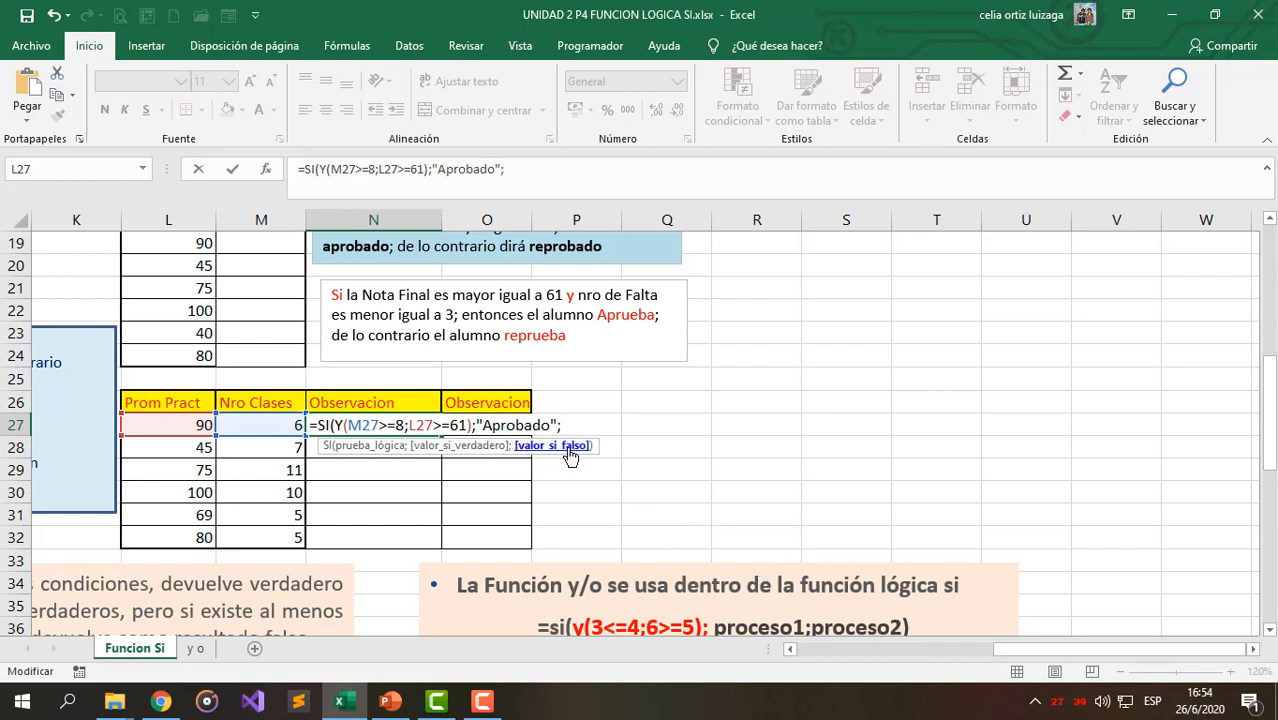
- Add Reprobado as the value-if-false argument in N27, close the SI parenthesis and try to enter the formula
scroll(572, 456, down, 4)
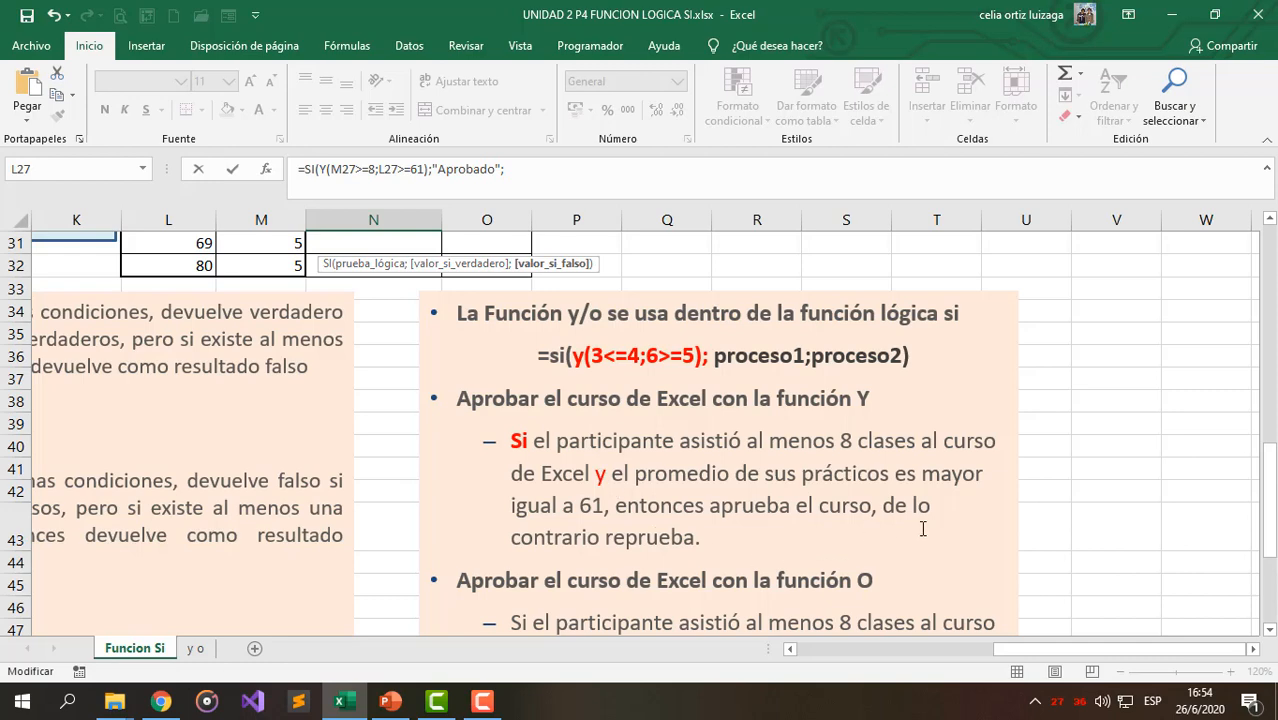
scroll(684, 543, up, 4)
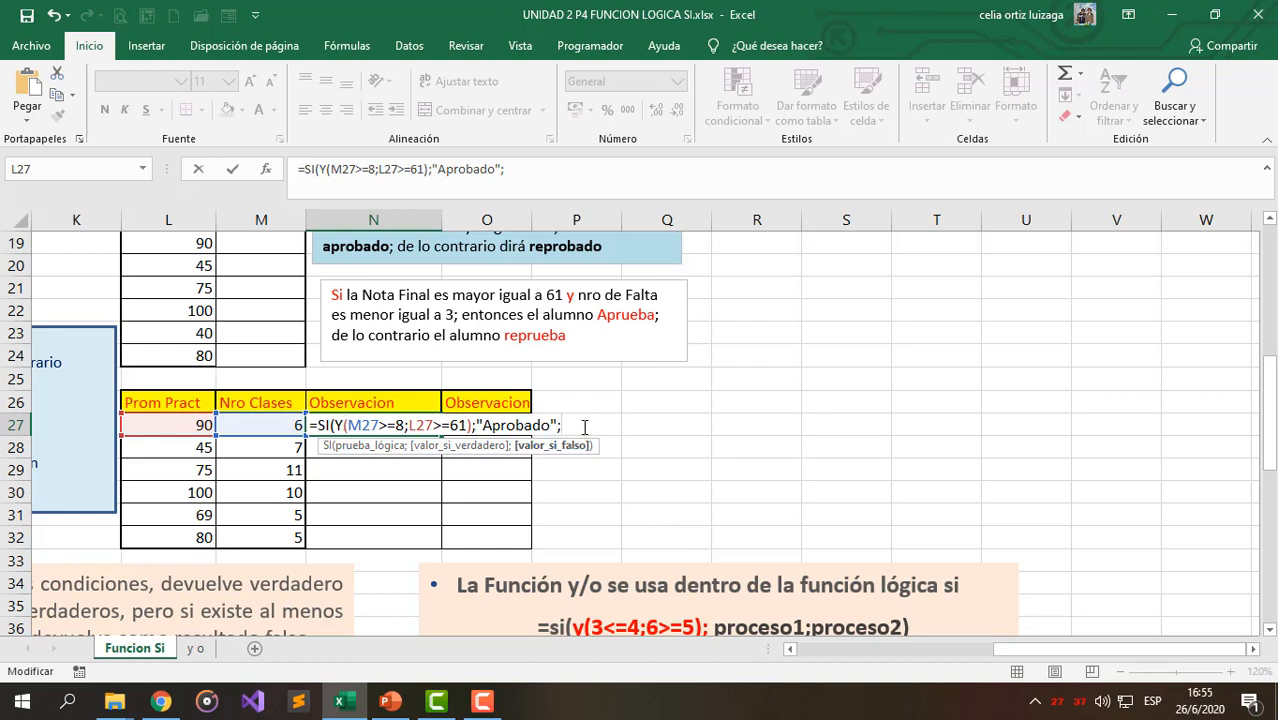
text(R)
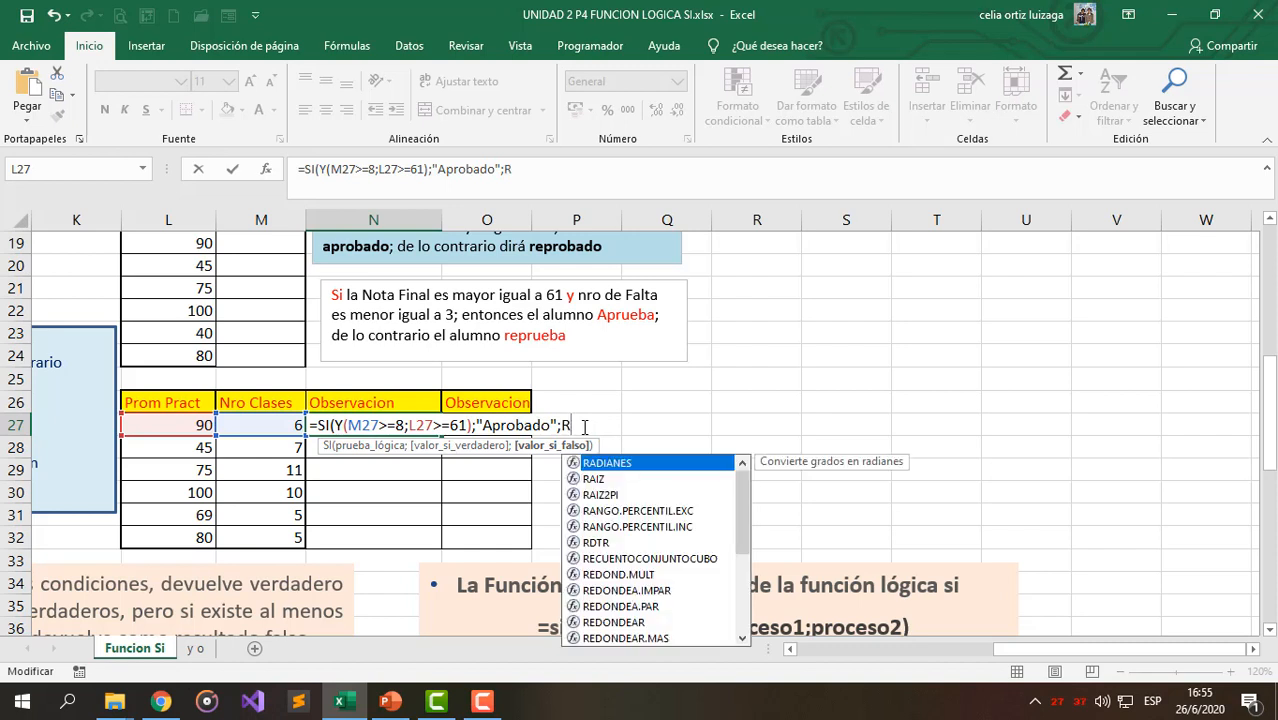
text(eprobado)
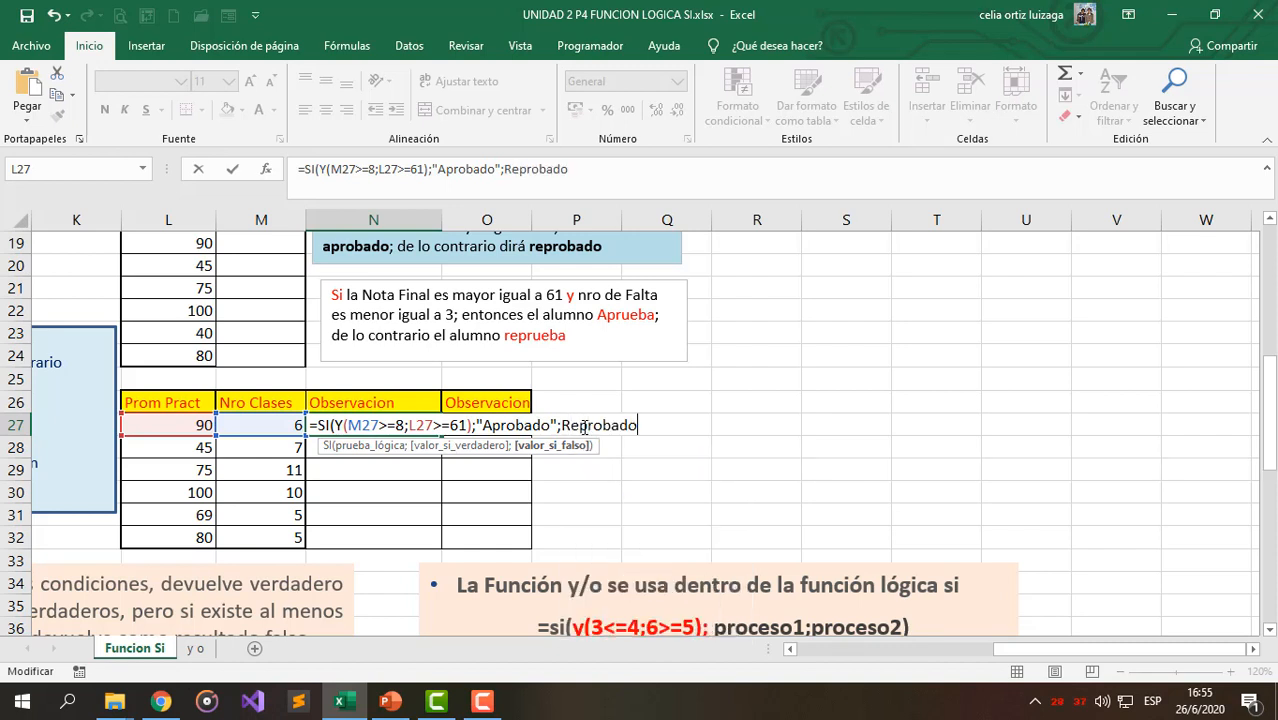
text("))
key(Return)
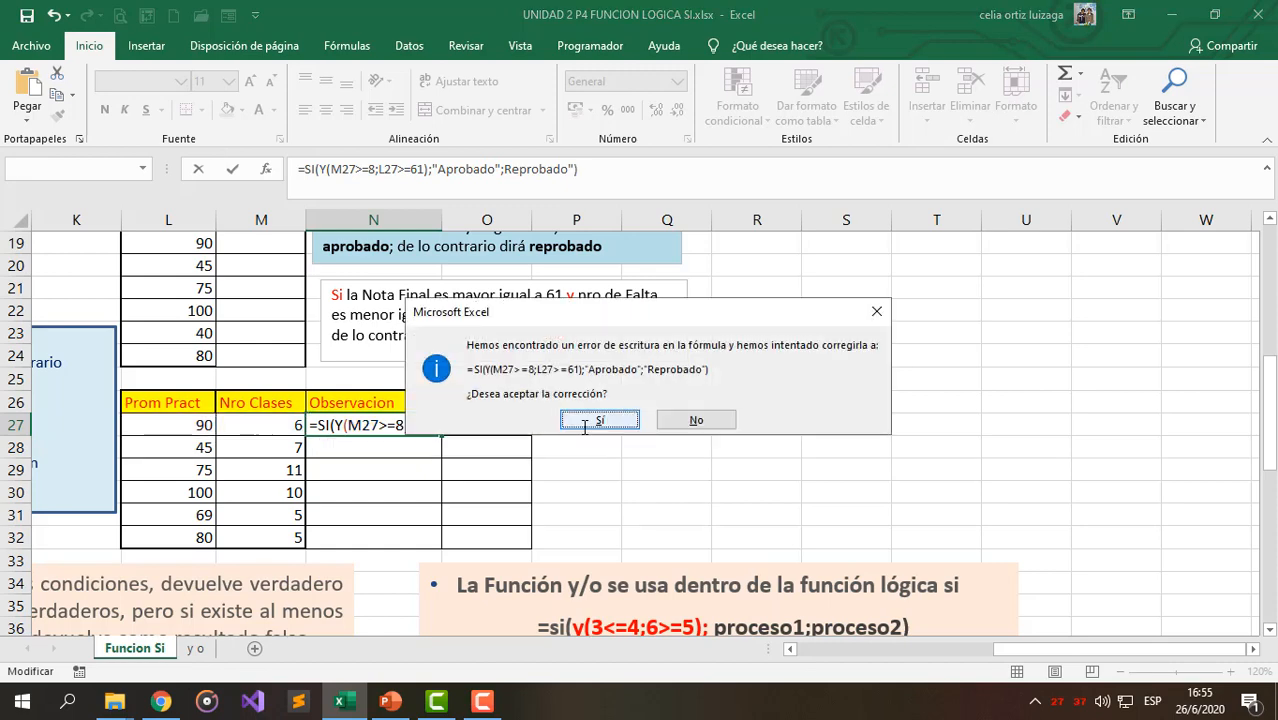
- Reject the proposed correction, add the missing opening quotation mark before Reprobado in N27 and enter the formula
click(878, 312)
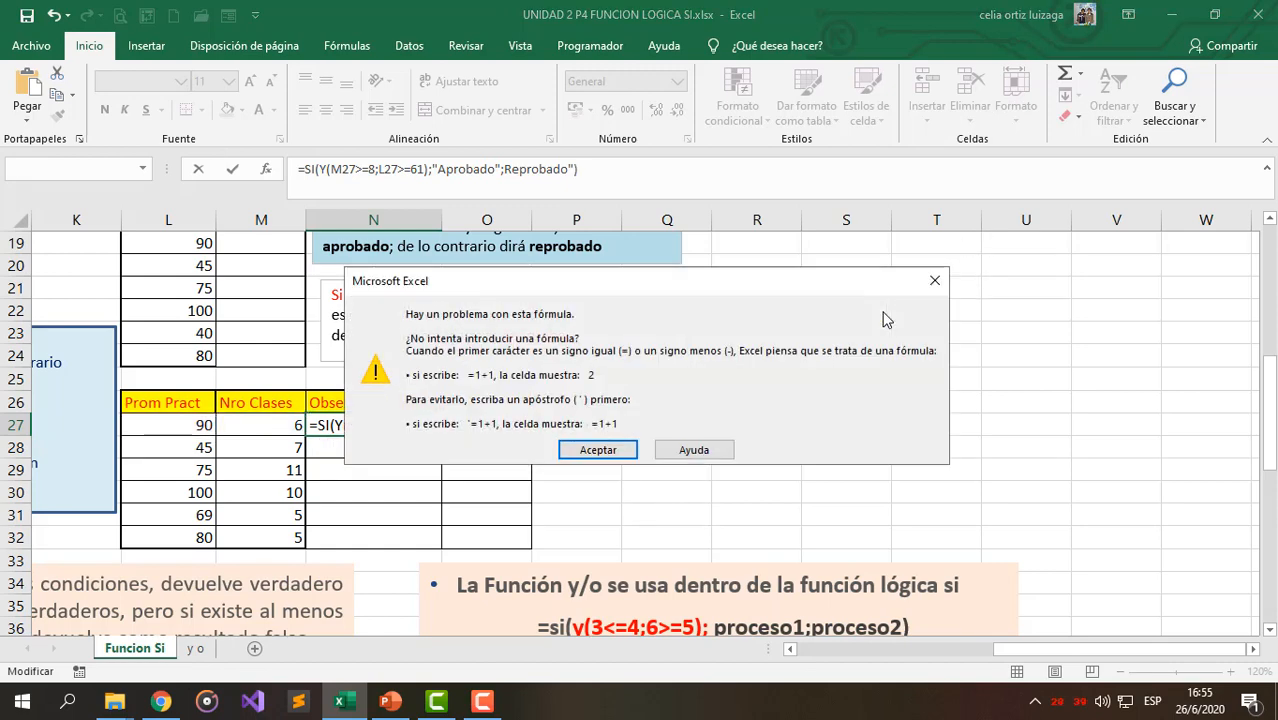
click(935, 281)
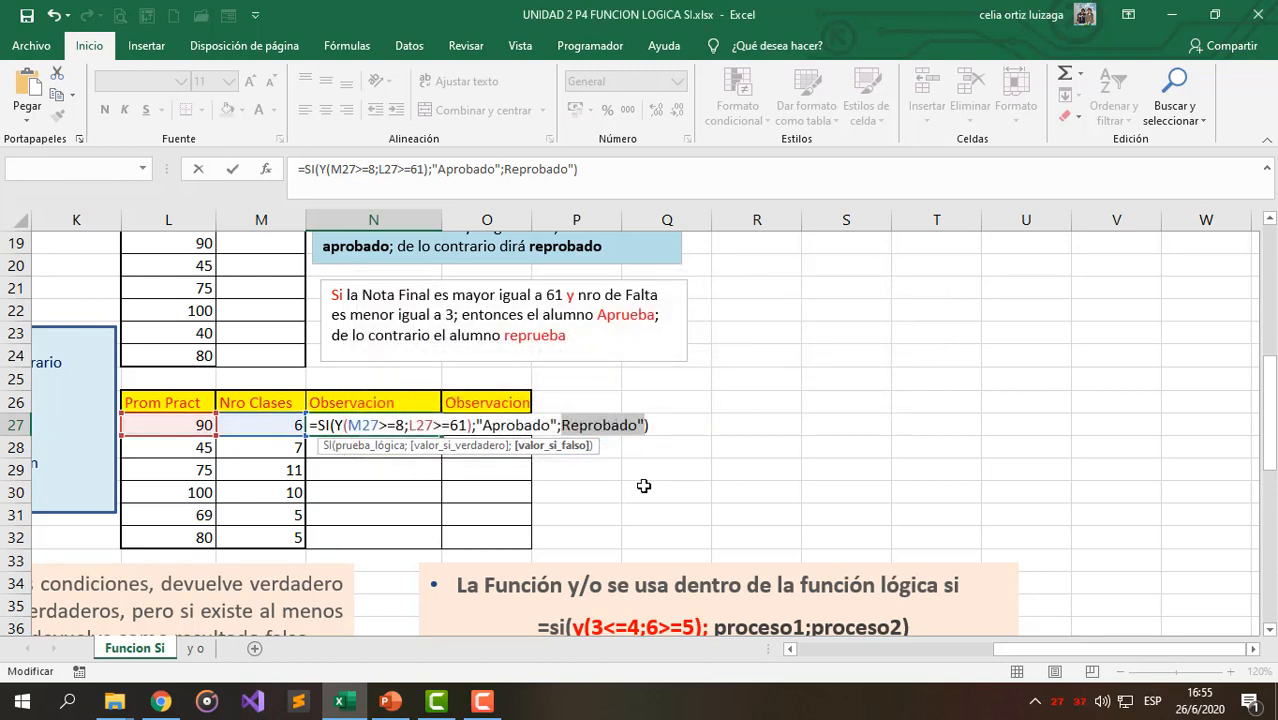
click(561, 428)
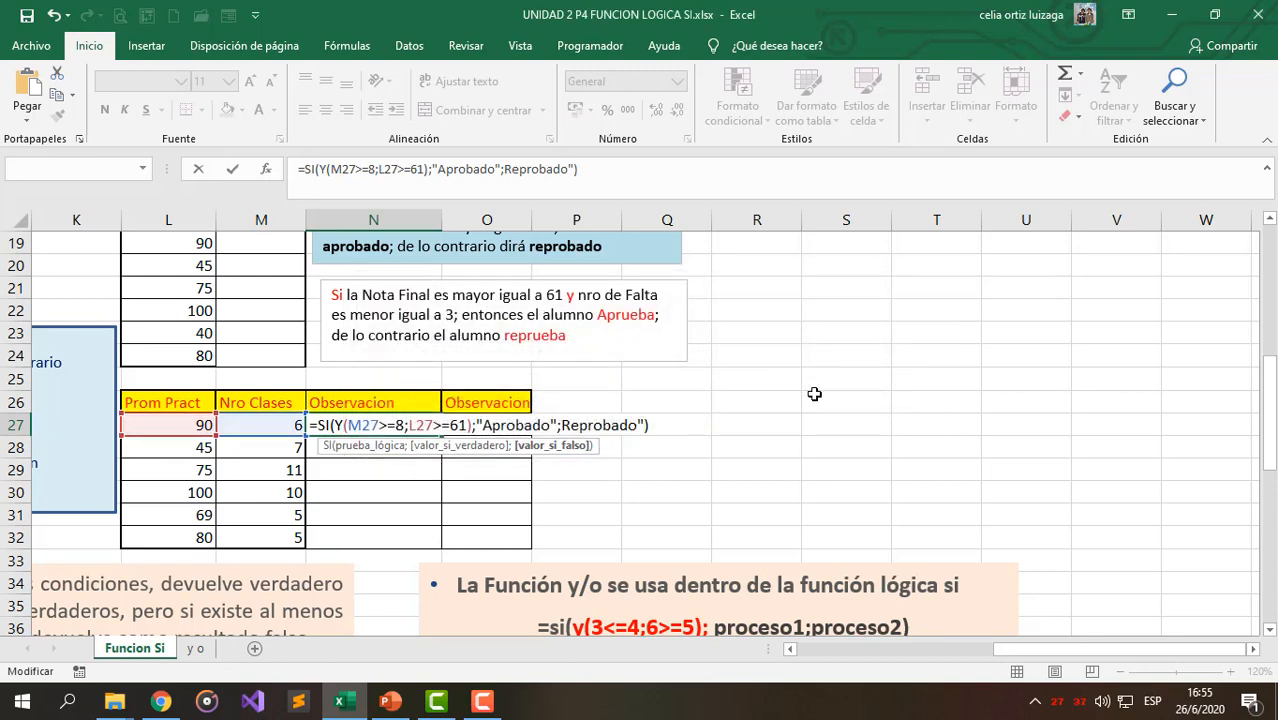
text(")
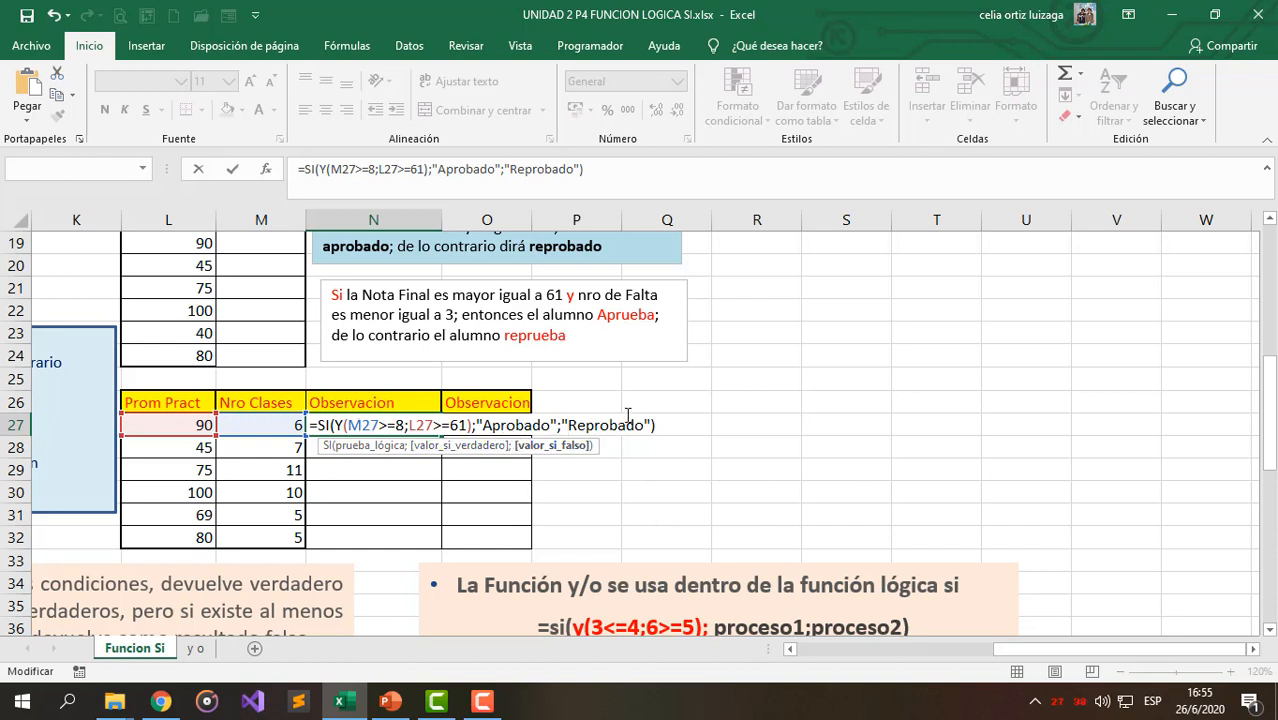
key(Return)
- Examine the N27 formula's class-count condition, its Y function and the Aprobado and Reprobado outcomes against the row's values
click(391, 425)
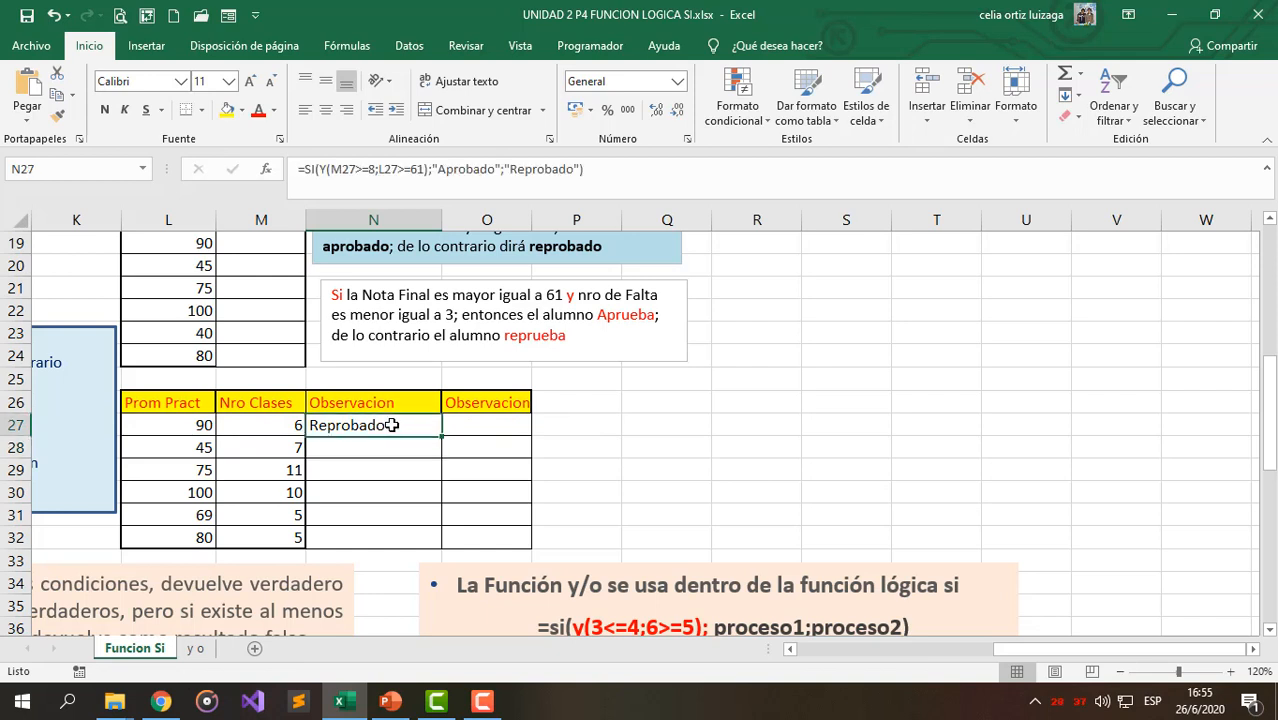
double_click(351, 425)
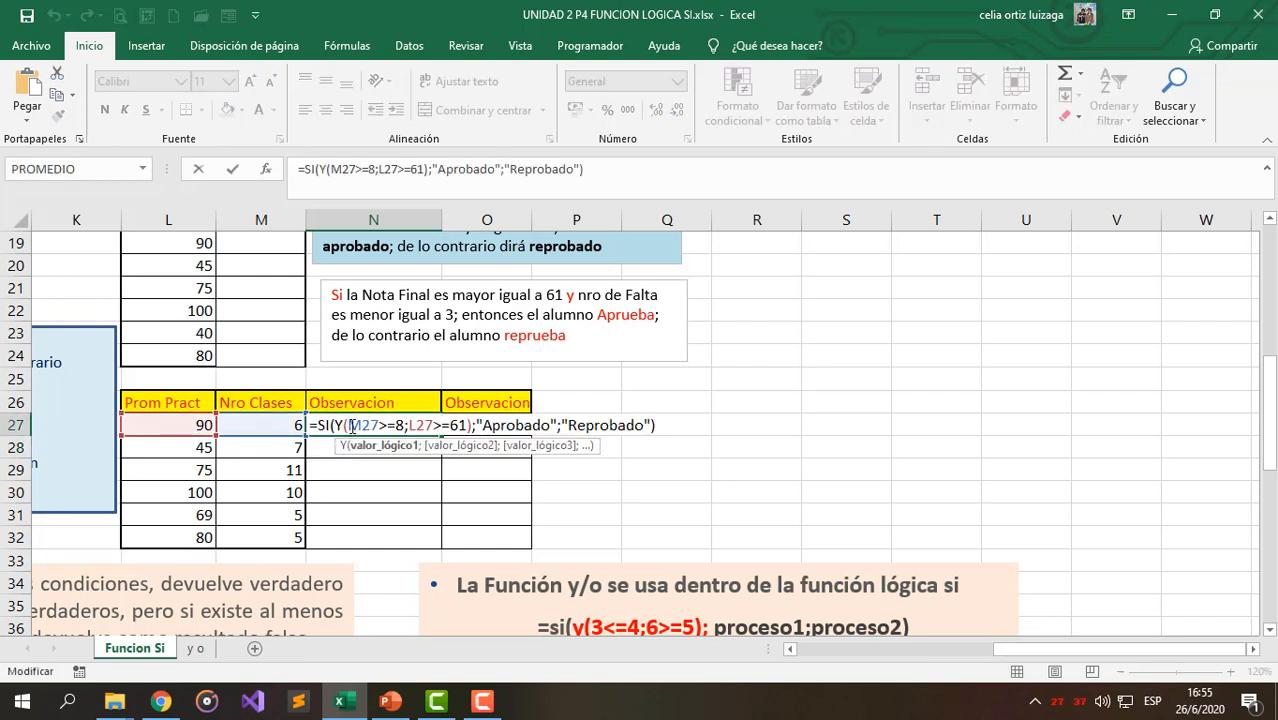
drag(348, 425, 372, 425)
click(388, 425)
drag(363, 424, 397, 425)
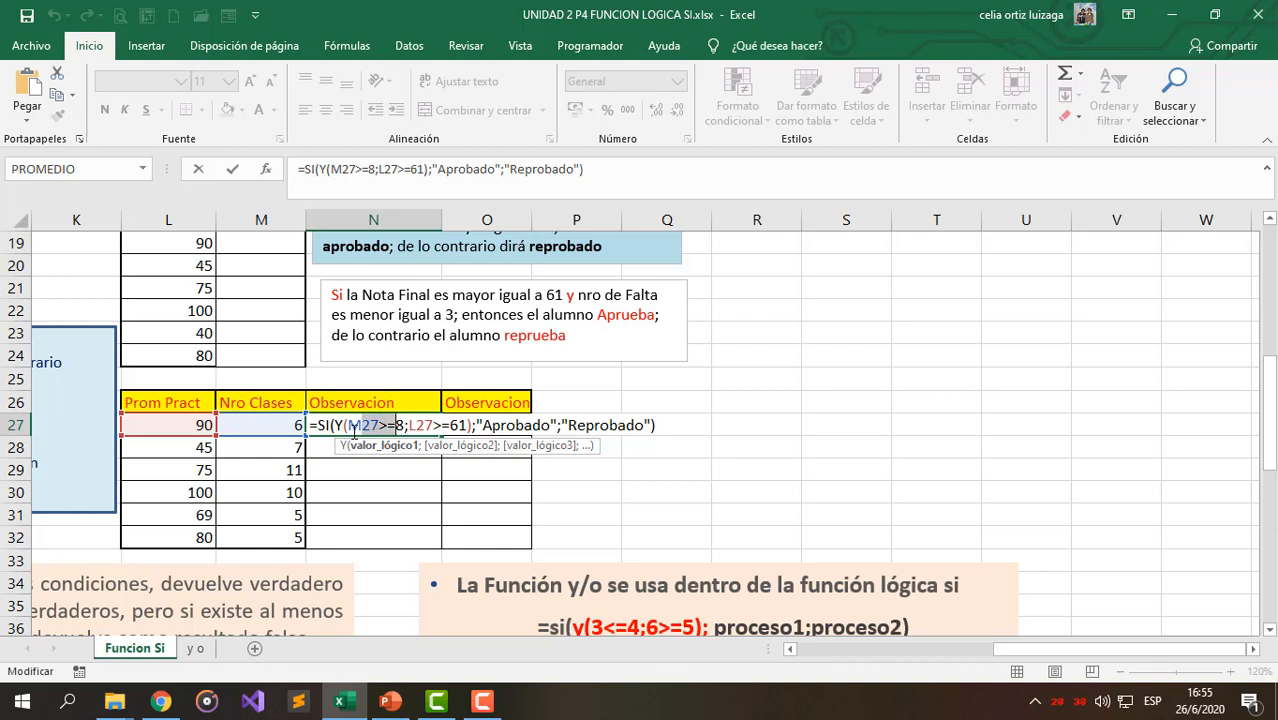
click(339, 425)
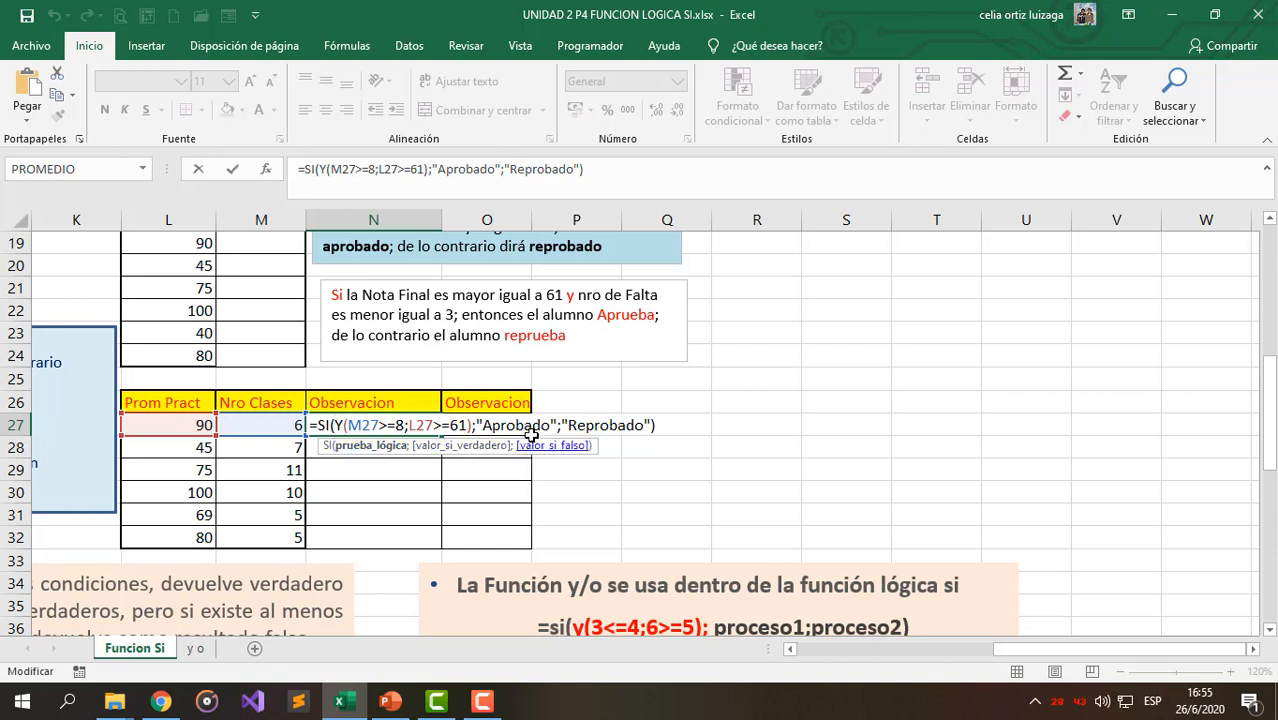
drag(482, 425, 535, 425)
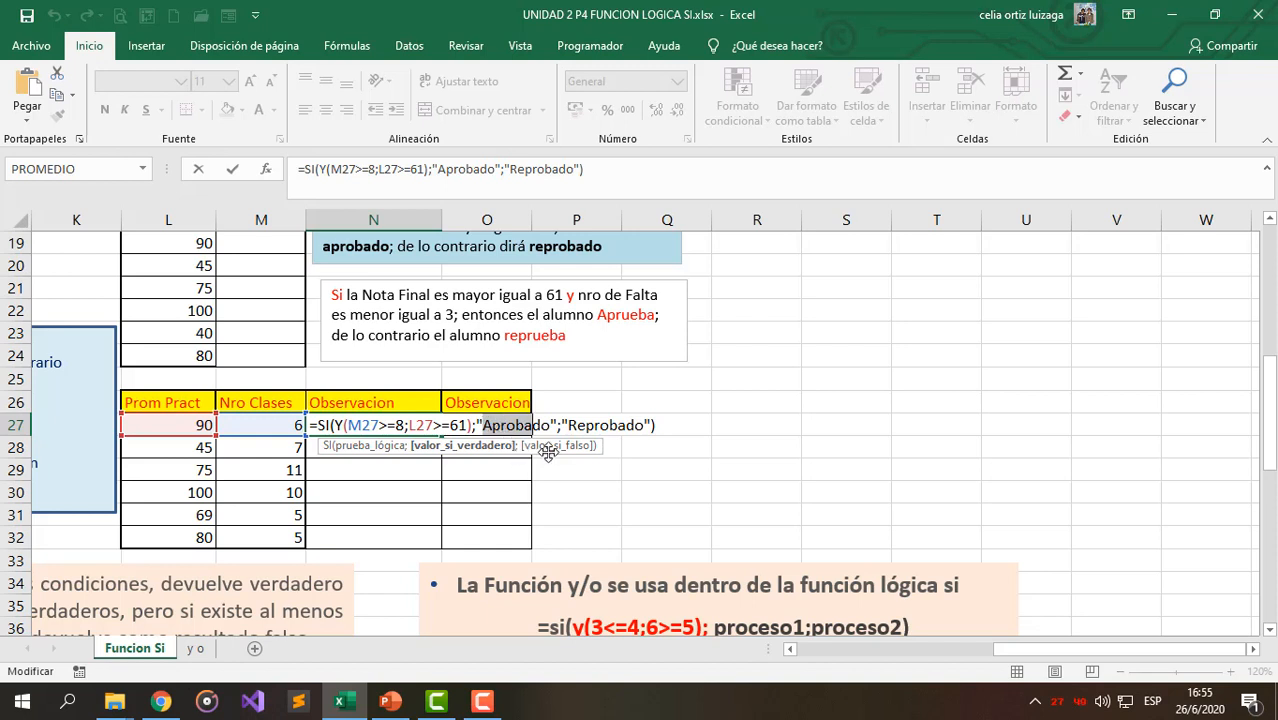
click(588, 424)
drag(569, 421, 642, 424)
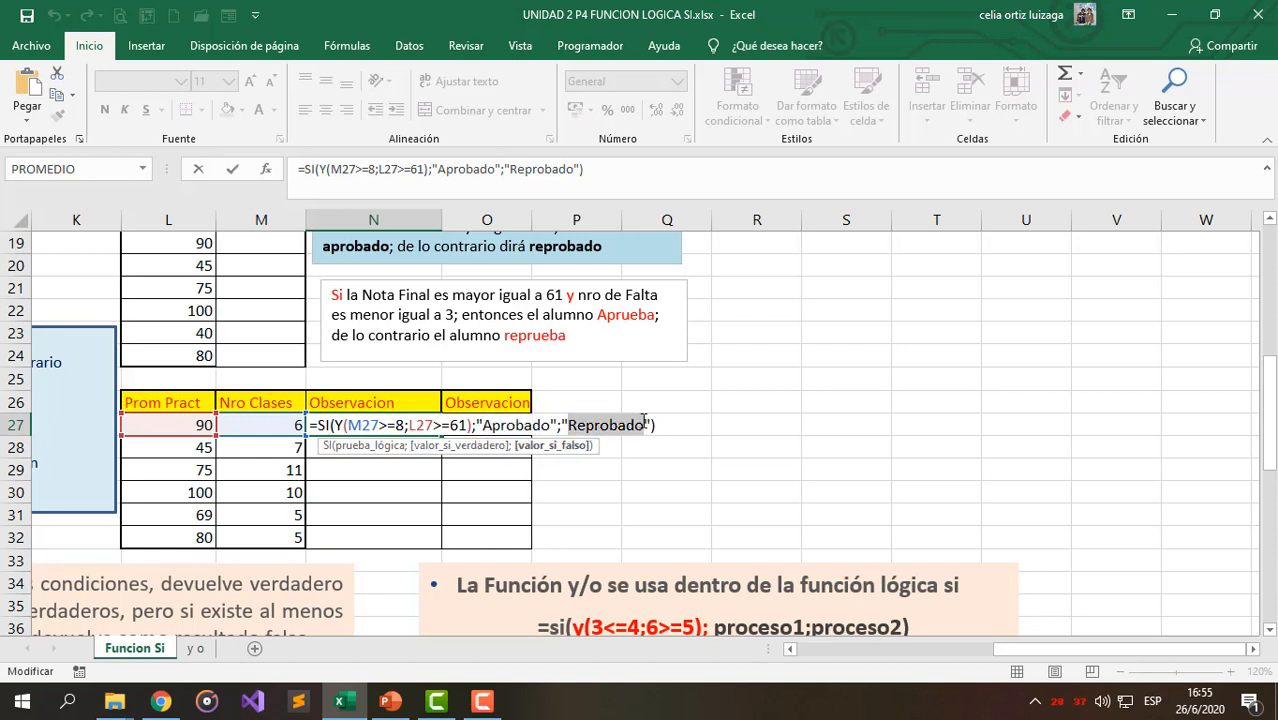
click(603, 422)
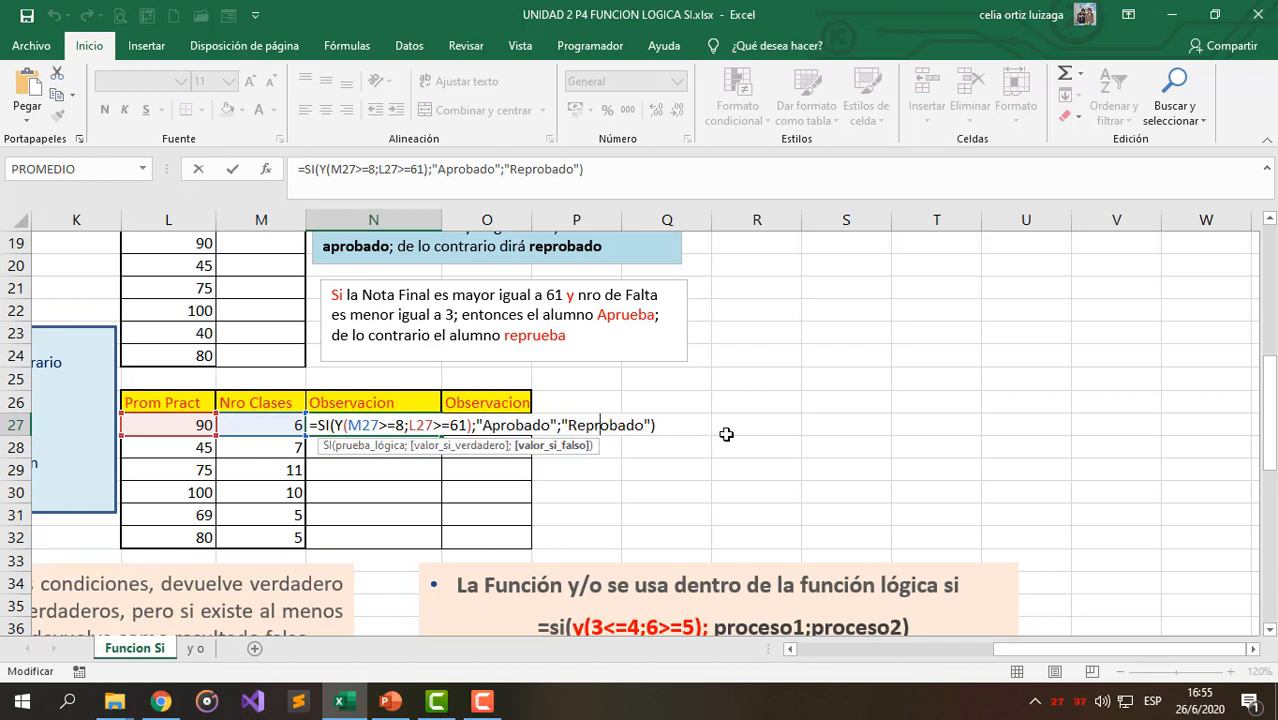
key(Return)
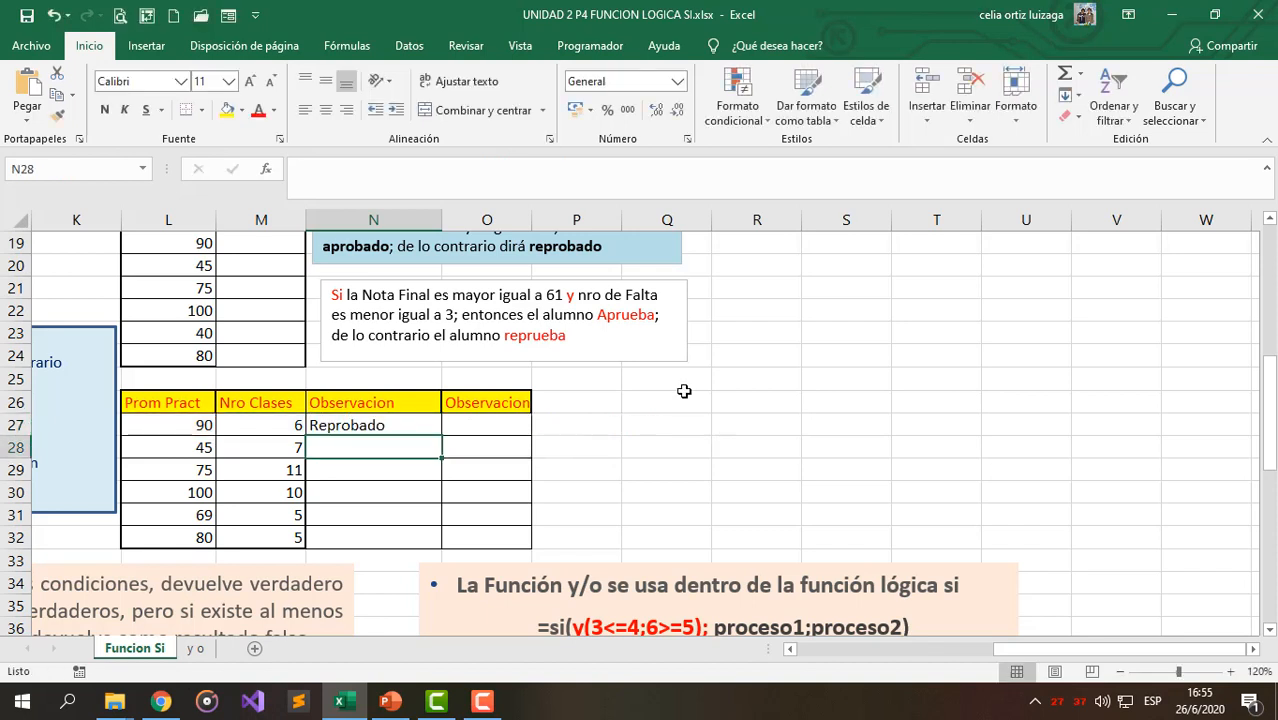
- Copy the N27 formula down the first Observacion column through N32
click(420, 426)
drag(440, 437, 436, 544)
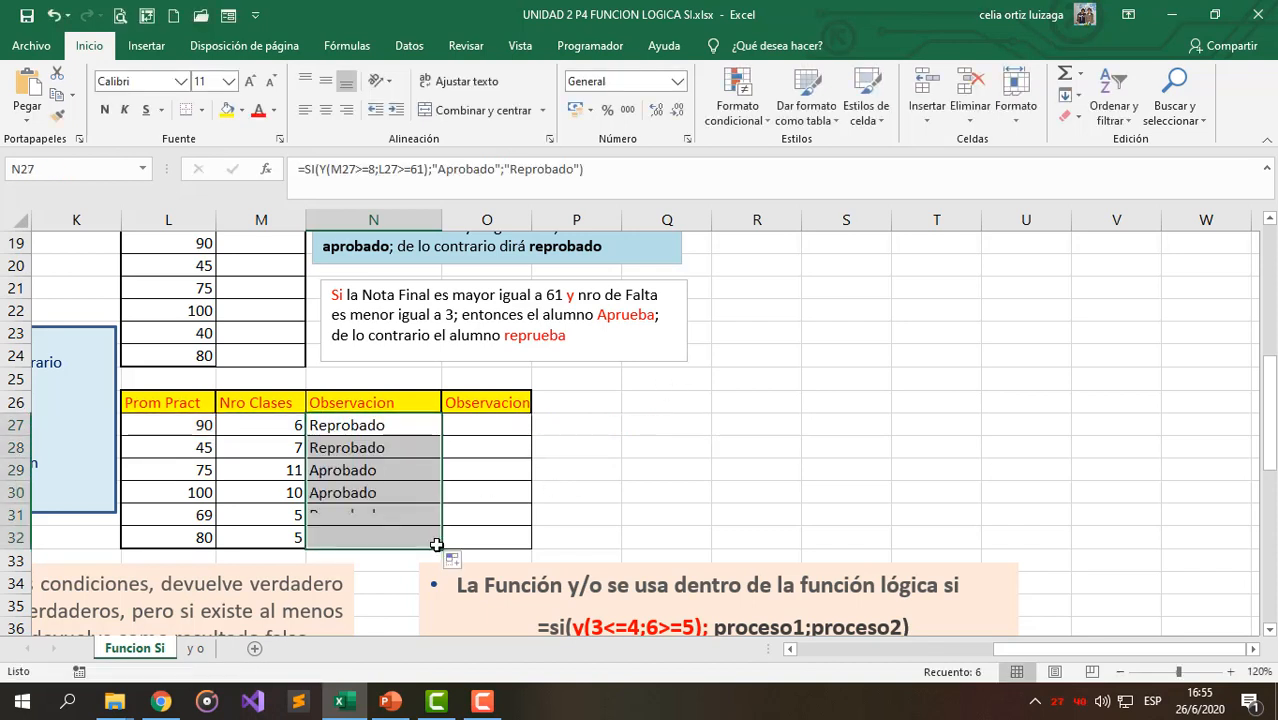
- Examine the copied formula in N28, comparing both Y conditions with the row's classes and practice average
click(334, 452)
double_click(366, 446)
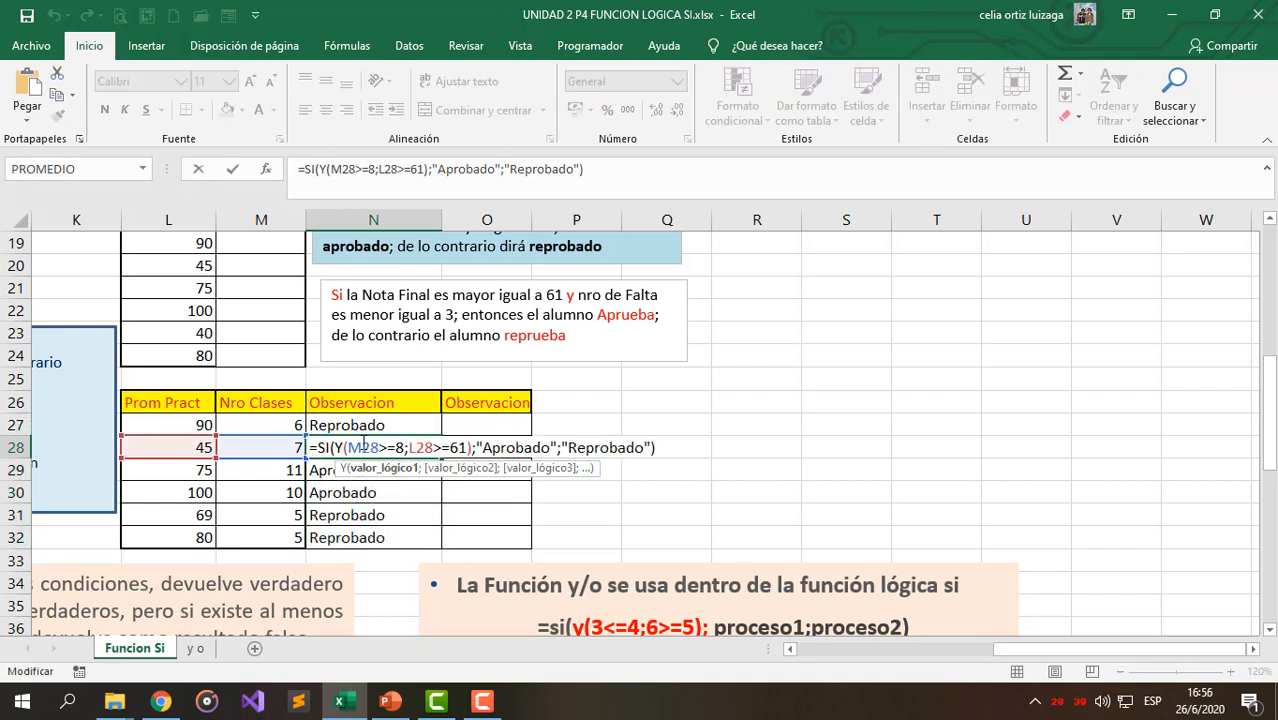
drag(353, 446, 435, 447)
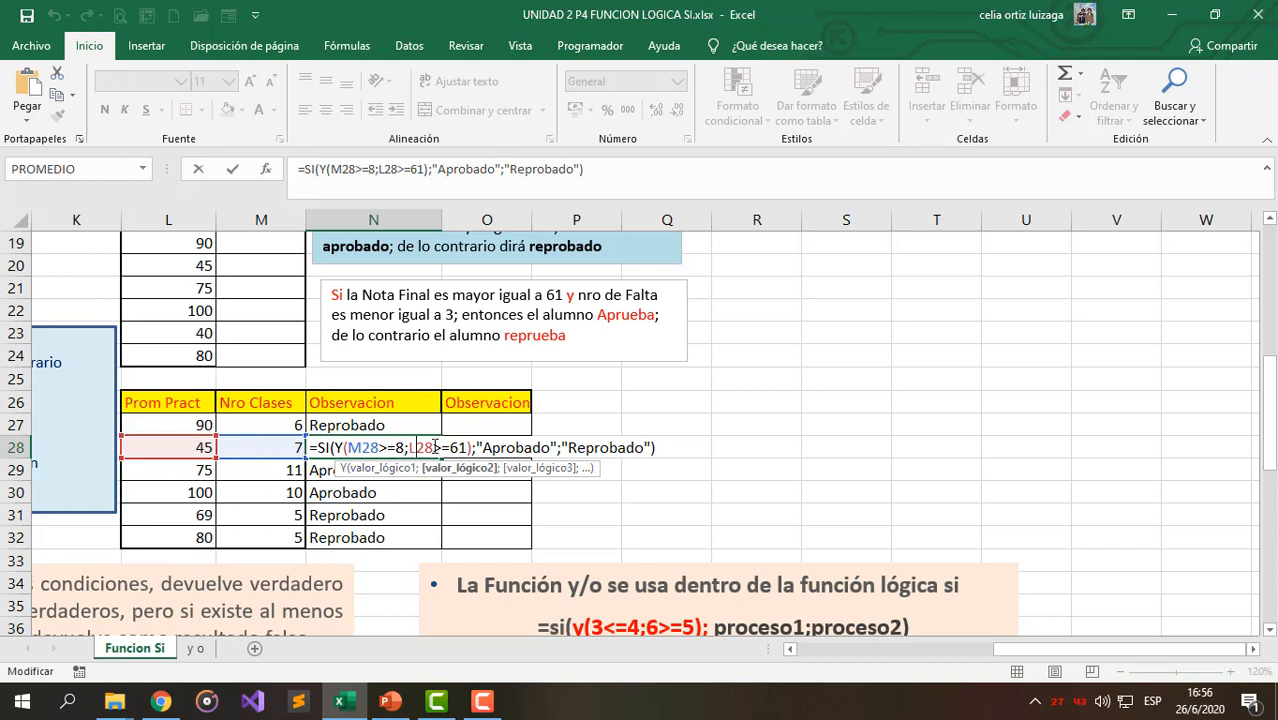
click(342, 447)
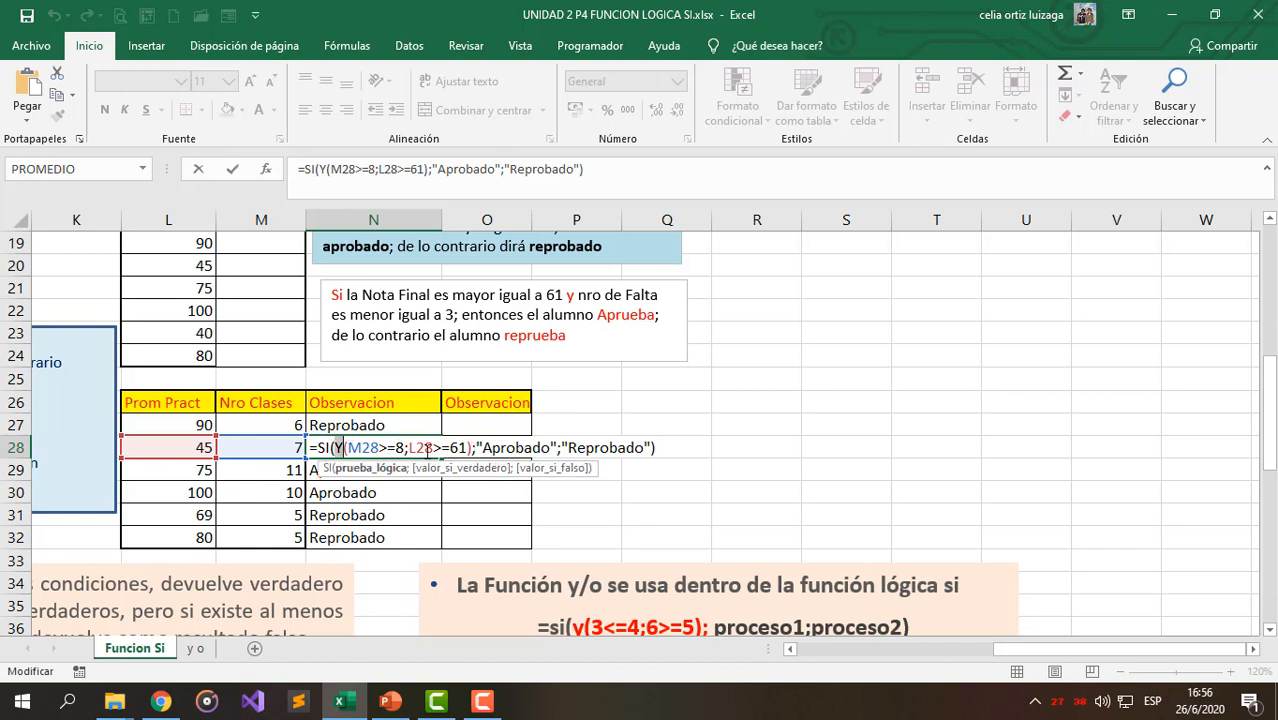
click(515, 447)
drag(580, 445, 603, 446)
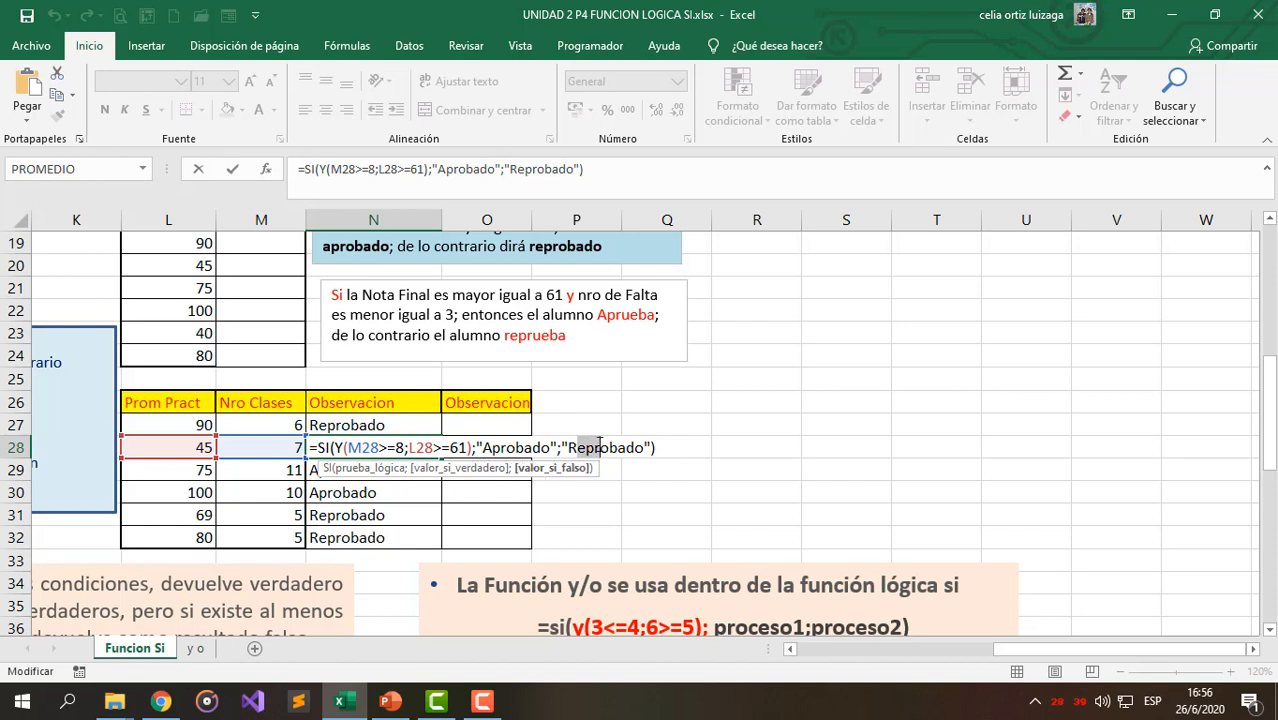
key(Return)
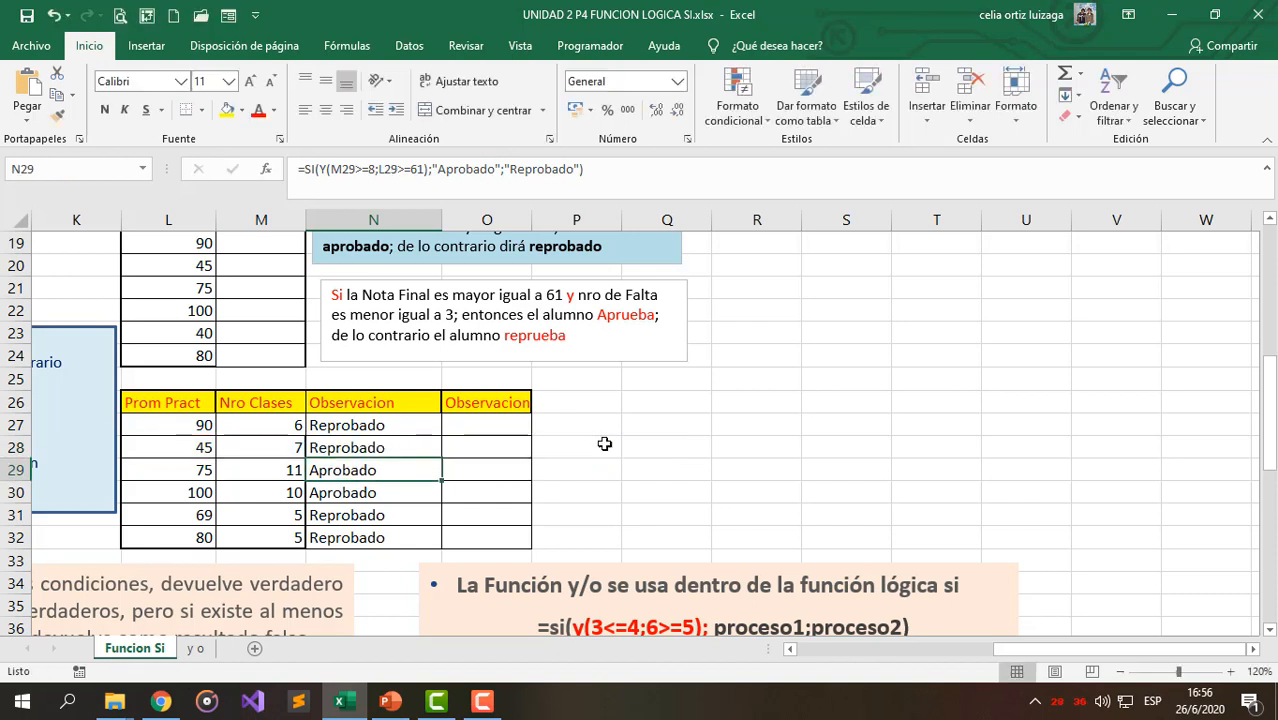
- Examine the copied formula in N29, comparing both Y conditions with the row's values and tracing them to the Aprobado outcome
double_click(357, 474)
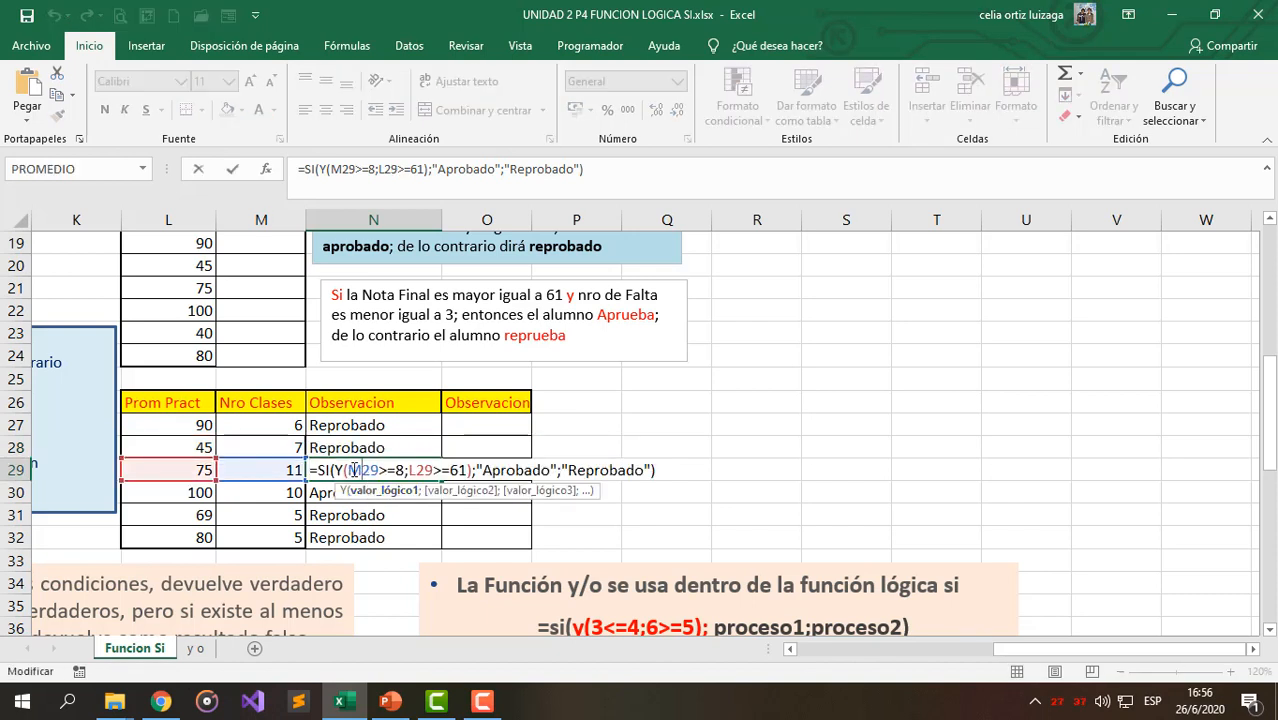
double_click(359, 472)
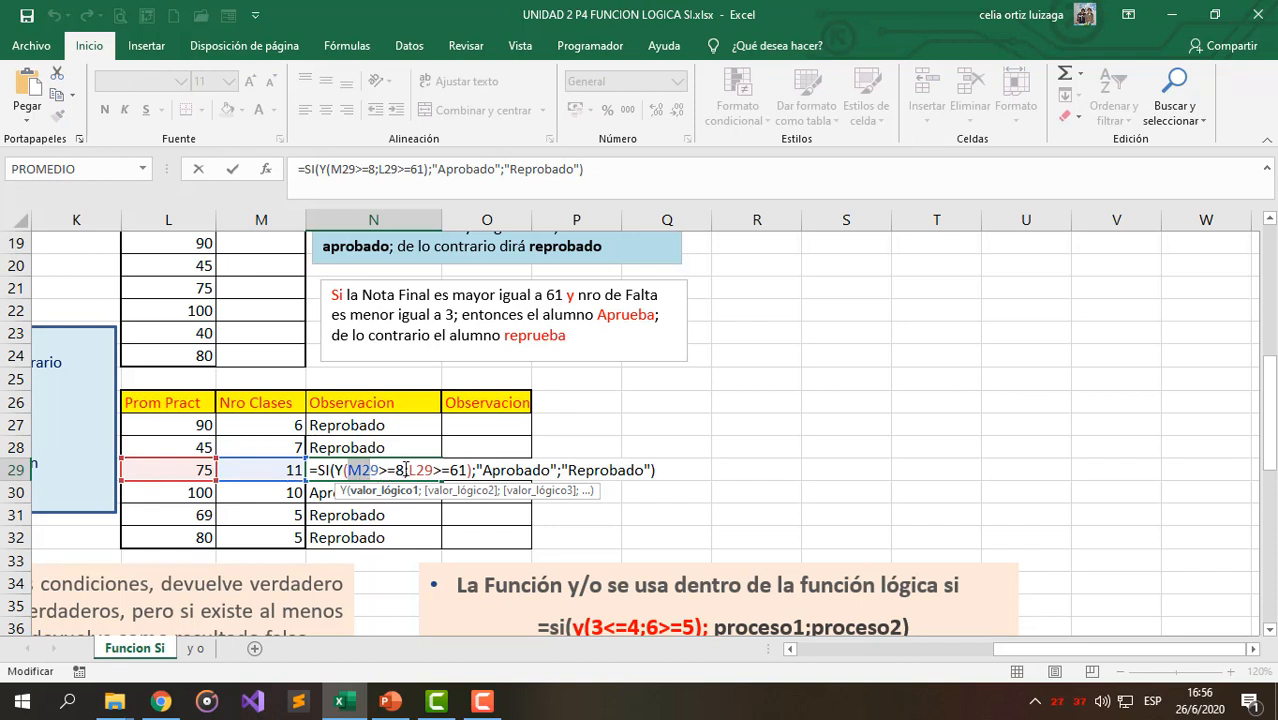
drag(407, 470, 432, 470)
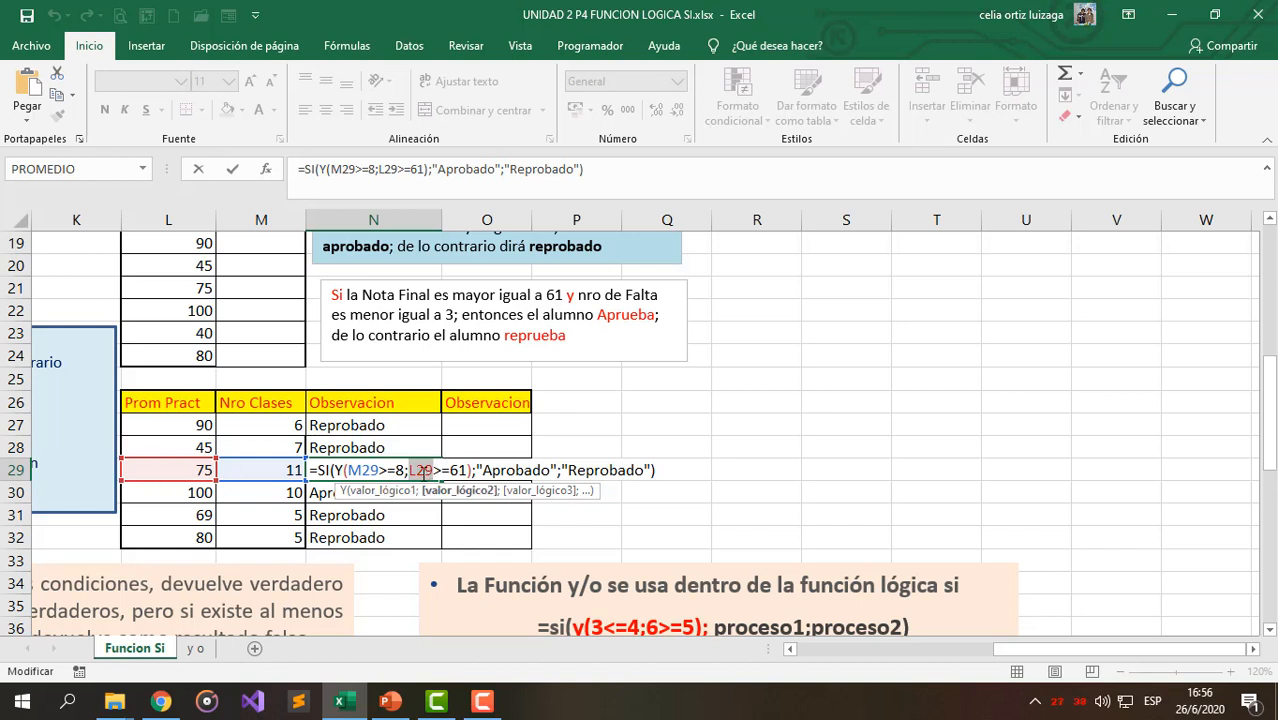
click(461, 470)
drag(359, 470, 548, 470)
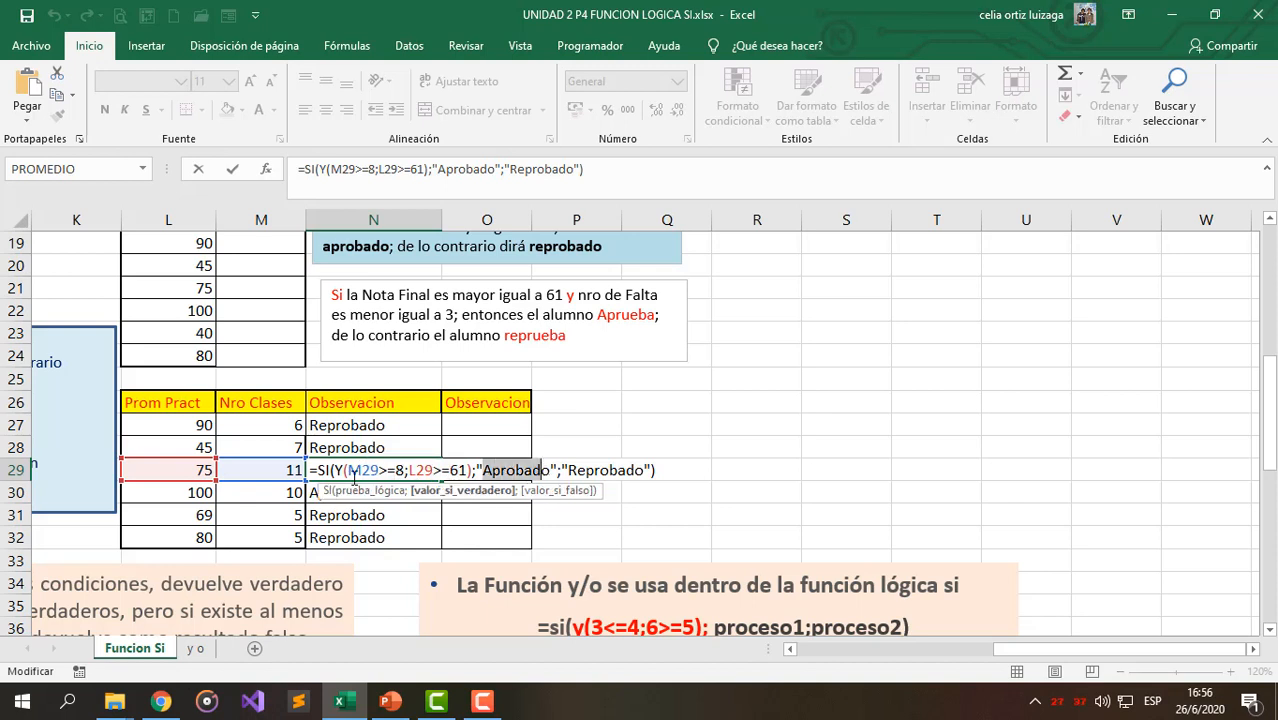
drag(336, 470, 469, 470)
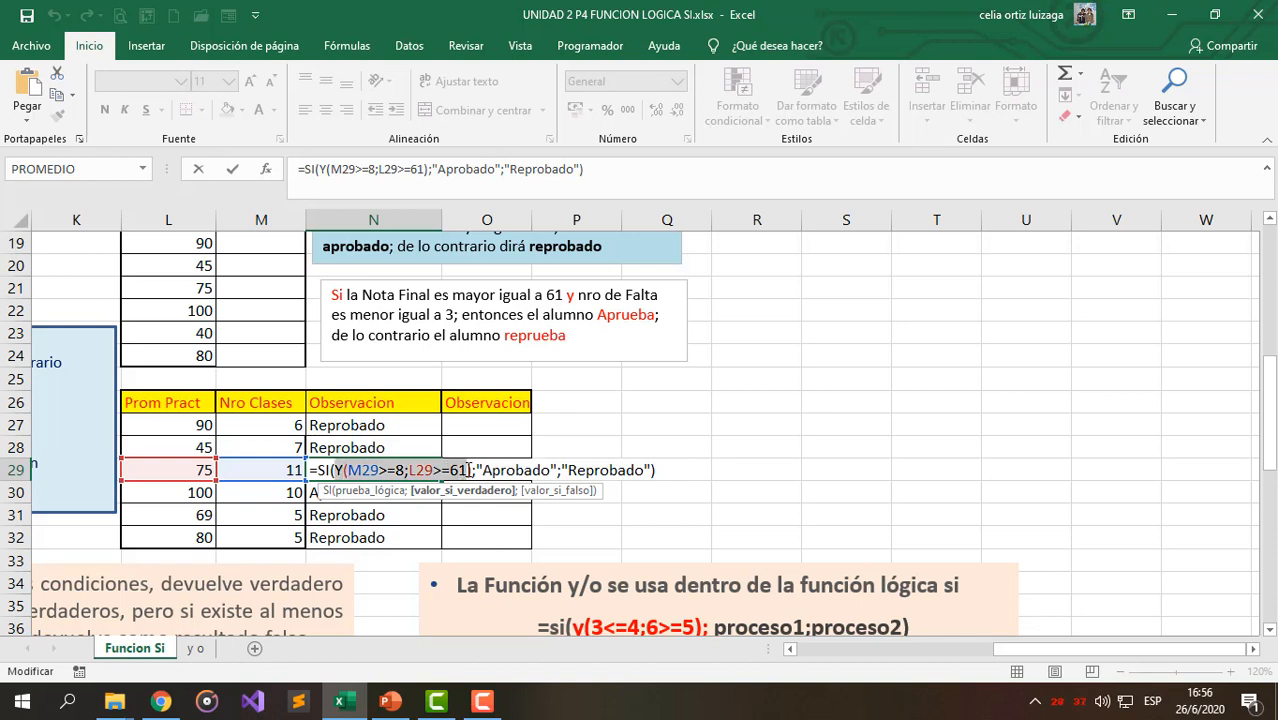
click(503, 470)
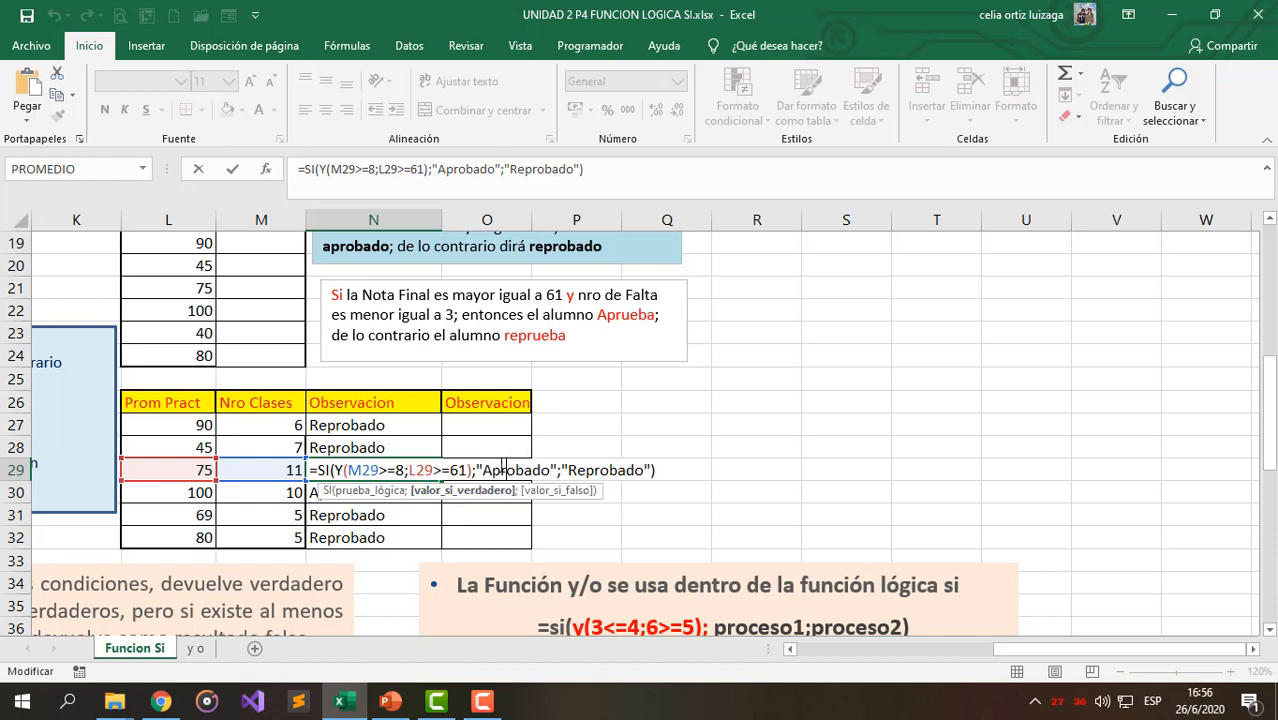
drag(486, 470, 541, 470)
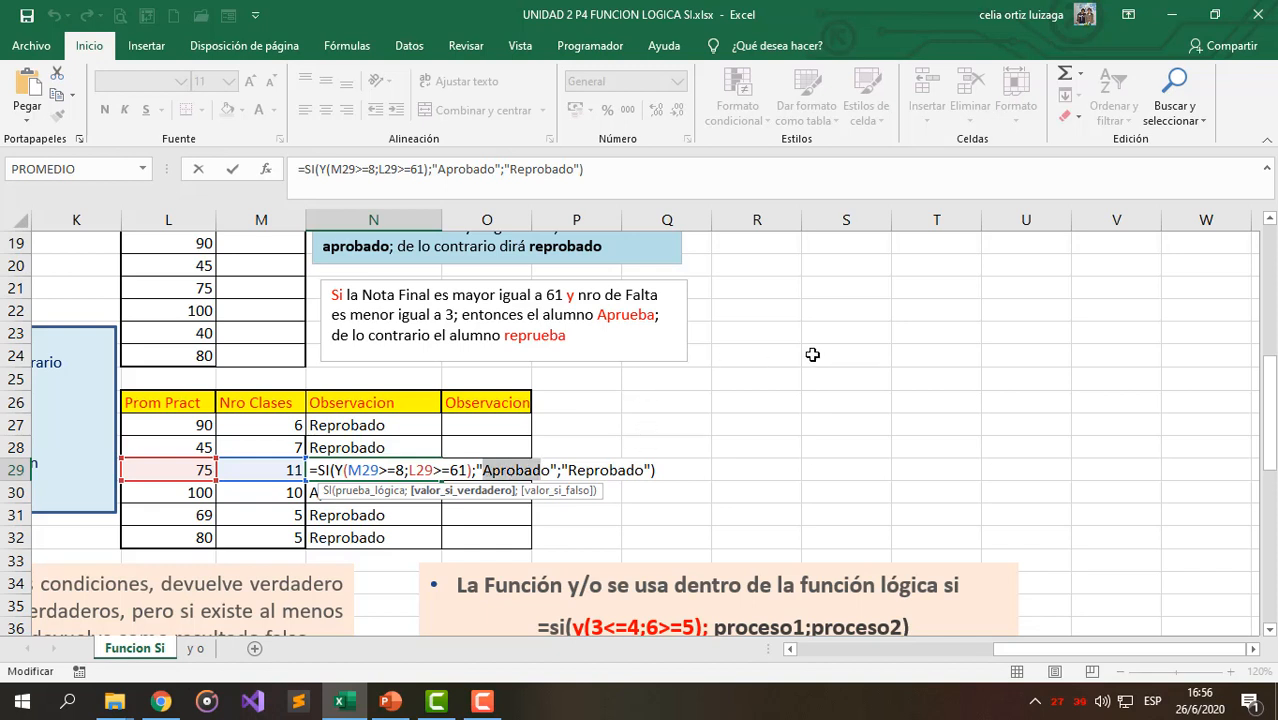
key(Return)
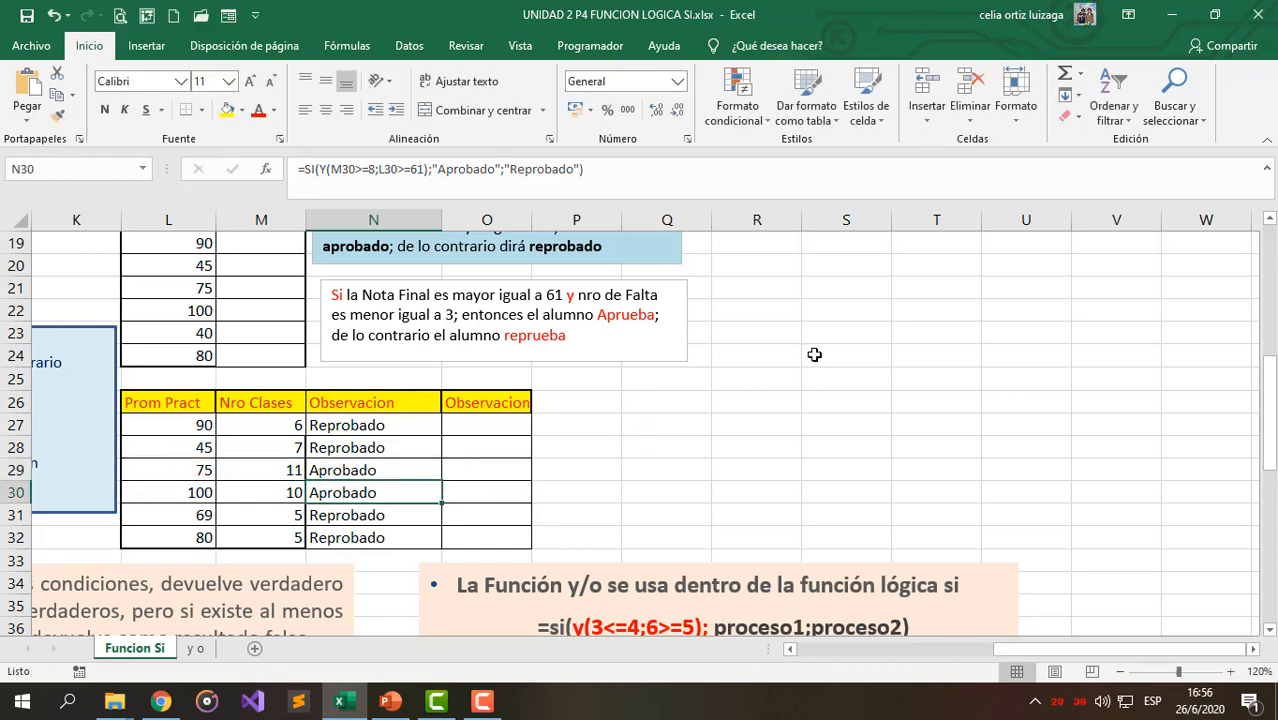
- Start a formula in O27 that nests the O function inside SI, with M27>=8 as the first condition
click(508, 423)
text(=)
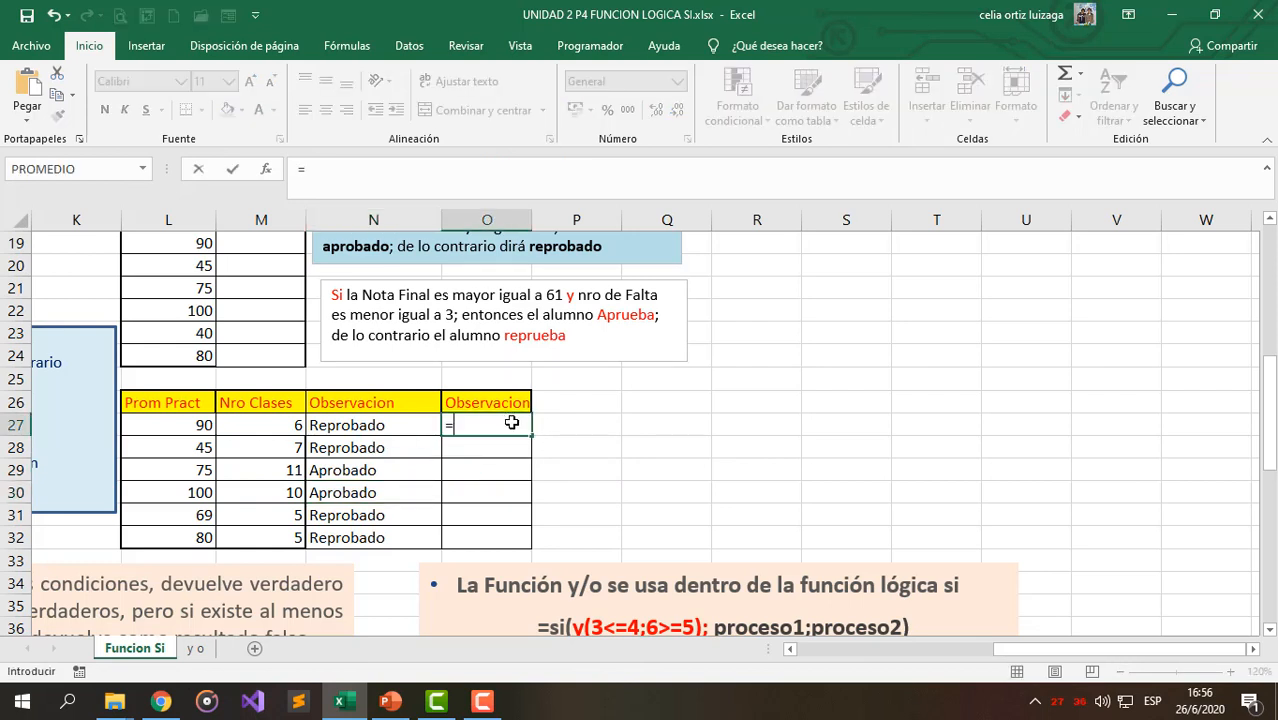
text(si)
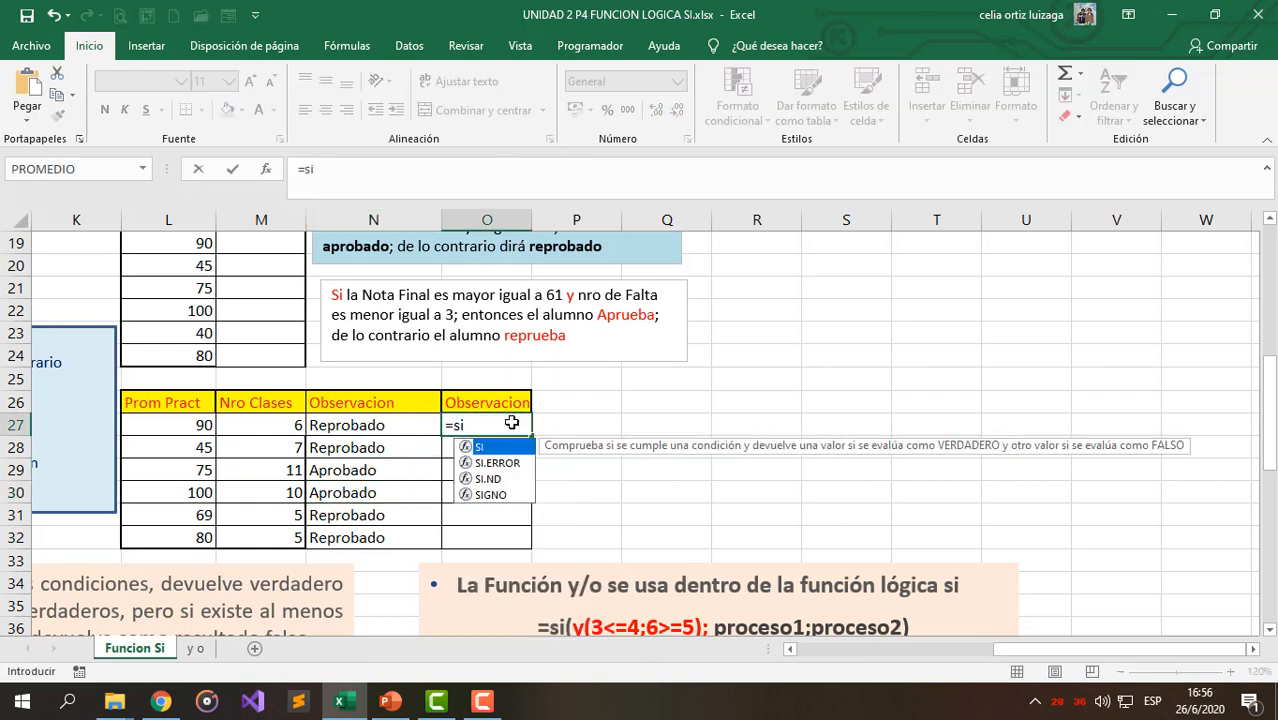
key(Tab)
text(o)
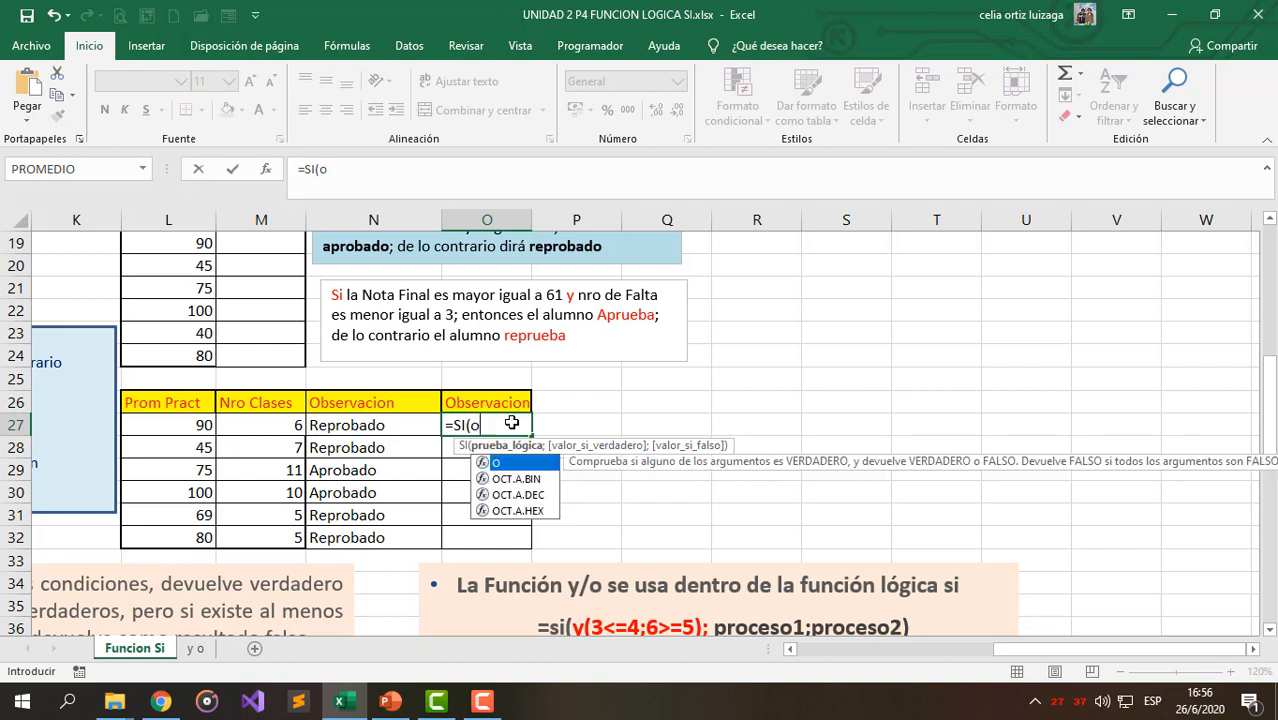
key(Tab)
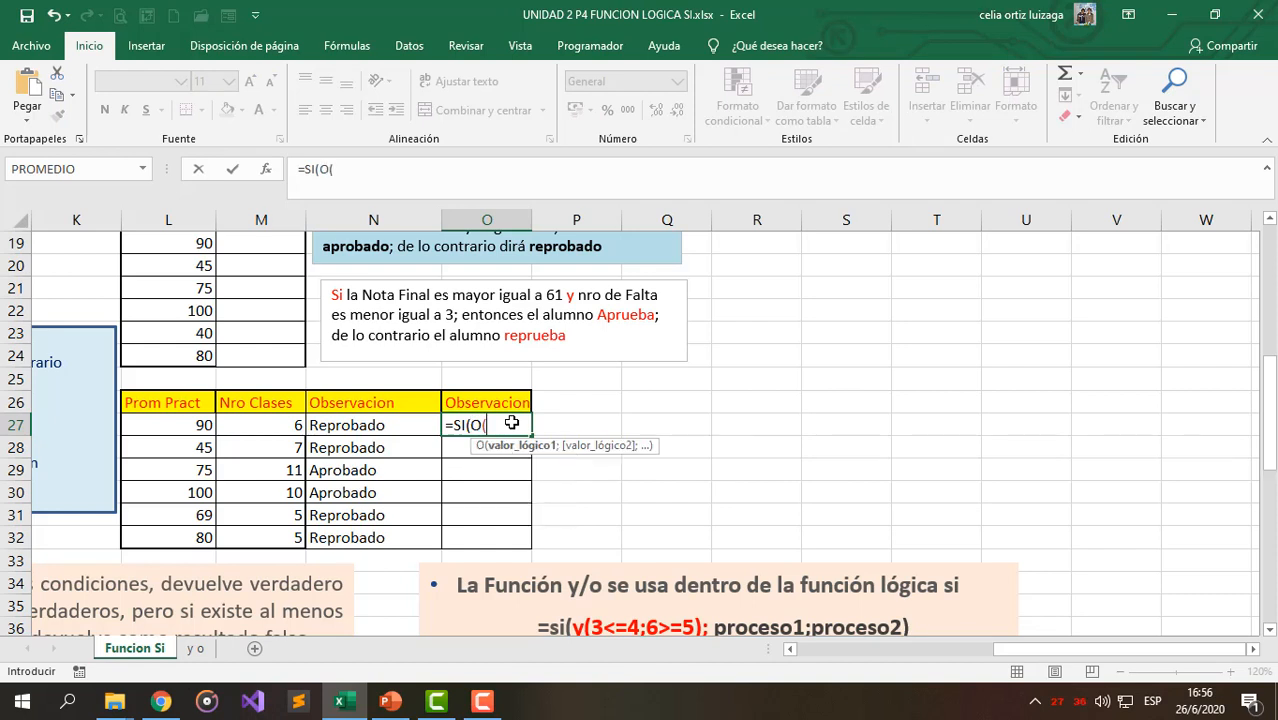
click(270, 428)
scroll(493, 491, down, 7)
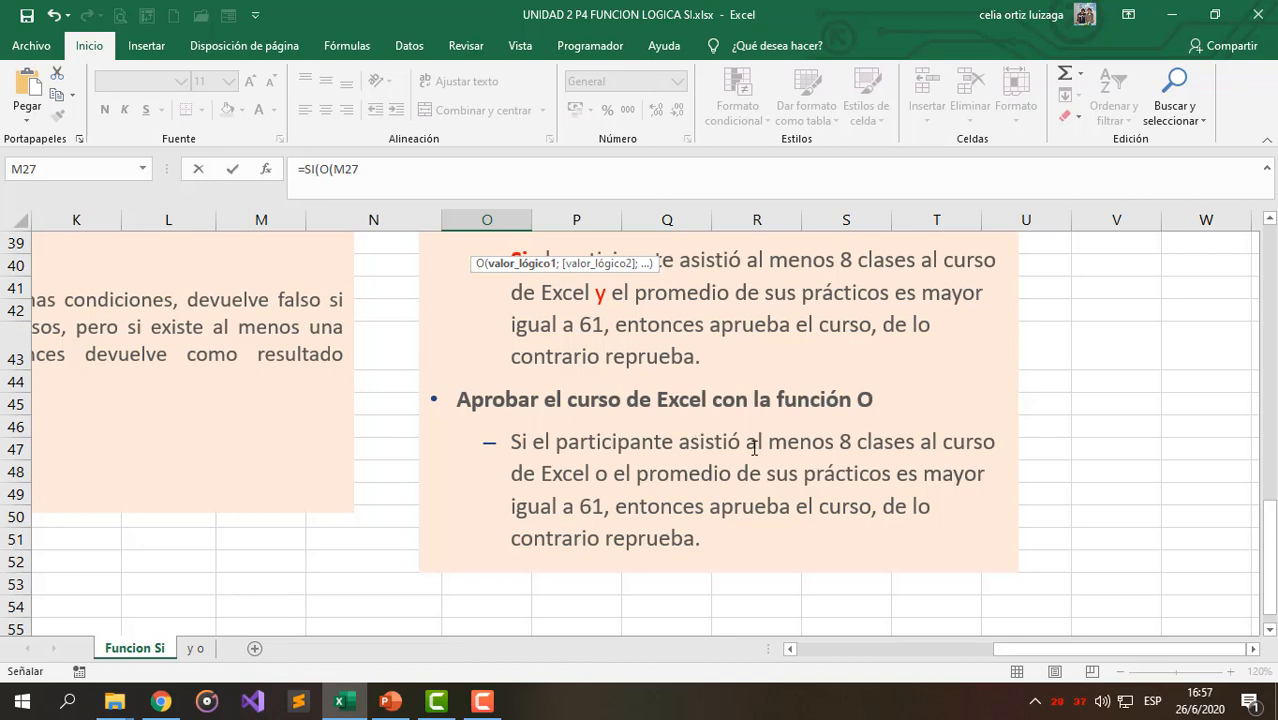
scroll(619, 524, up, 5)
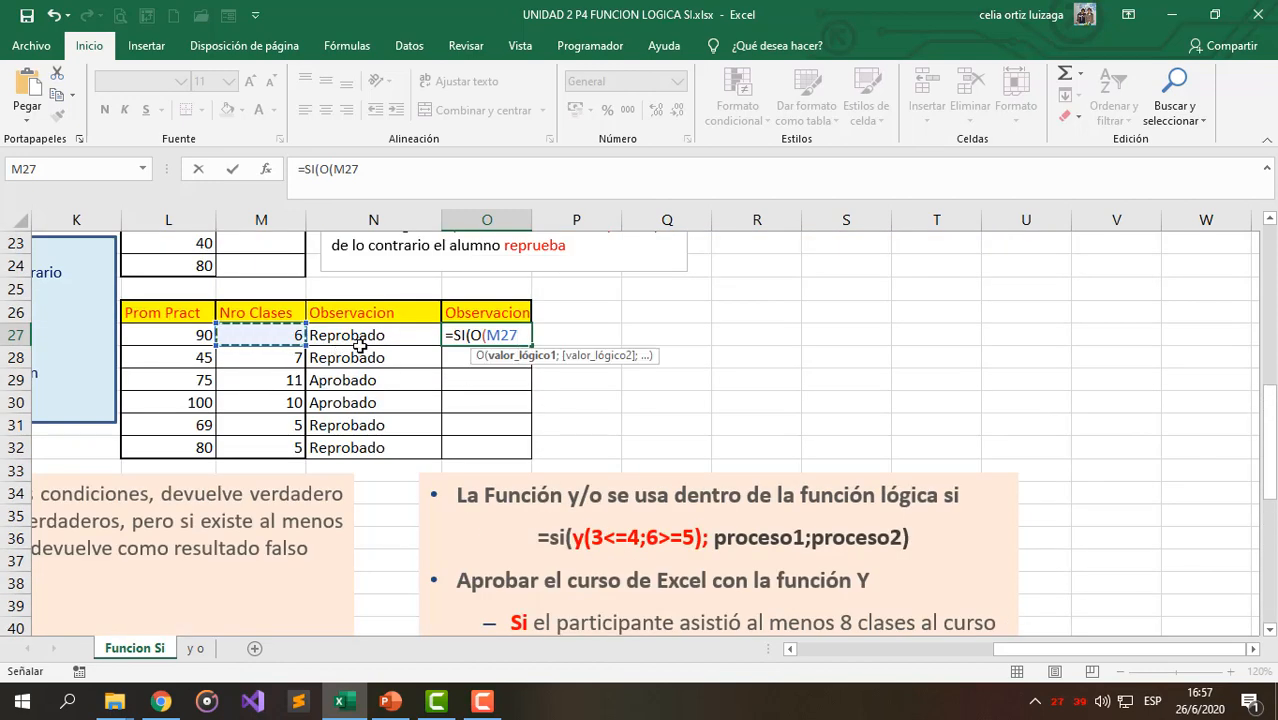
text(>=8)
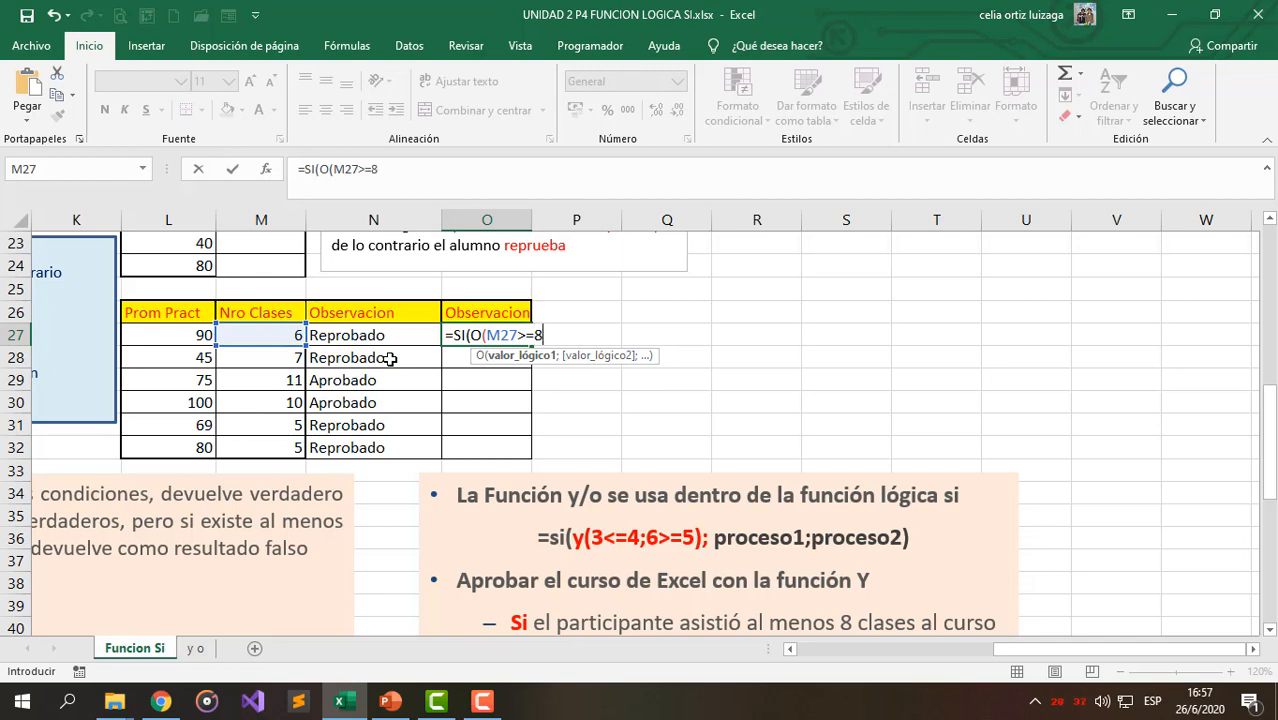
text(;)
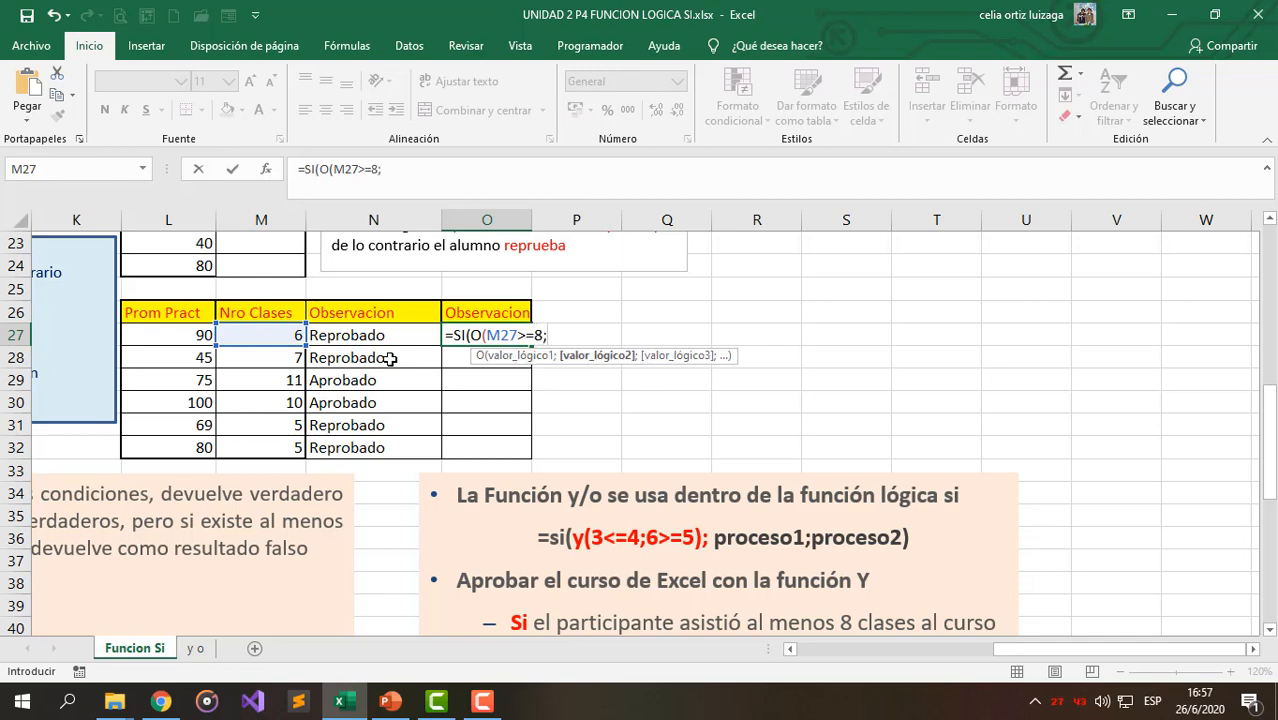
- Add L27>=61 as the second condition of the O27 formula and close the O function, followed by a semicolon separator
scroll(456, 499, down, 4)
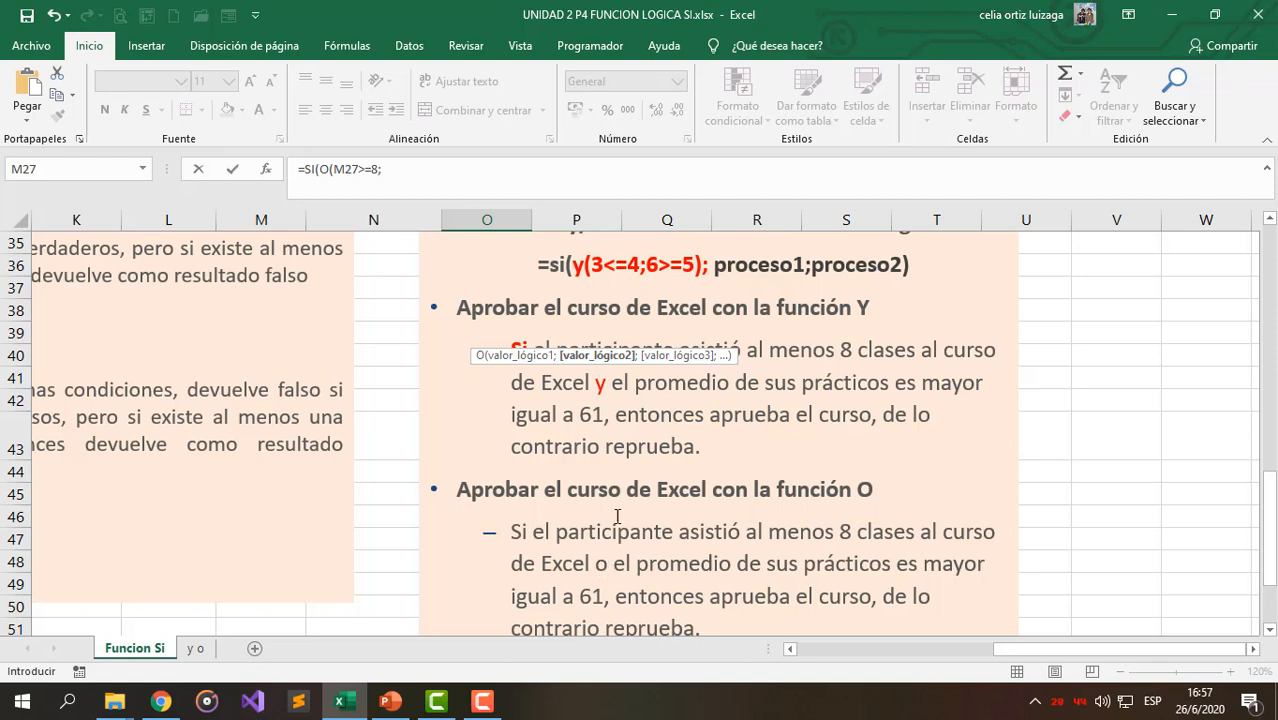
scroll(606, 538, up, 4)
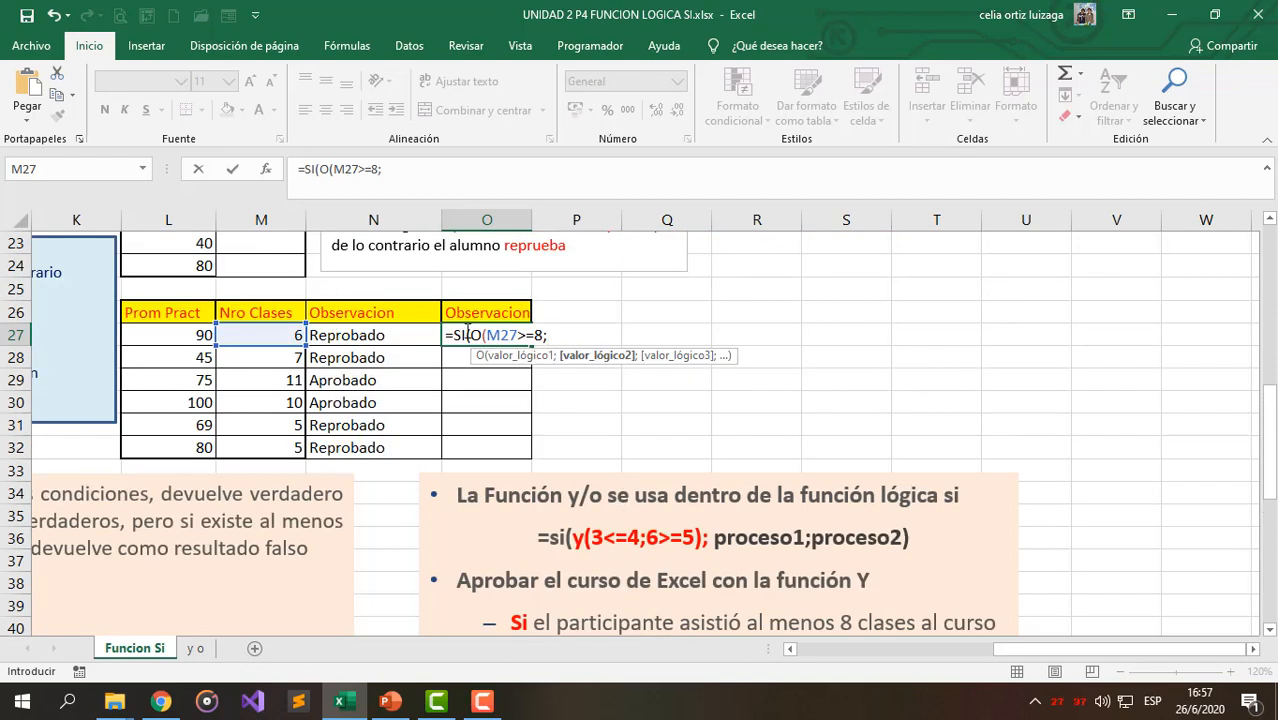
scroll(773, 465, down, 5)
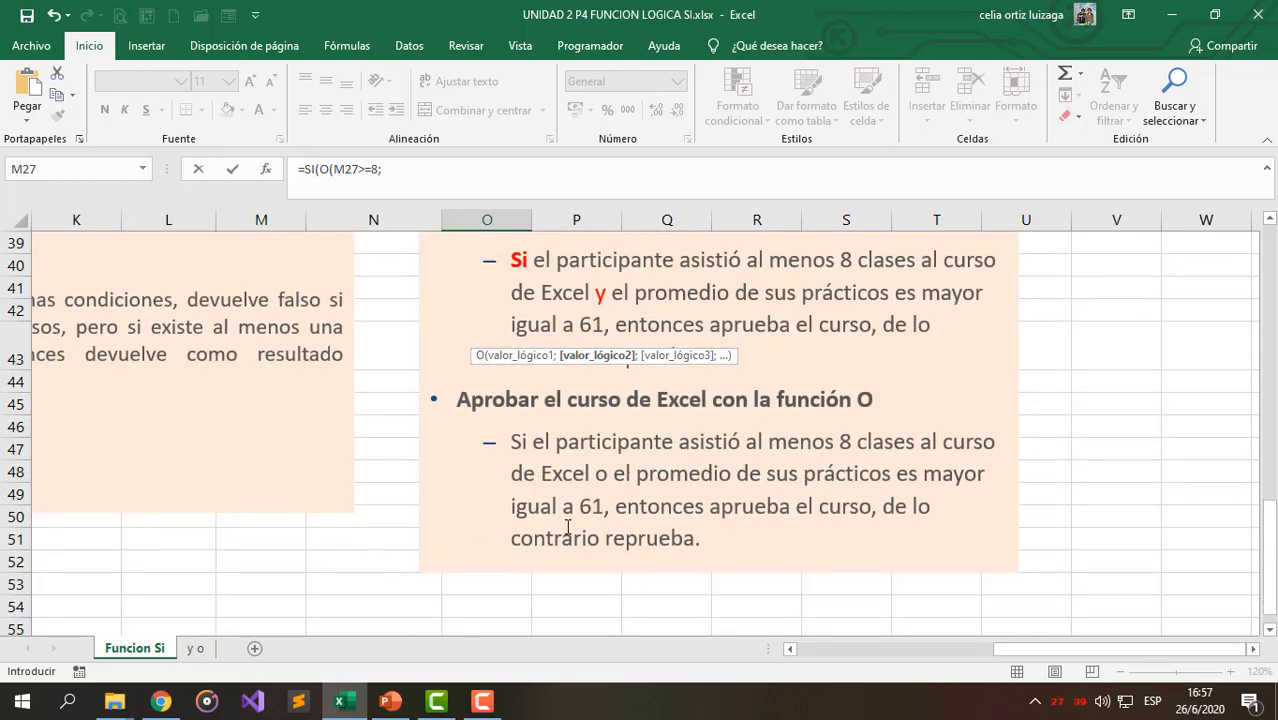
scroll(570, 530, up, 5)
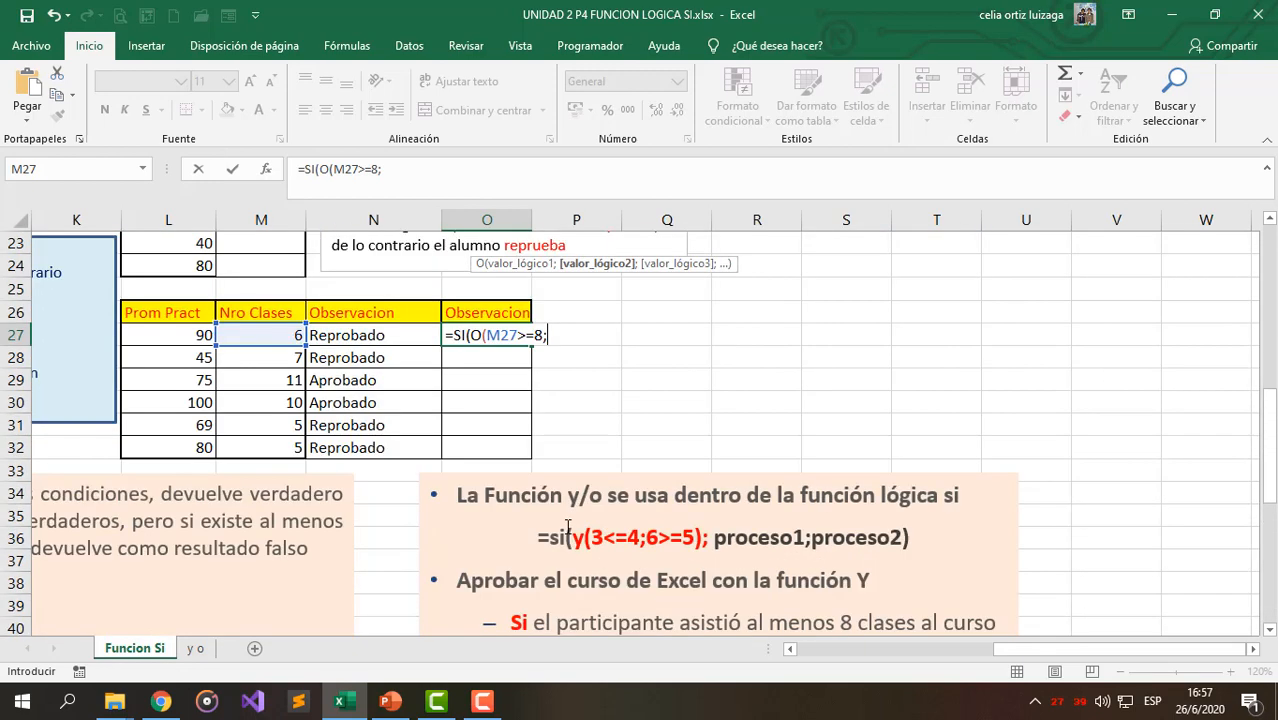
click(193, 334)
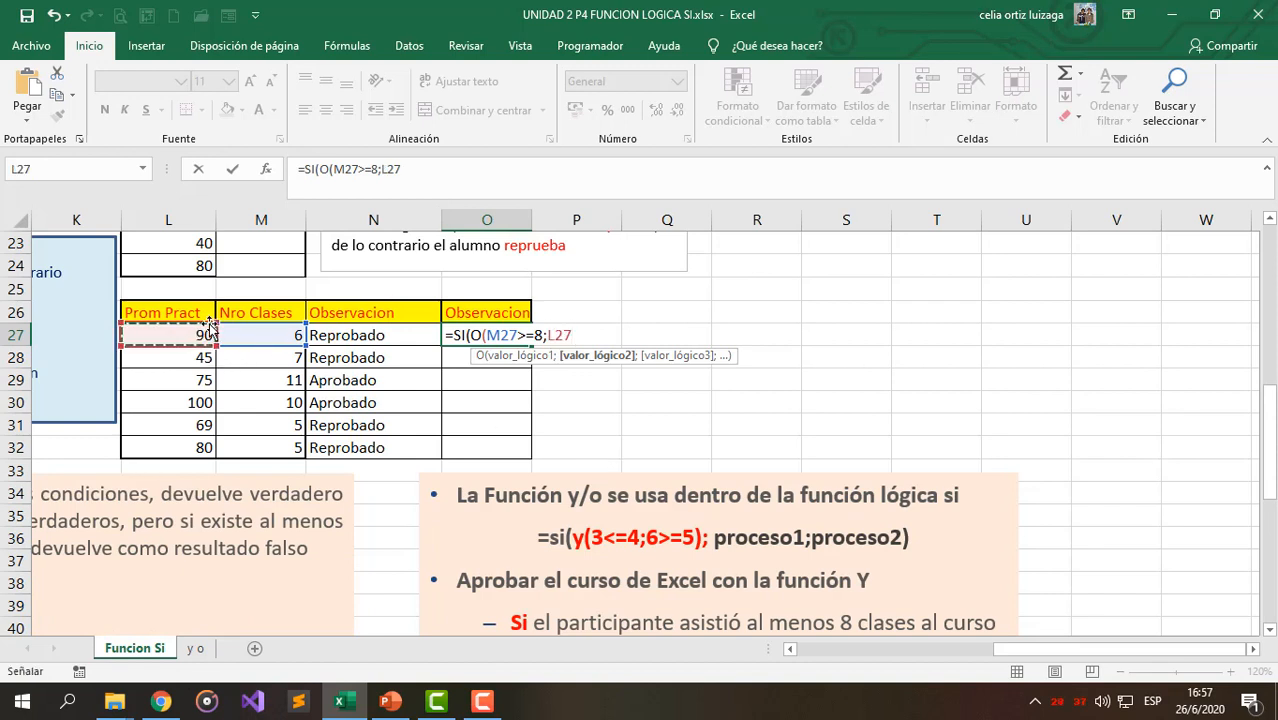
text(>=61):)
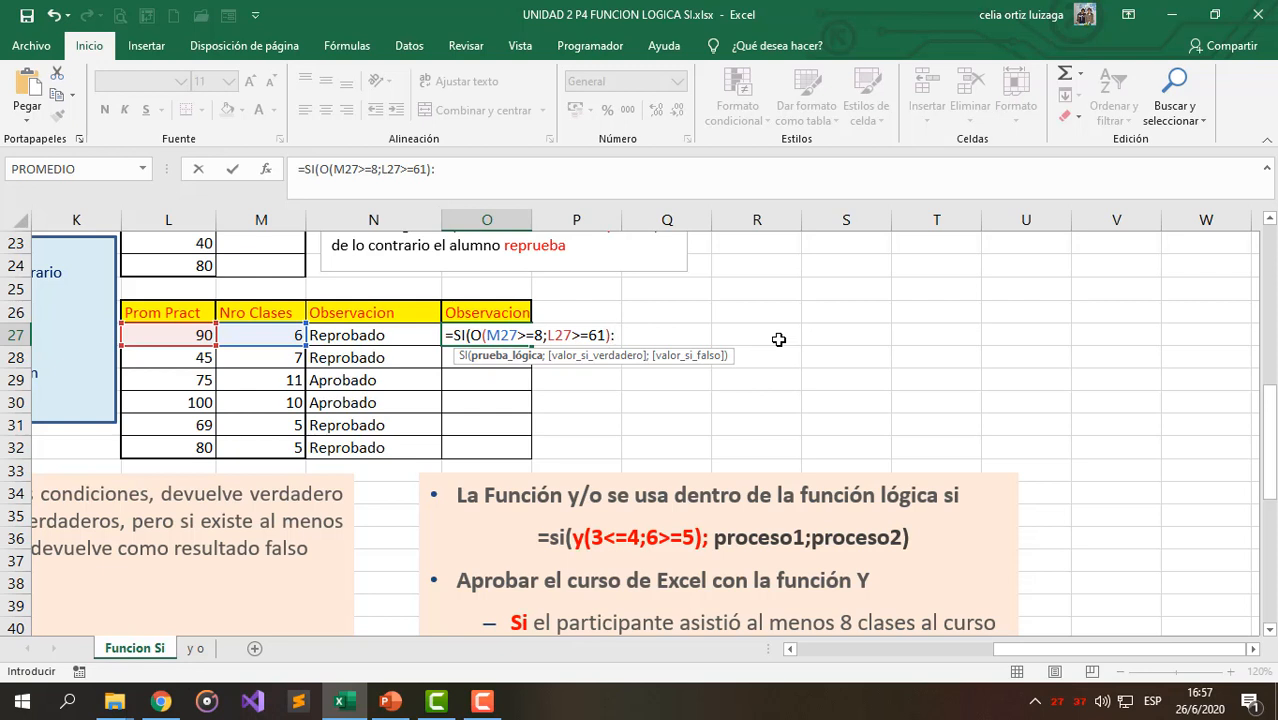
key(BackSpace)
text(;)
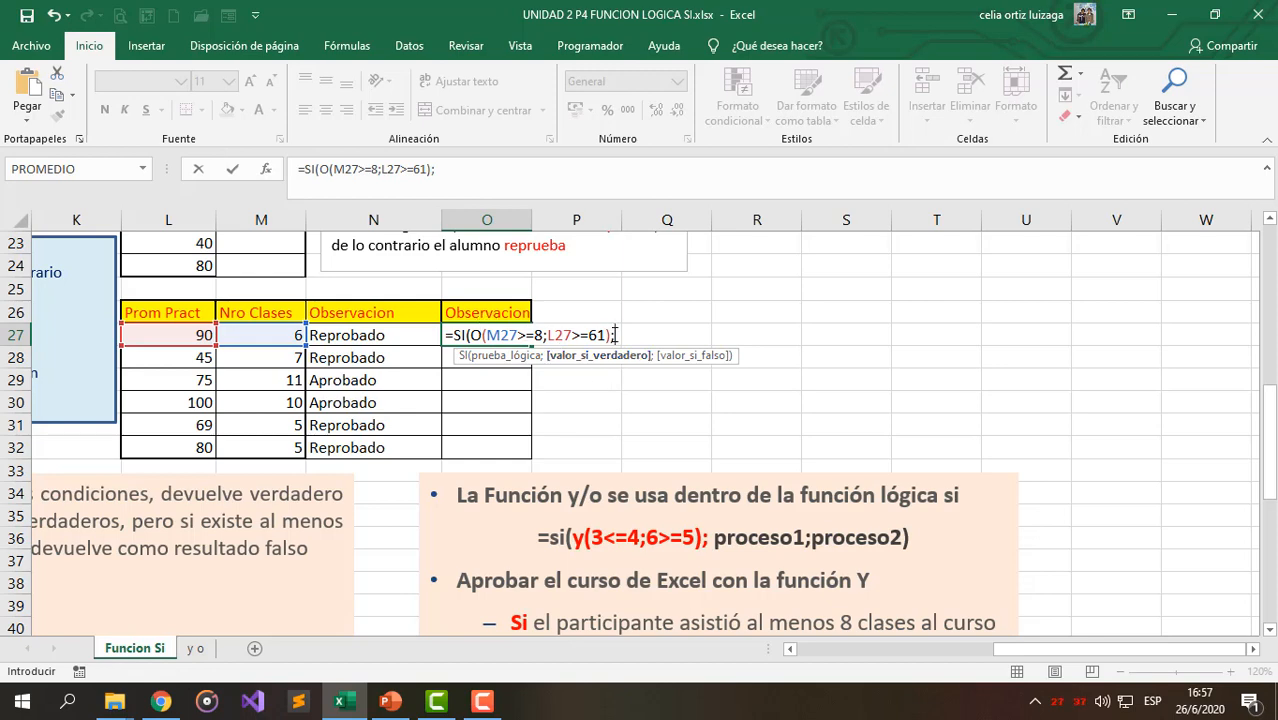
- Complete the O27 formula with "Aprobado" as the true outcome and "Reprobado" as the false outcome, and enter it
scroll(630, 417, down, 5)
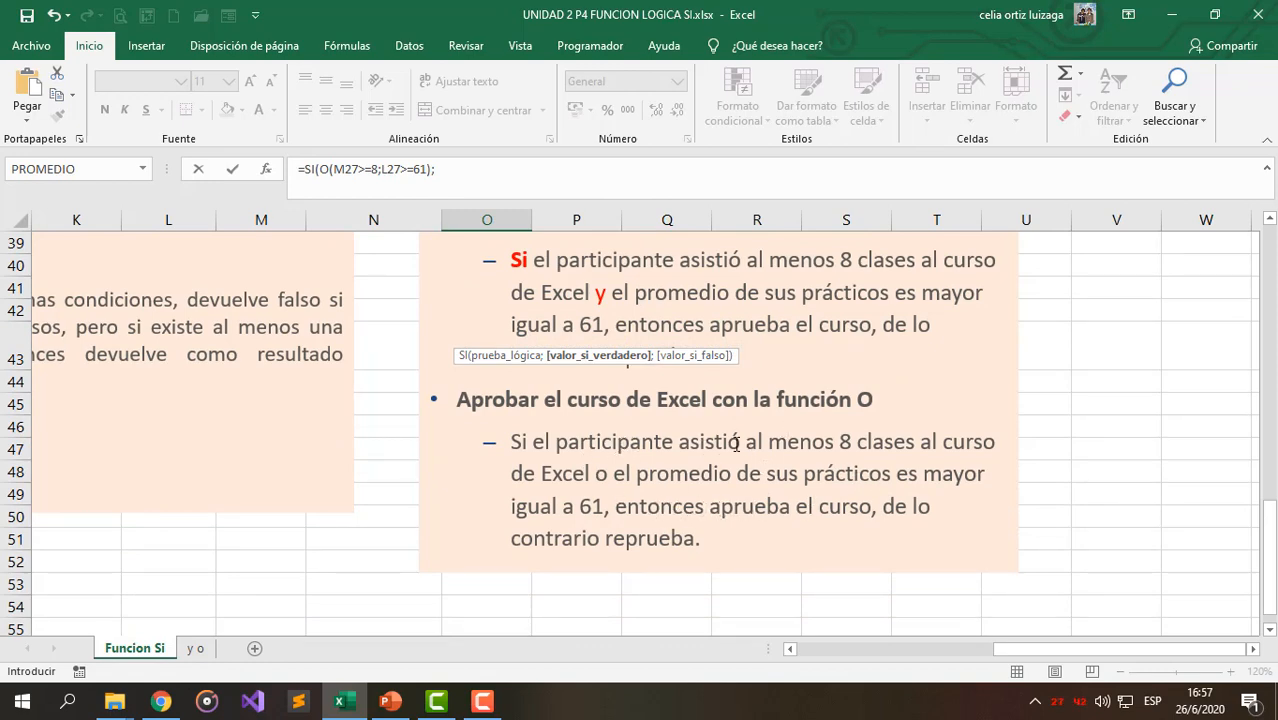
scroll(730, 437, up, 5)
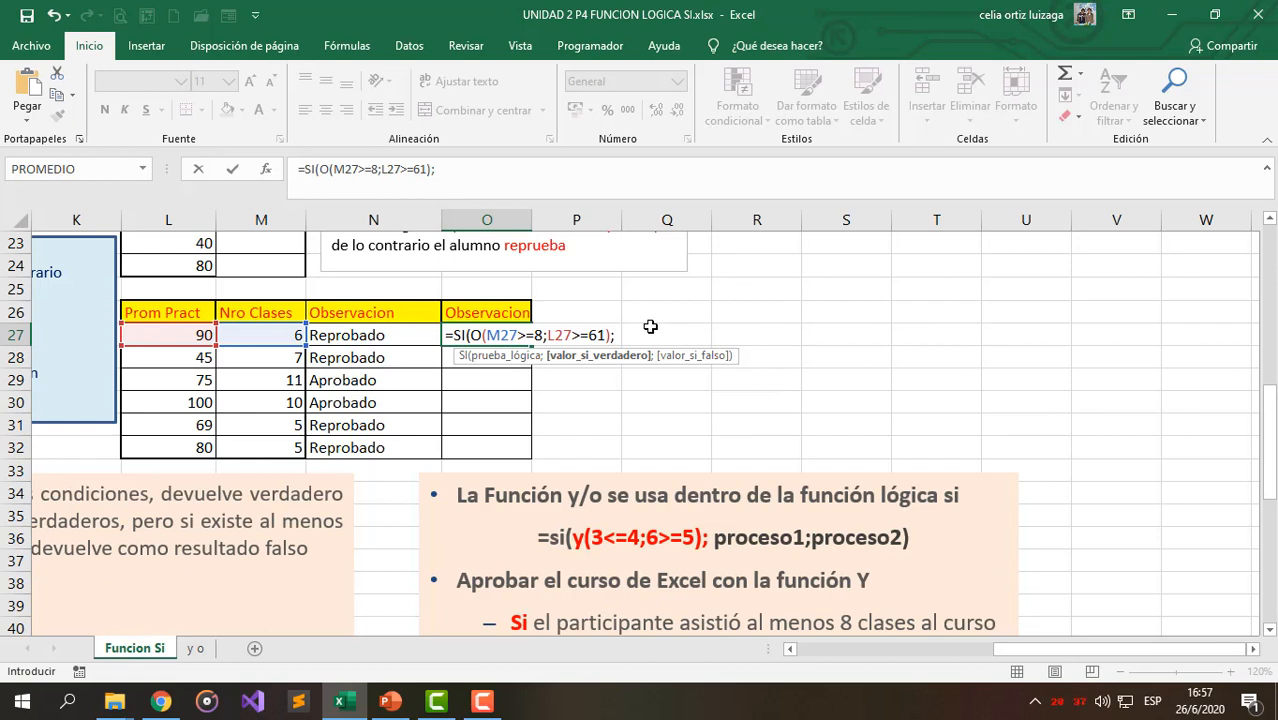
text(Aprobado)
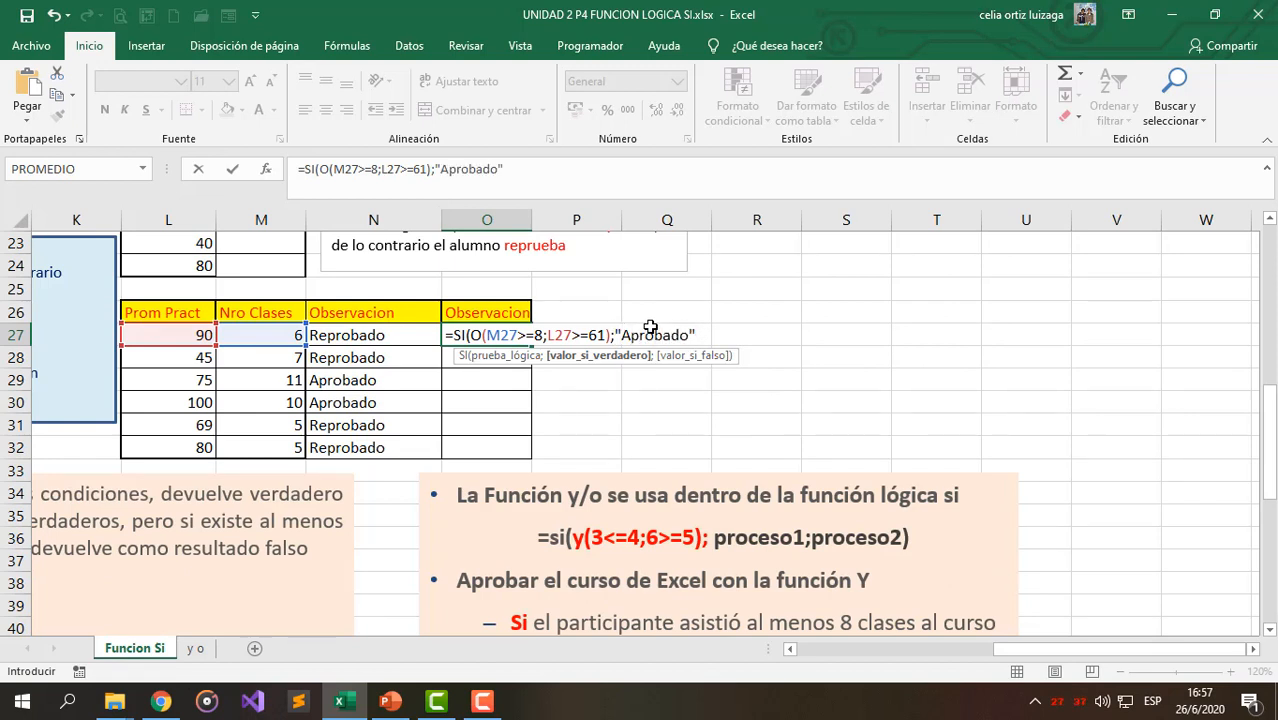
text(";)
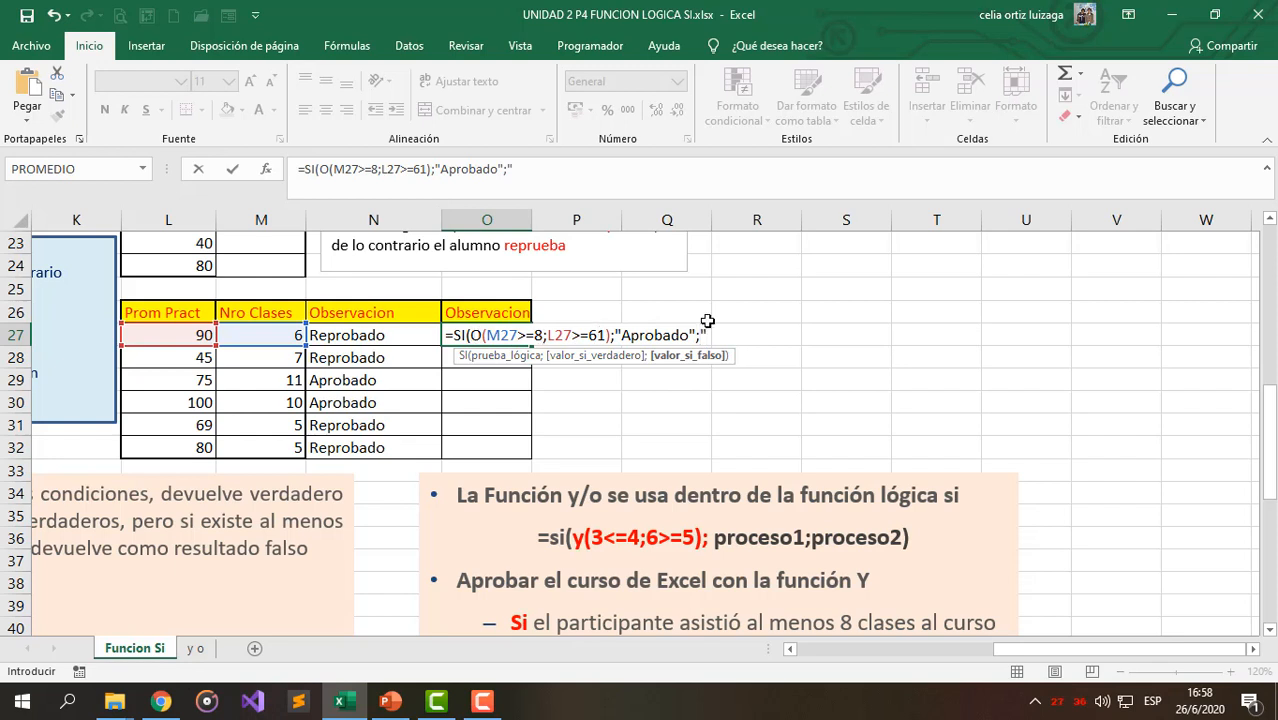
text(Reprobado")
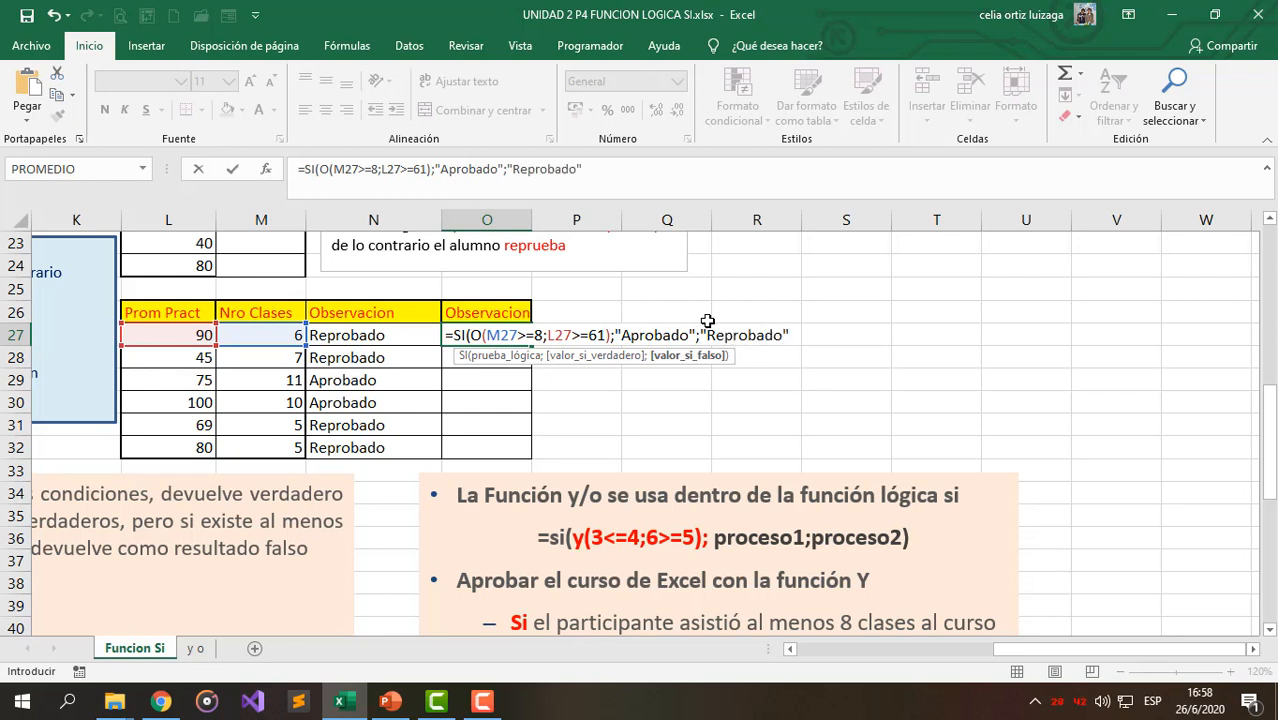
text())
key(Return)
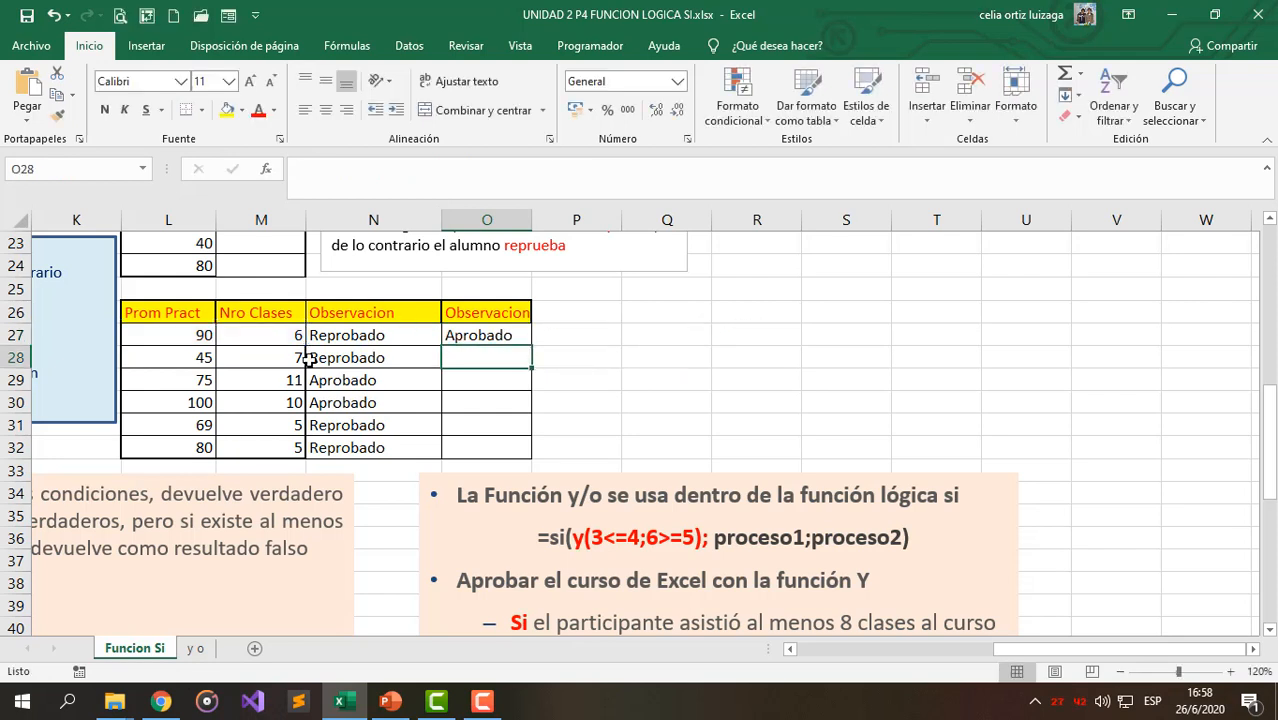
- Check O27 against the row's practice average and class count, and copy its formula down the second Observacion column through O32
click(262, 337)
click(455, 336)
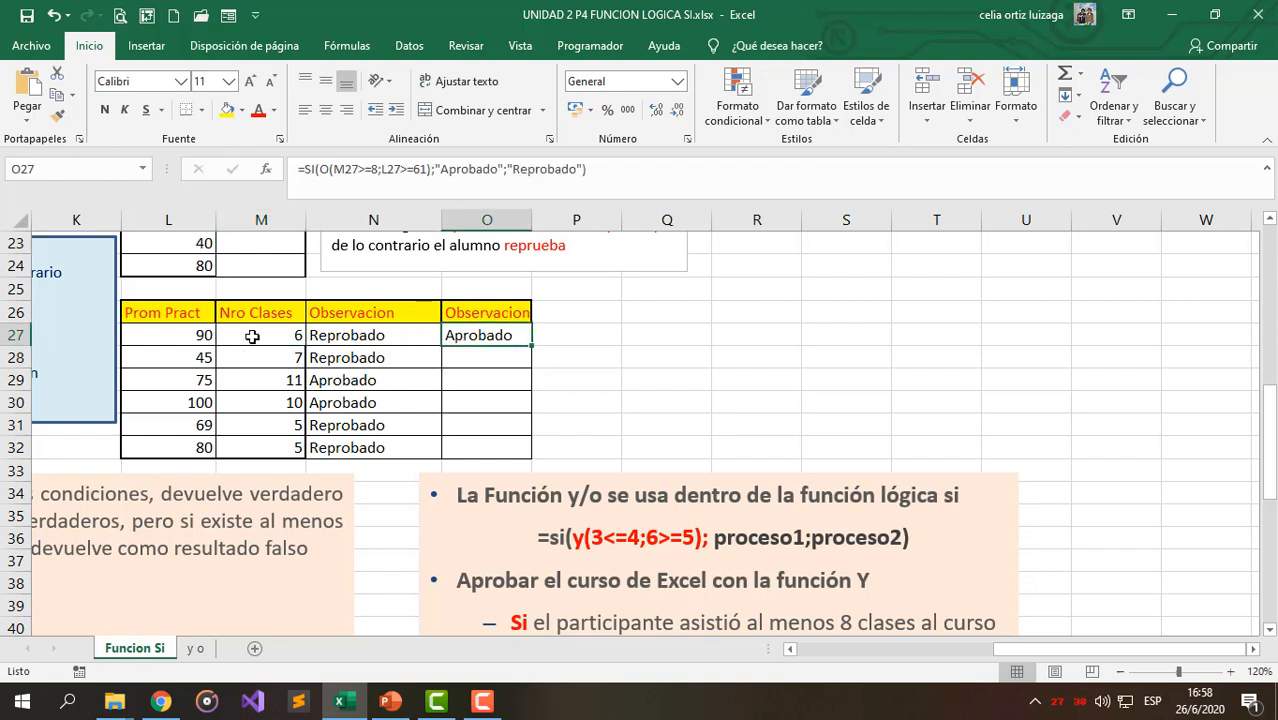
click(200, 335)
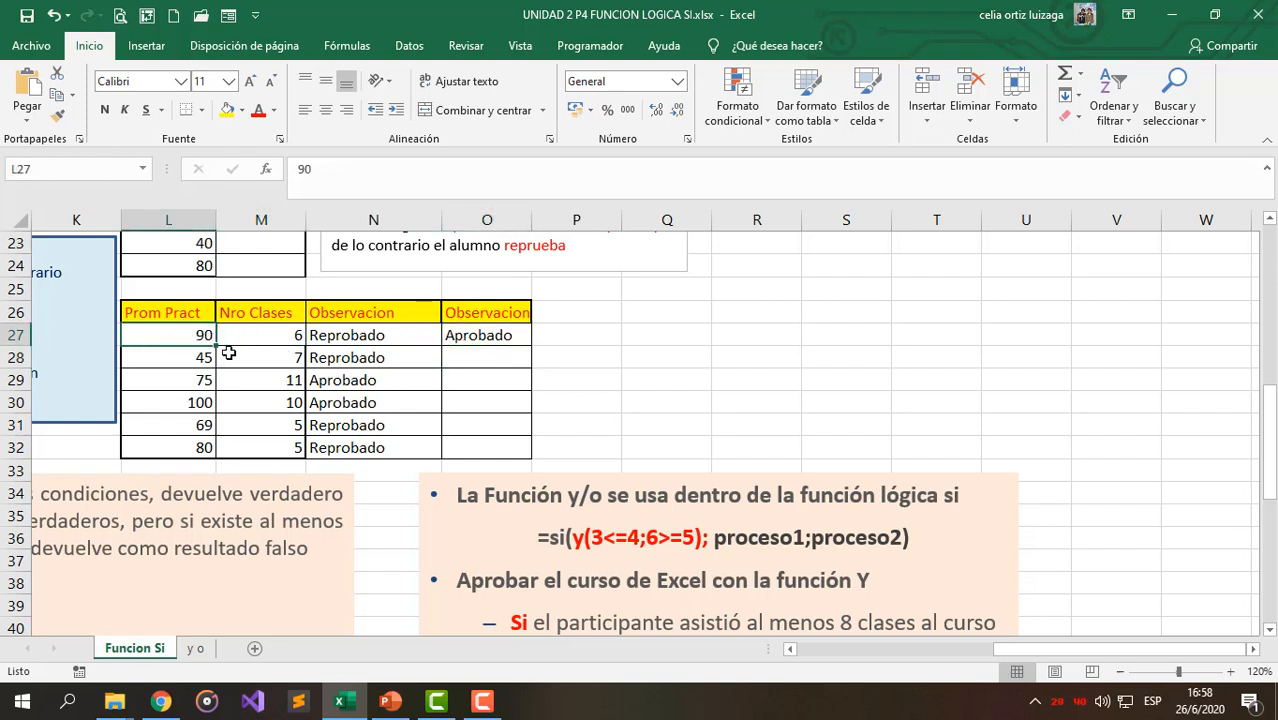
click(266, 336)
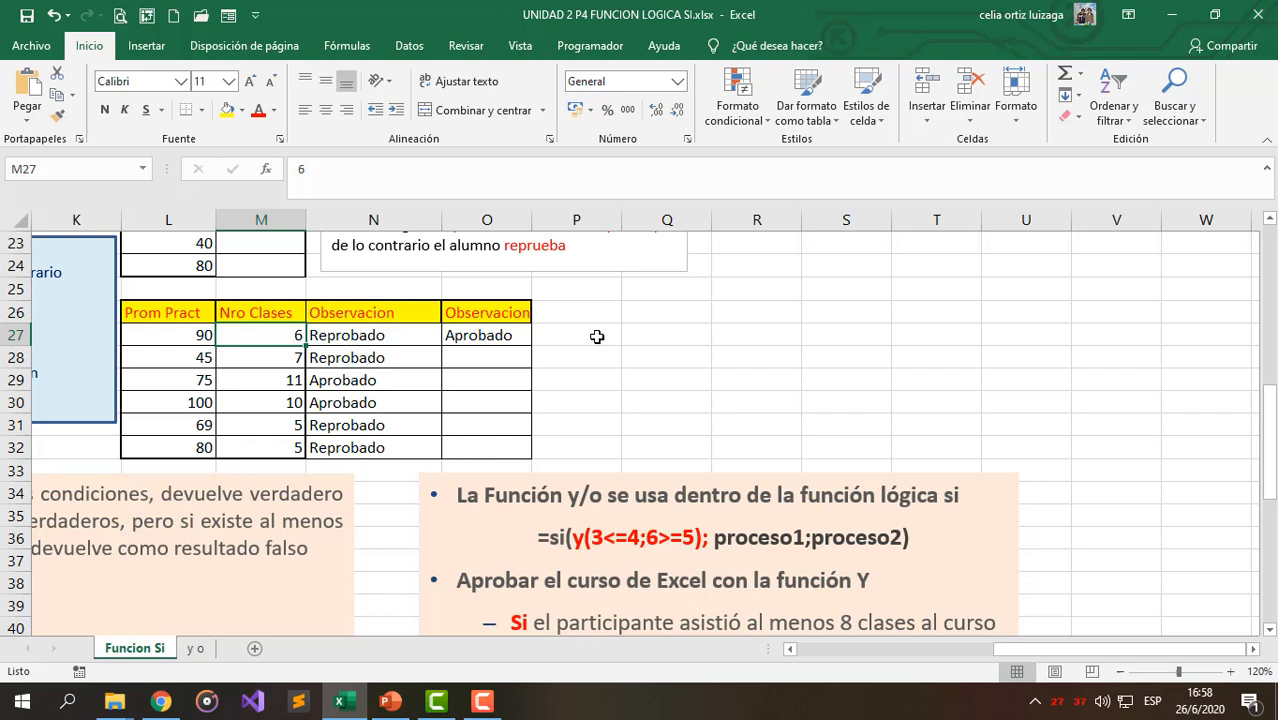
click(517, 333)
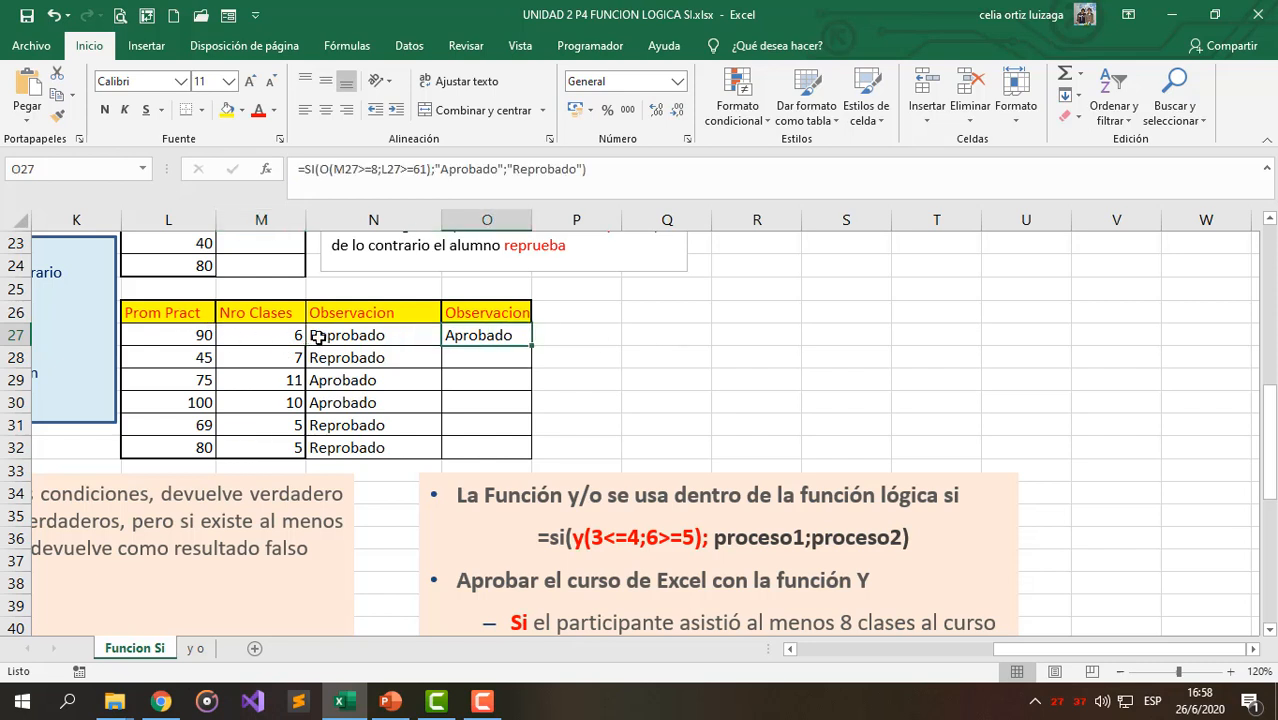
drag(531, 345, 533, 457)
- Compare the copied O28 formula's result with the row's practice average in L28 and class count in M28
click(490, 360)
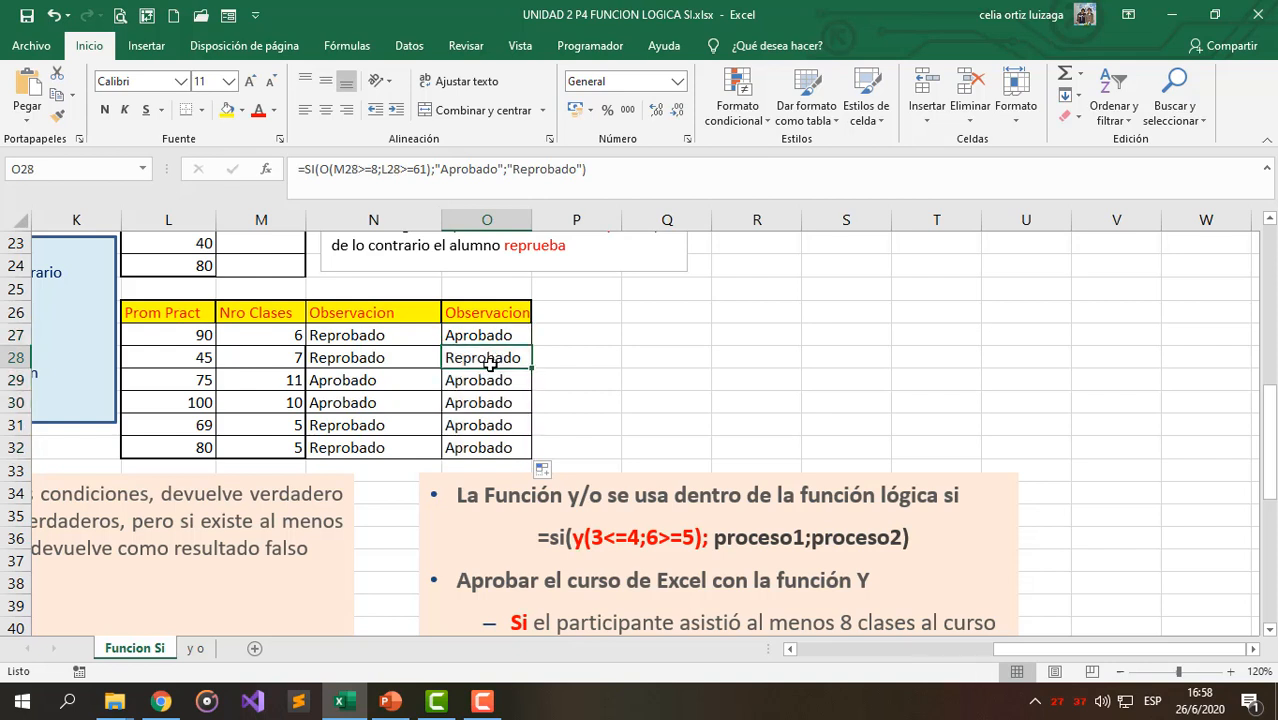
click(185, 357)
click(283, 362)
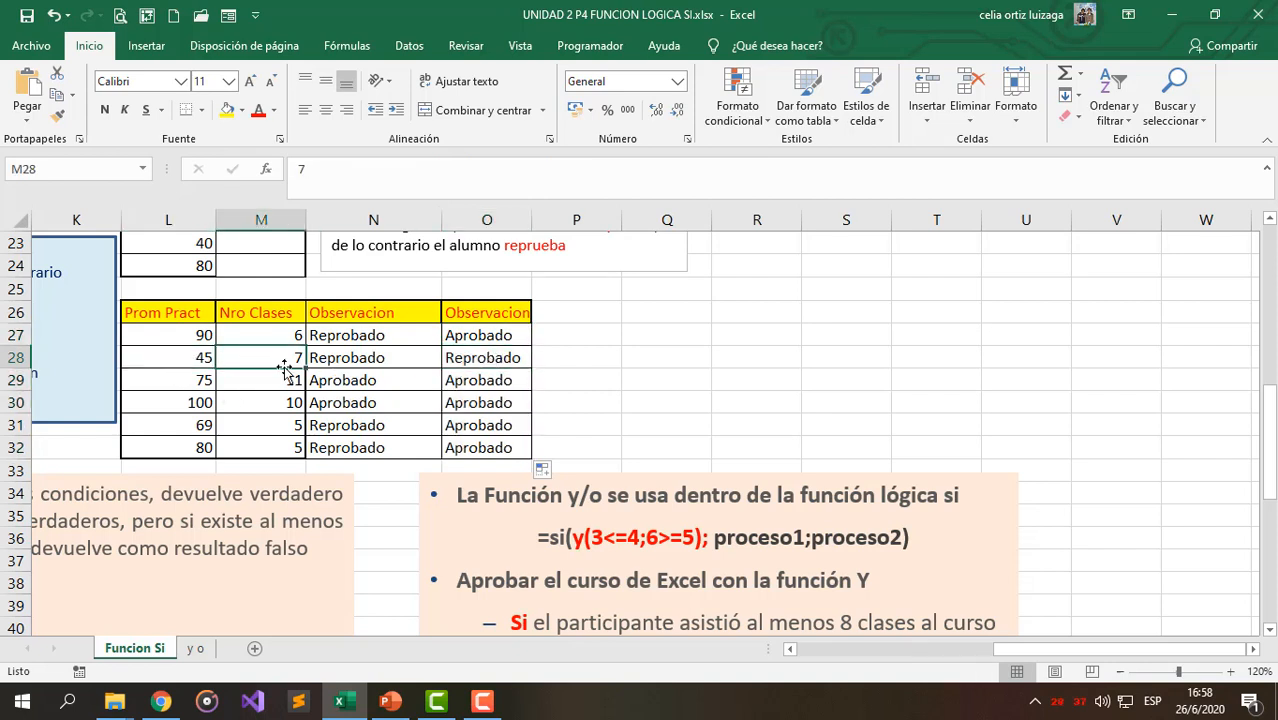
- Inspect the formulas in O28 and O27 of the second Observacion column against their practice averages and class counts
click(508, 358)
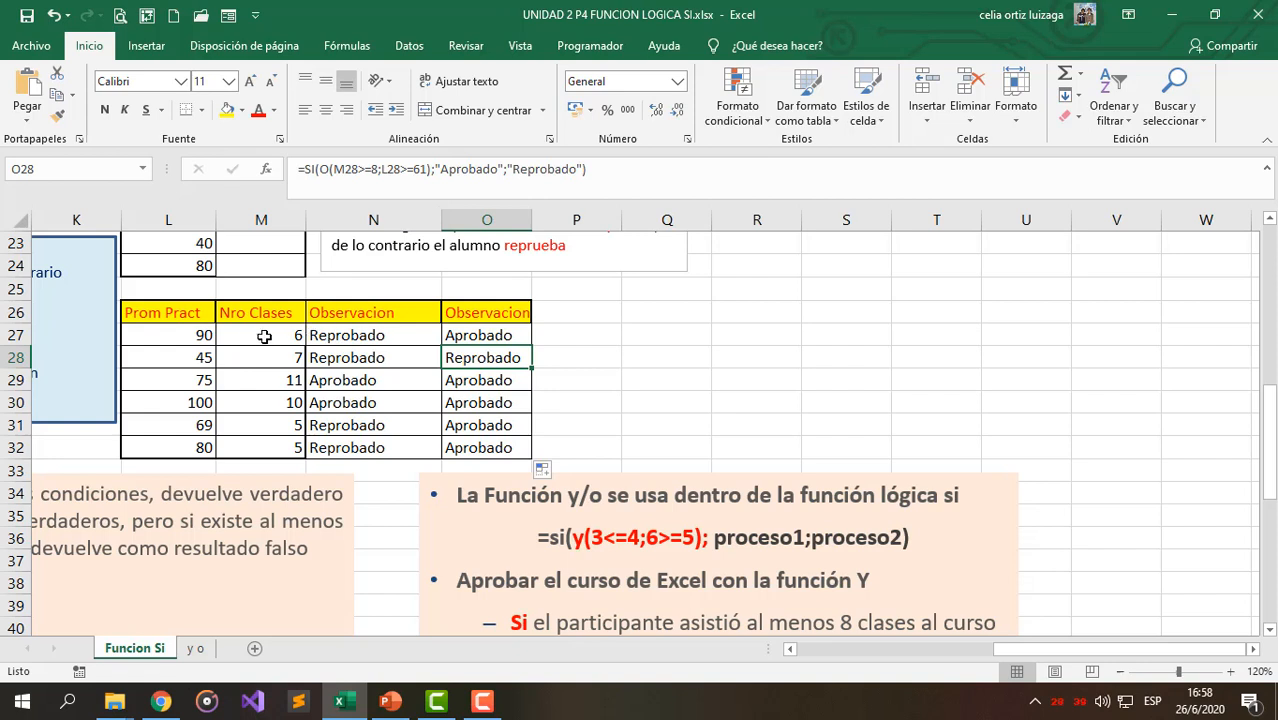
click(477, 338)
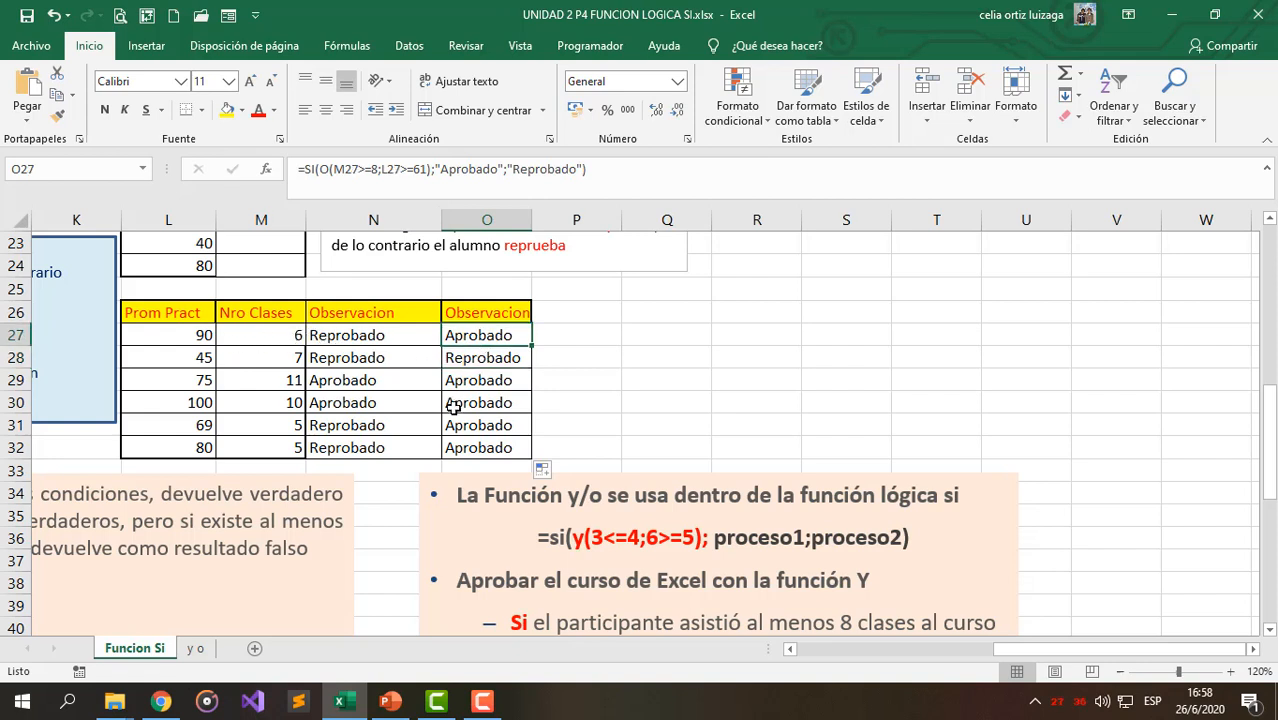
scroll(433, 398, up, 2)
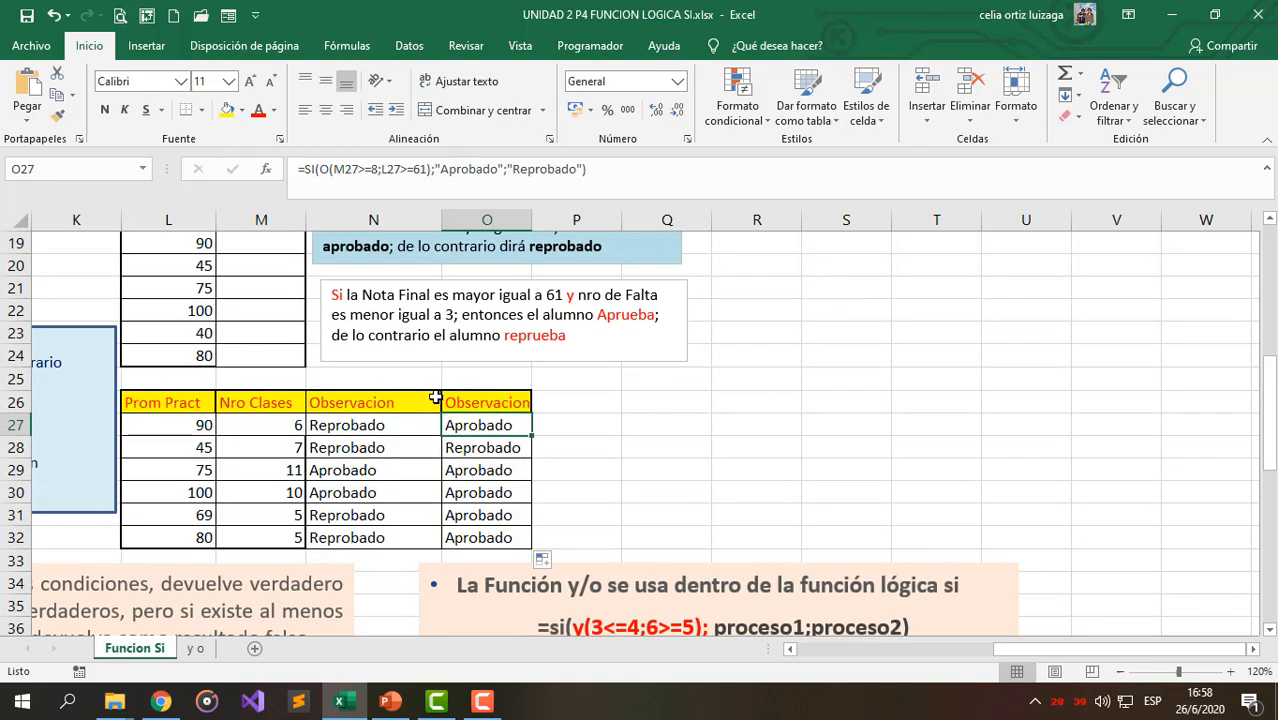
scroll(435, 396, up, 5)
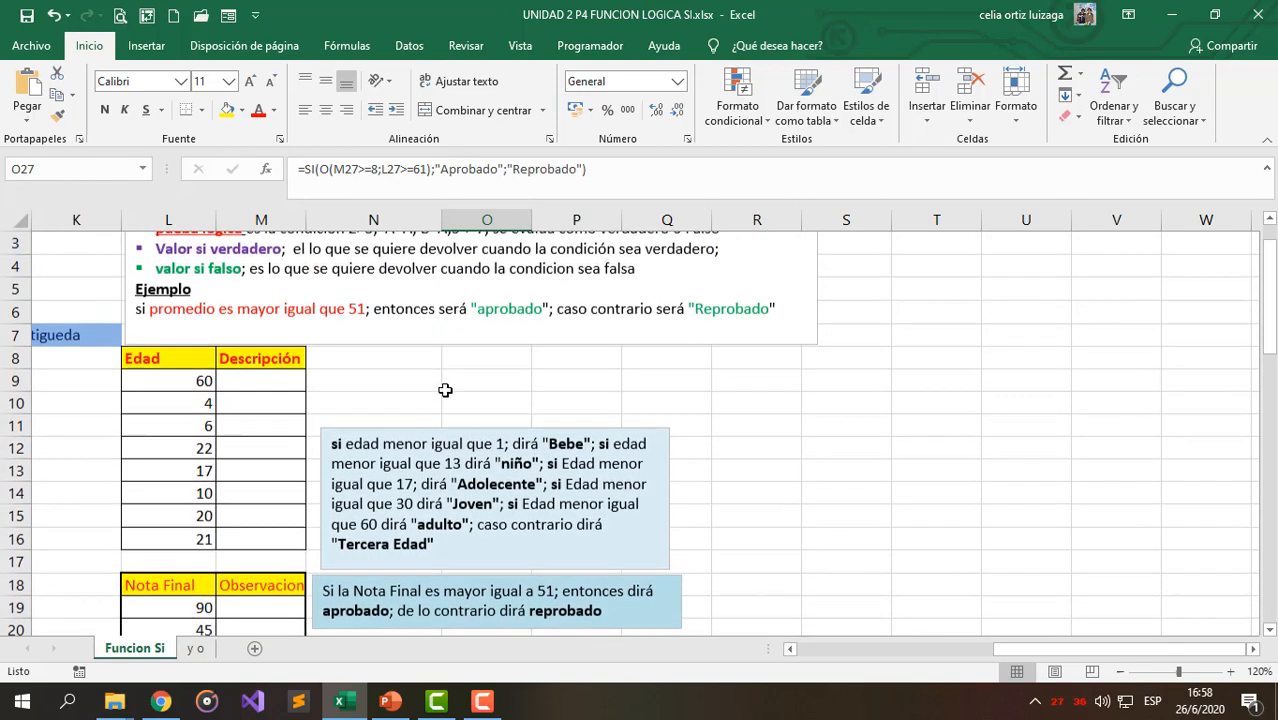
click(465, 430)
drag(465, 430, 475, 350)
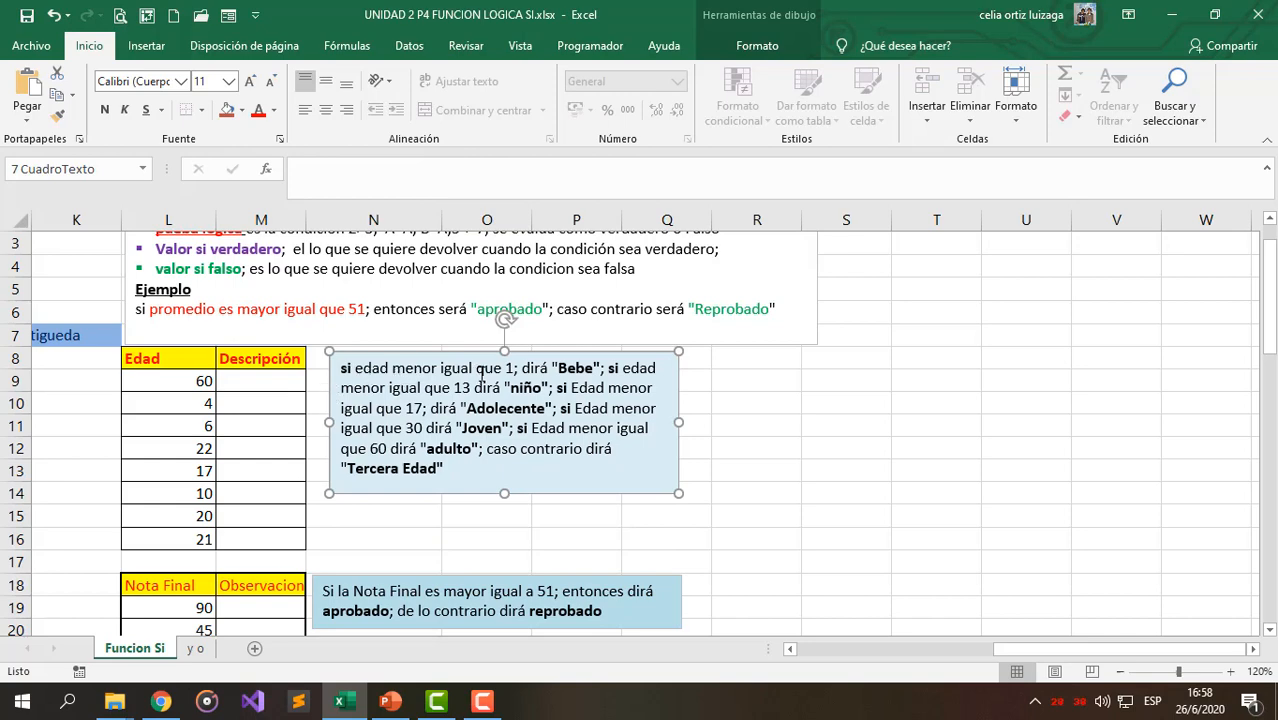
click(260, 380)
click(458, 351)
drag(458, 351, 460, 430)
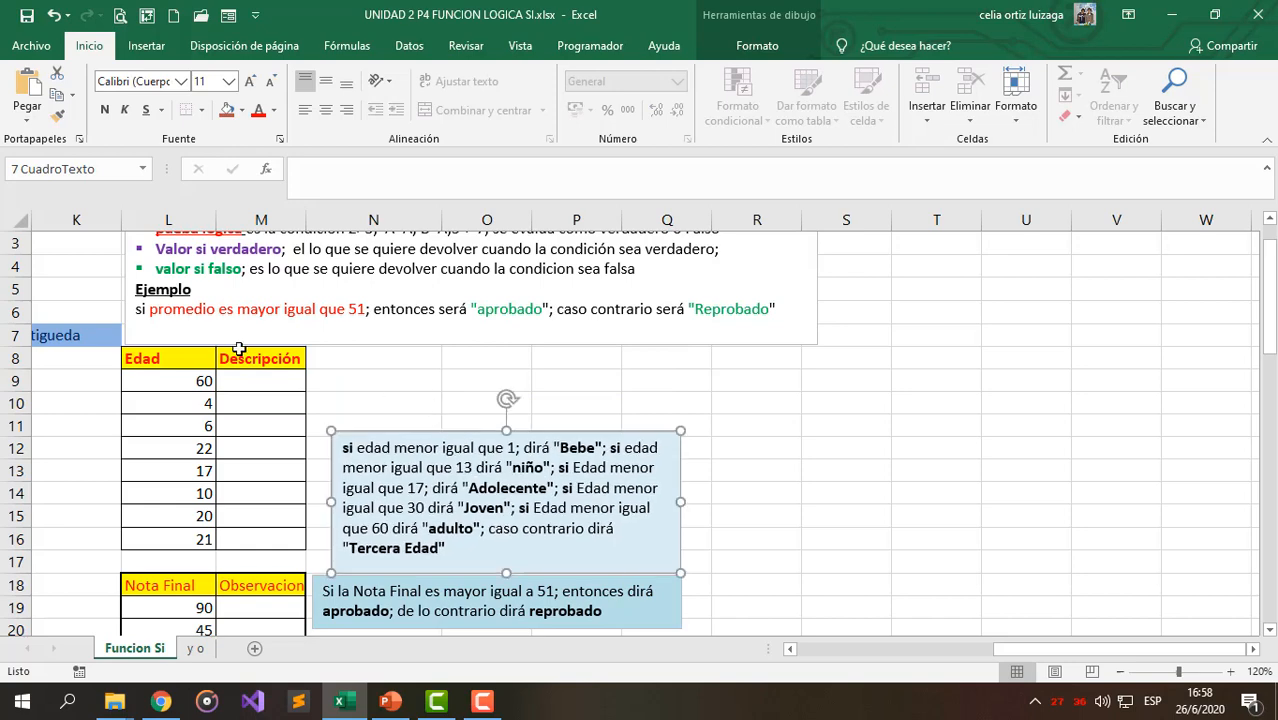
- Start a SI formula in M9 of the Descripción column that returns "Bebe" when L9<=1, followed by a semicolon separator
click(250, 378)
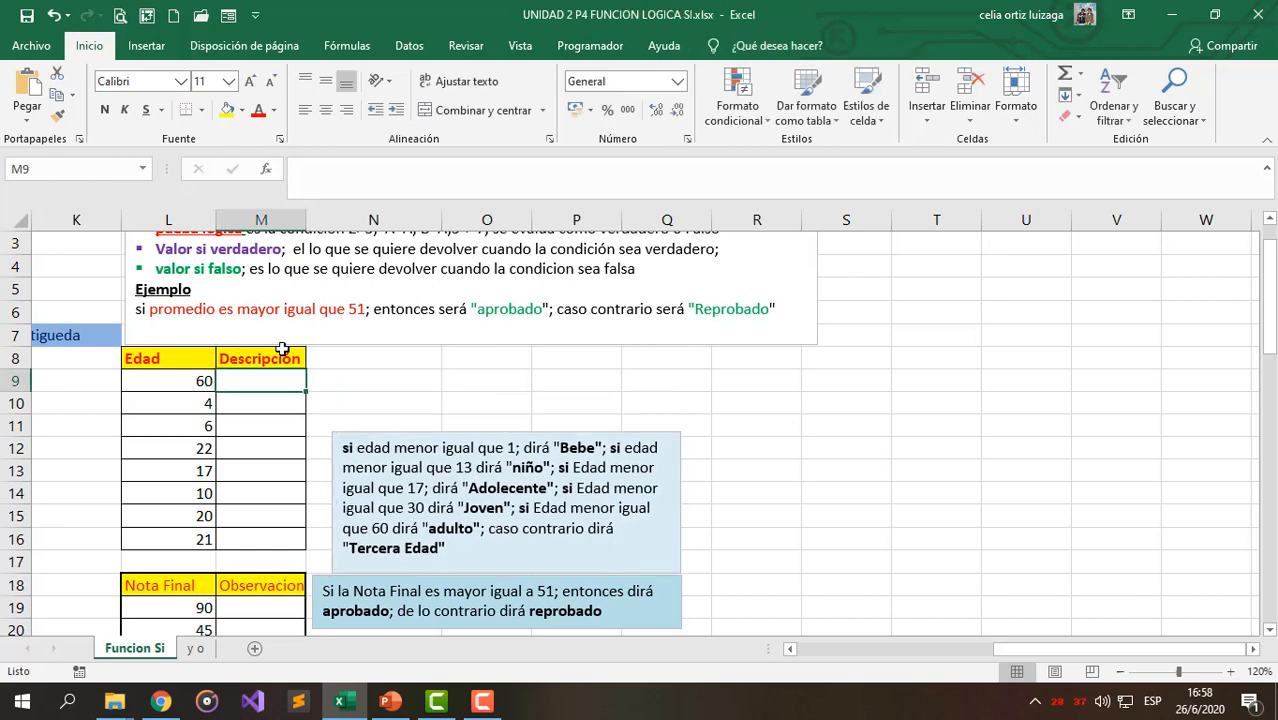
text(=si()
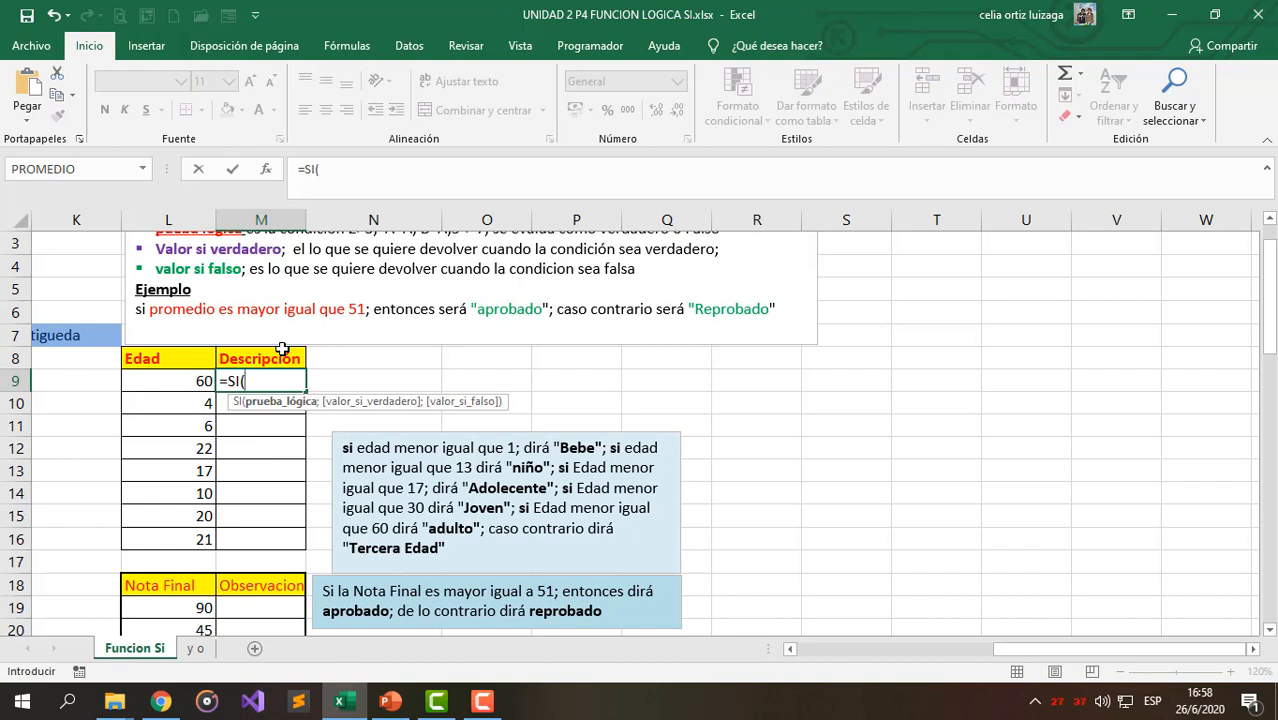
click(174, 386)
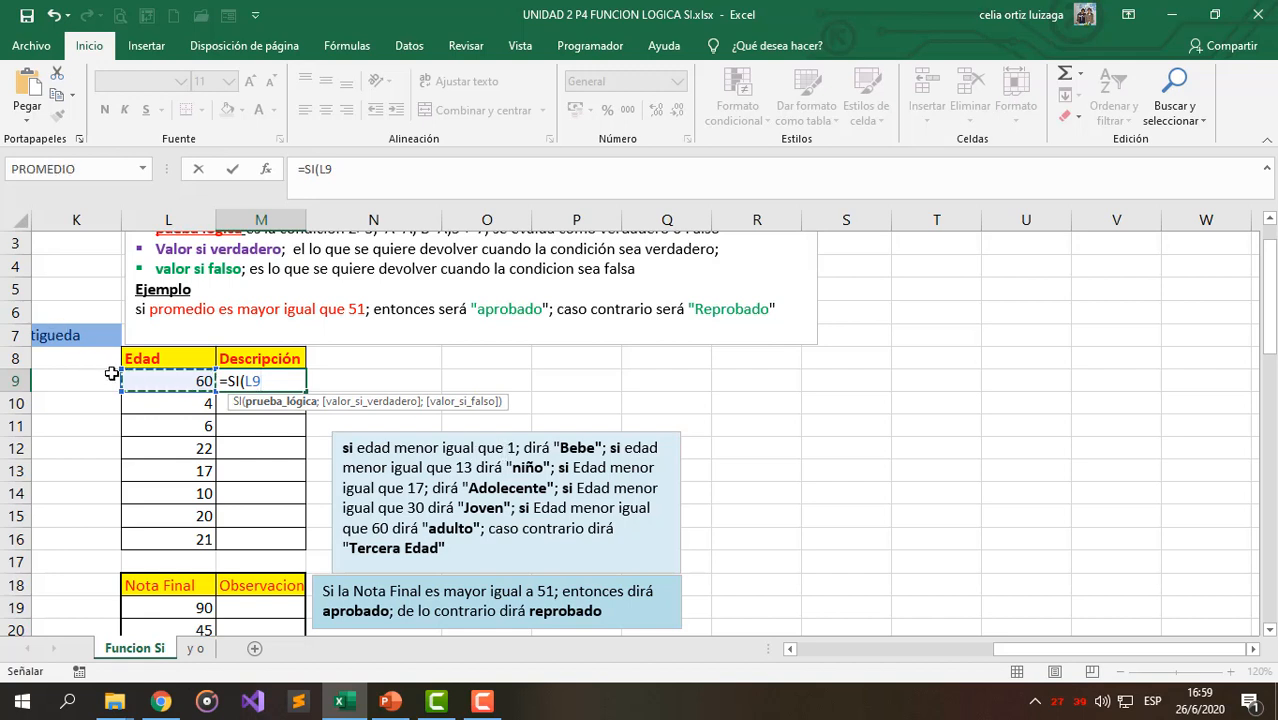
text(<=1)
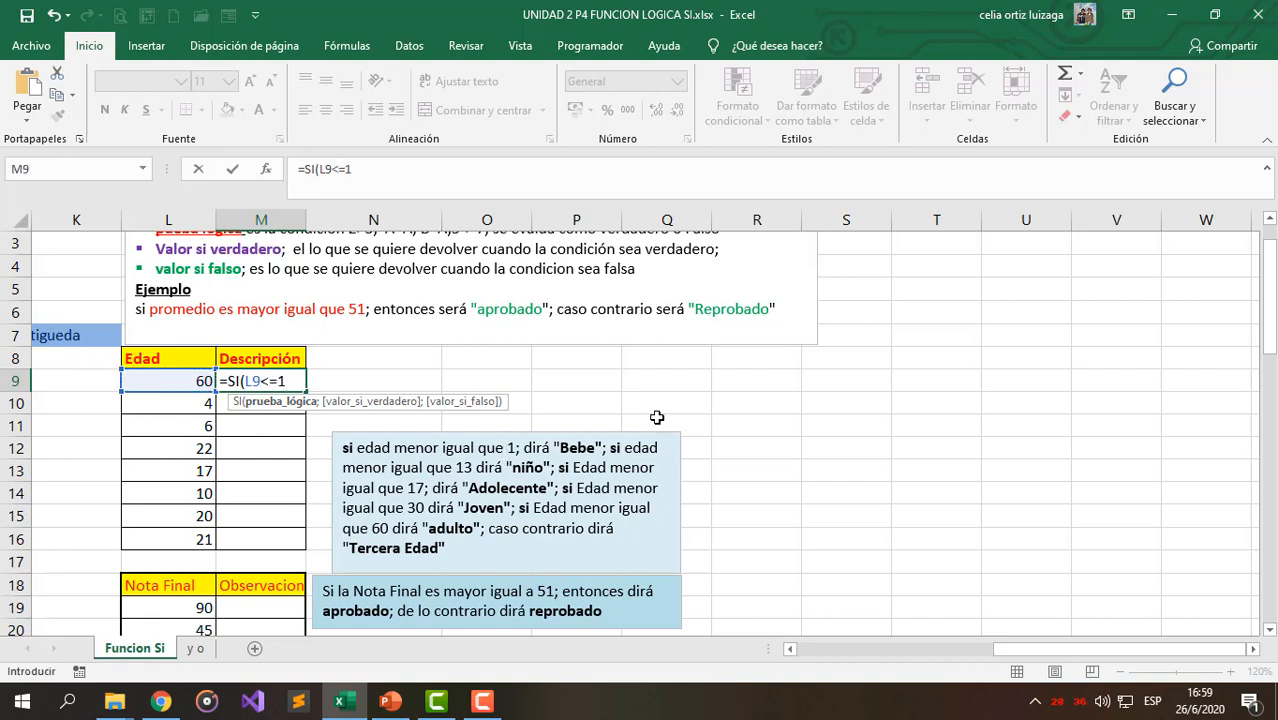
text(;)
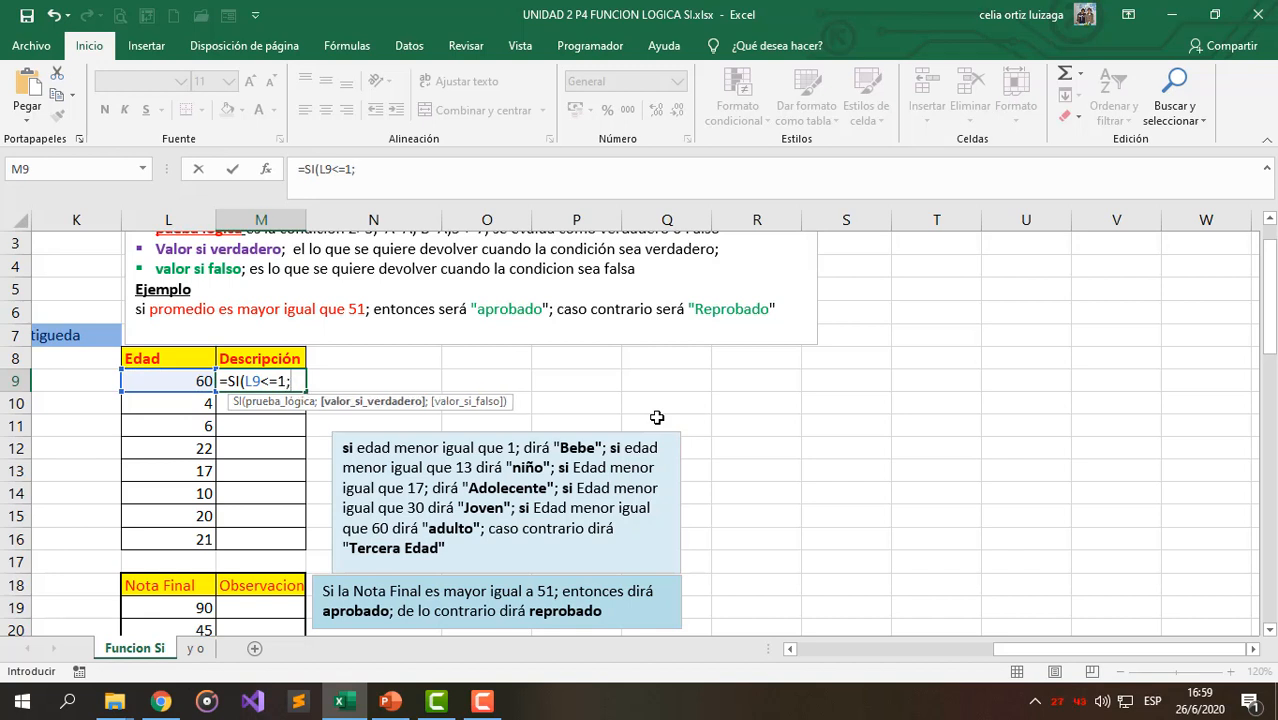
text("Bebe)
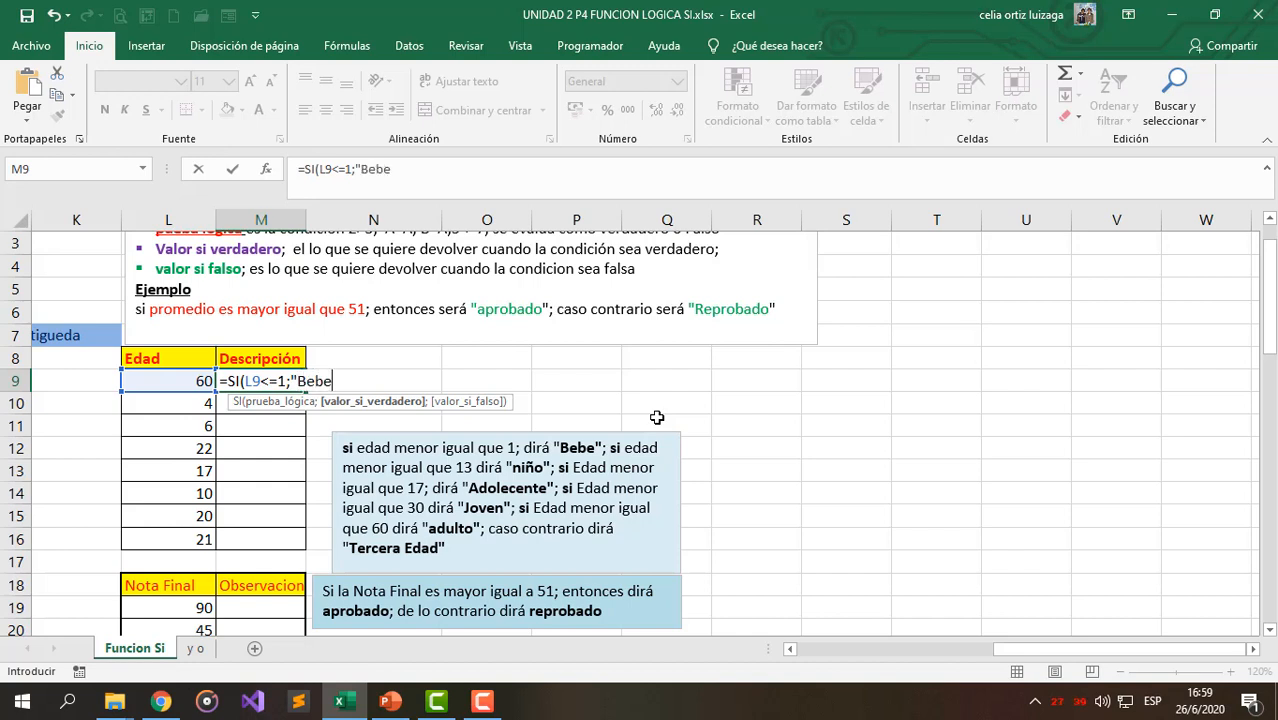
text(";)
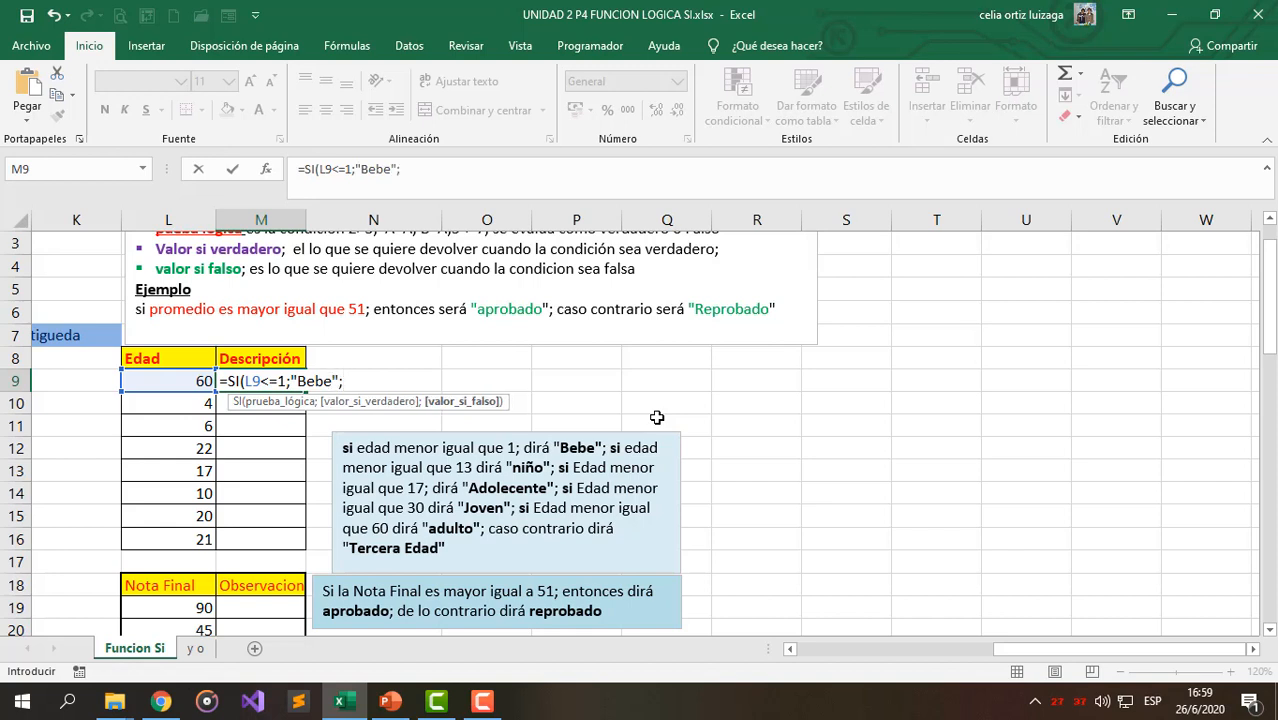
- Nest a second SI in the M9 formula that returns "Niño" when L9<=13, ending with a semicolon separator
text(si)
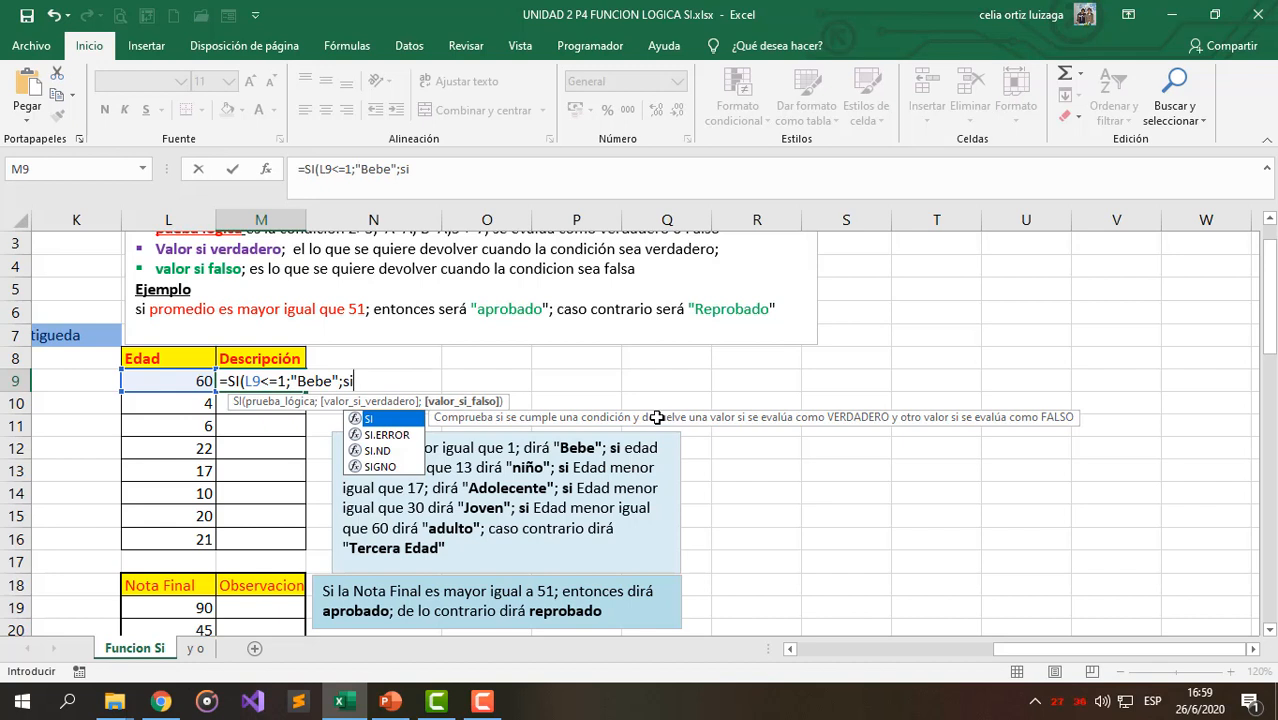
key(Tab)
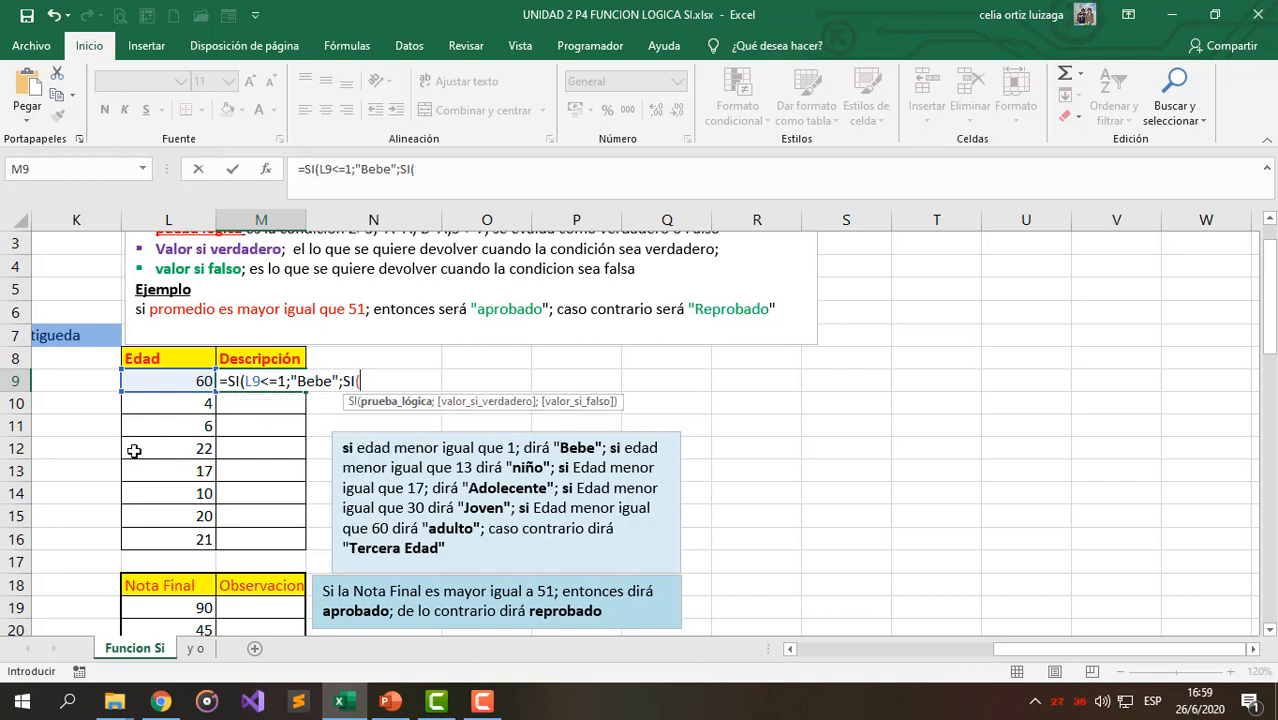
click(182, 377)
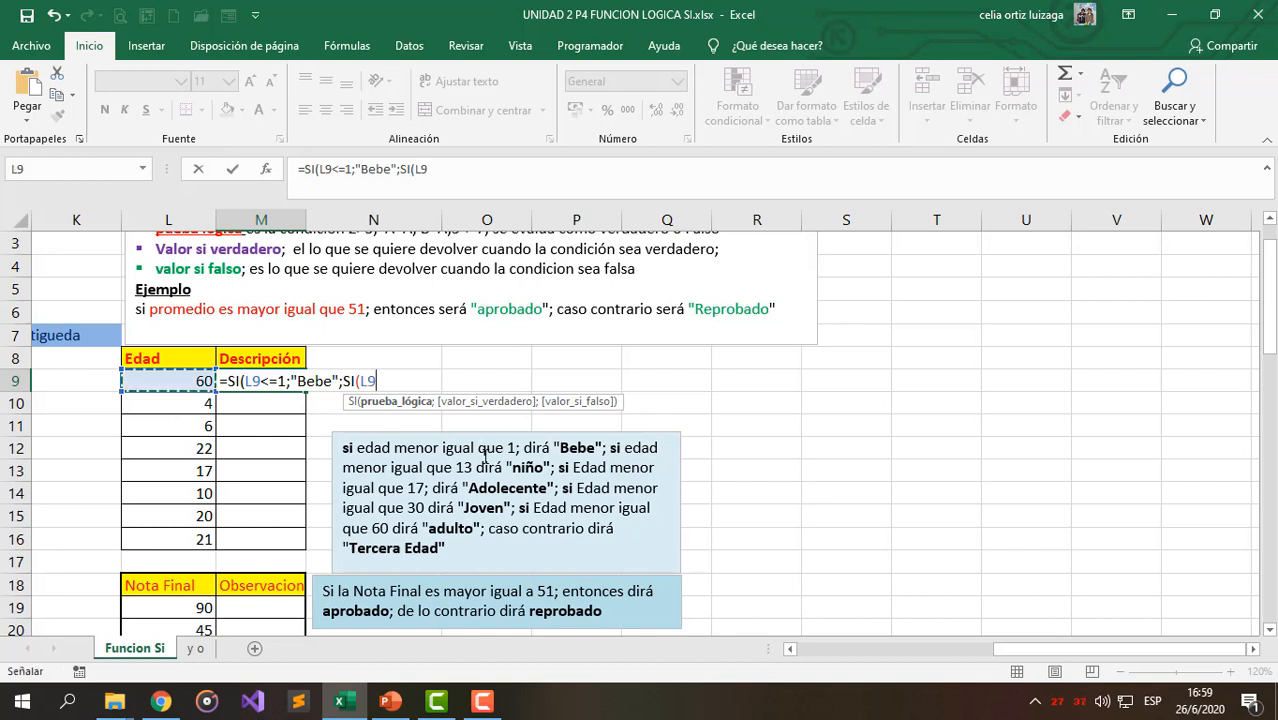
text(<=)
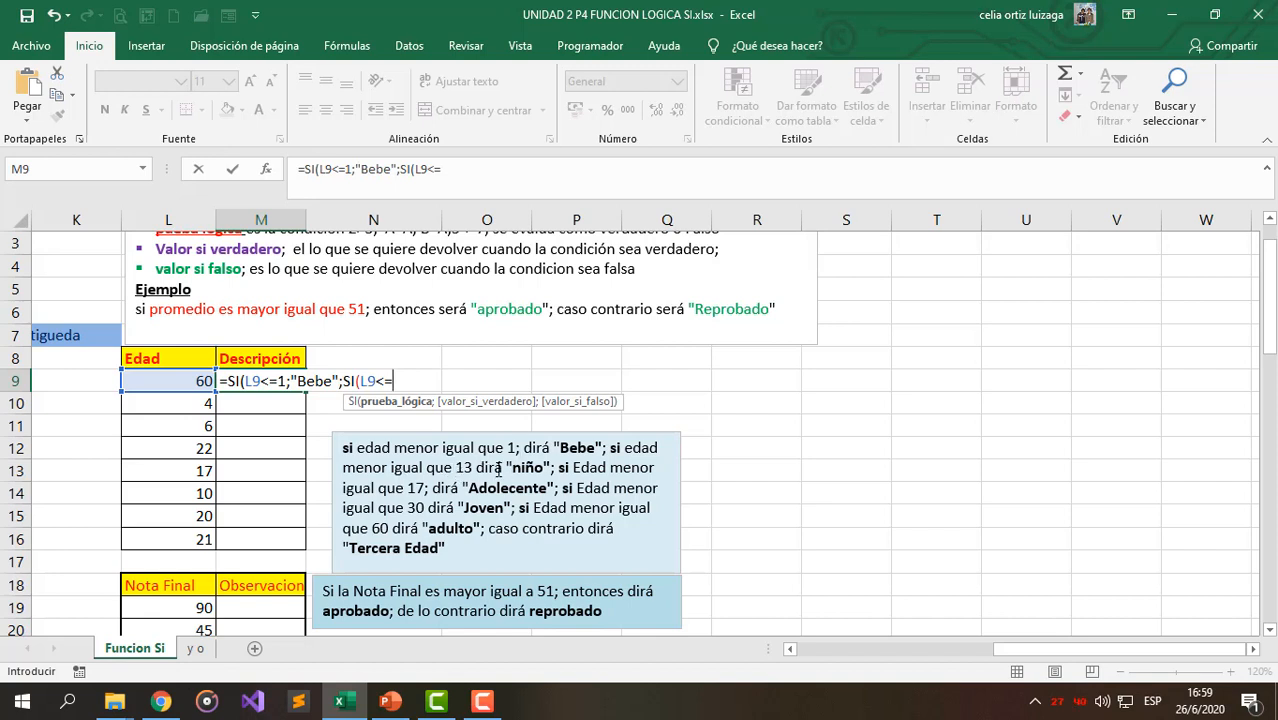
text(13;)
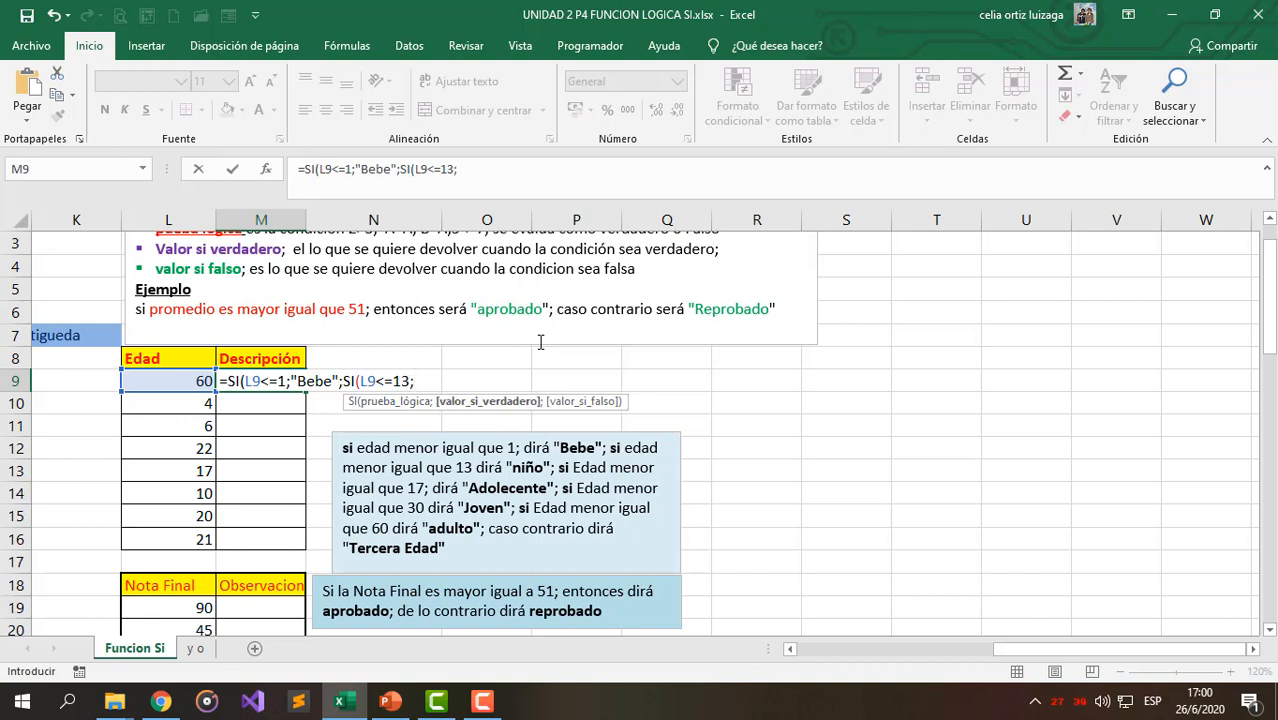
text("Niño";)
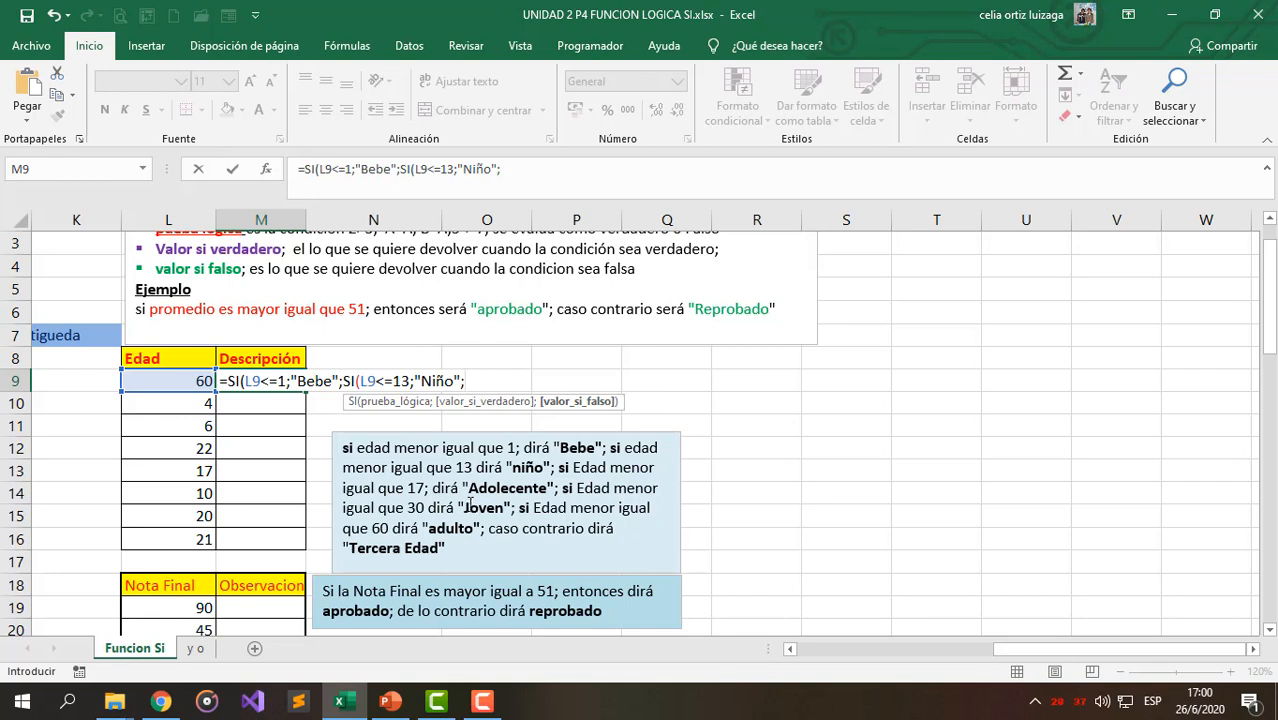
- Nest a third SI in the M9 formula with the condition L9<=17 and the true outcome "Adolecente"
text(SI()
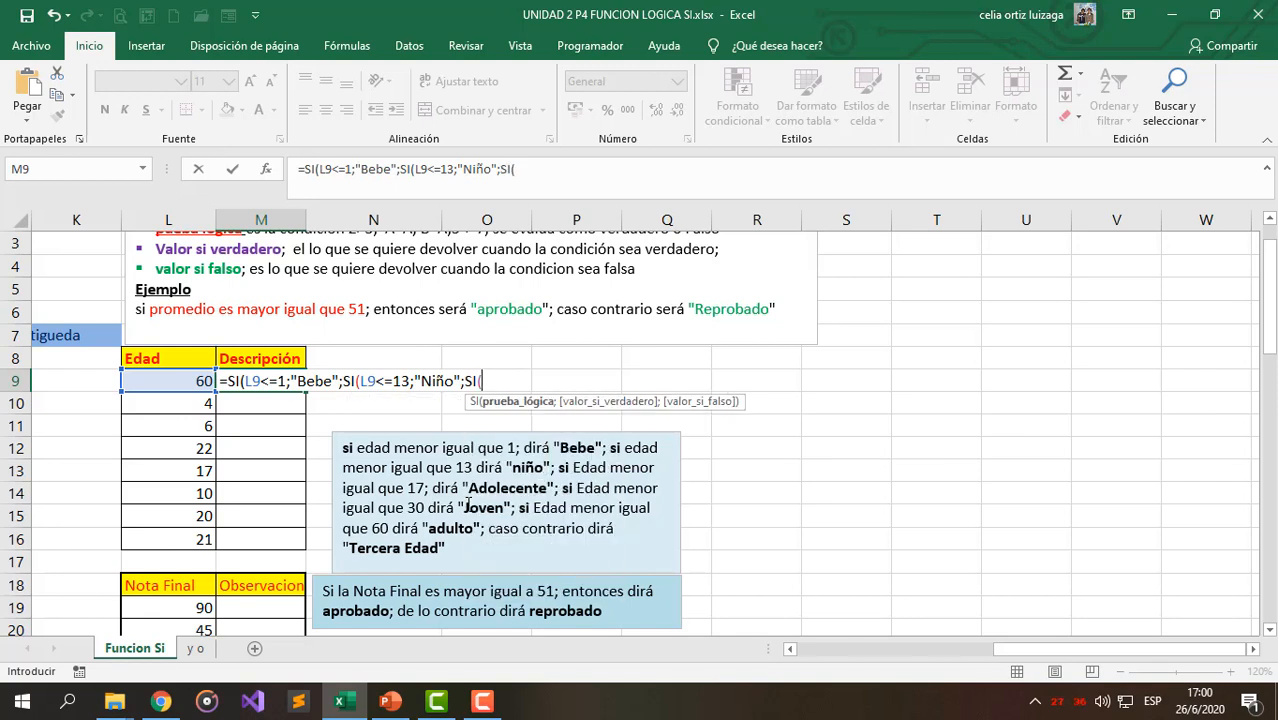
click(199, 383)
text(<)
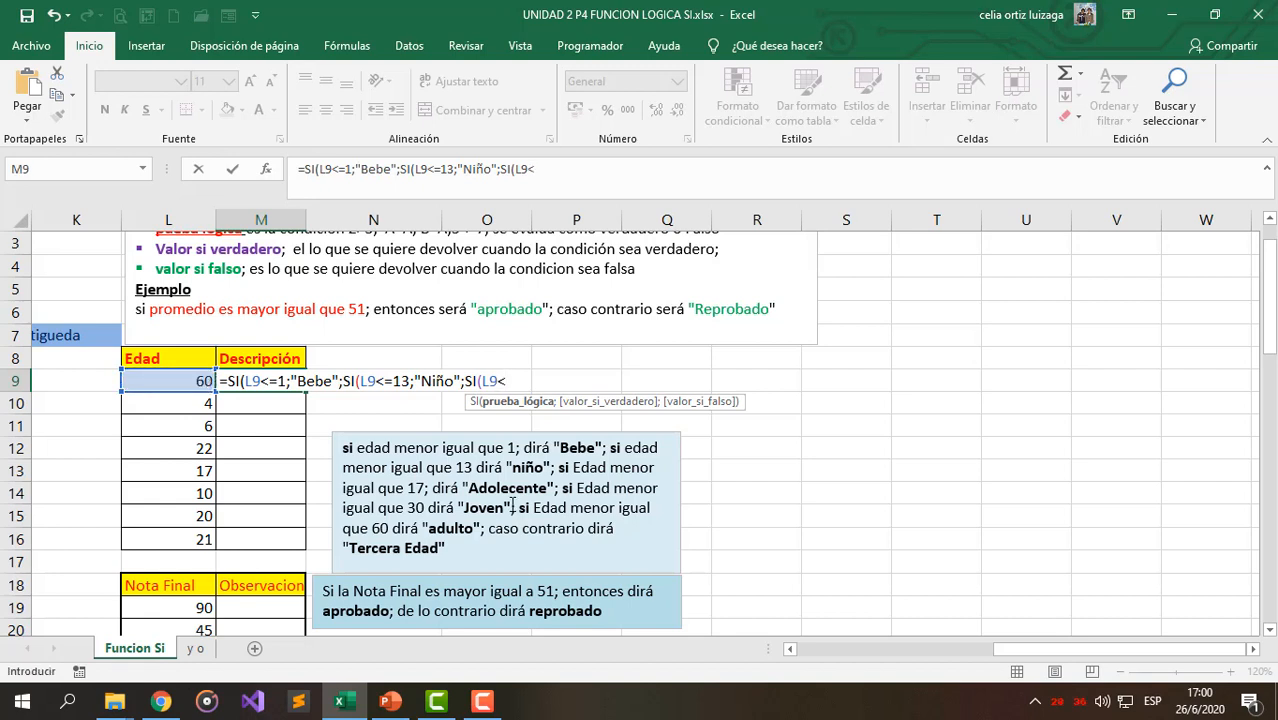
text(=17;)
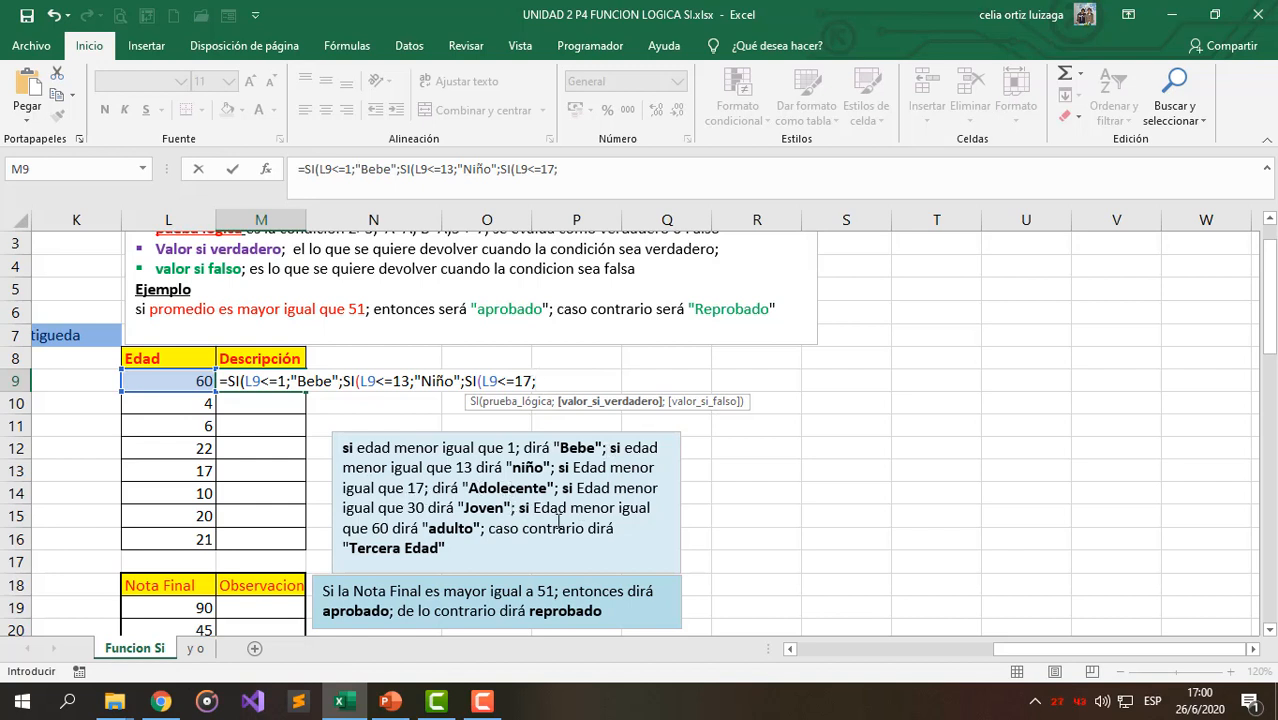
text("Adolecente)
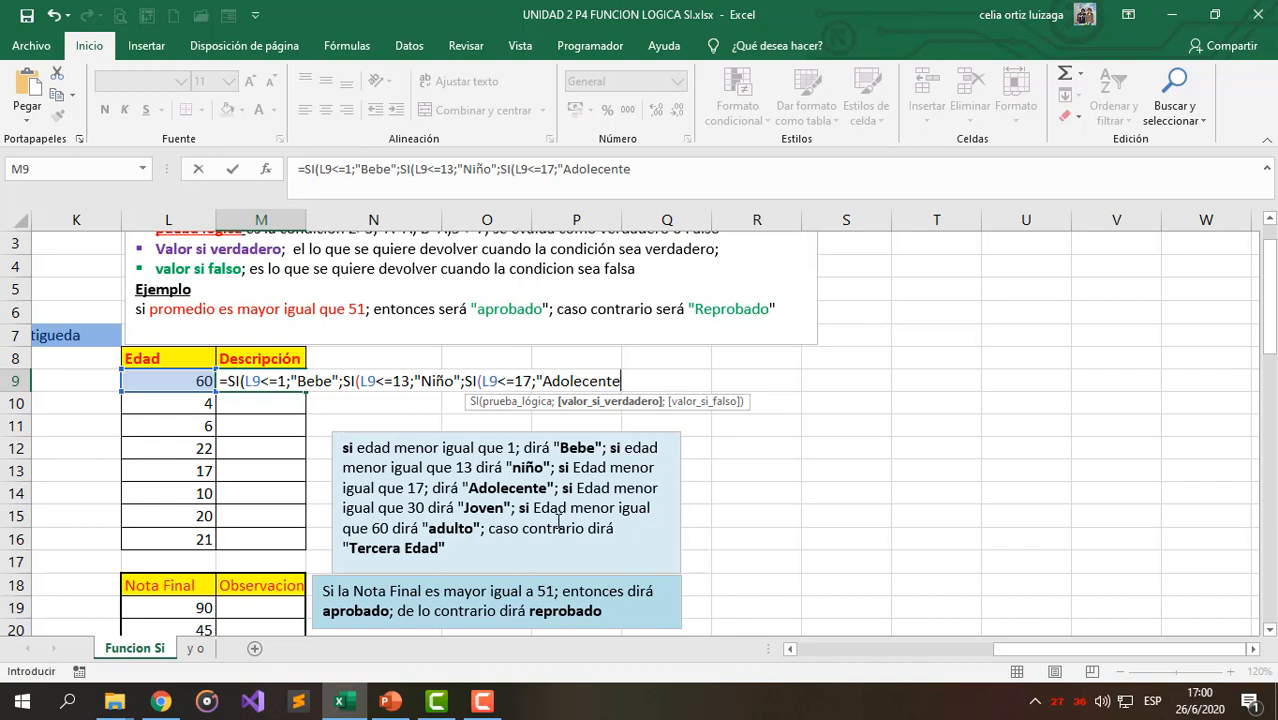
- Nest a fourth SI in the M9 formula that returns "Joven" when L9<=30, ending with a semicolon separator
text(";SI()
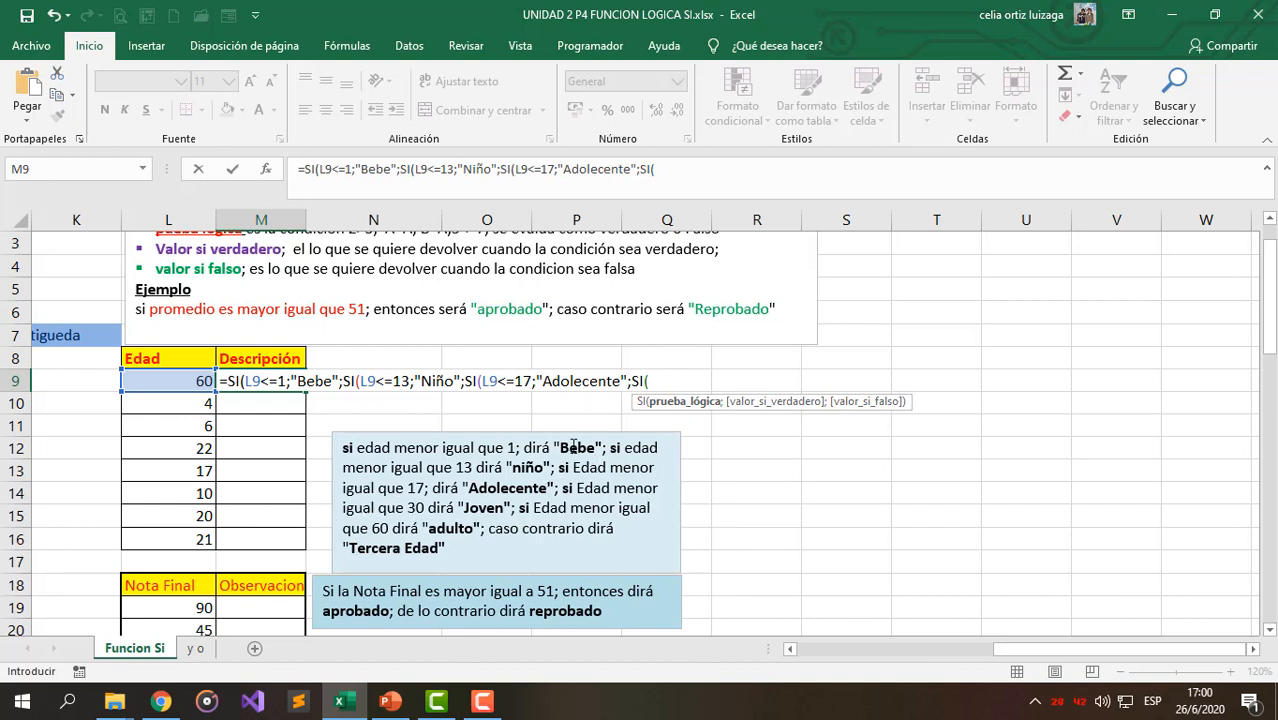
click(186, 378)
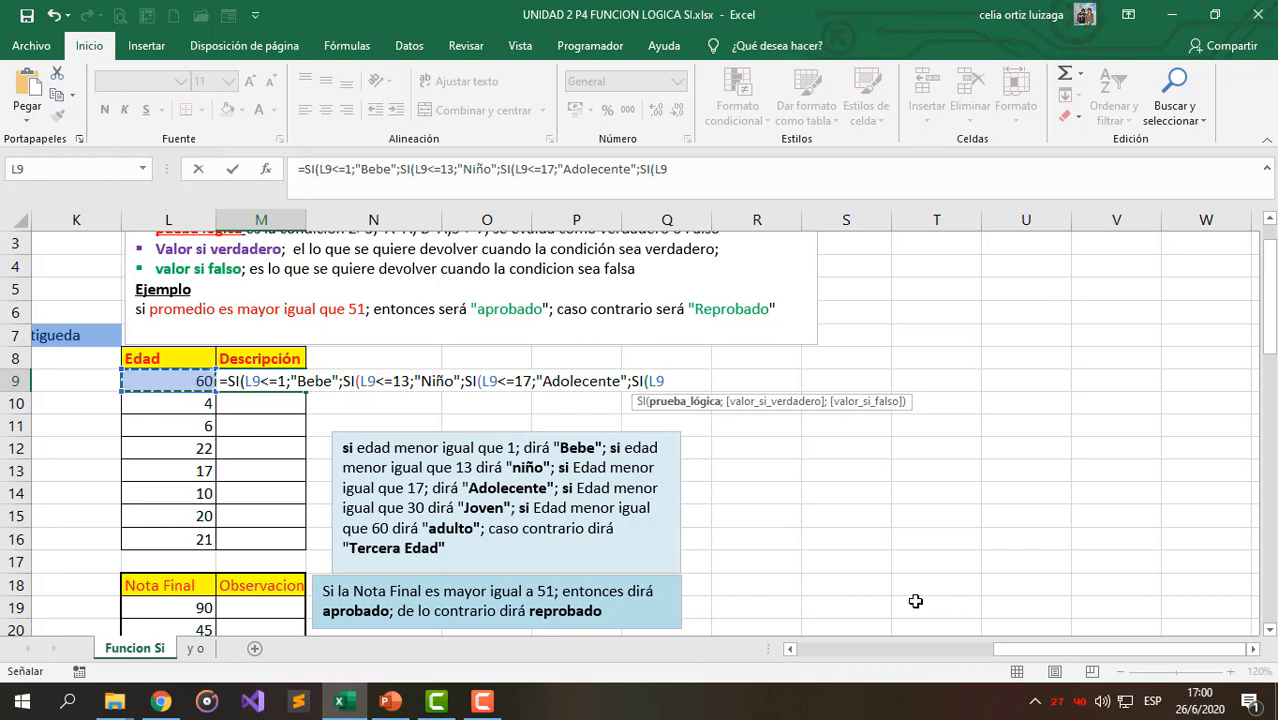
text(<=3)
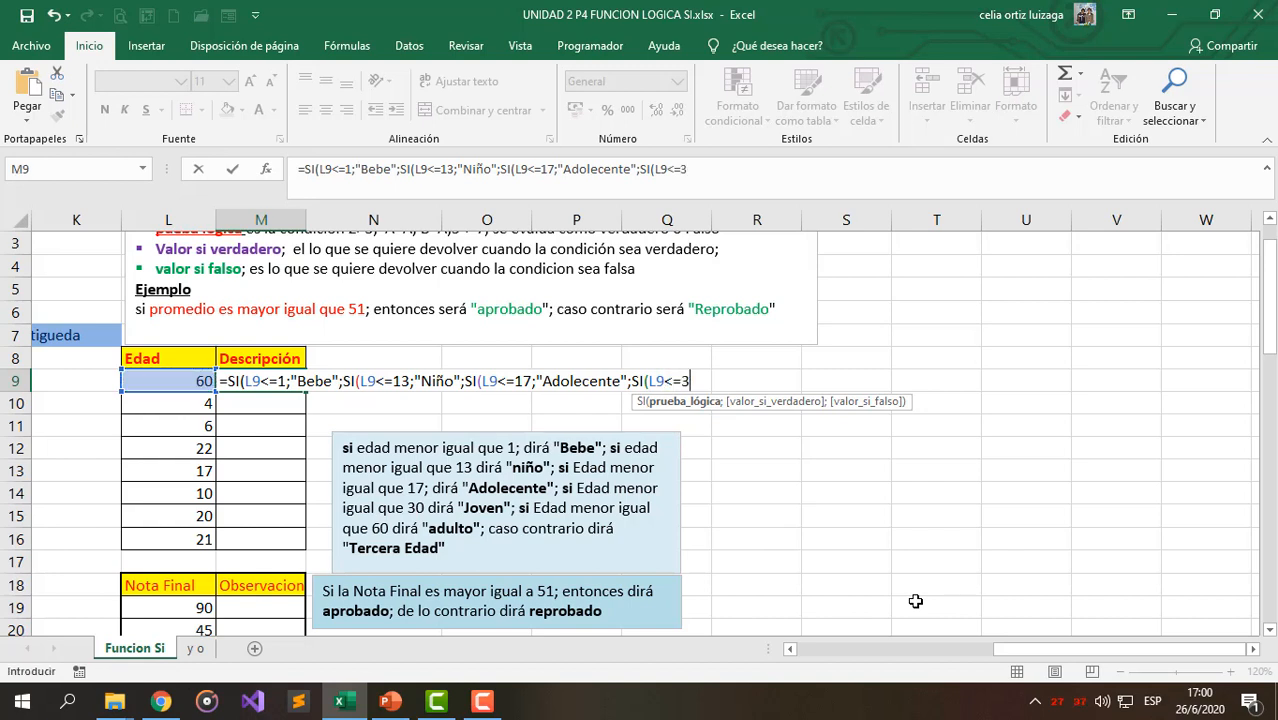
text(0;)
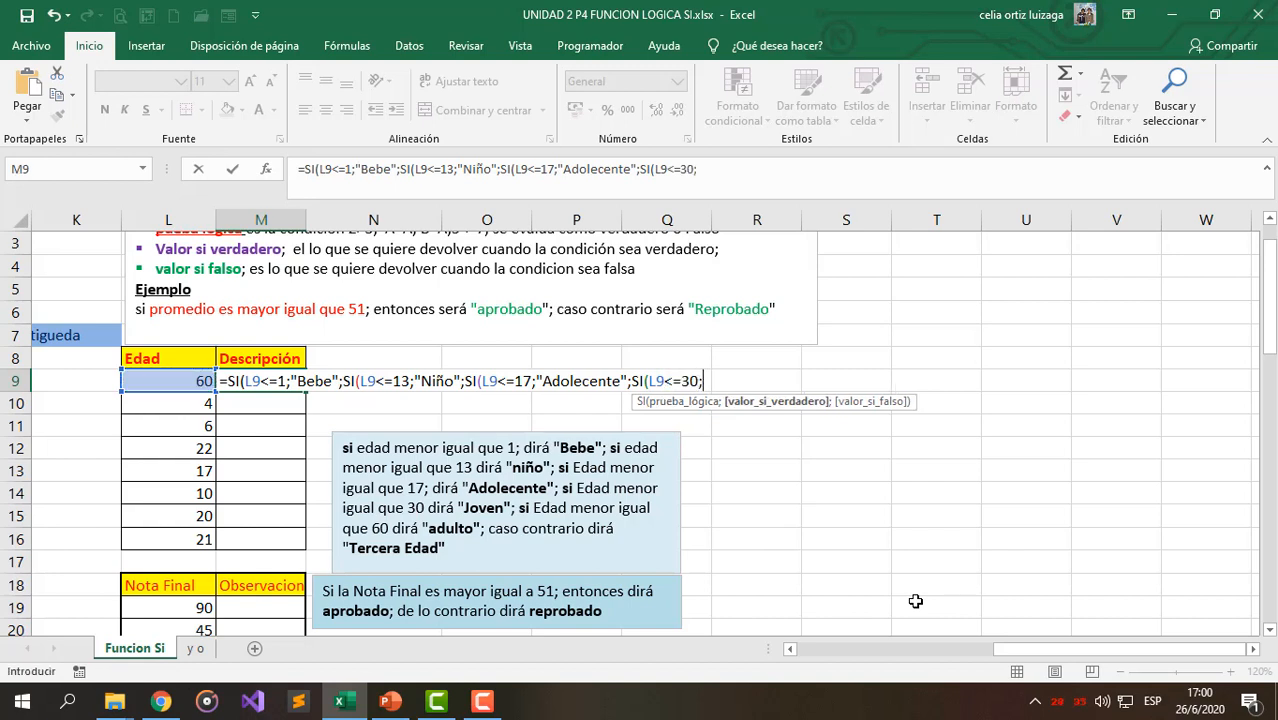
text("Joven";)
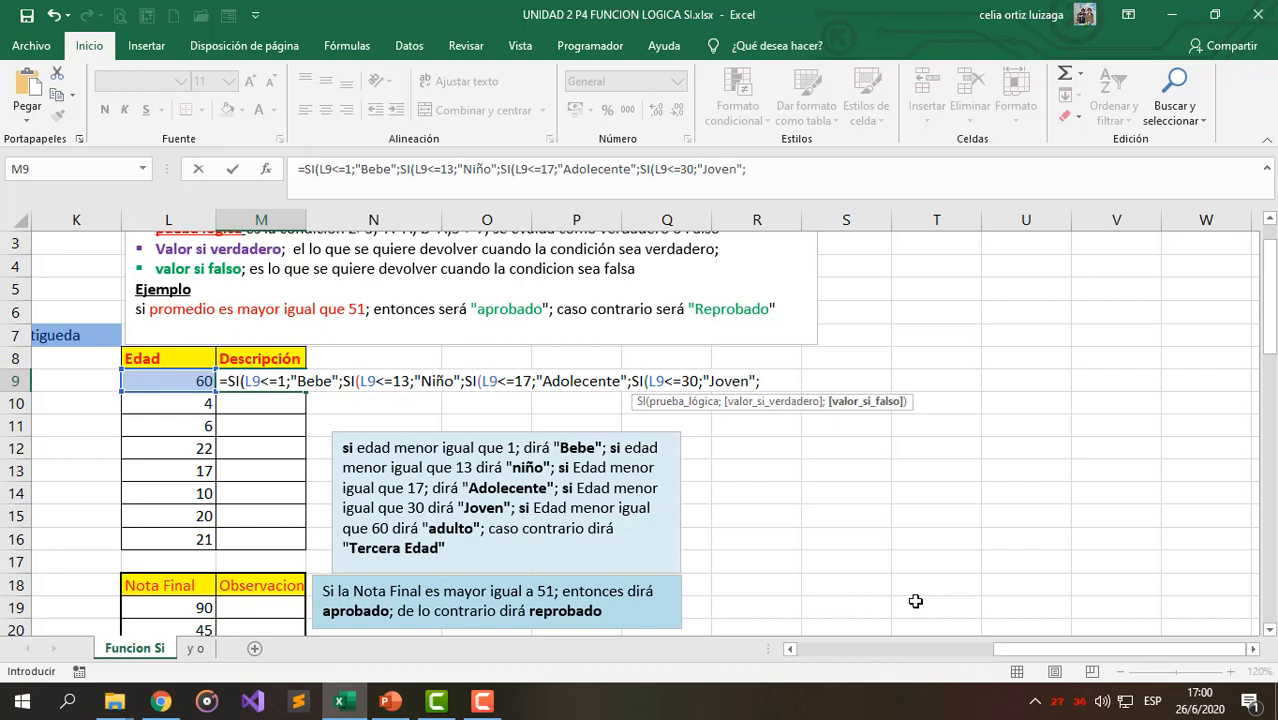
- Nest a fifth SI in the M9 formula that returns "Adulto" when L9<=60, ending with a semicolon separator
text(SI()
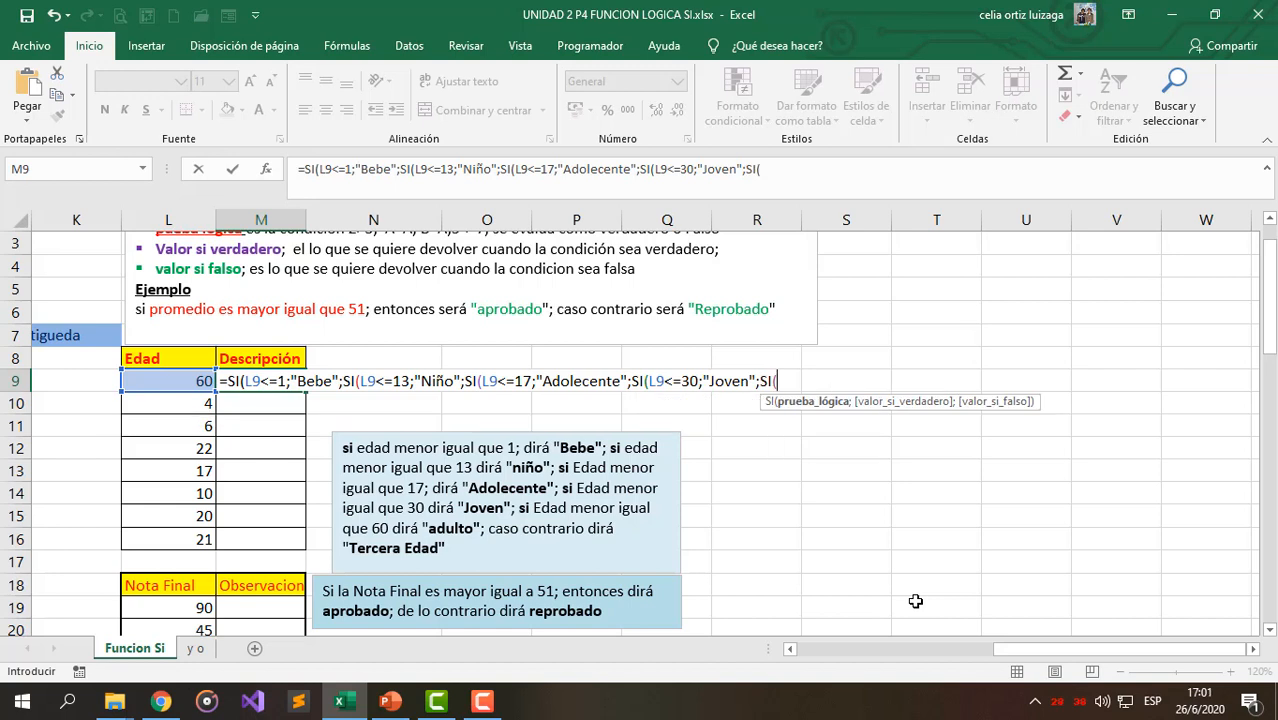
click(168, 381)
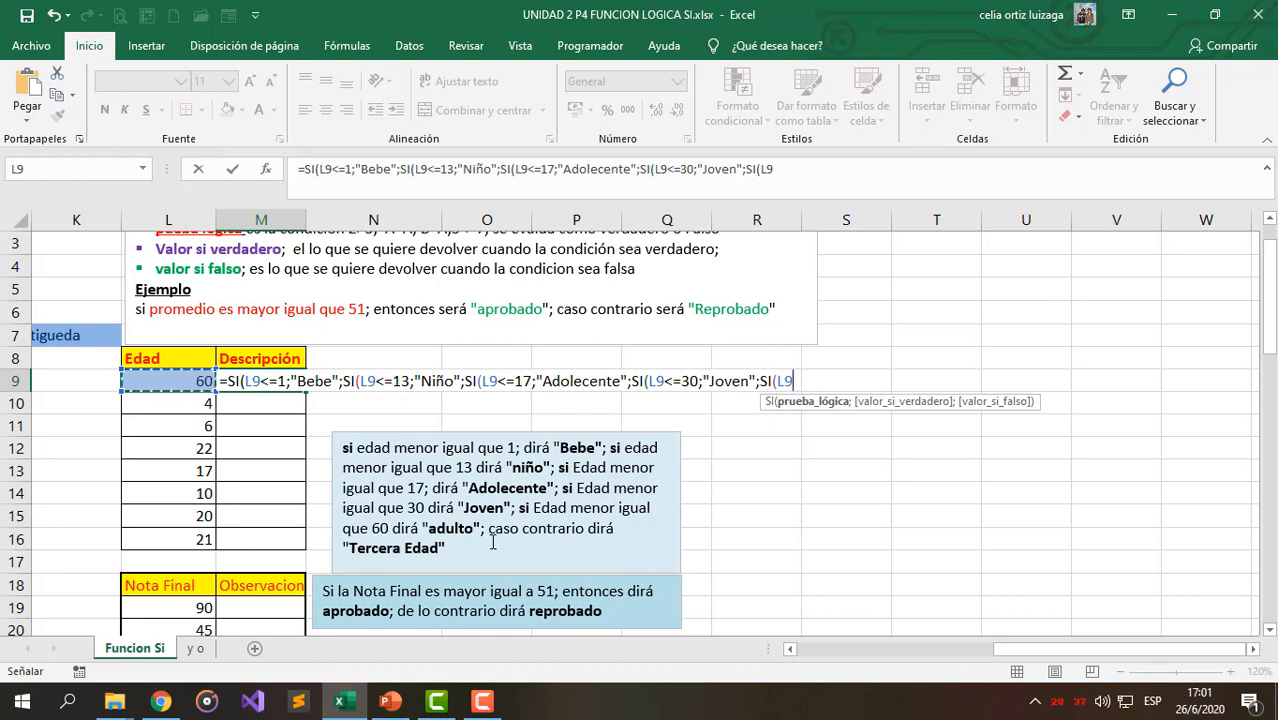
text(<=60;)
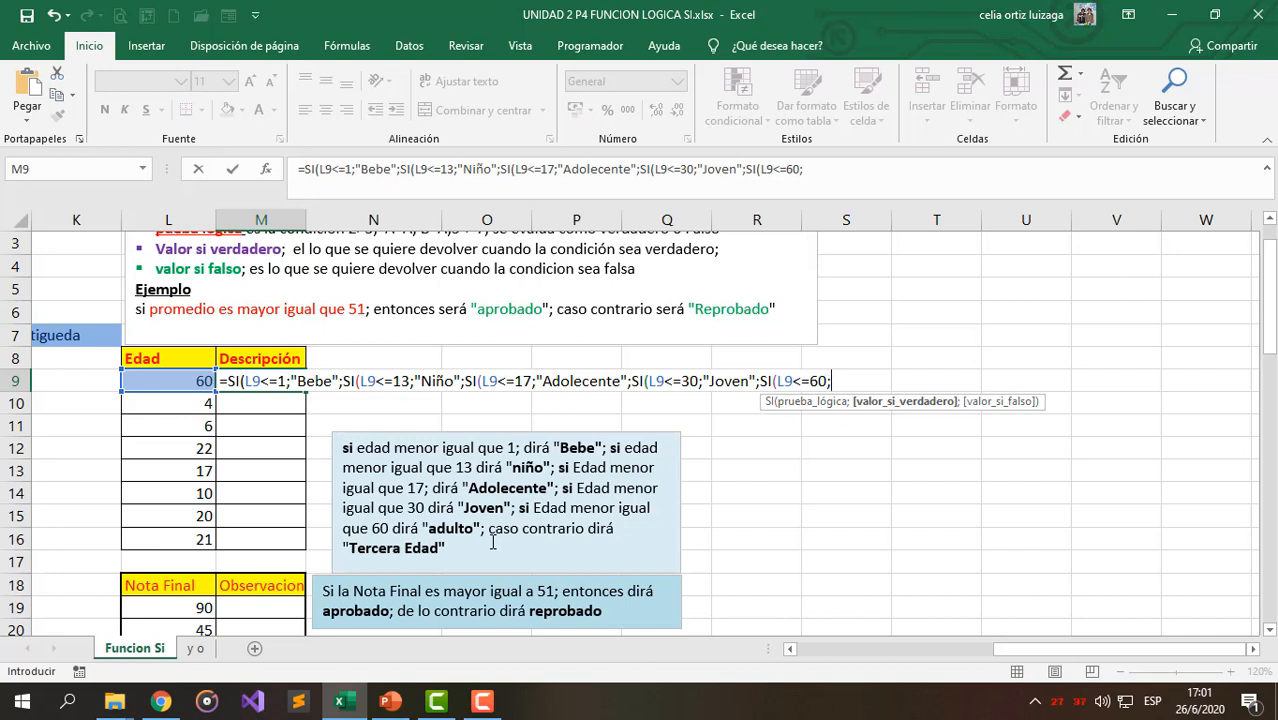
text("Adulto")
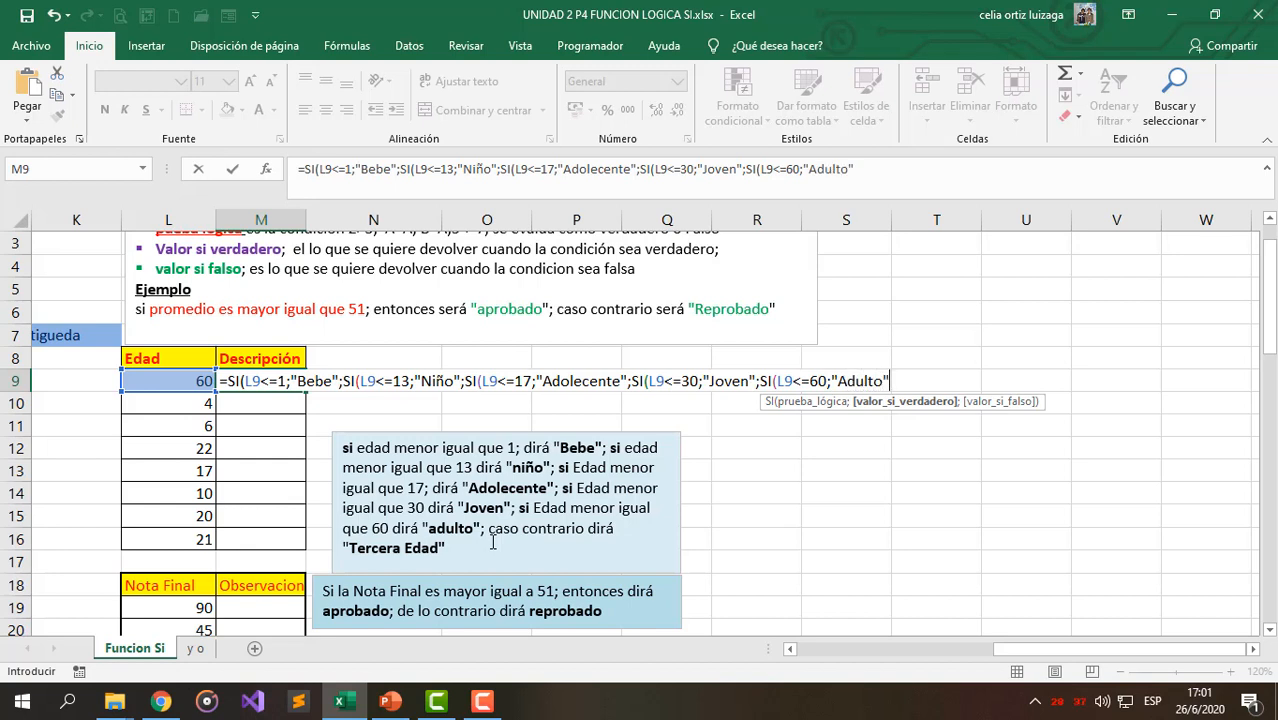
text(;)
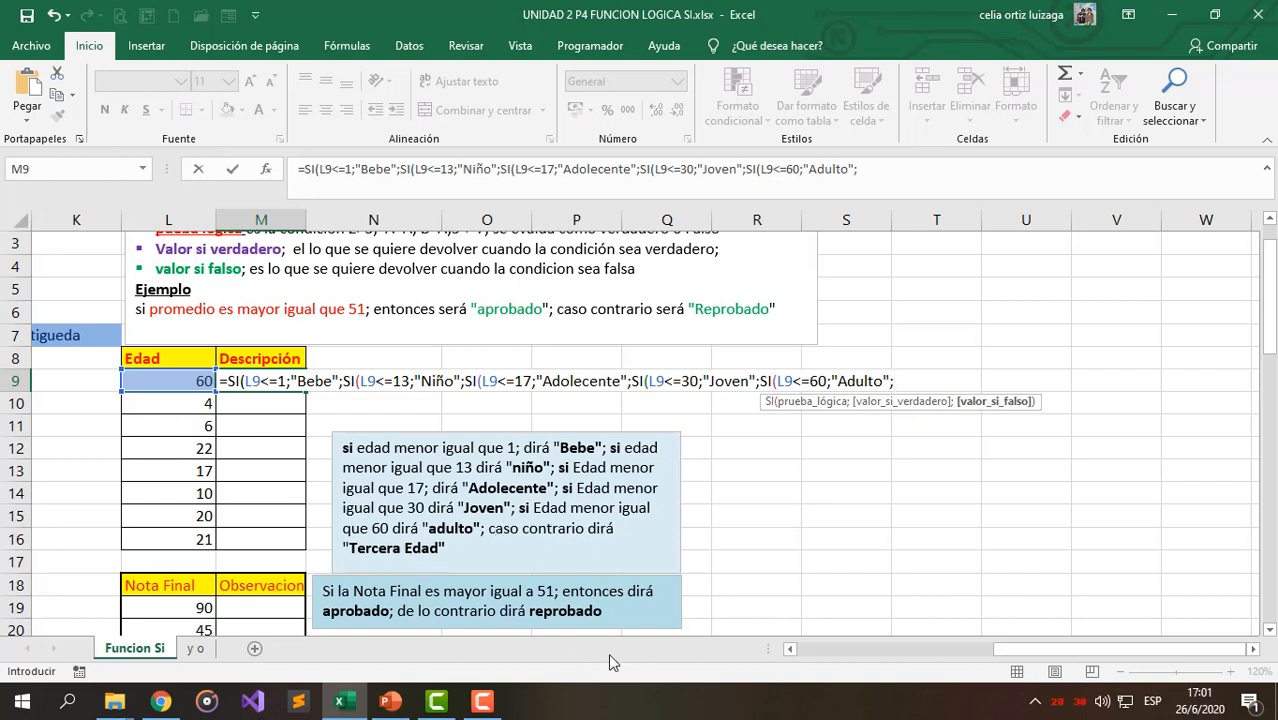
- Finish the M9 formula with the false outcome "Terecera Edad", close all five SI functions and enter it
text("Terecera Edad")
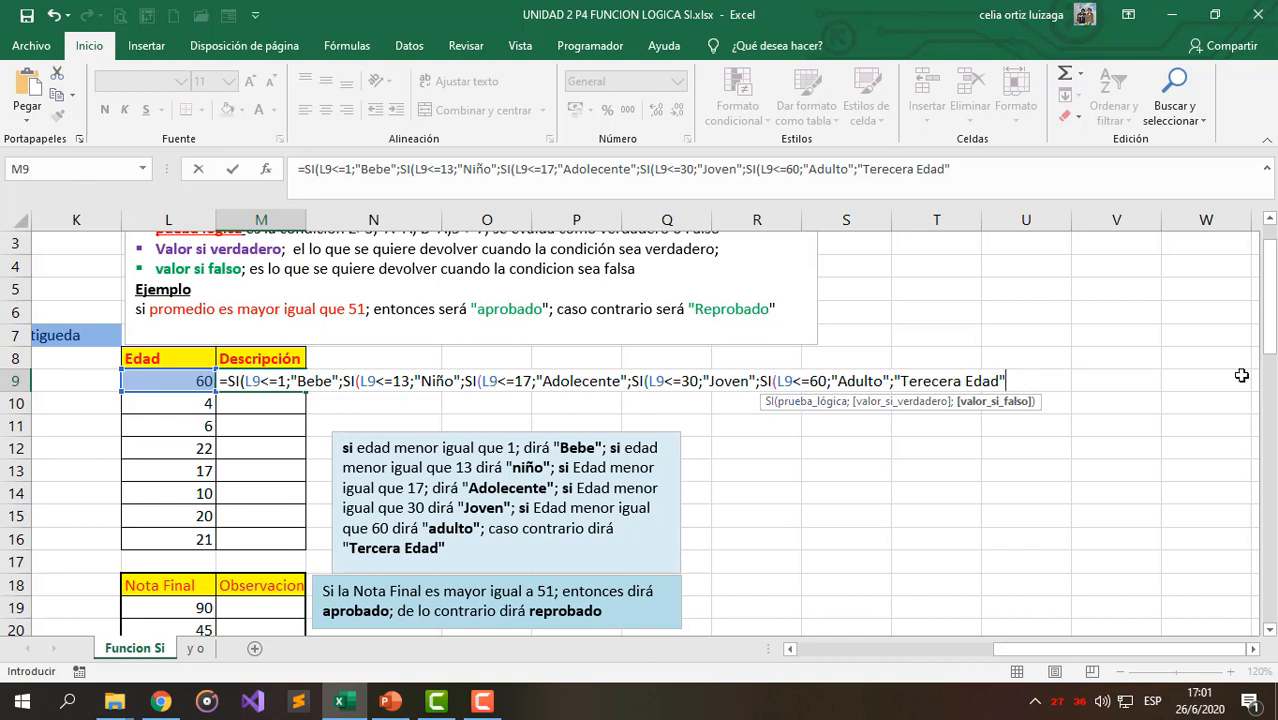
text())))))
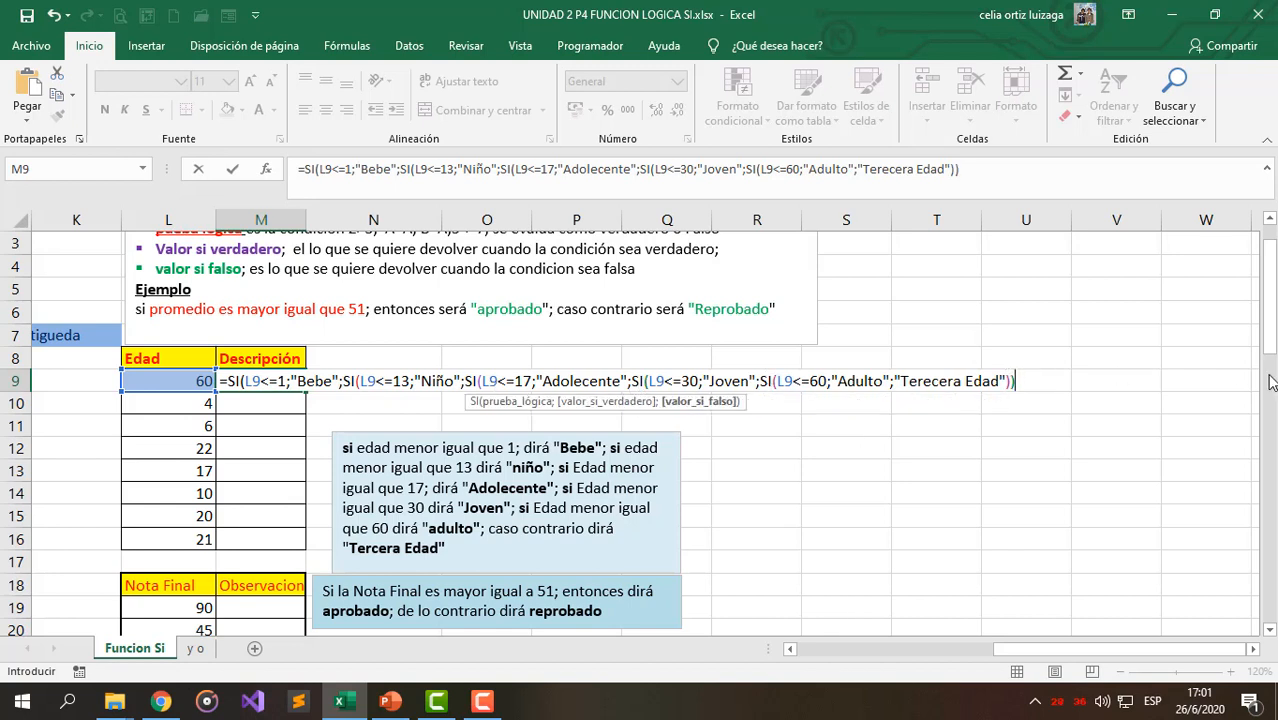
key(Return)
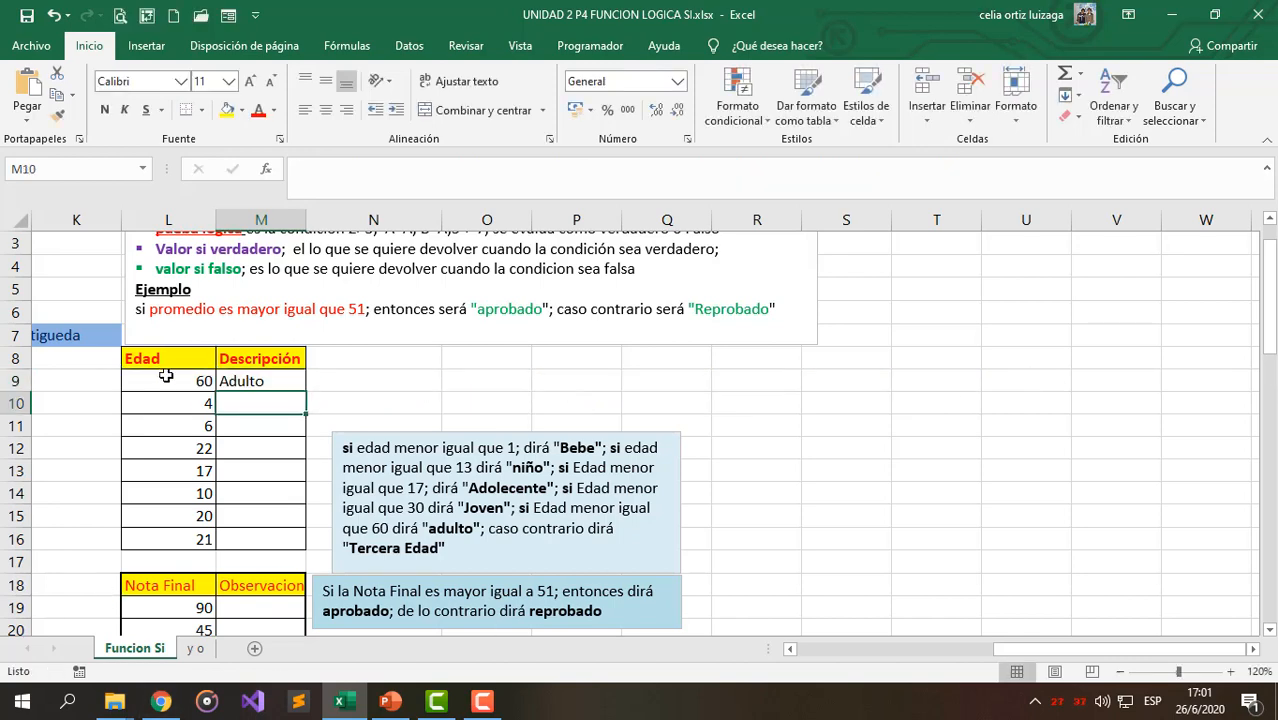
- Test the Descripción formula by entering the ages 61, 3, 1 and 45 in L9, one after another
key(Up)
key(Left)
text(61)
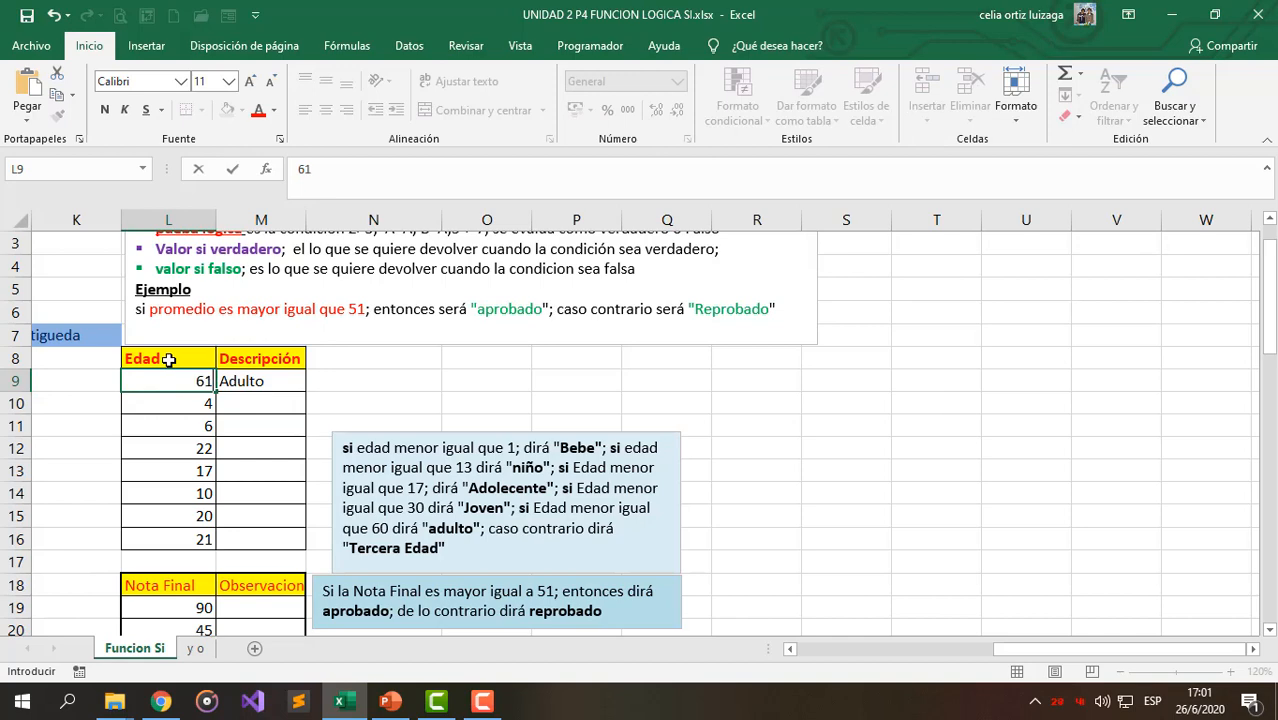
key(Return)
key(Up)
text(3)
key(Return)
key(Up)
text(1)
key(Return)
key(Up)
text(45)
key(Return)
- Set the age in L9 to 25
key(Up)
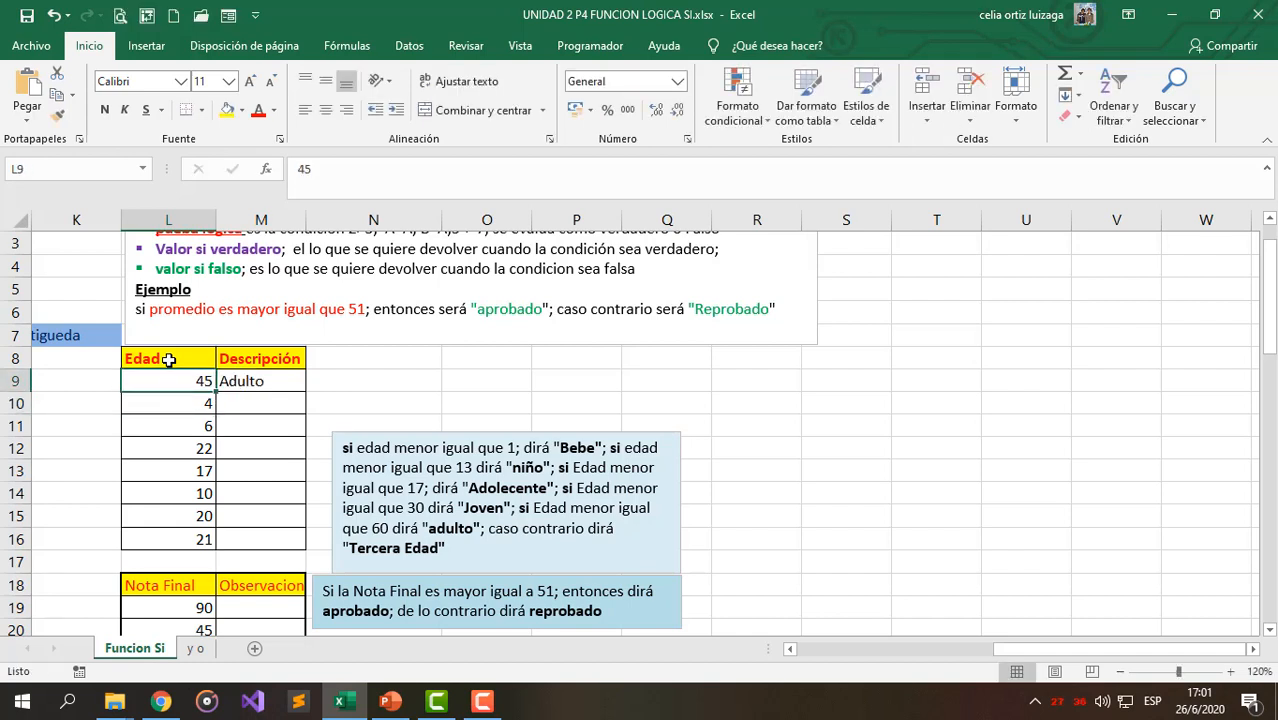
text(25)
key(Return)
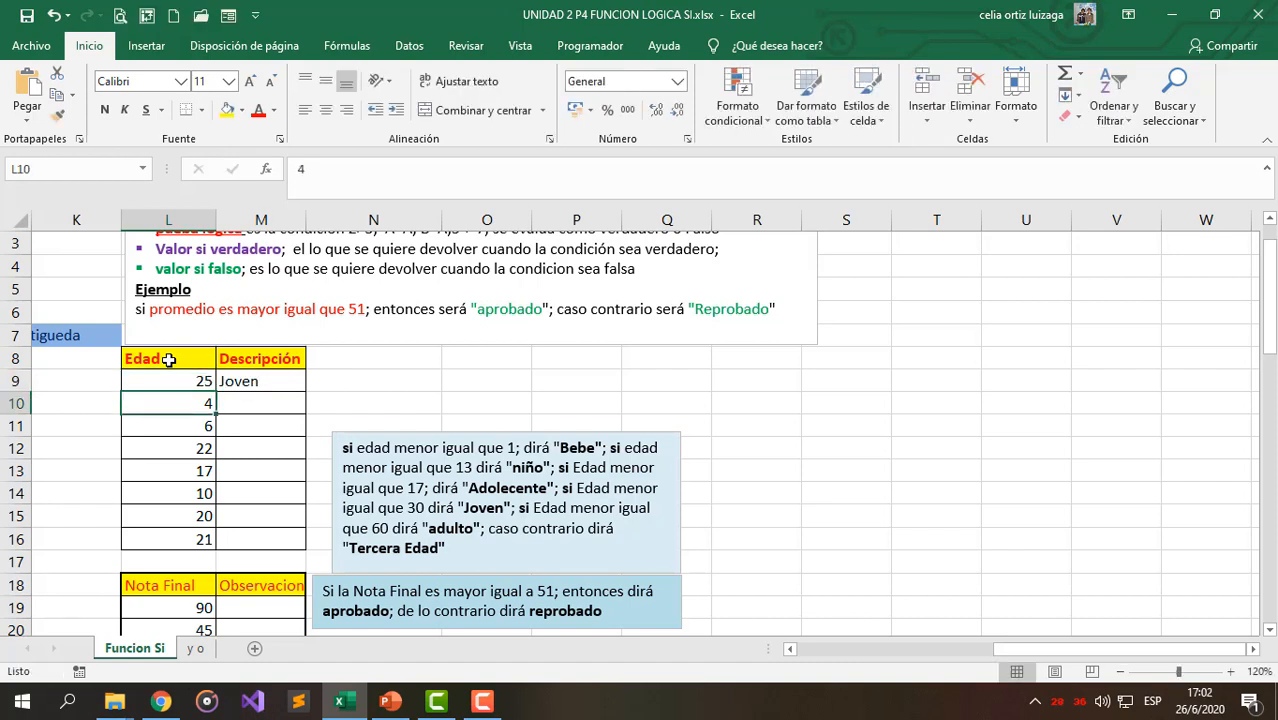
- Fill the M9 age classification formula down the Descripción column through M16
key(Up)
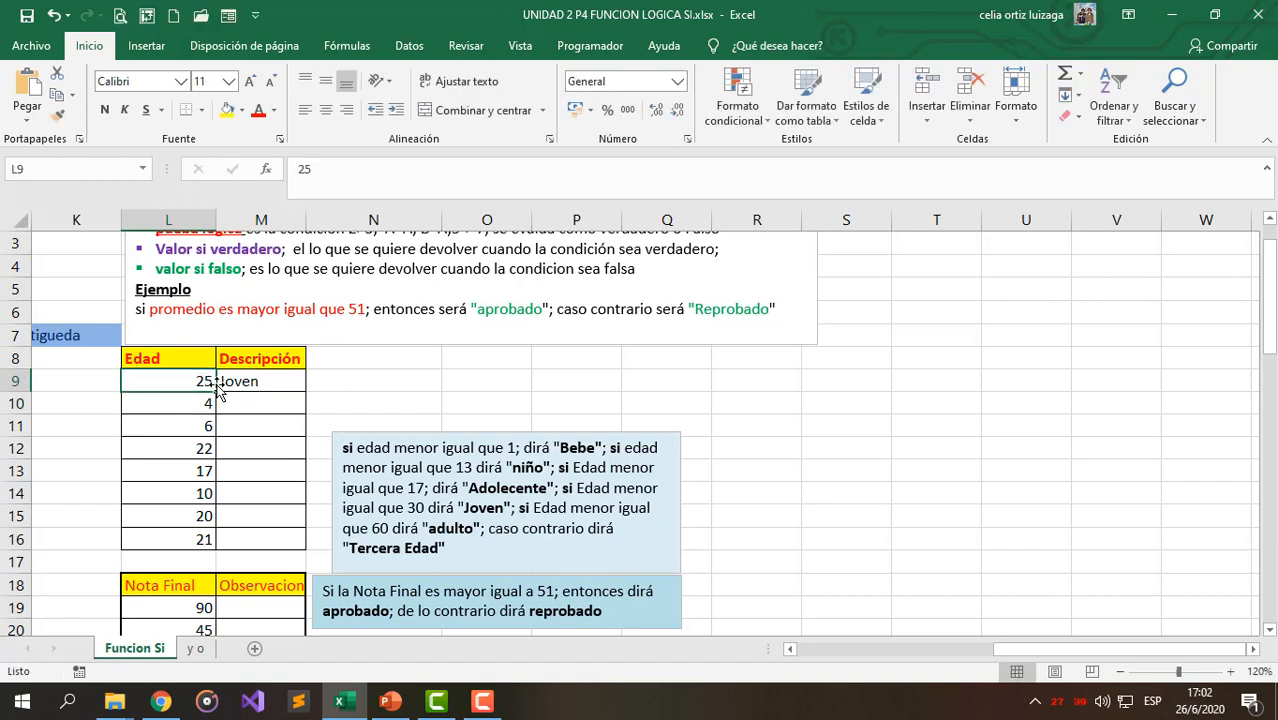
click(292, 385)
double_click(305, 392)
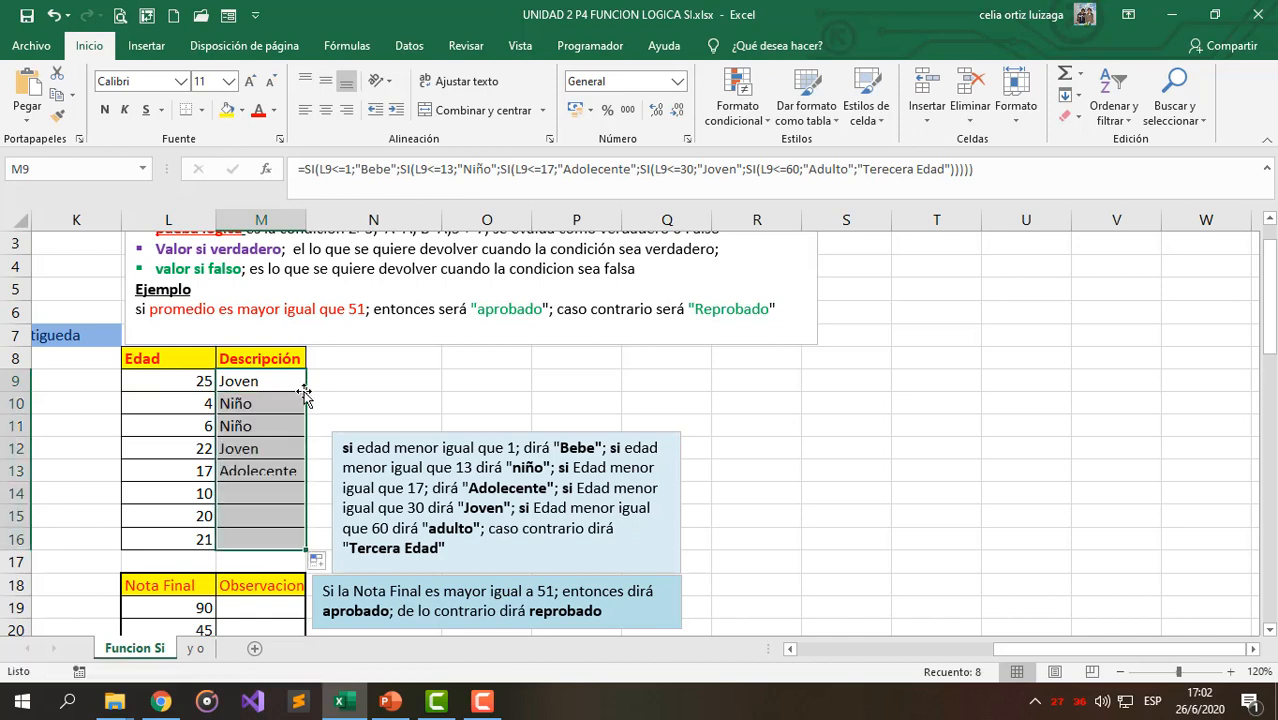
scroll(265, 495, down, 1)
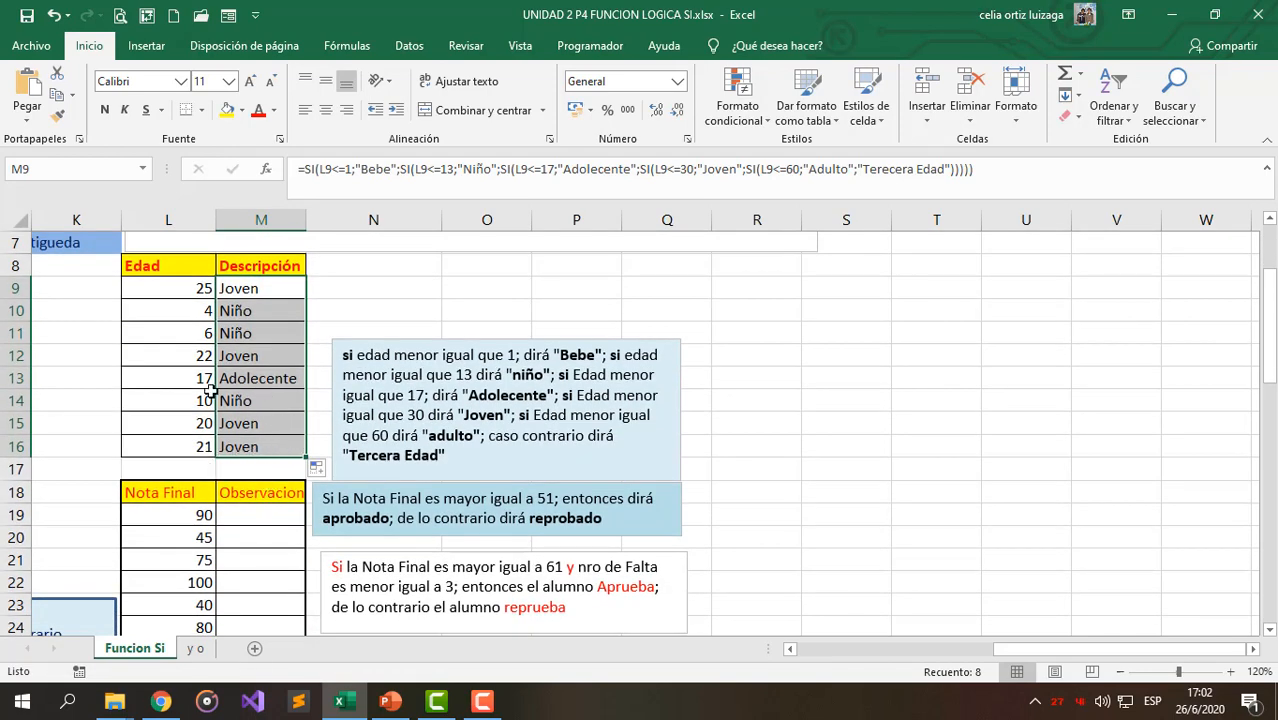
- On the "y o" sheet, clear the existing BONIFI 1 and BONIF 2 results in F4:G13
click(195, 648)
scroll(528, 557, up, 17)
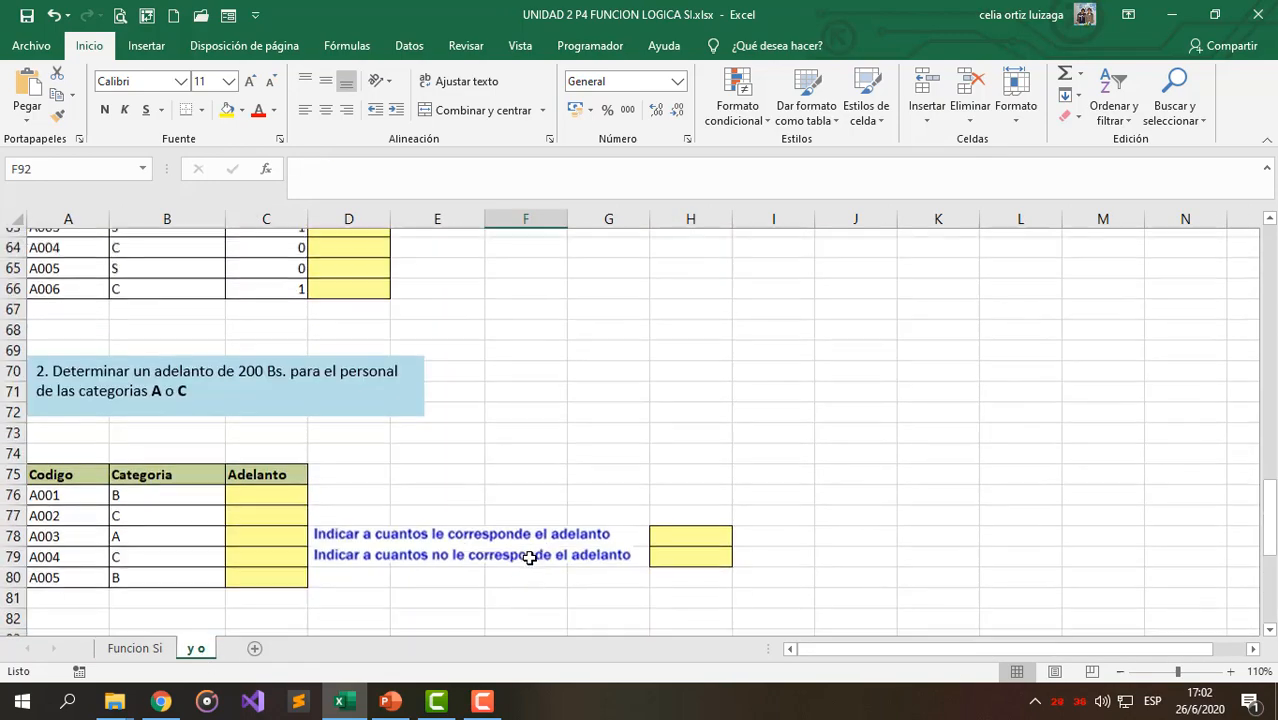
scroll(530, 557, up, 11)
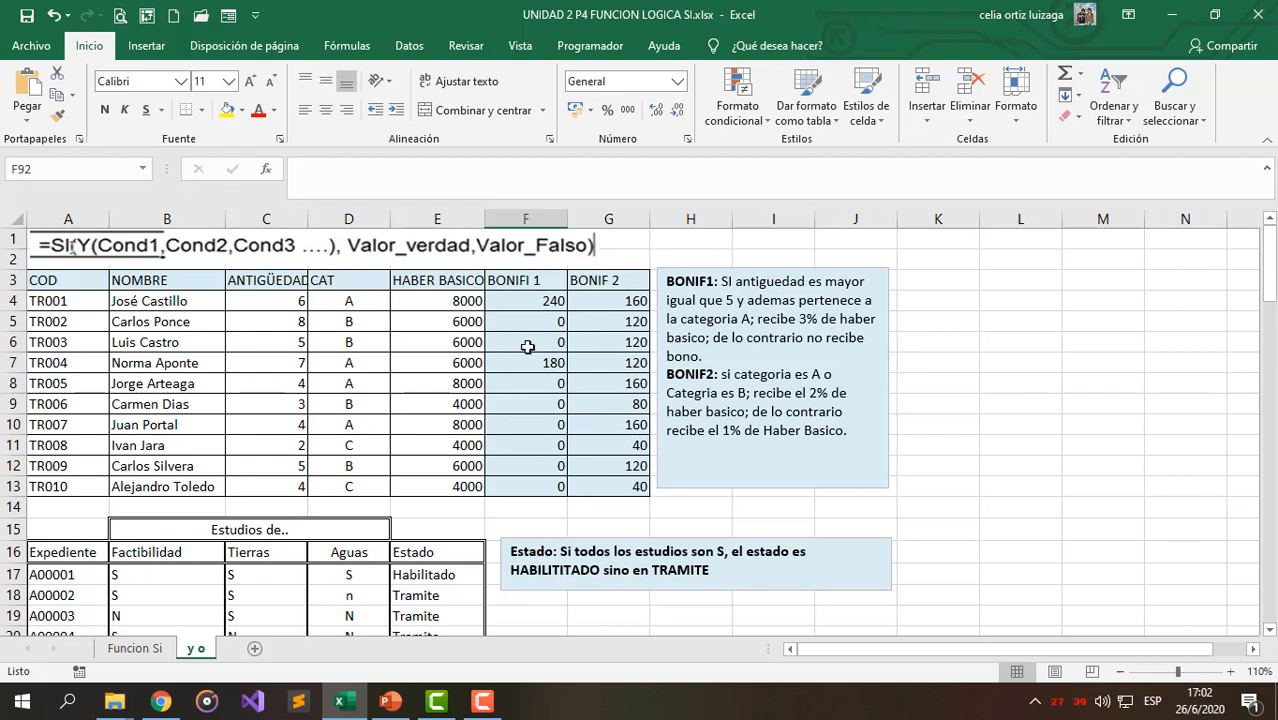
drag(523, 300, 516, 486)
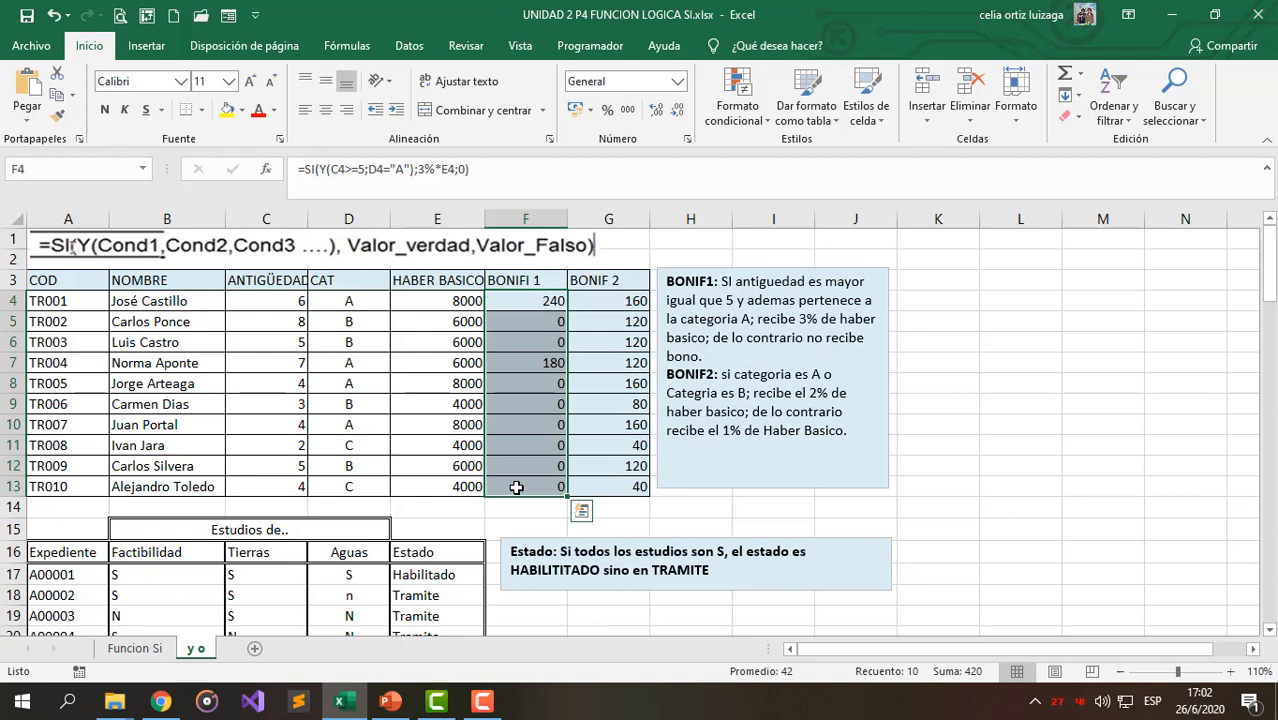
key(Delete)
drag(596, 300, 587, 469)
key(Delete)
click(531, 301)
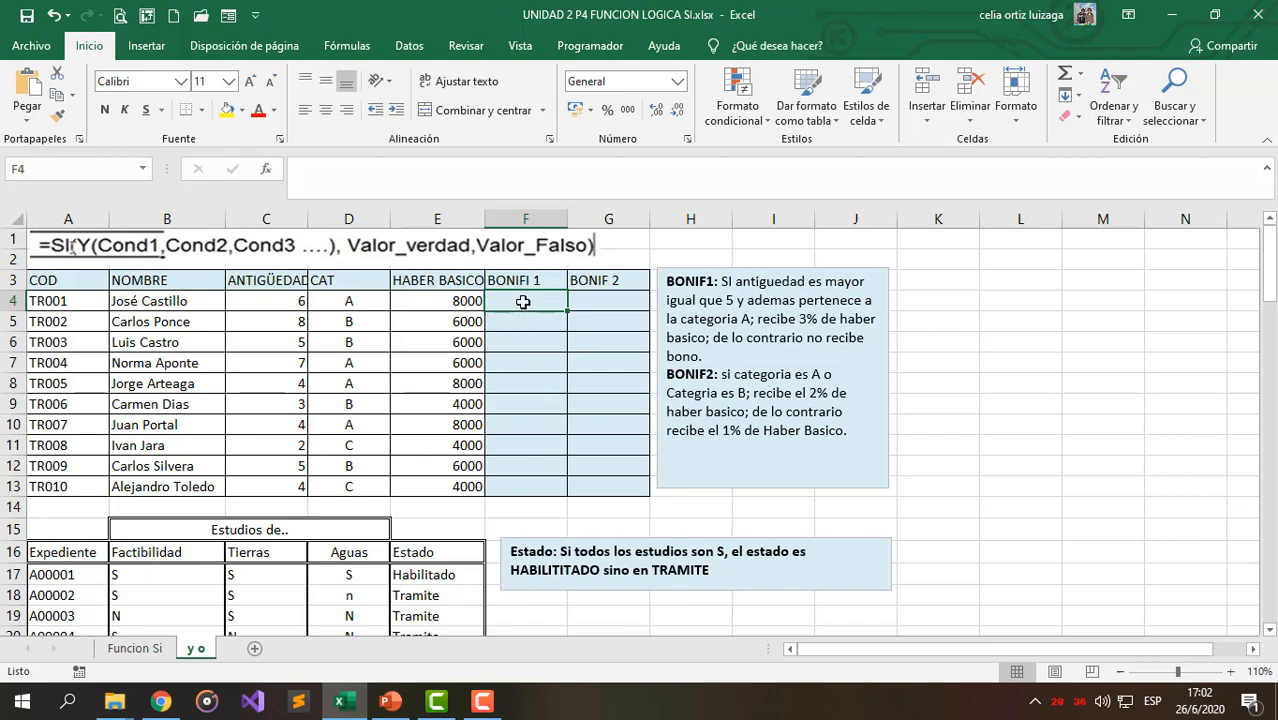
- Color the connecting word "y" red in the BONIF1 rule of the text box beside the table
double_click(727, 281)
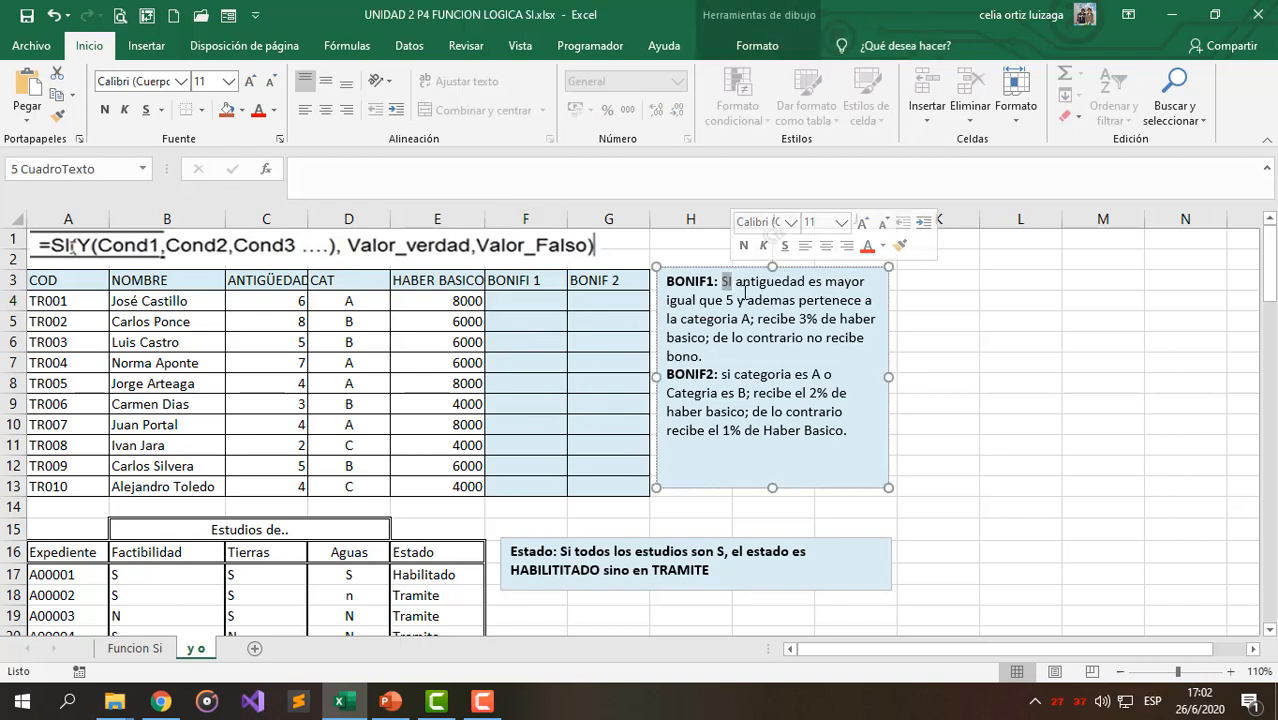
drag(757, 282, 784, 283)
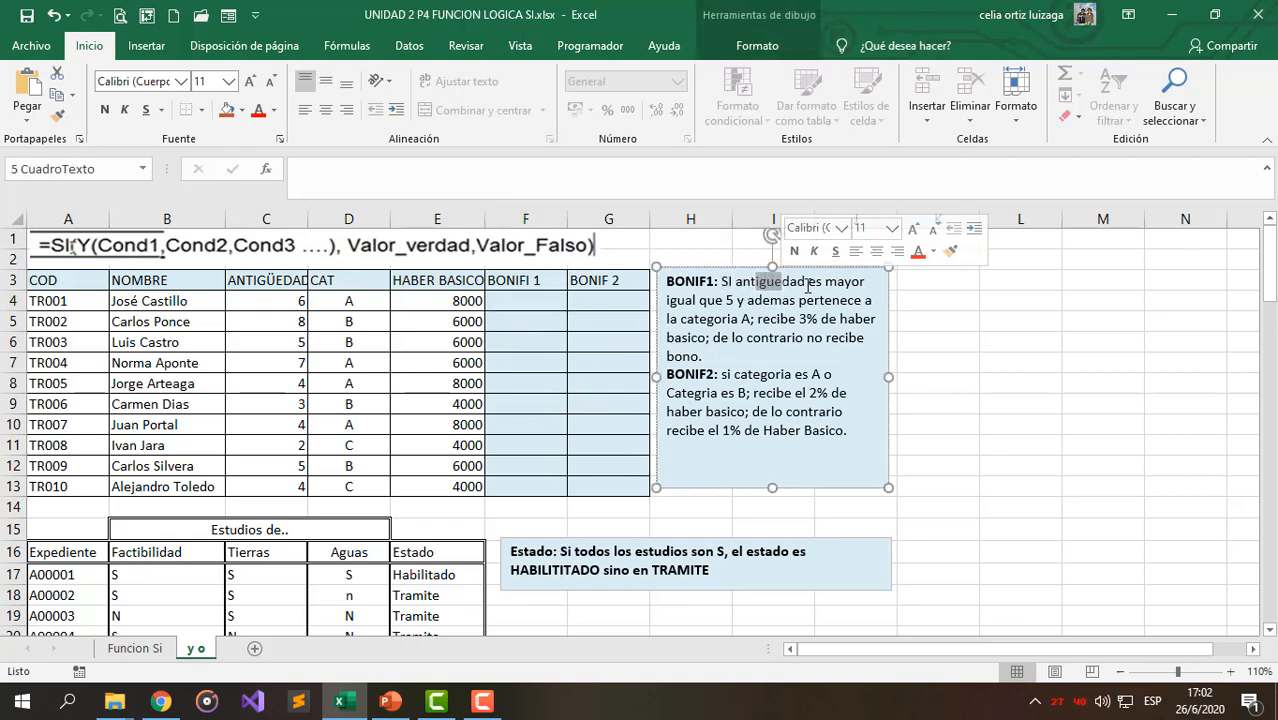
double_click(729, 300)
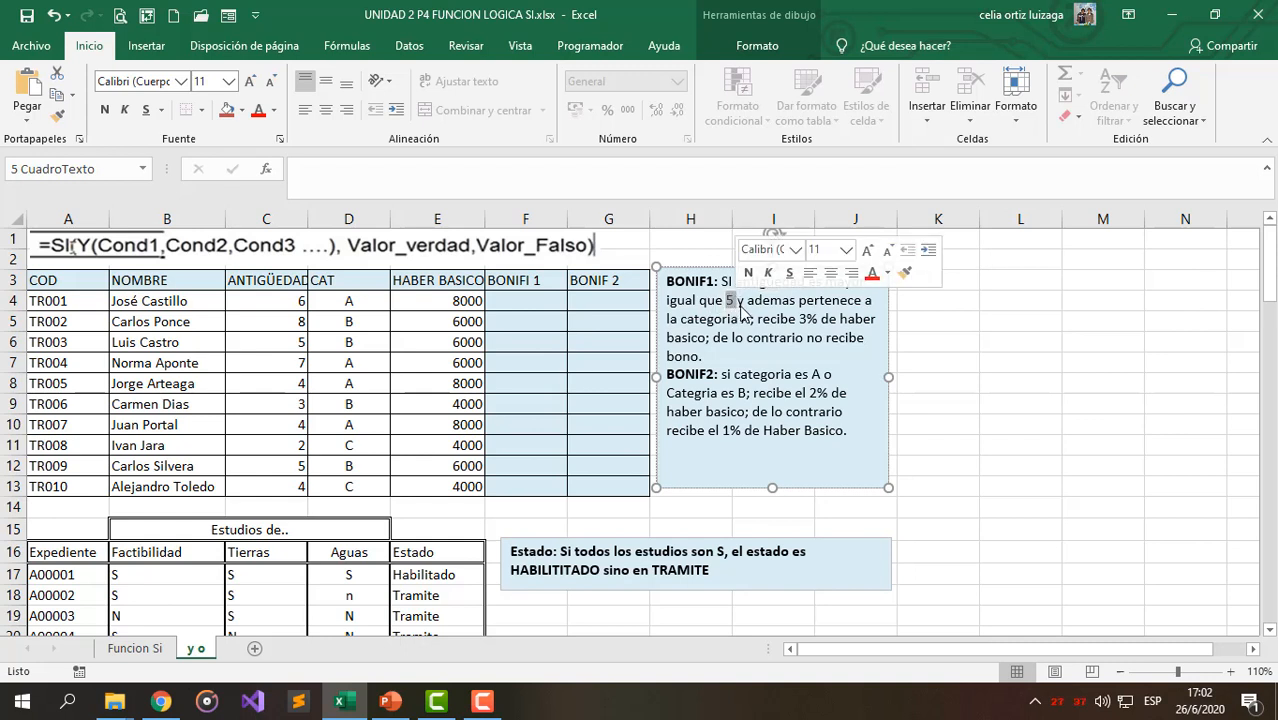
click(741, 302)
drag(742, 302, 736, 302)
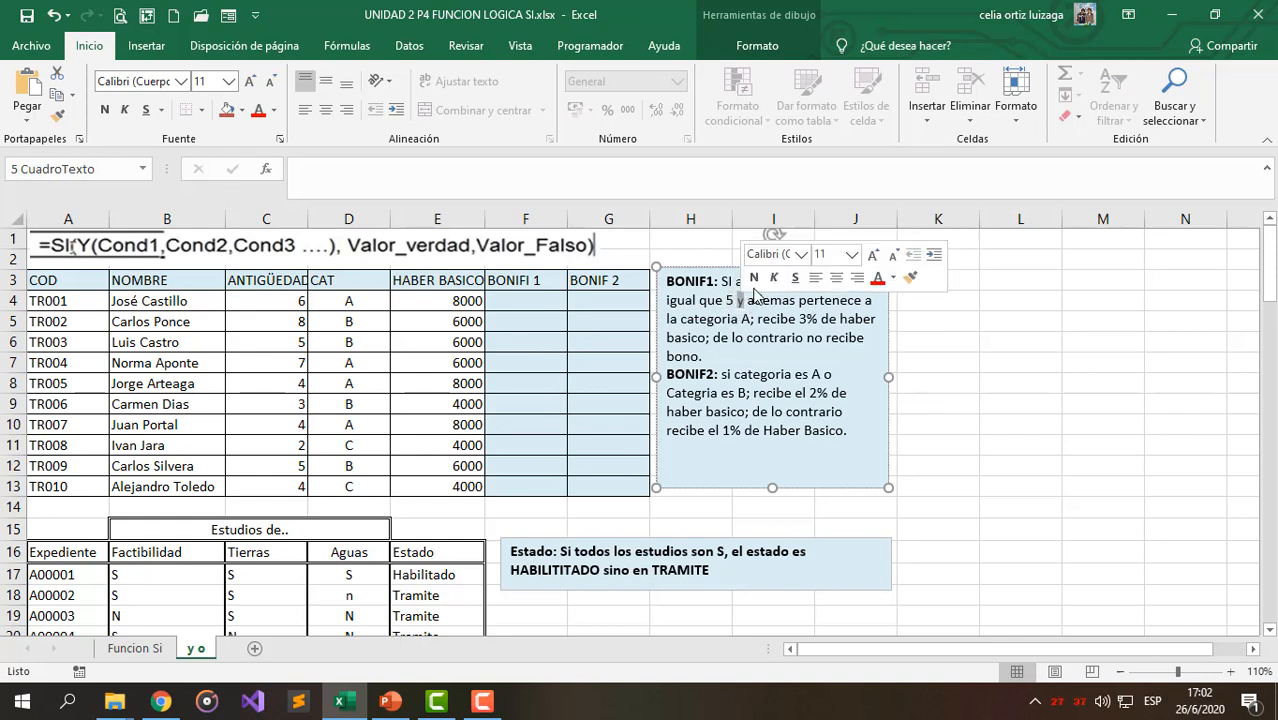
click(878, 281)
click(773, 330)
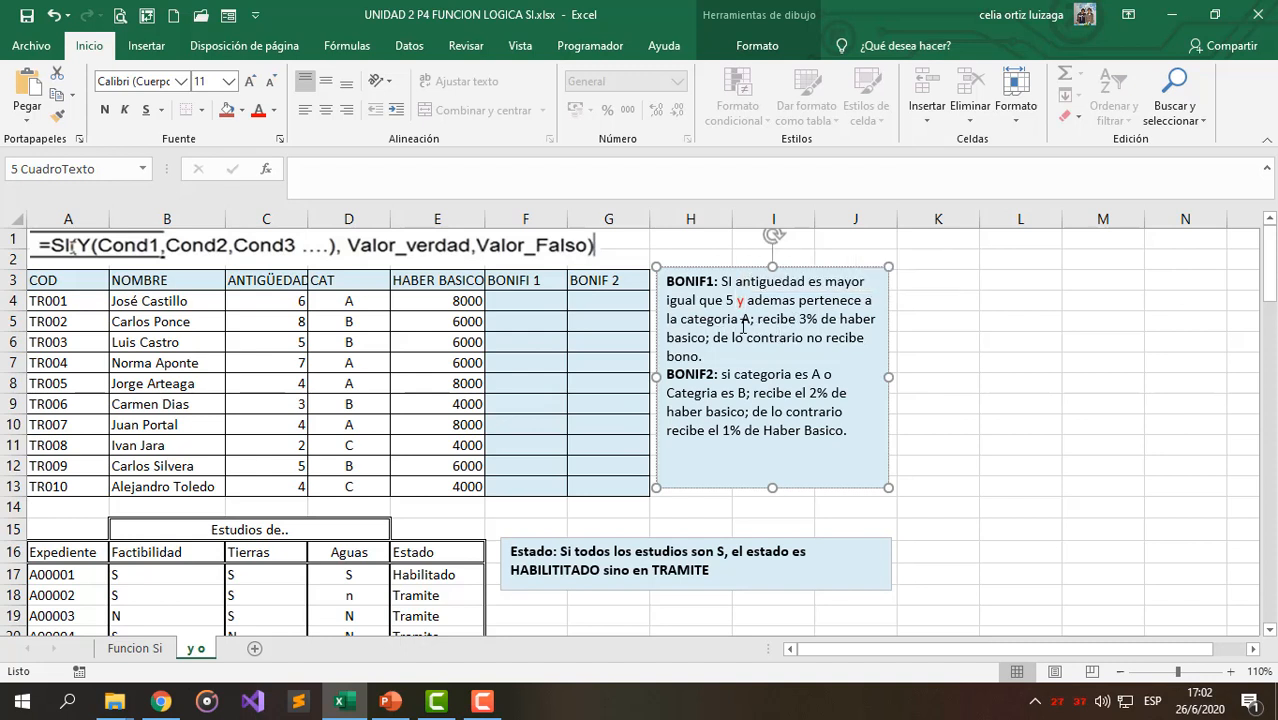
- Start a SI formula in F4 with a nested Y function whose first condition is C4>=5, followed by a semicolon
click(531, 304)
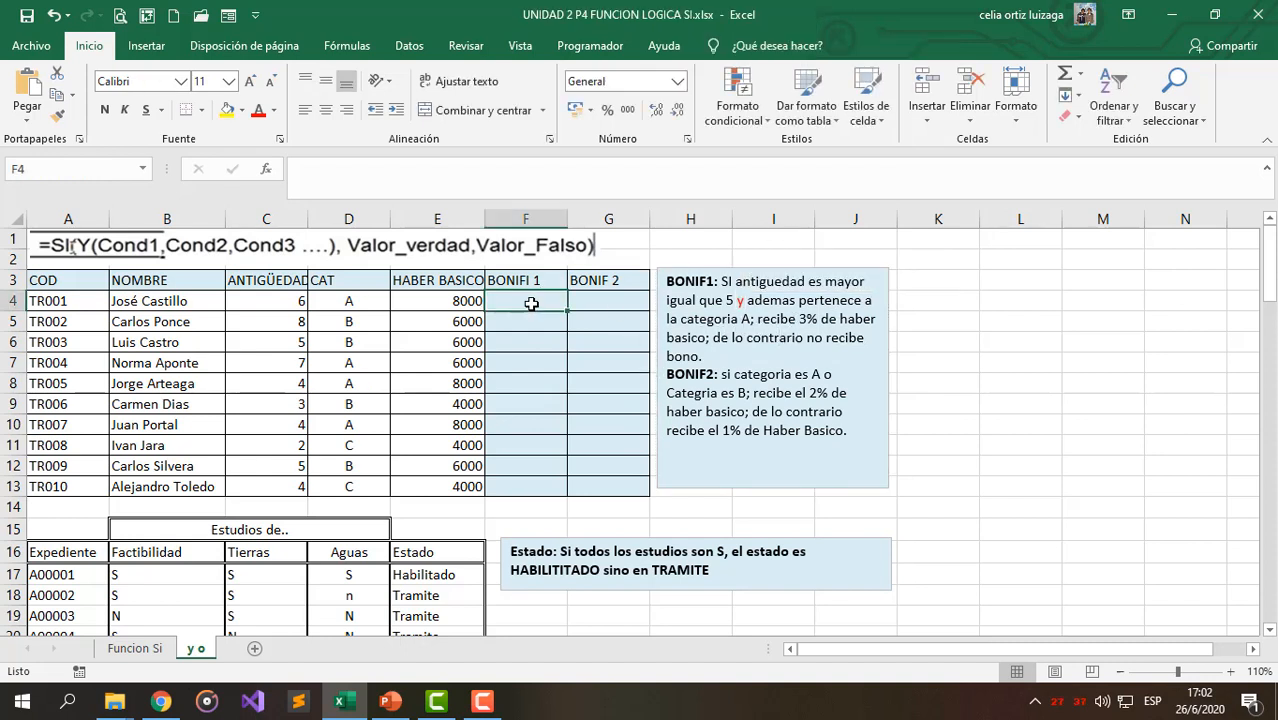
text(=si)
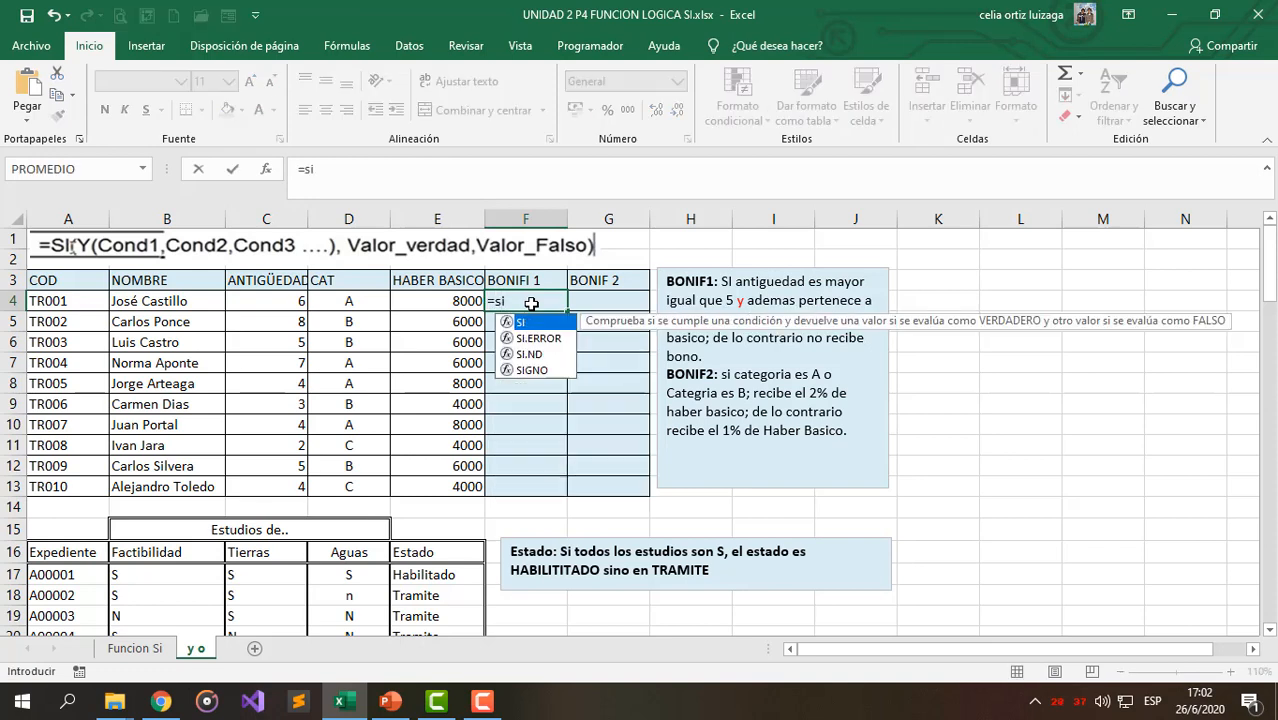
key(Tab)
text(y)
key(Tab)
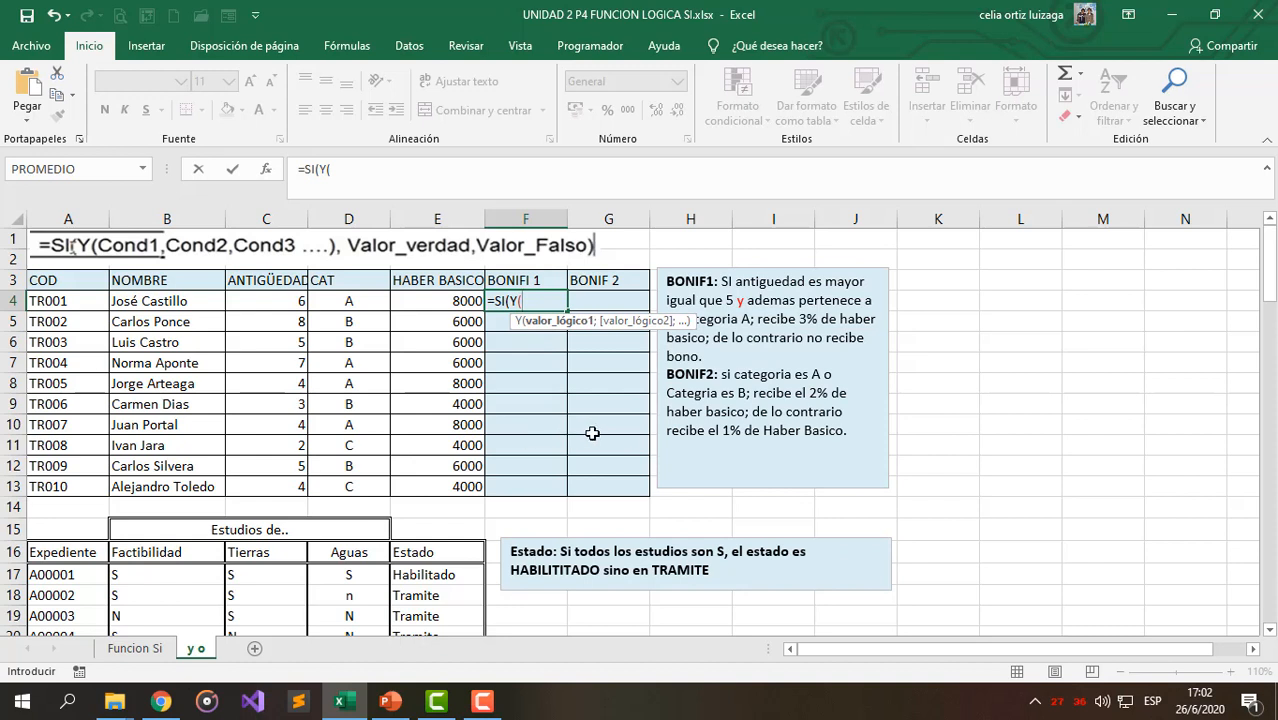
click(246, 304)
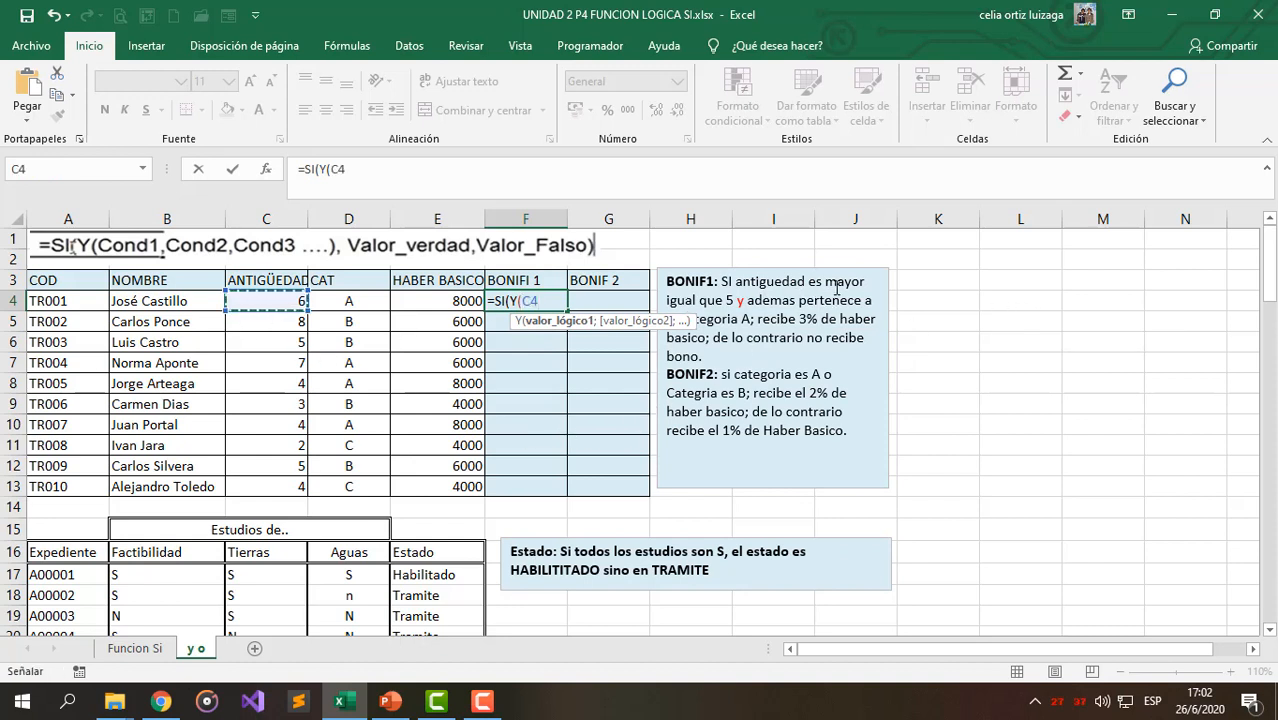
text(>)
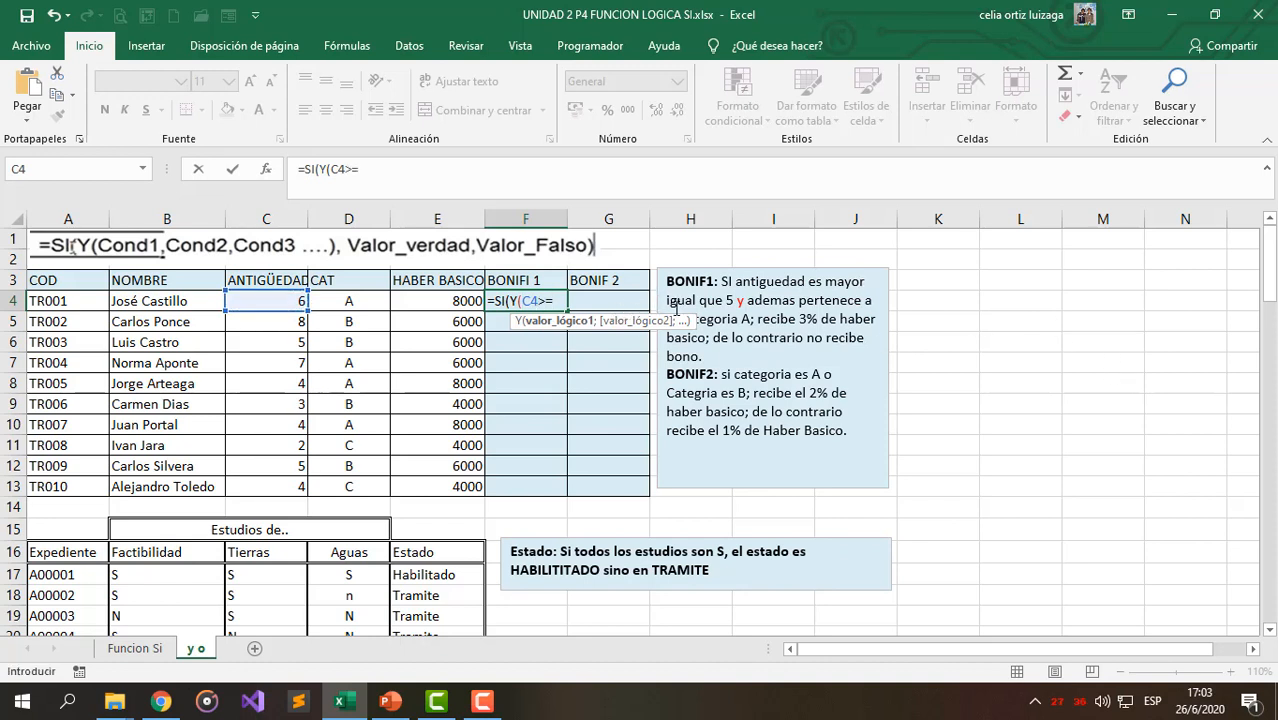
text(=5;)
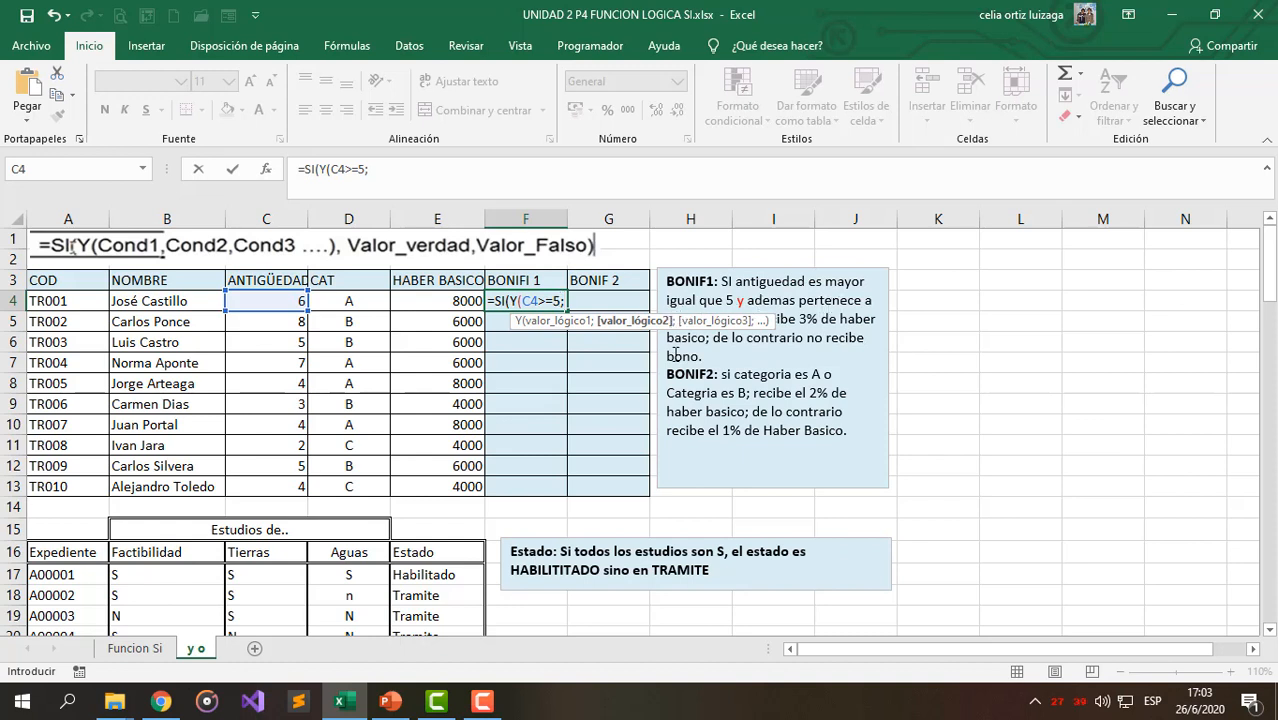
- Add D4="A" as the second condition of the Y function in F4 and close that function
drag(590, 318, 592, 348)
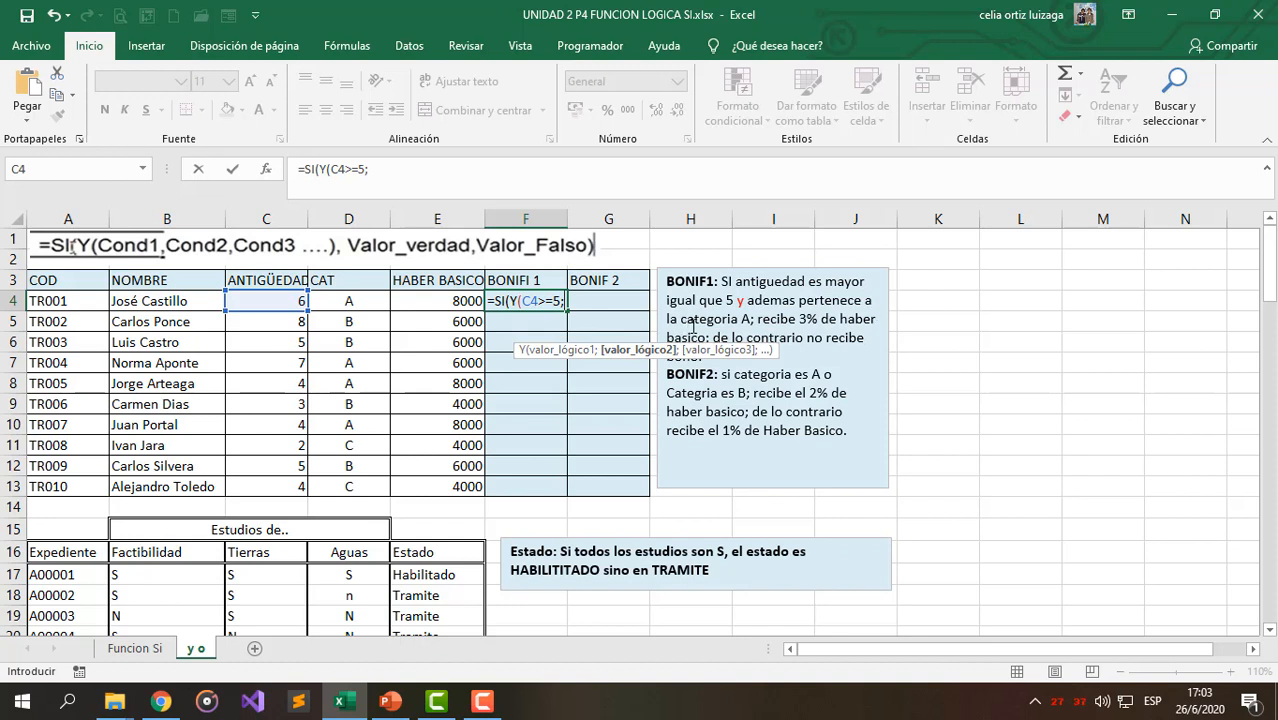
click(353, 302)
text(=)
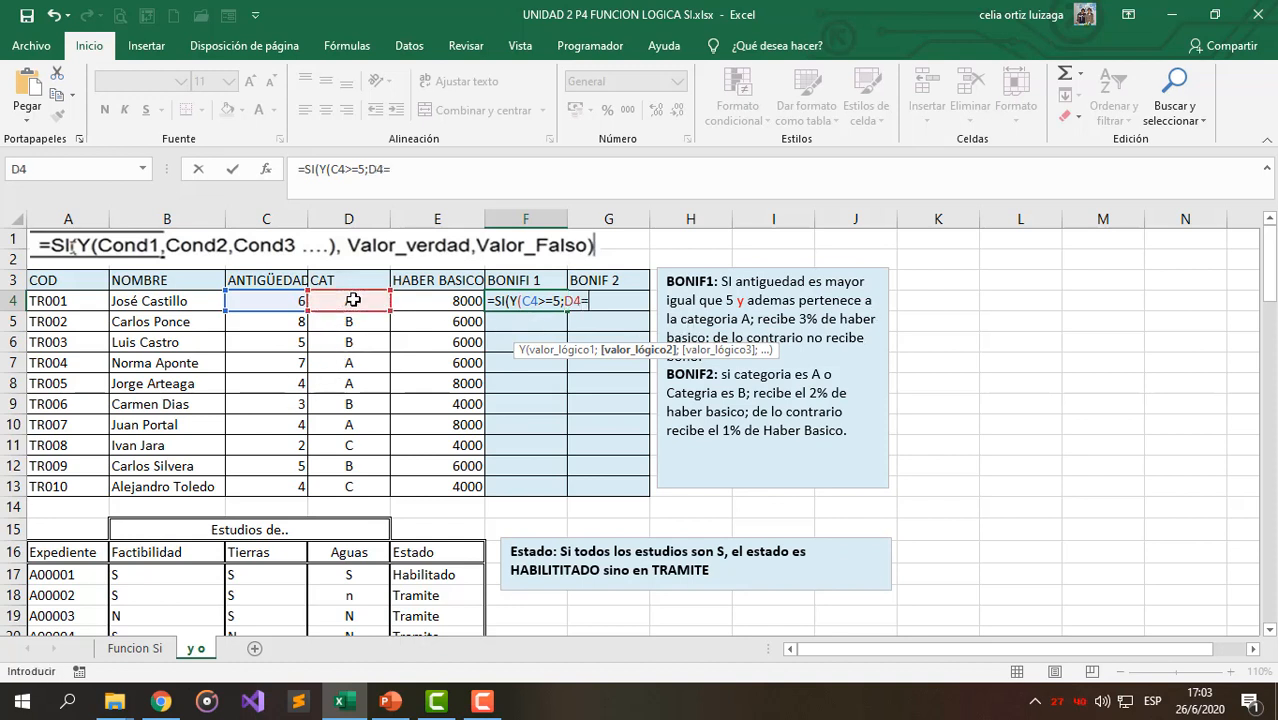
text("A"))
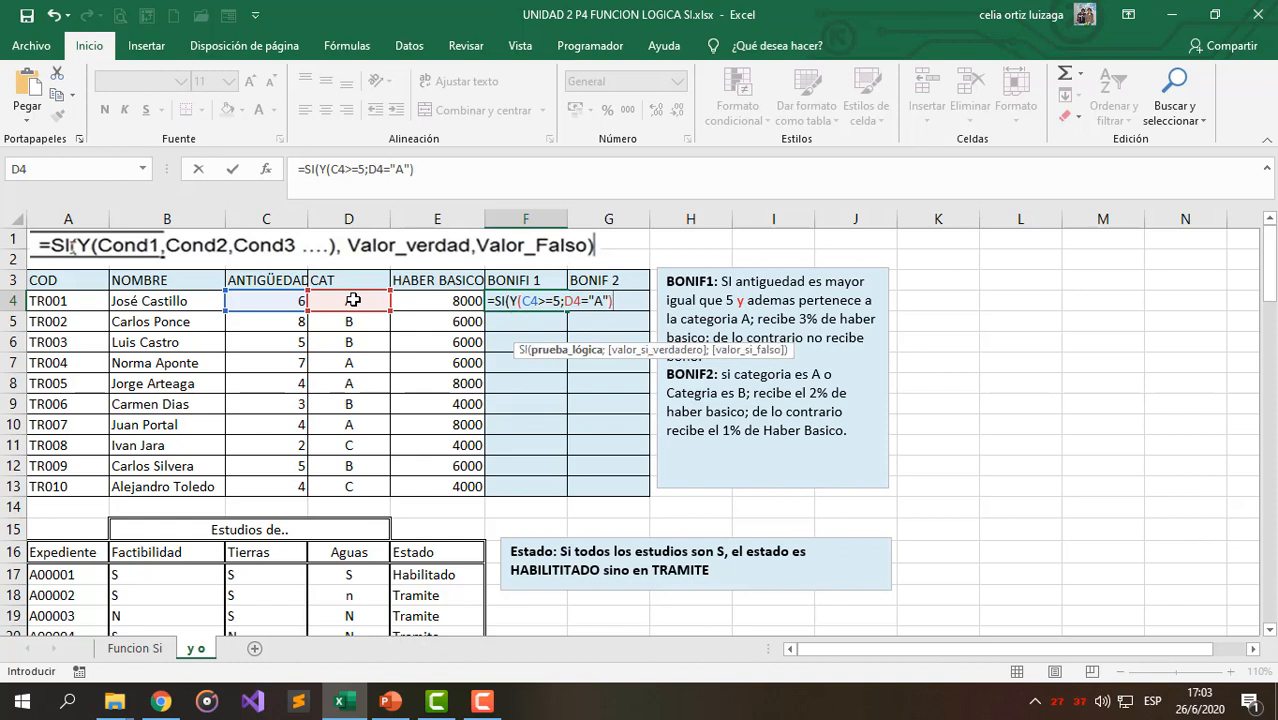
- Add E4*3% as the true outcome of the SI formula in F4, after a semicolon separator
text(;)
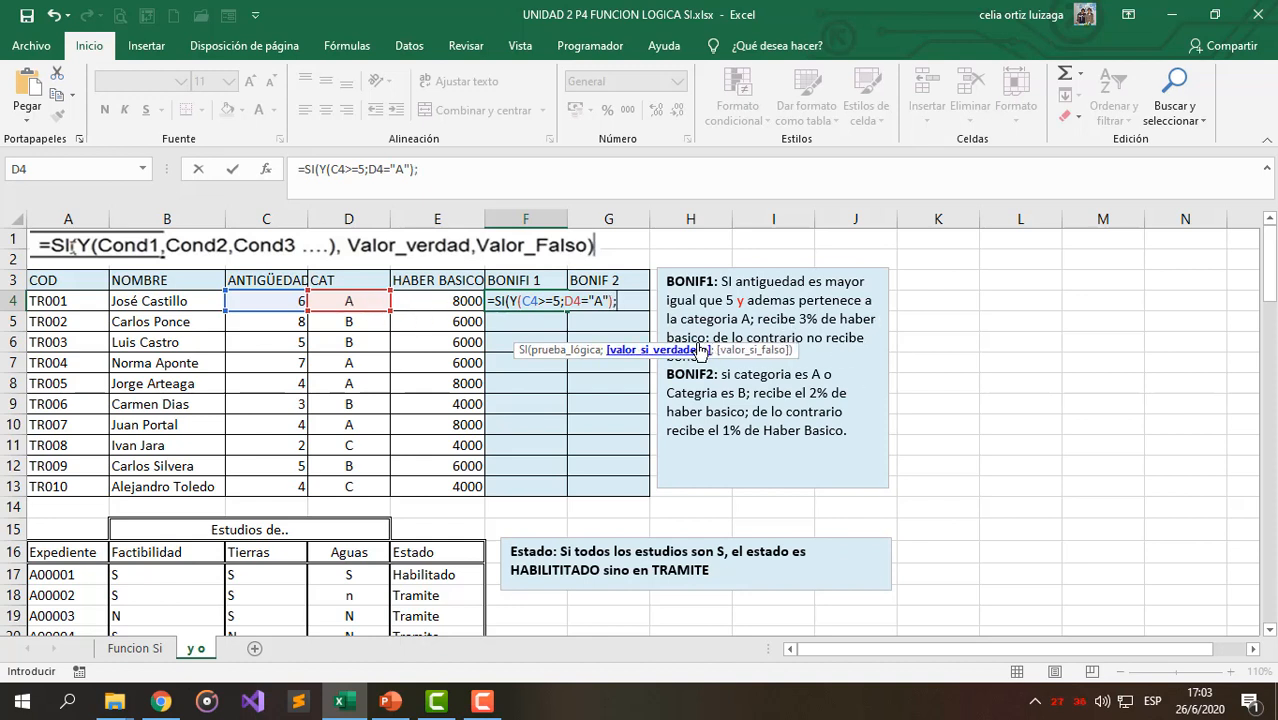
click(432, 300)
text(*3)
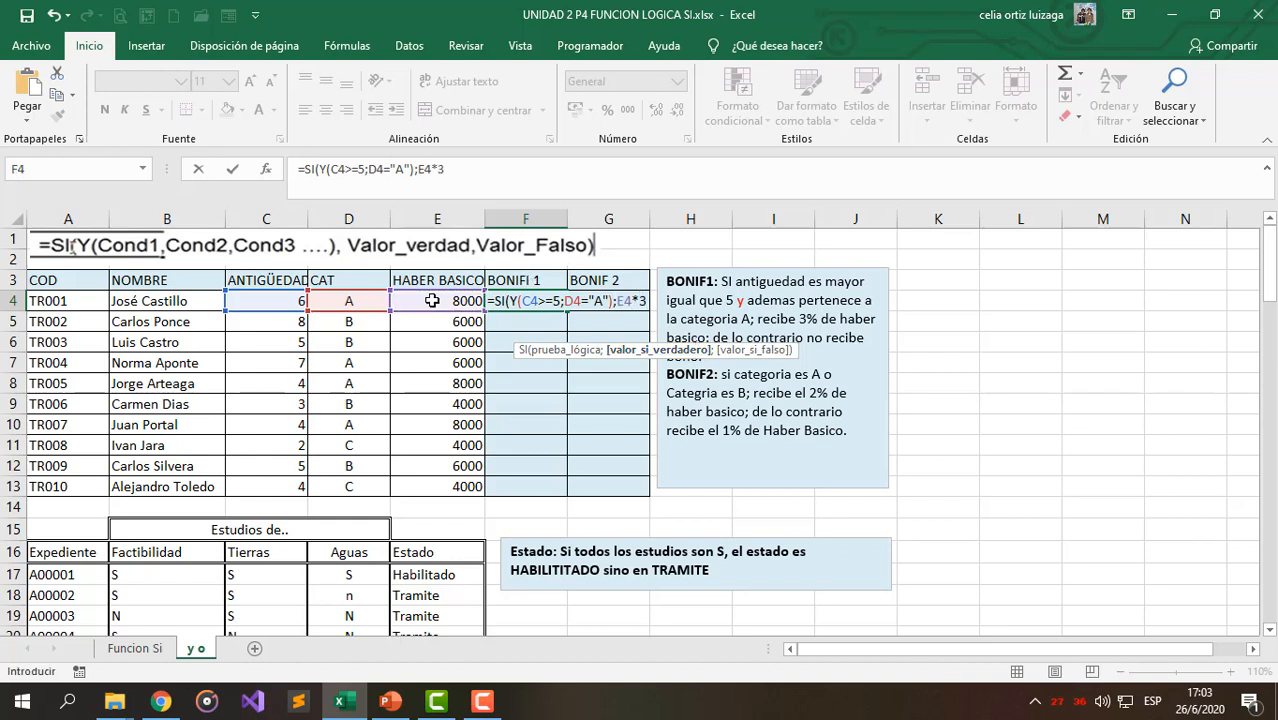
text(%)
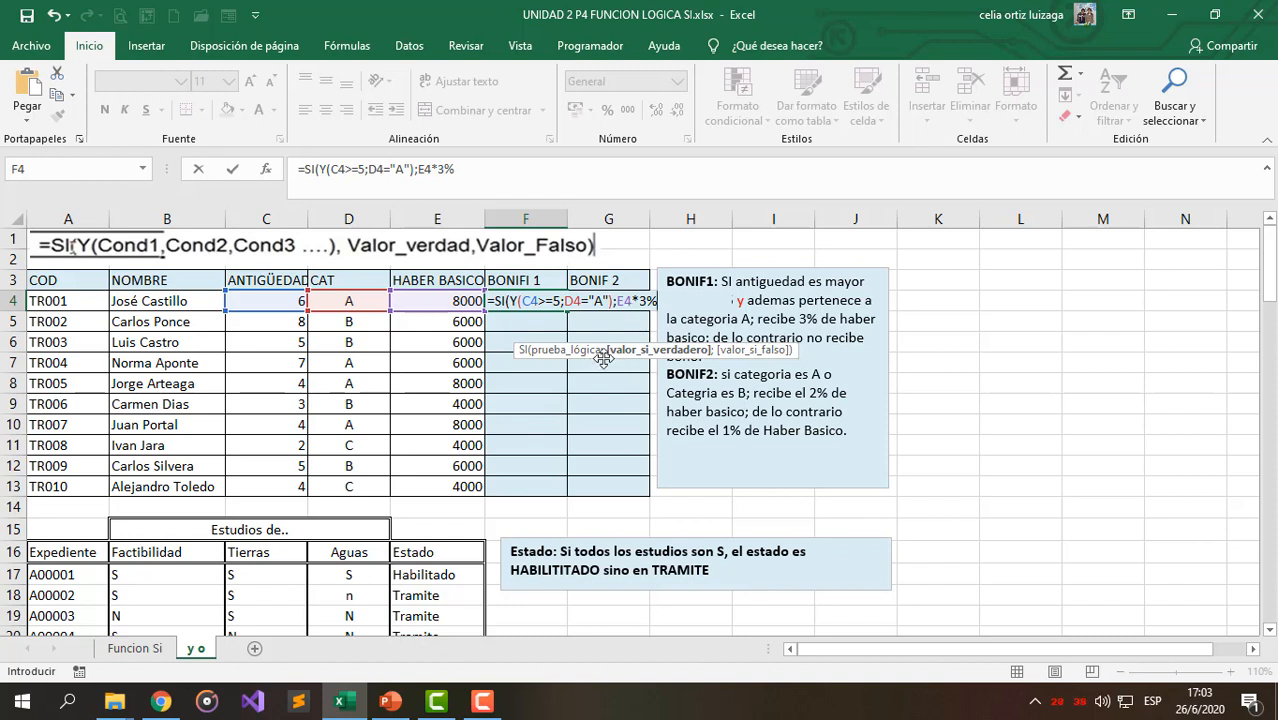
- Complete the SI formula in F4 with 0 as the false outcome, close it and enter it
drag(600, 358, 603, 426)
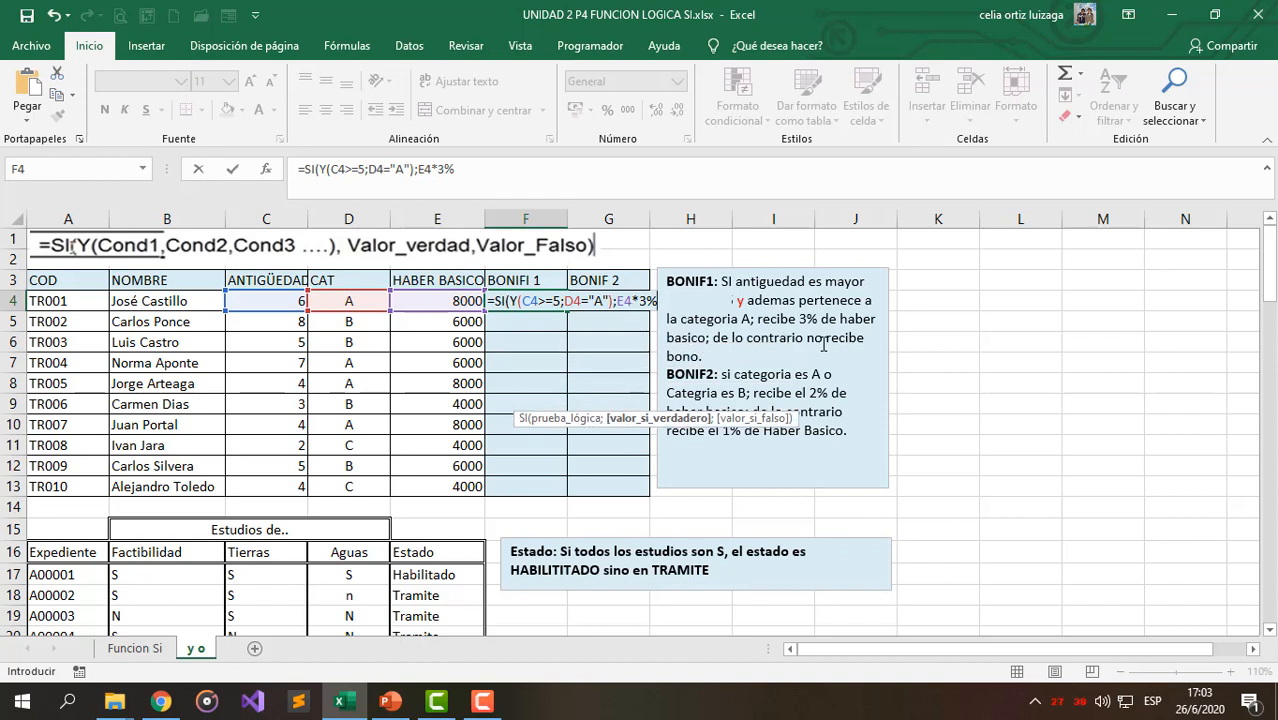
text(;)
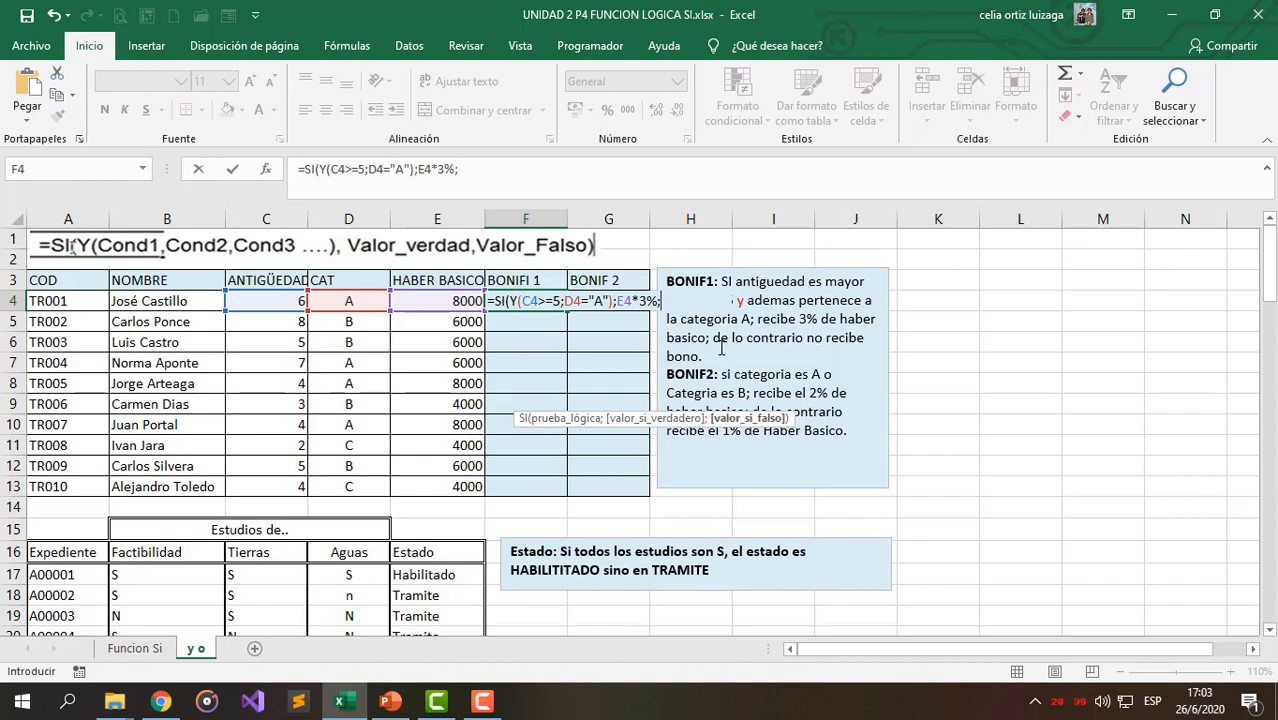
text(0))
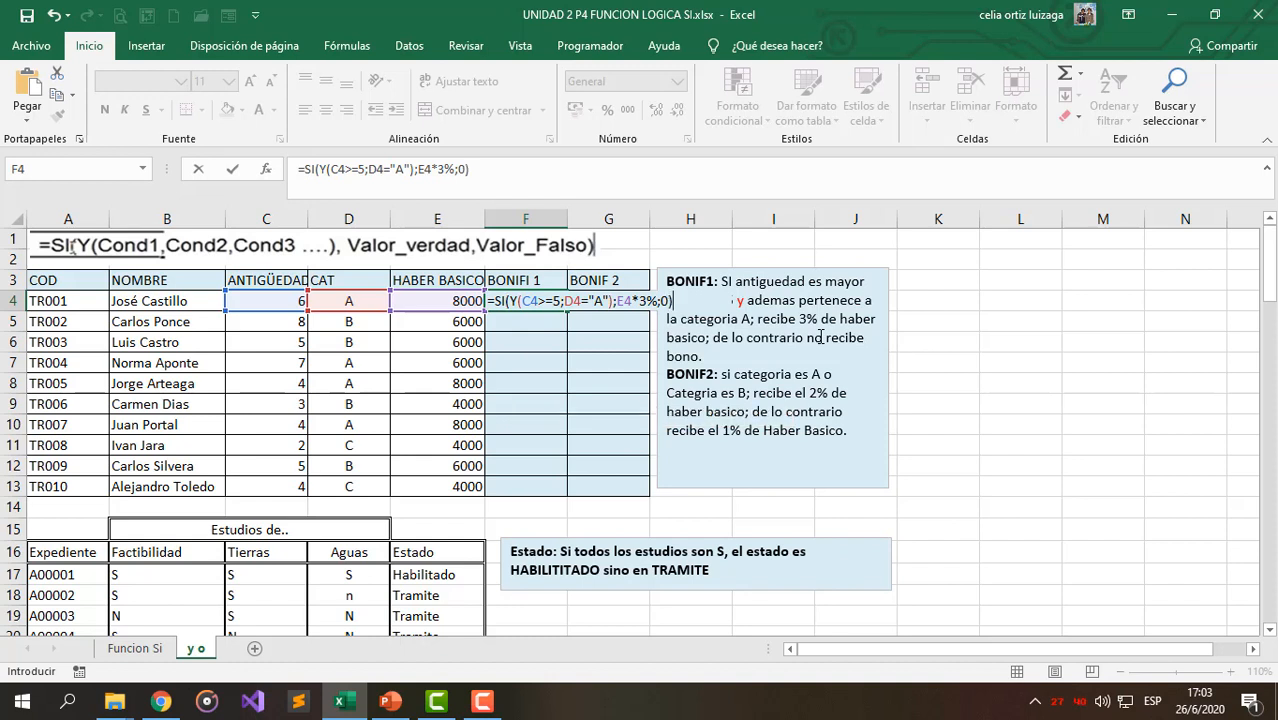
click(509, 300)
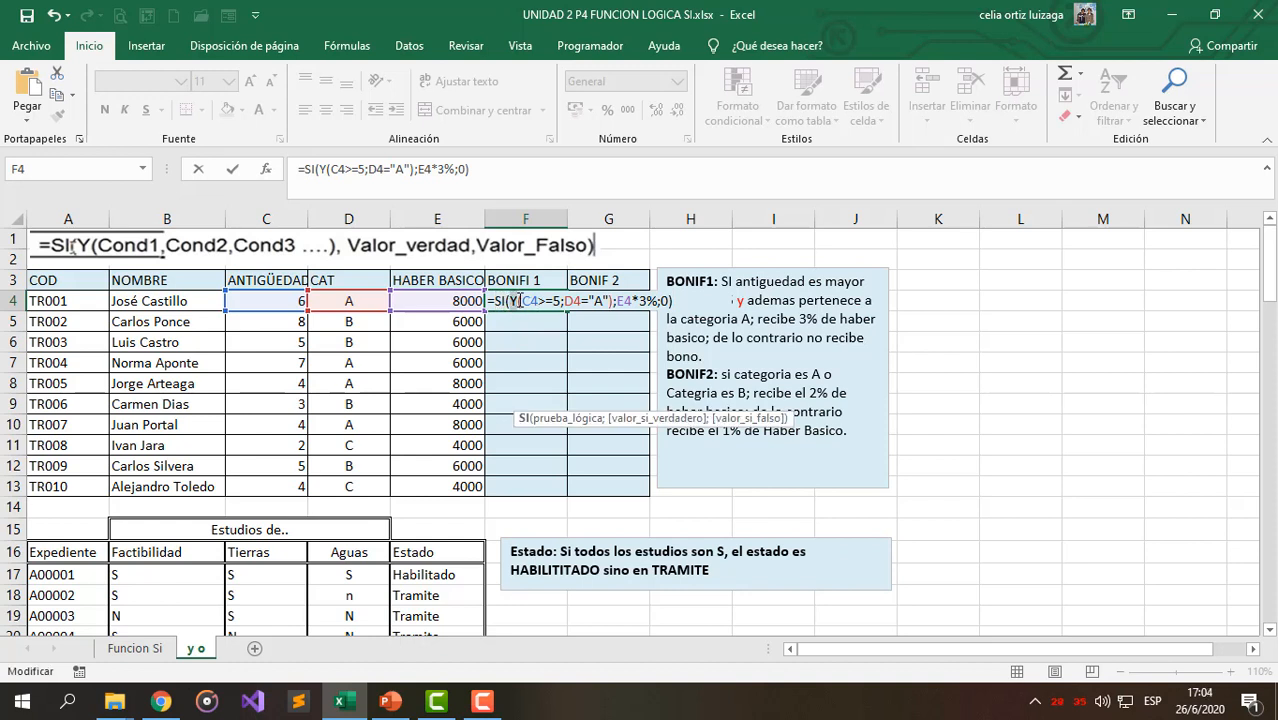
drag(608, 301, 617, 301)
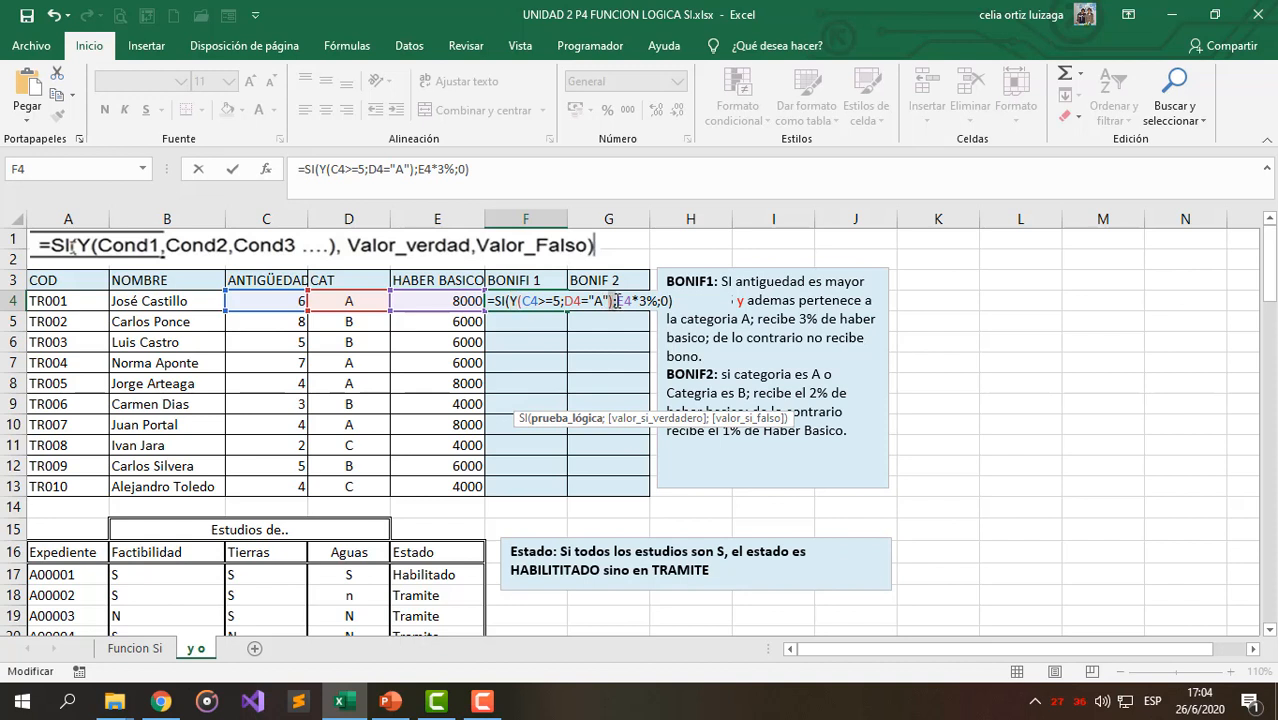
click(606, 301)
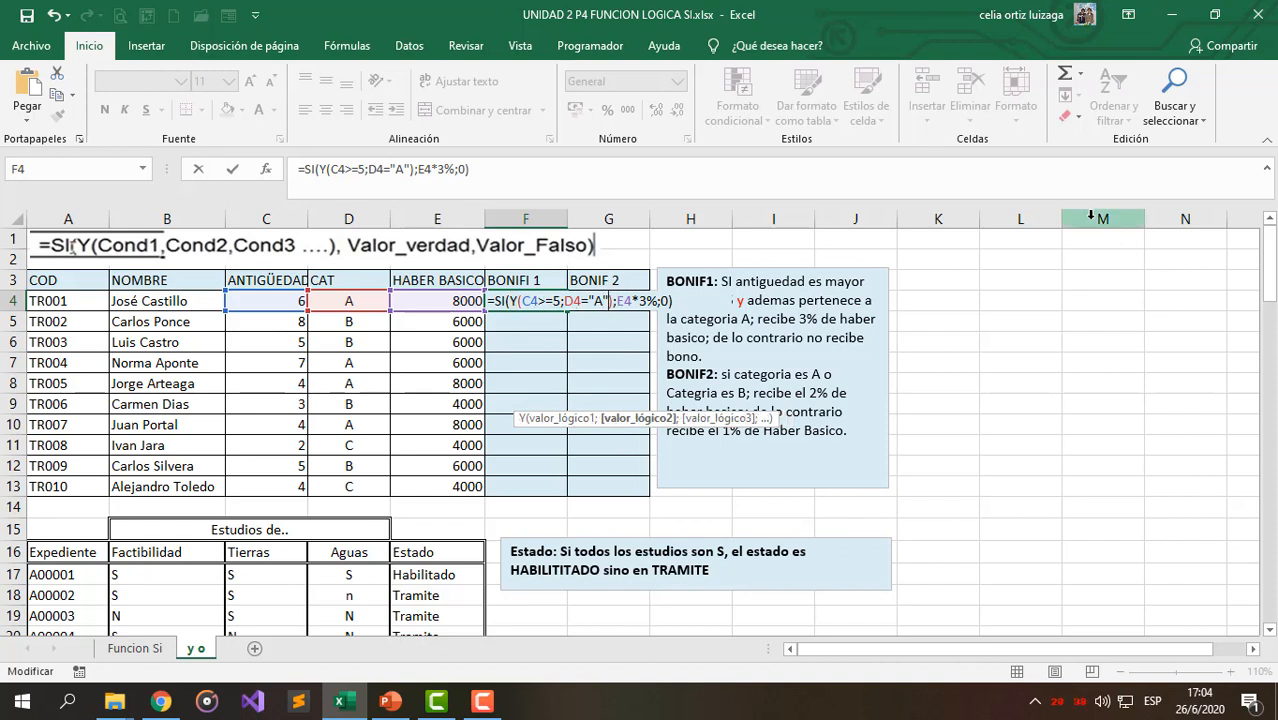
key(Return)
- Fill the BONIFI 1 formula from F4 down through F13 and check the copied formula in F7
click(555, 304)
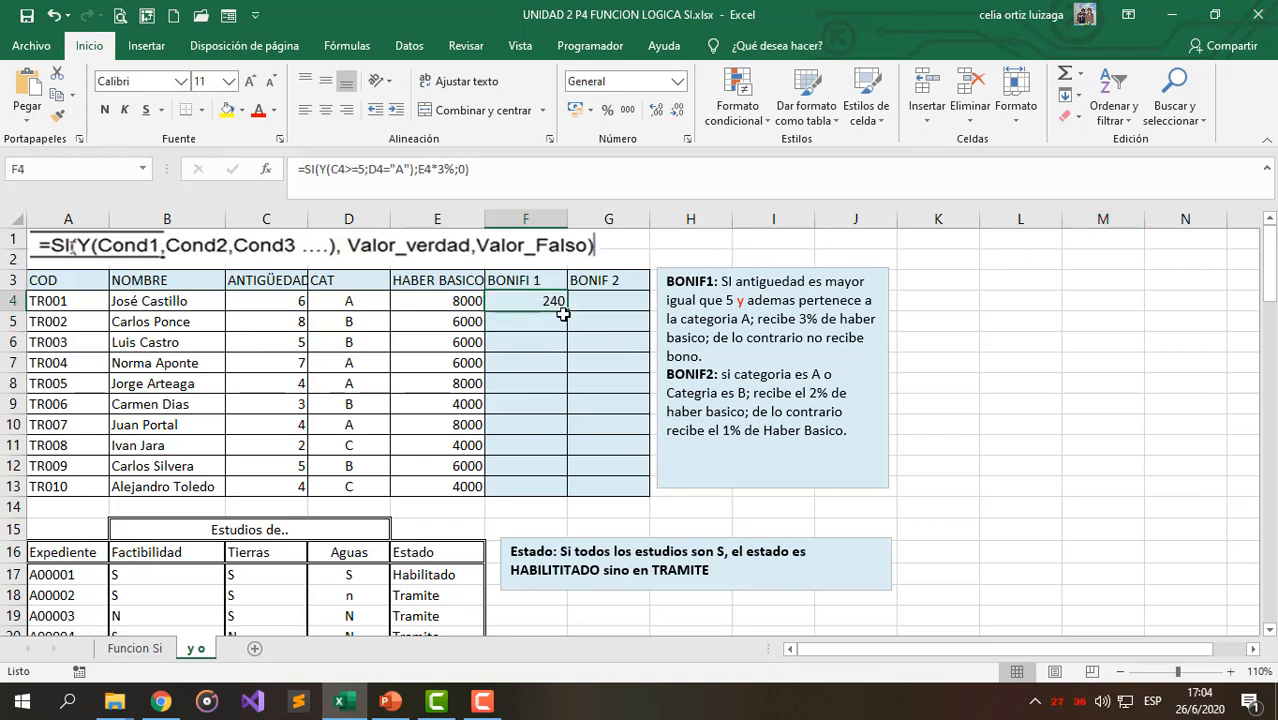
drag(563, 314, 570, 496)
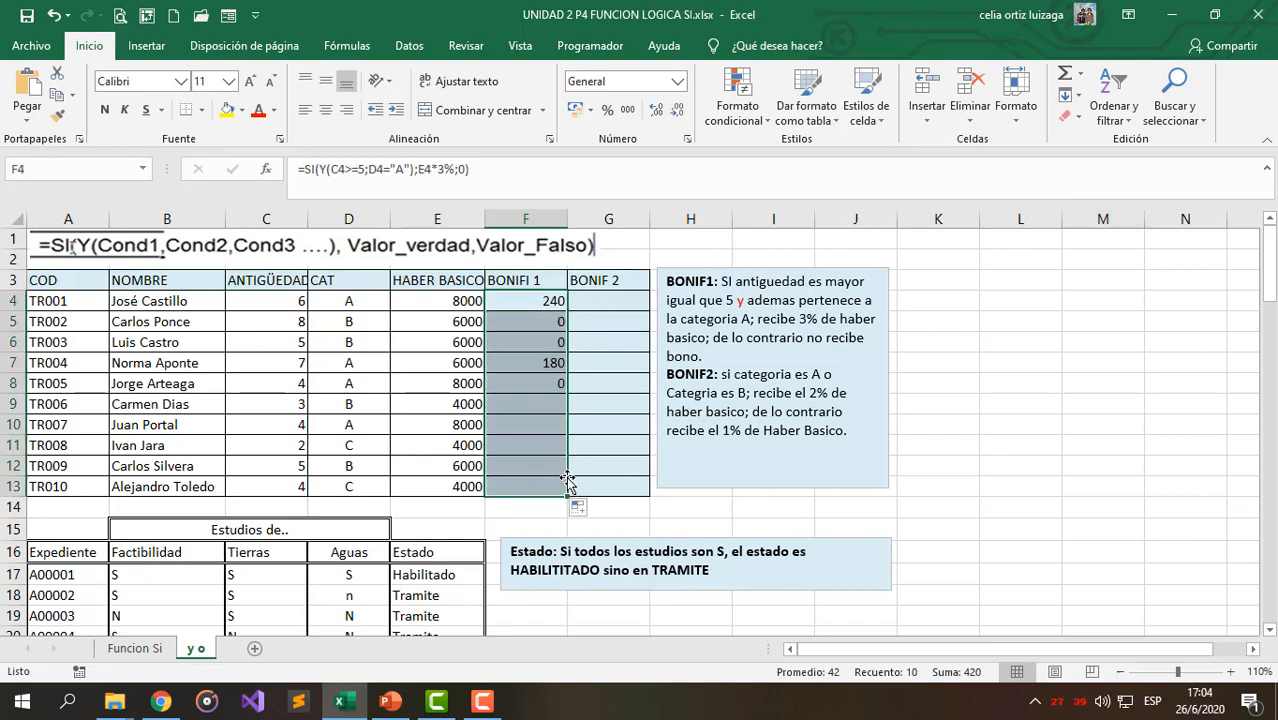
click(520, 306)
click(527, 360)
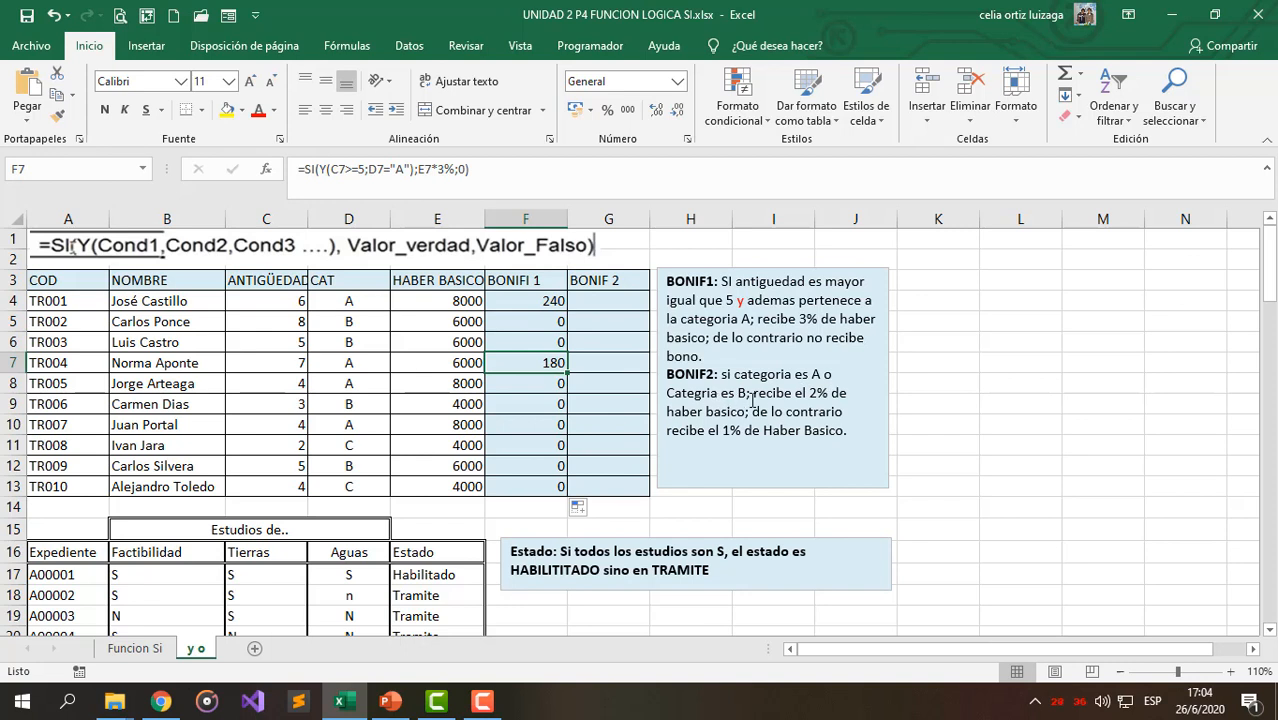
- Review the BONIF2 rule in the text box and start a SI formula with a nested O function in G4
drag(809, 393, 834, 398)
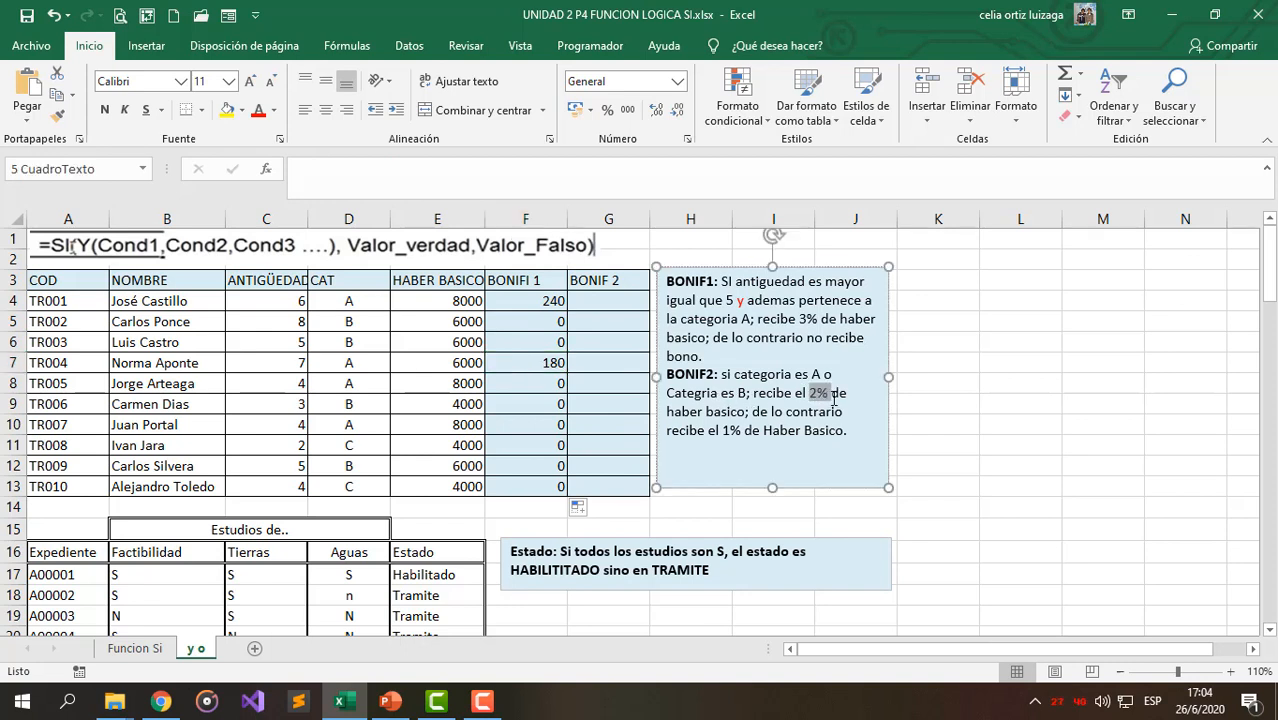
click(731, 413)
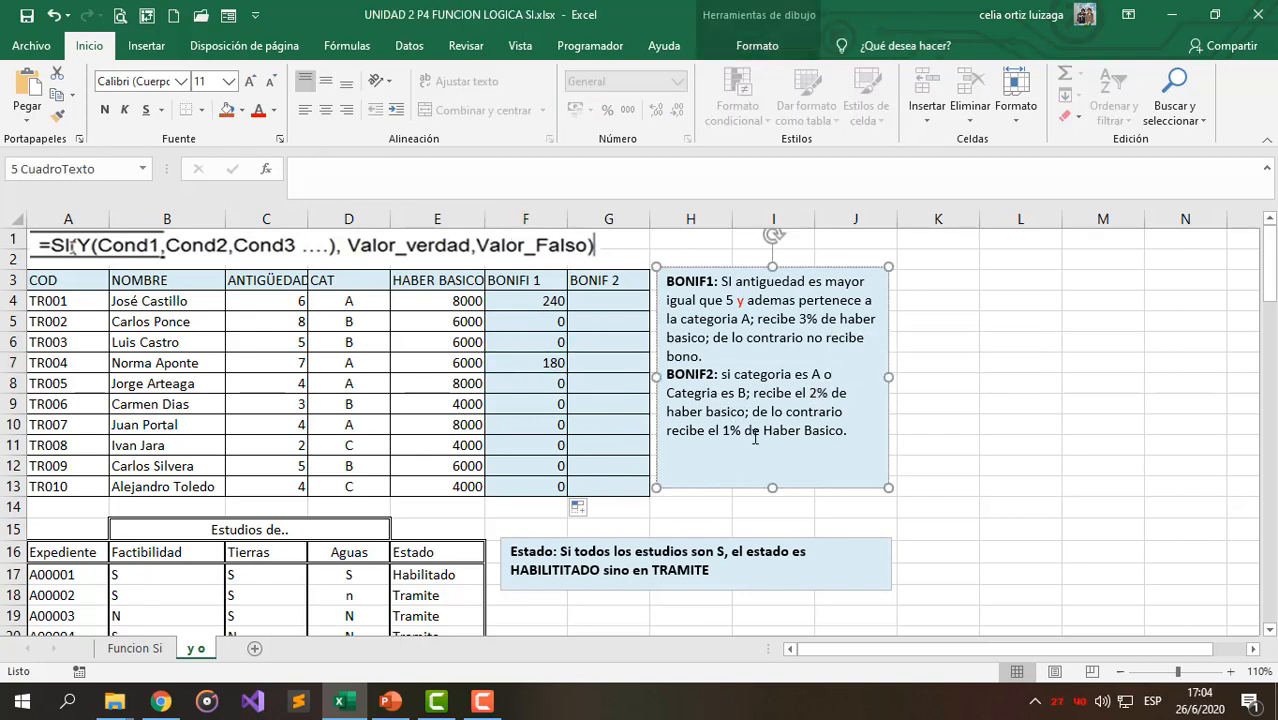
drag(795, 374, 825, 376)
click(620, 301)
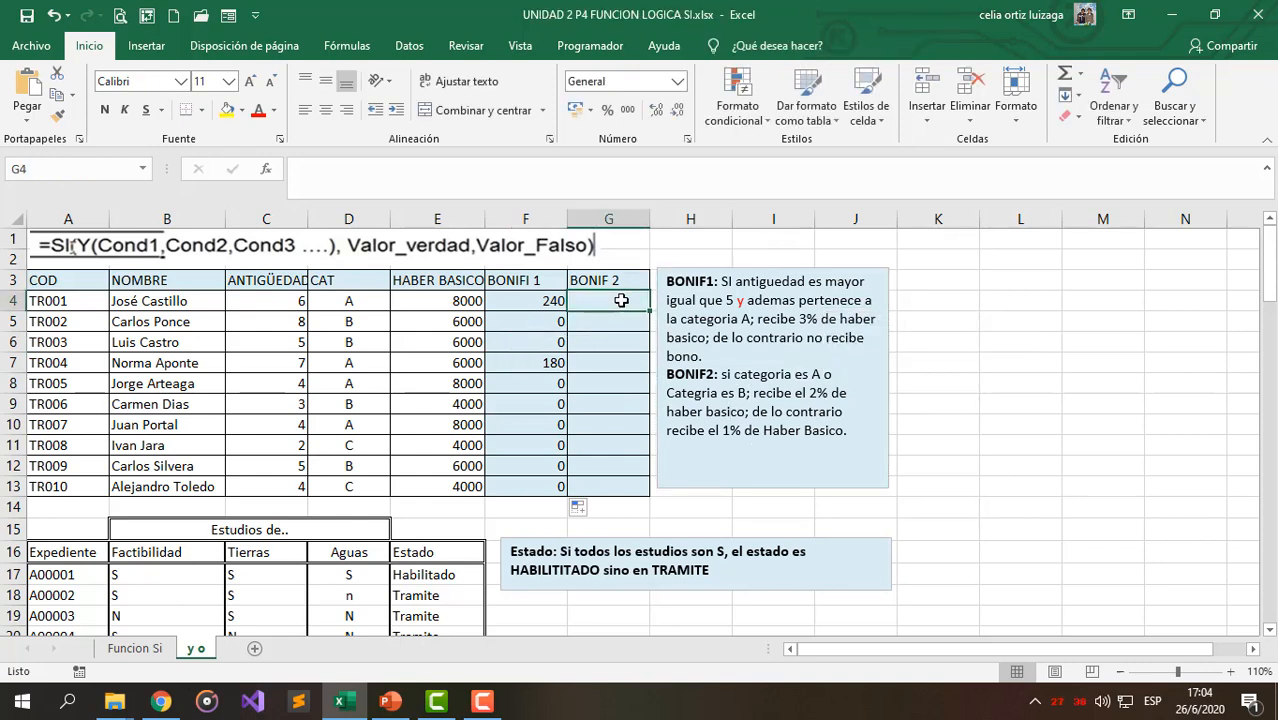
text(=SI()
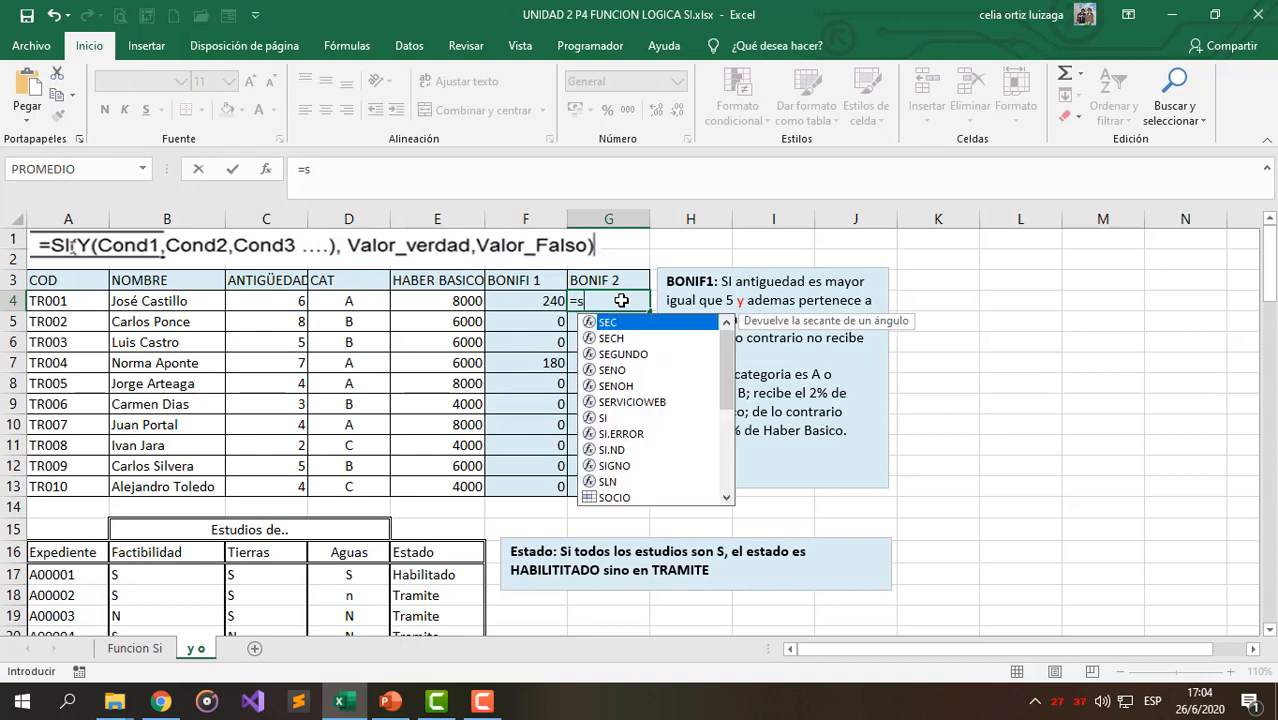
text(or)
key(BackSpace)
key(Tab)
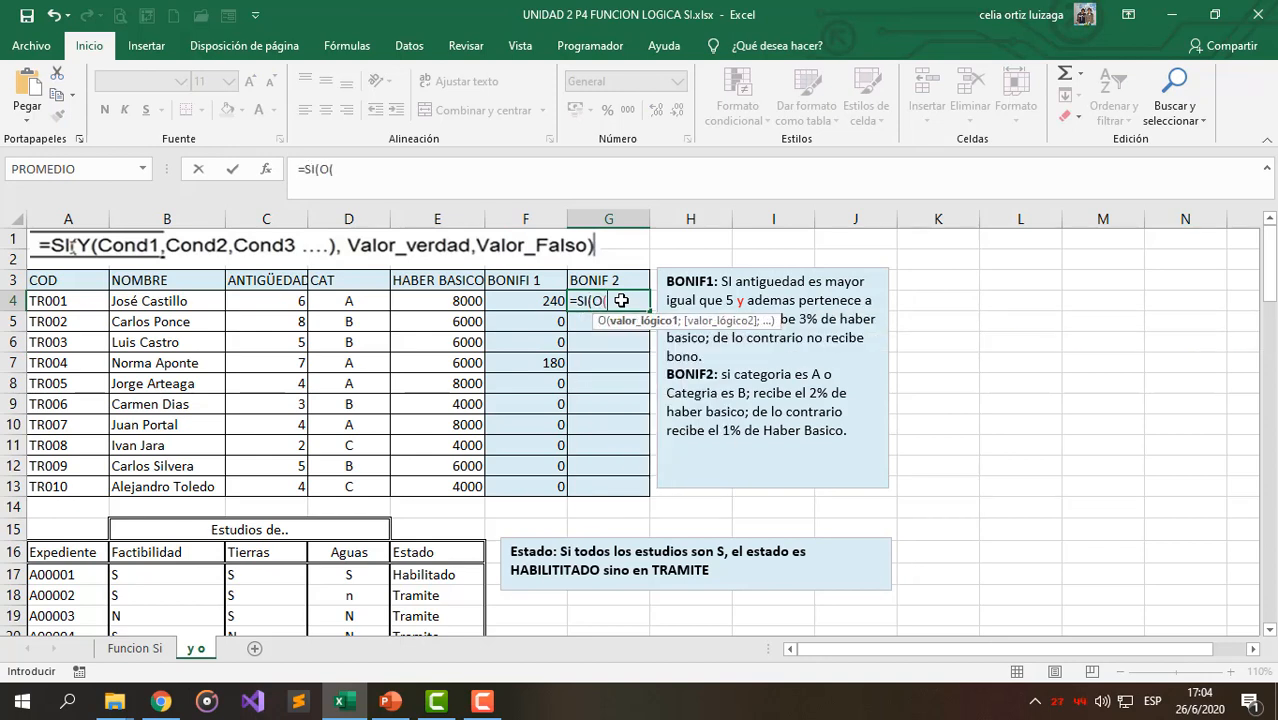
- Add D4="A" and D4="B" as the conditions of the O function in G4, close it and add a semicolon
click(330, 301)
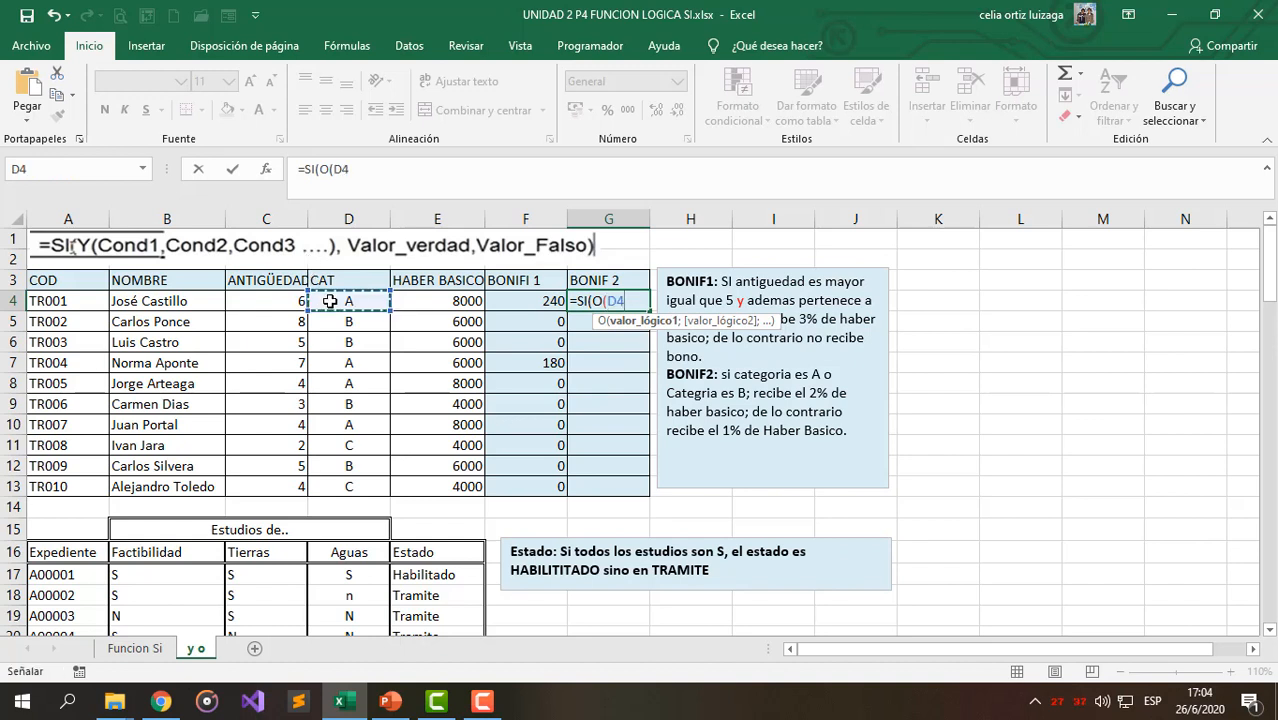
text(="A")
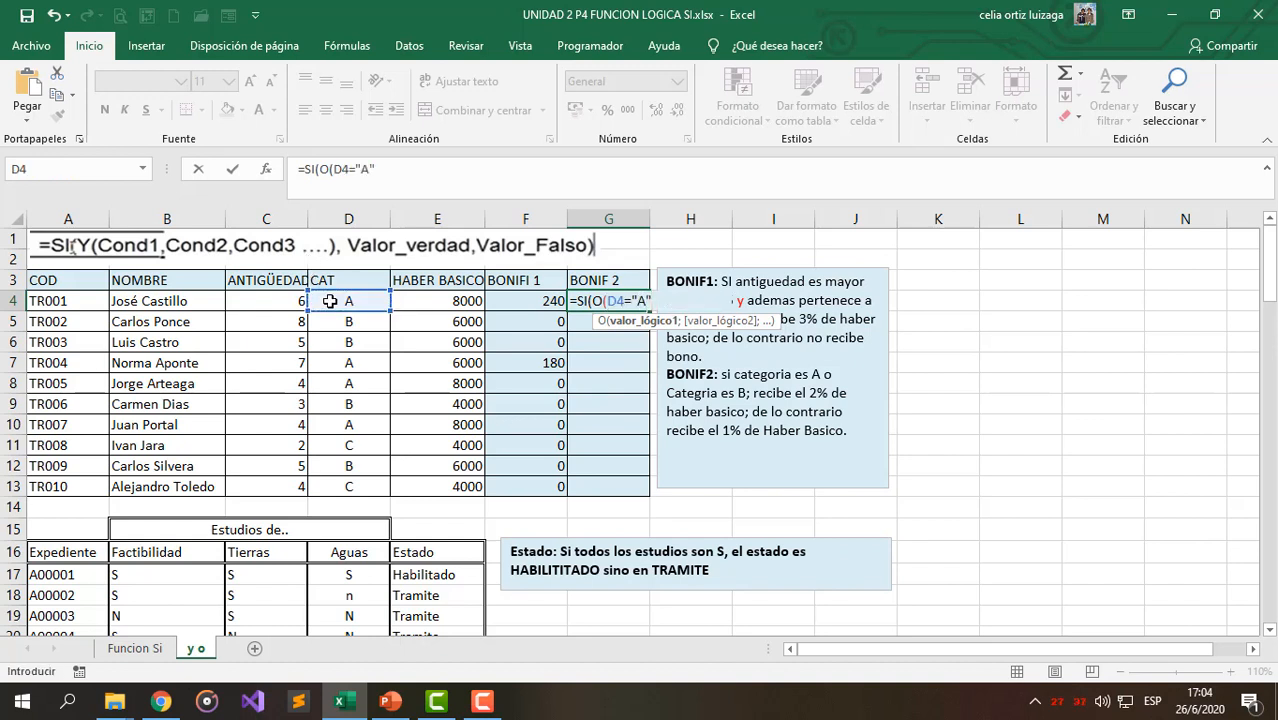
text(;)
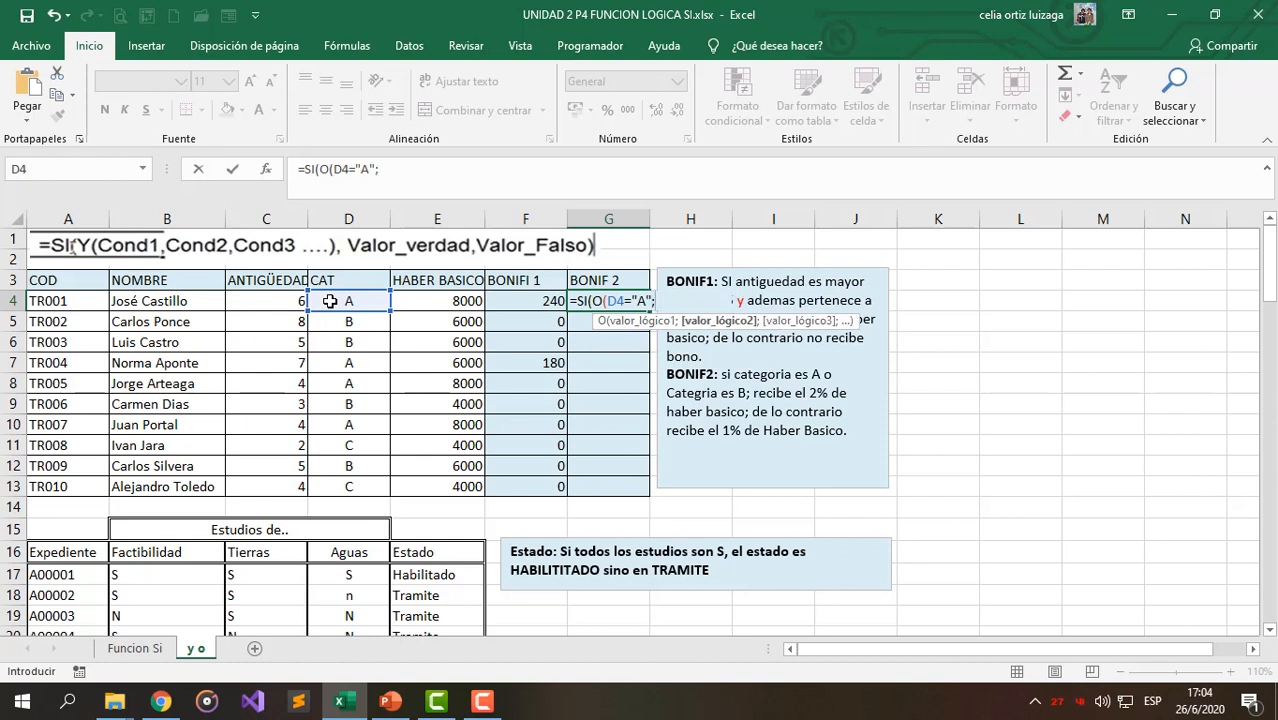
click(330, 300)
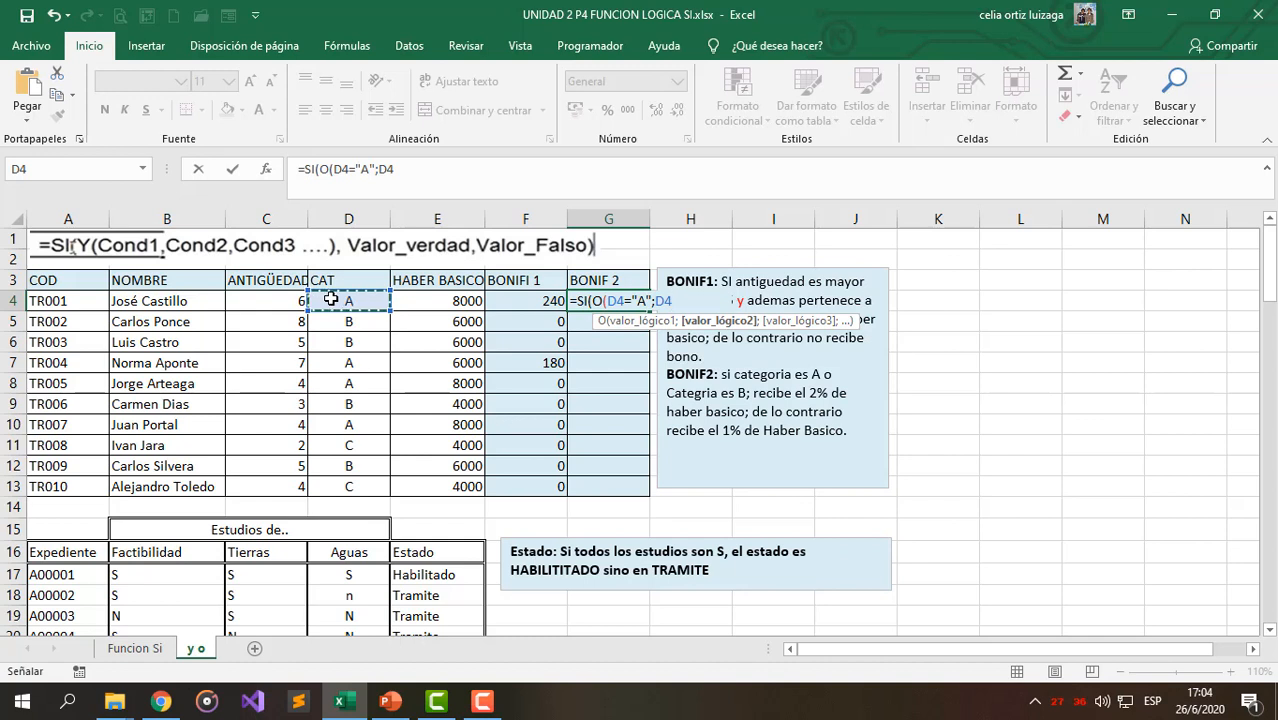
text(=)
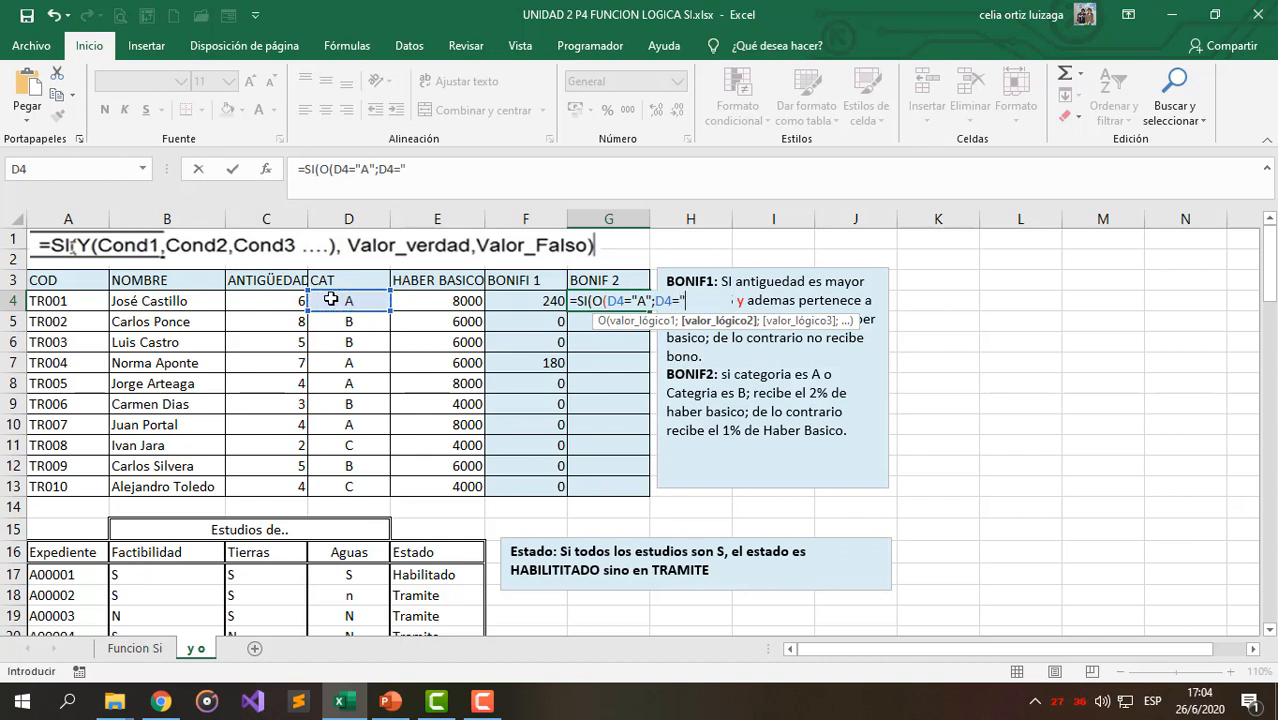
text("B");)
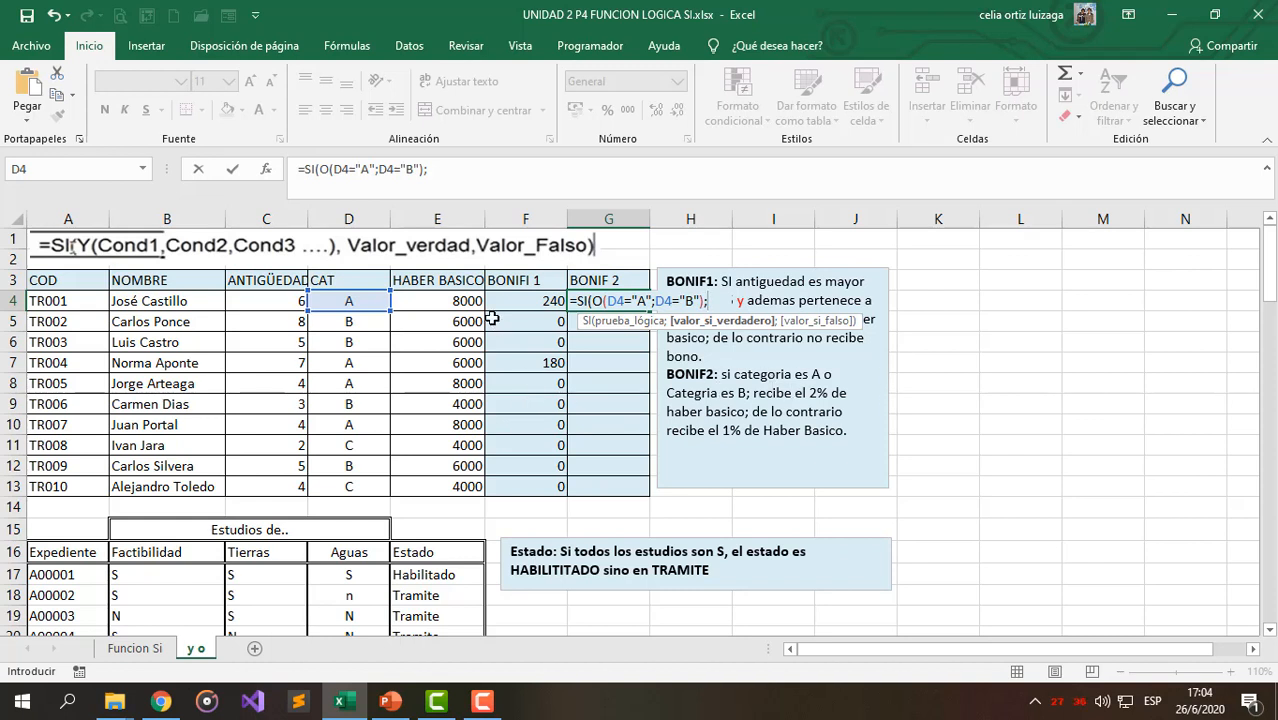
- Complete the G4 formula with E4*2% as the true outcome and E4*1% as the false outcome, and enter it
click(465, 301)
text(*2)
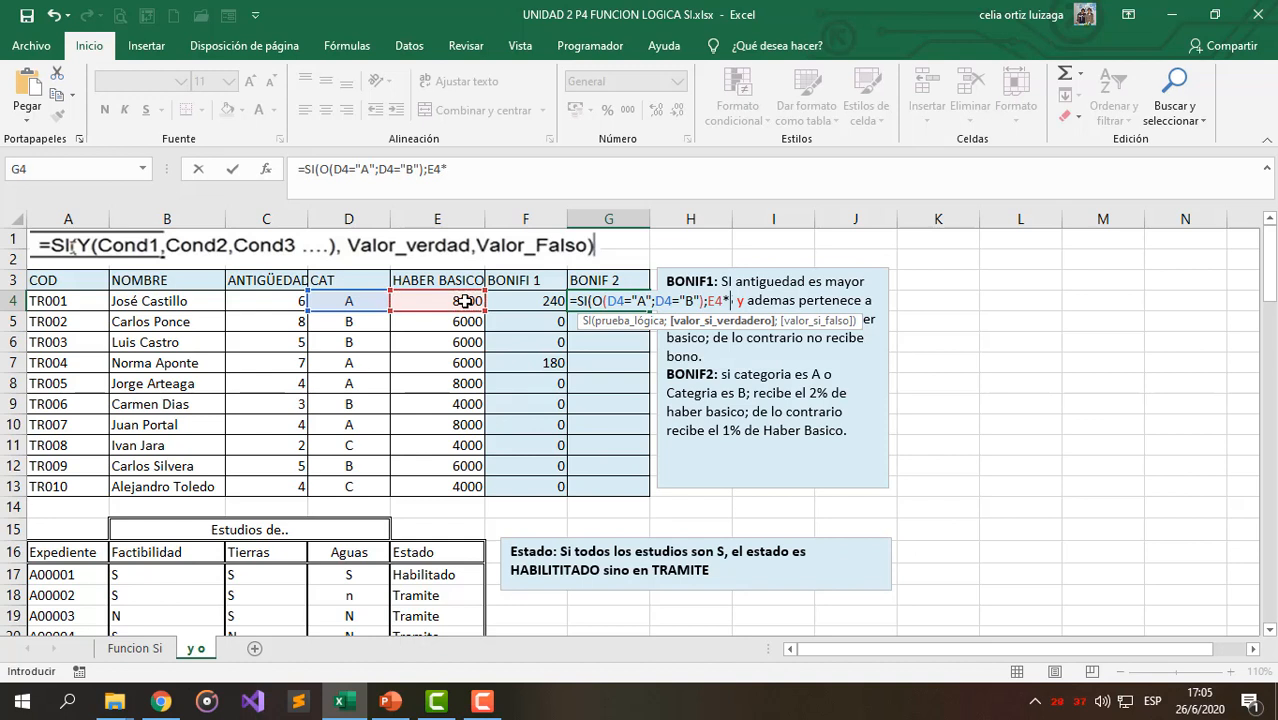
text(%)
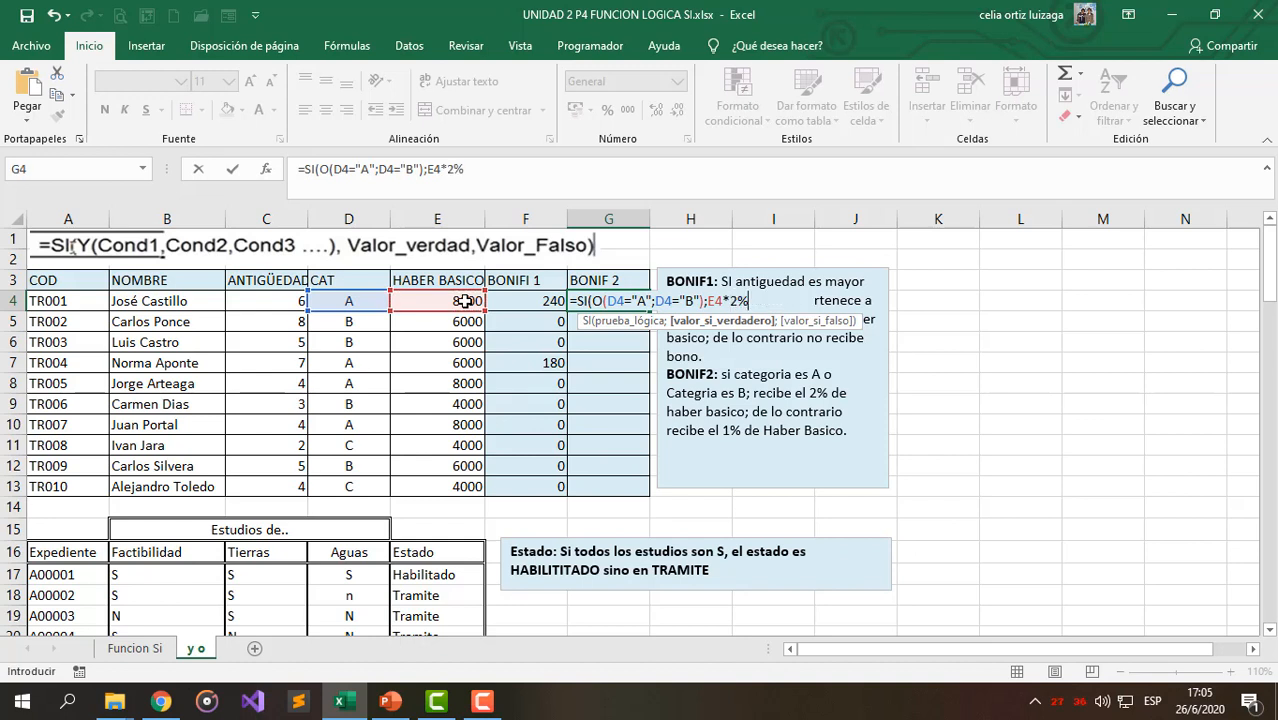
text(;)
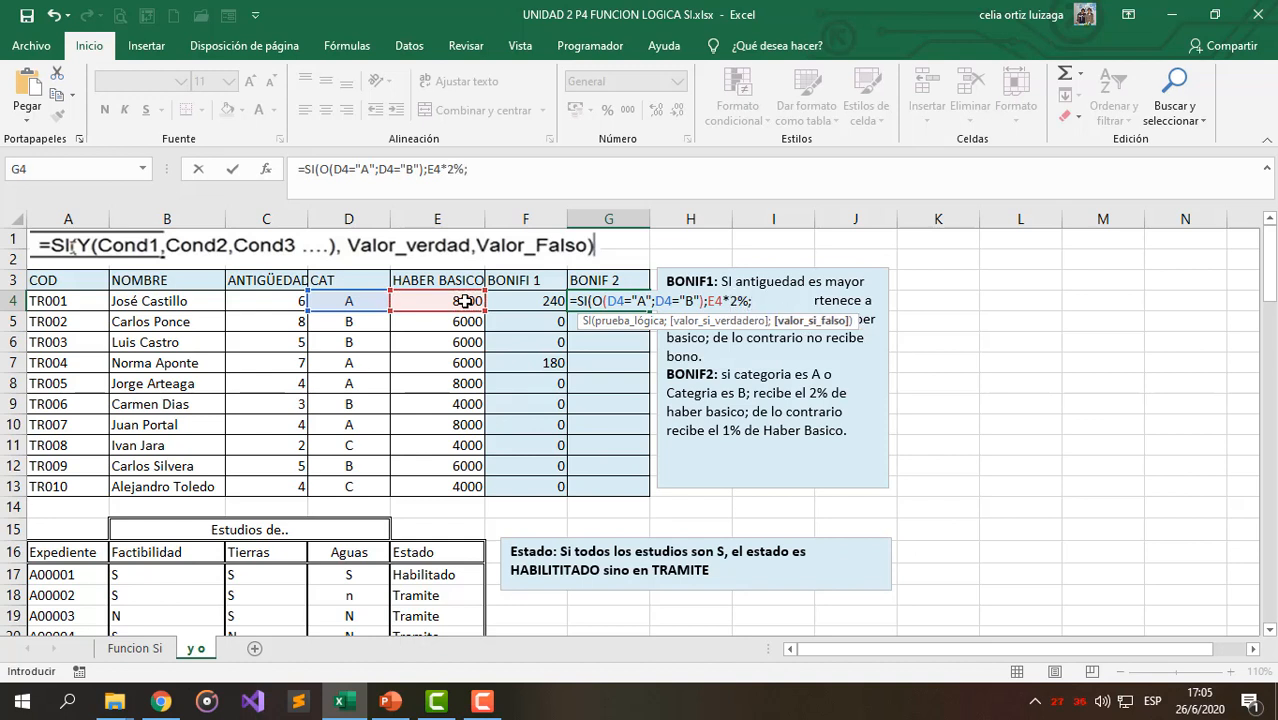
click(465, 301)
text(*1%)
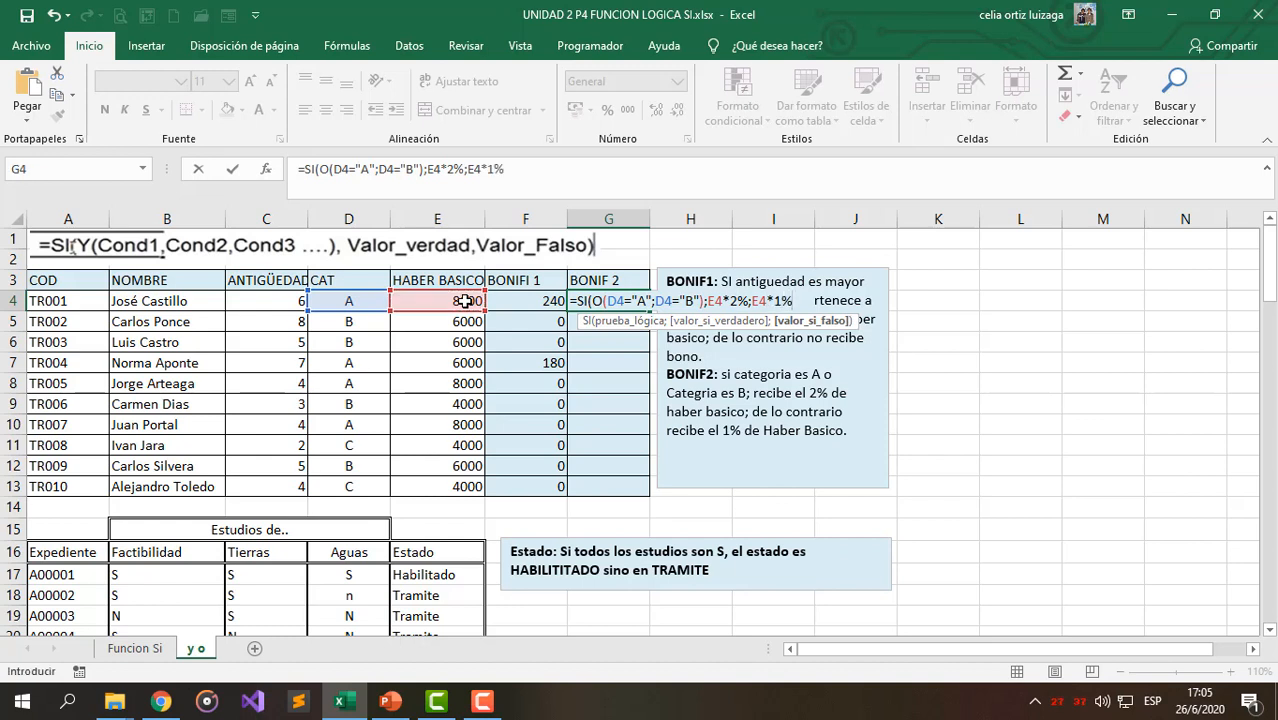
text())
key(Return)
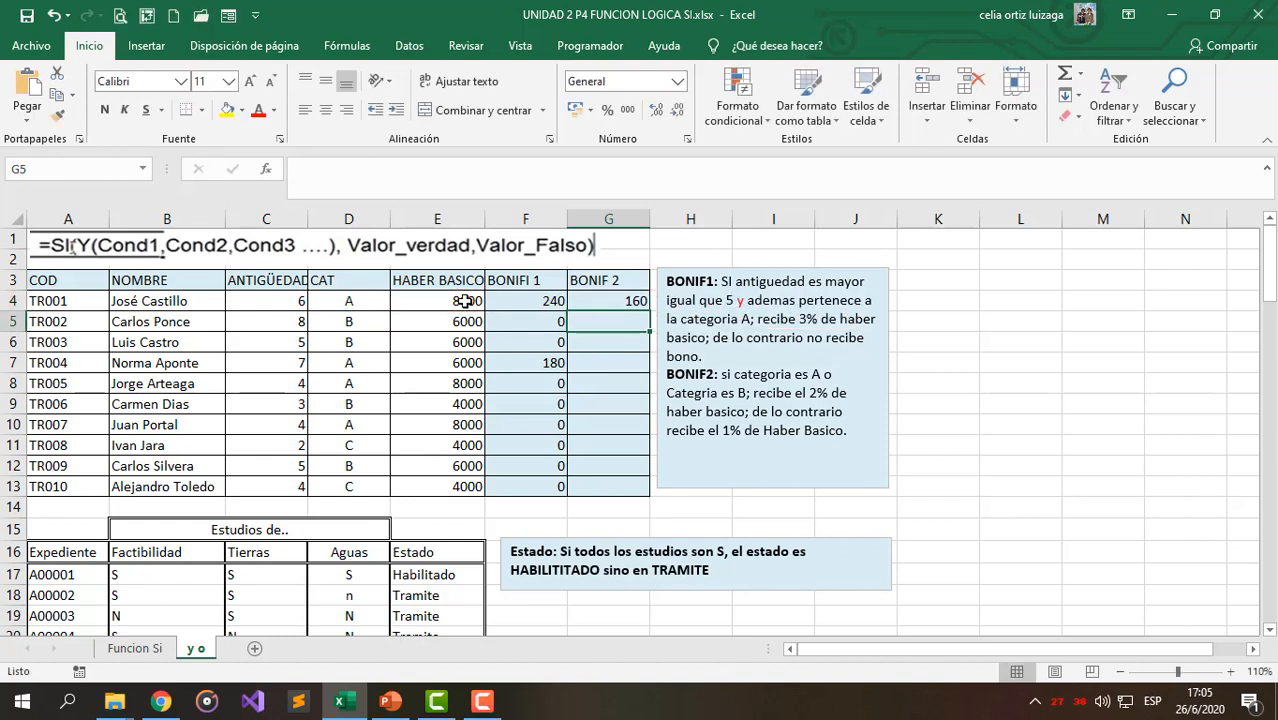
- Fill the BONIF 2 formula from G4 down through G13
click(630, 301)
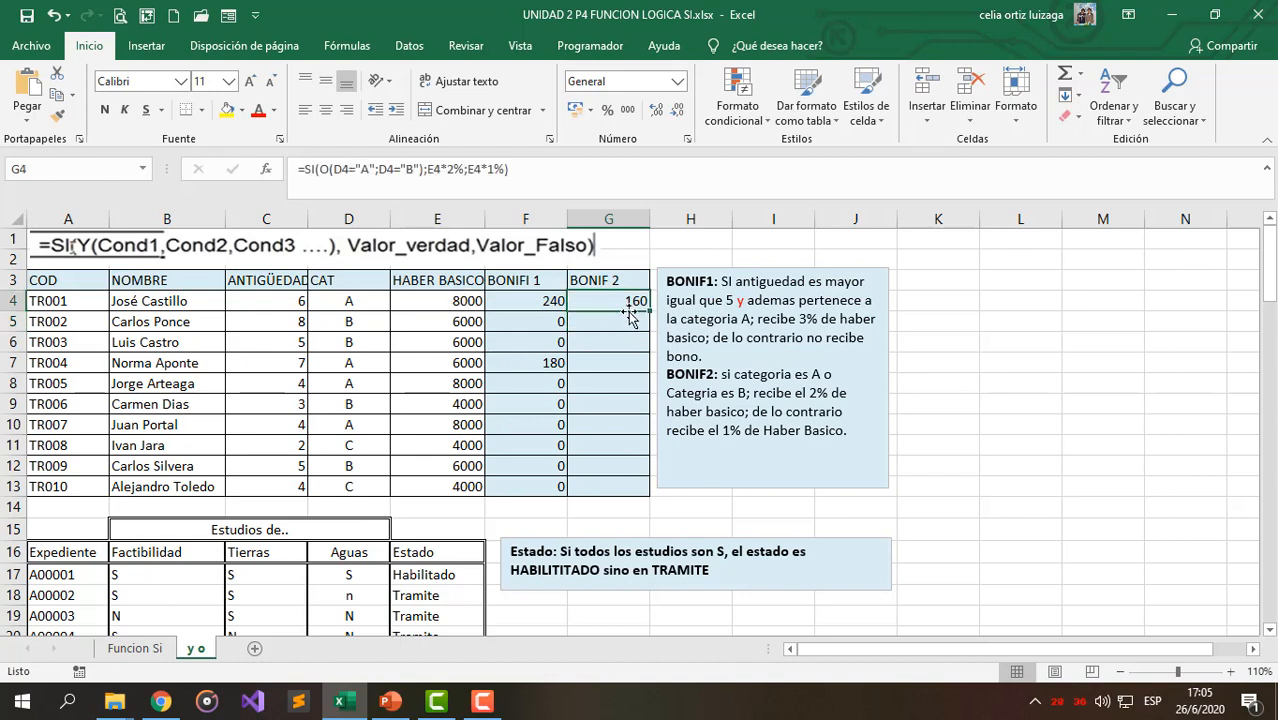
drag(648, 311, 621, 497)
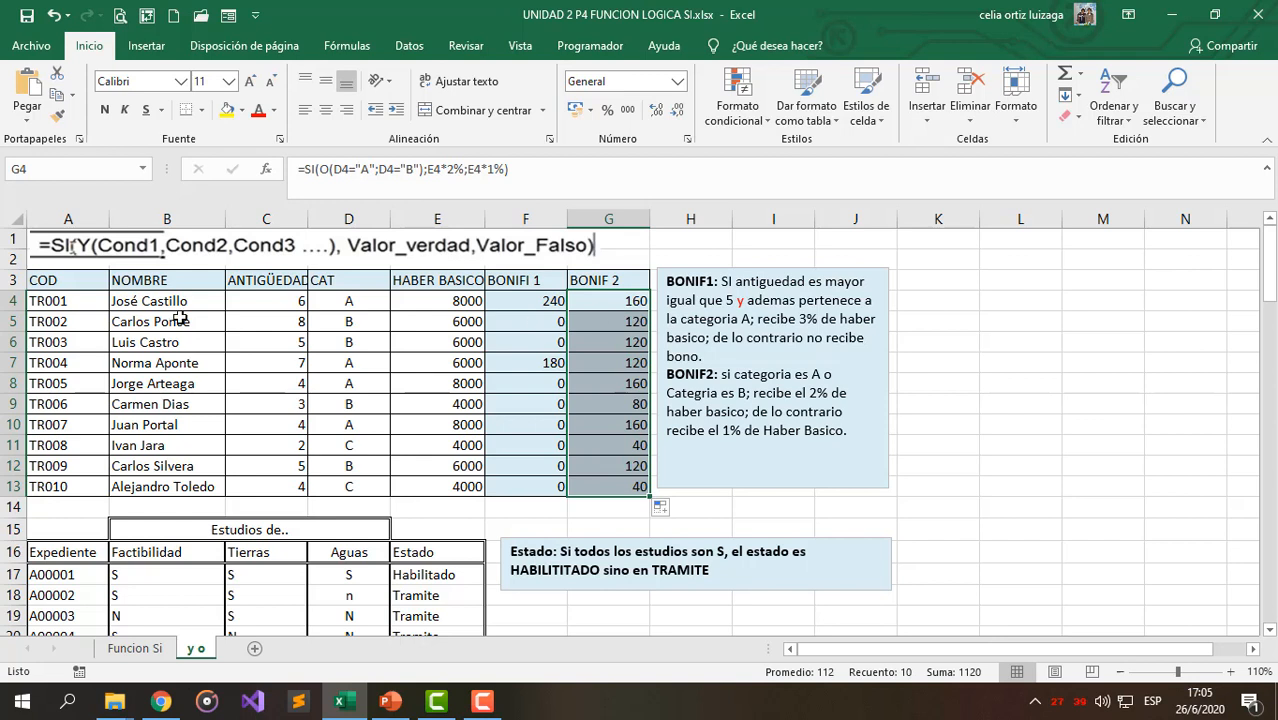
- Compare the category cells with the BONIF 2 results in rows 4, 5 and 11
click(315, 303)
click(592, 301)
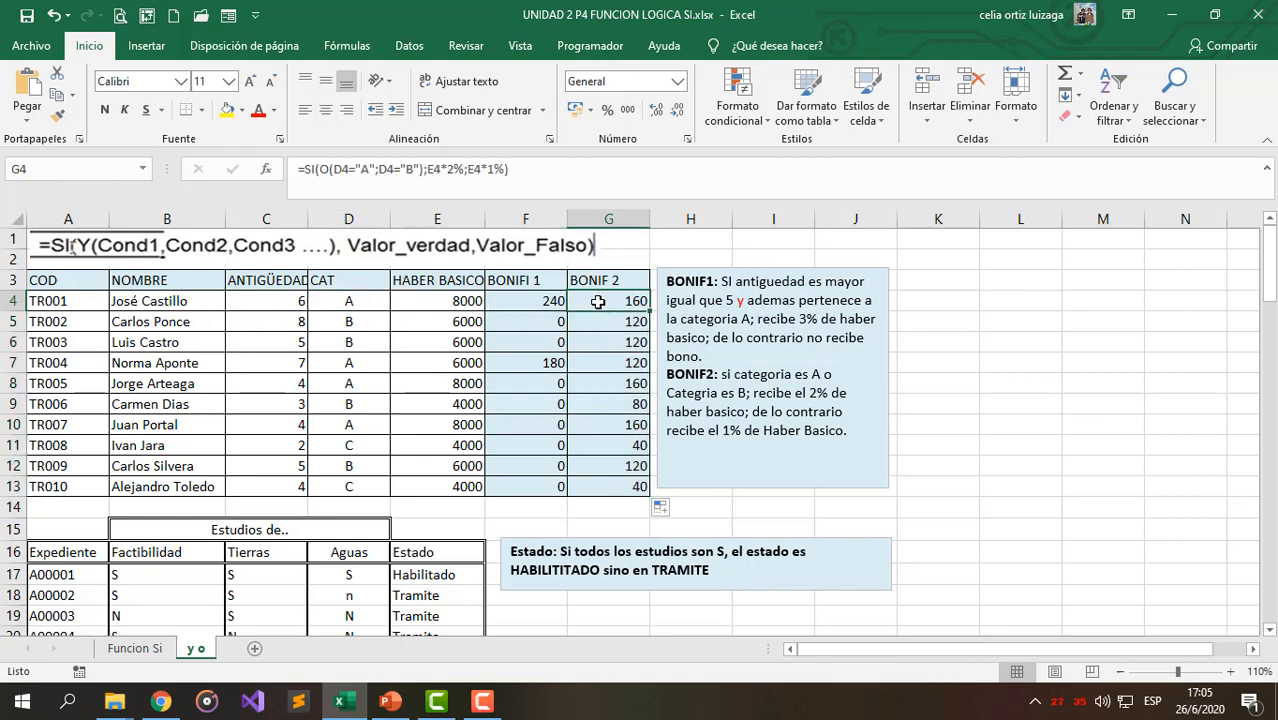
click(355, 324)
click(608, 323)
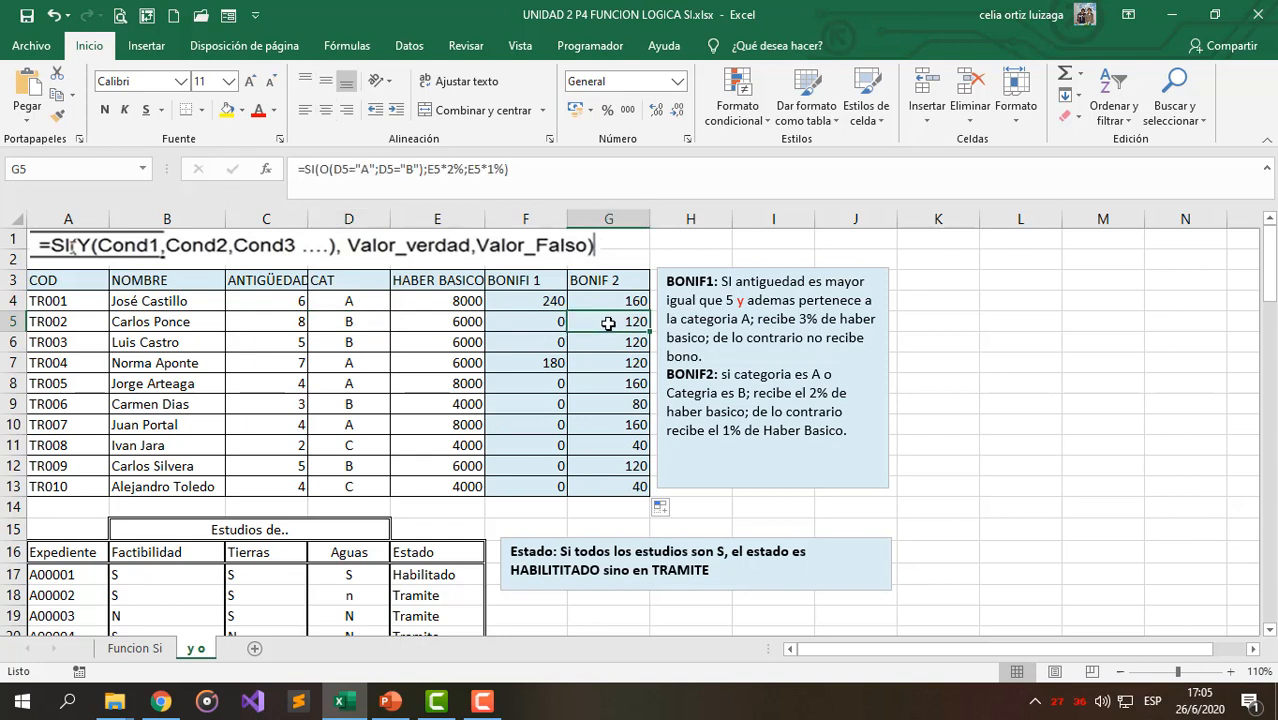
click(342, 444)
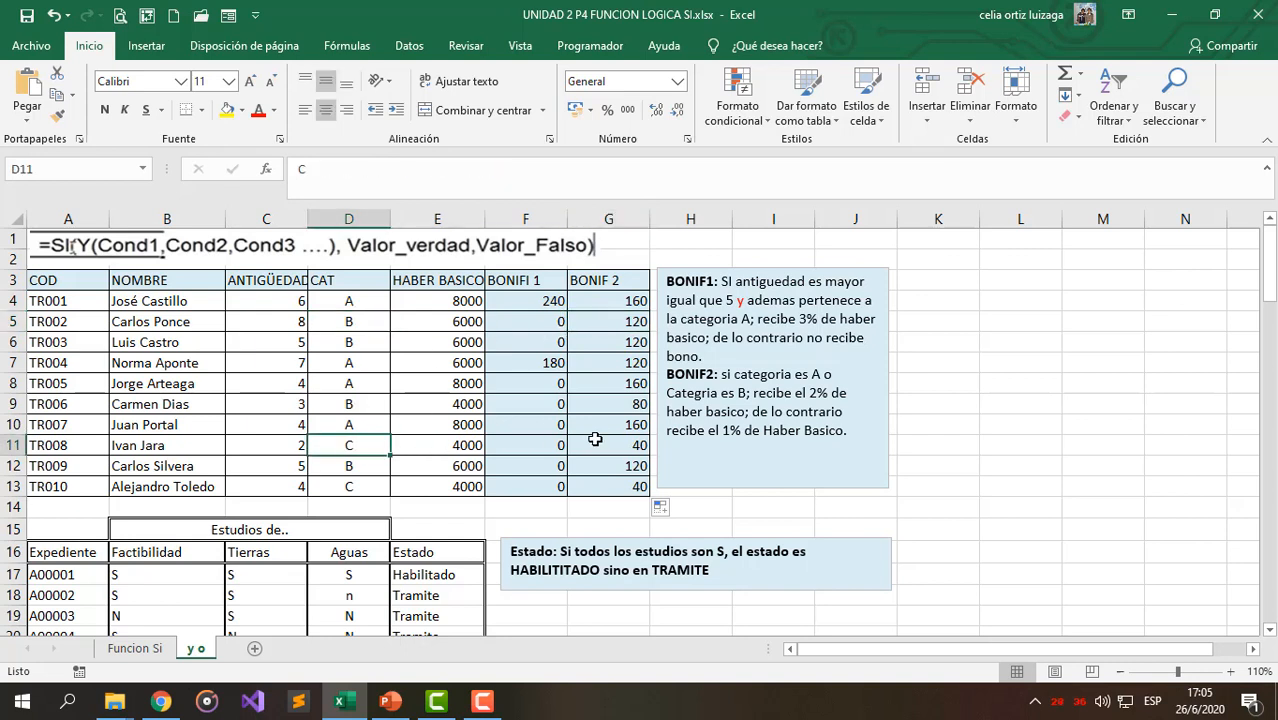
click(603, 444)
- Examine the G11 formula in edit mode, checking its two D11 conditions and its true and false outcomes
double_click(603, 444)
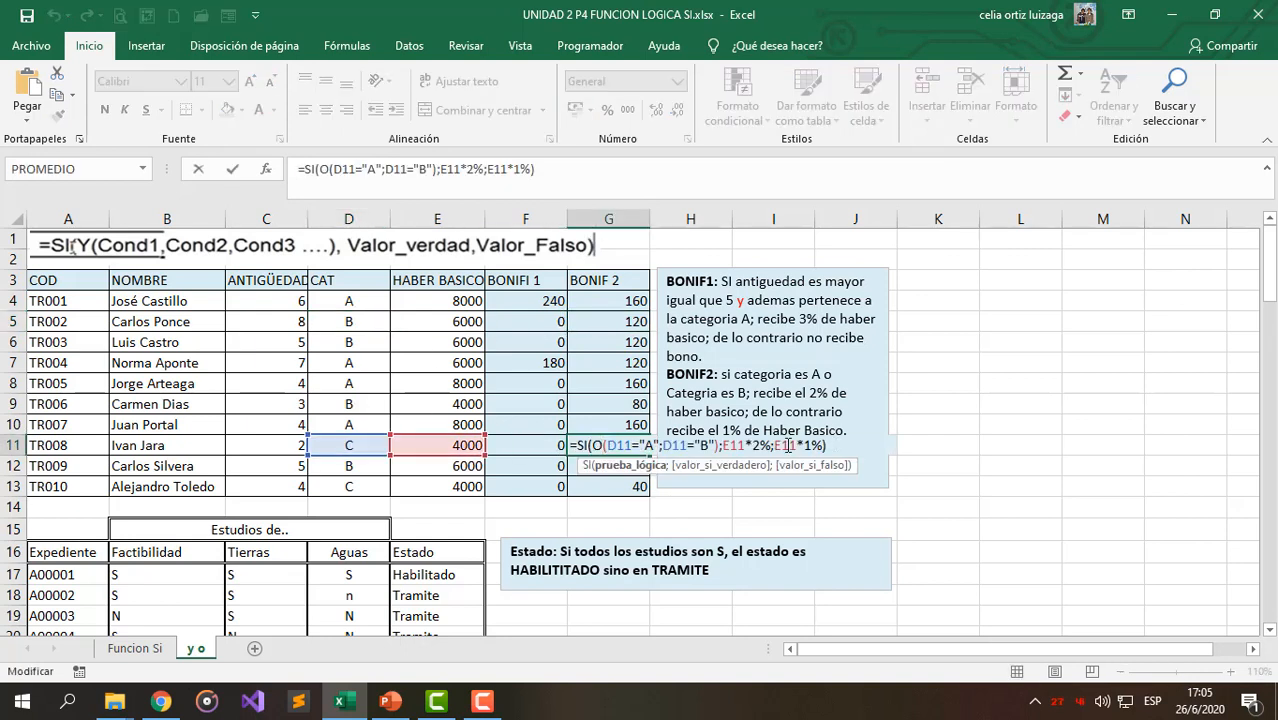
drag(617, 445, 703, 445)
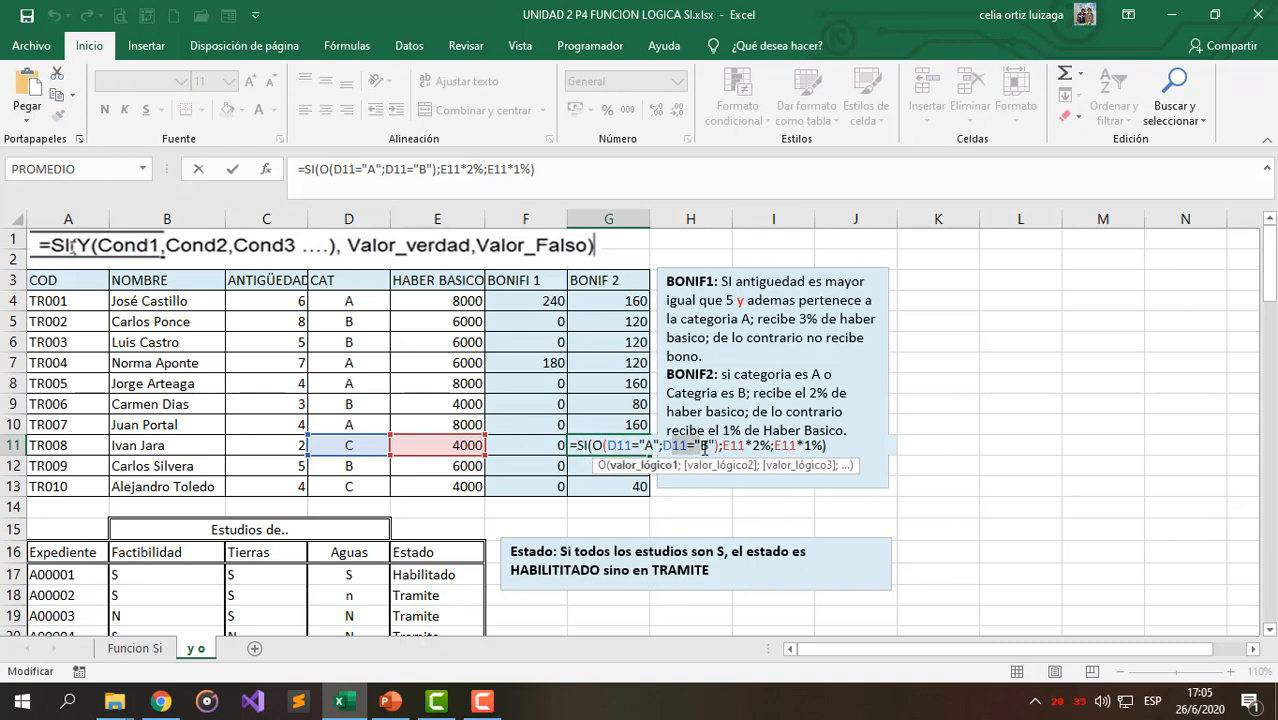
double_click(620, 445)
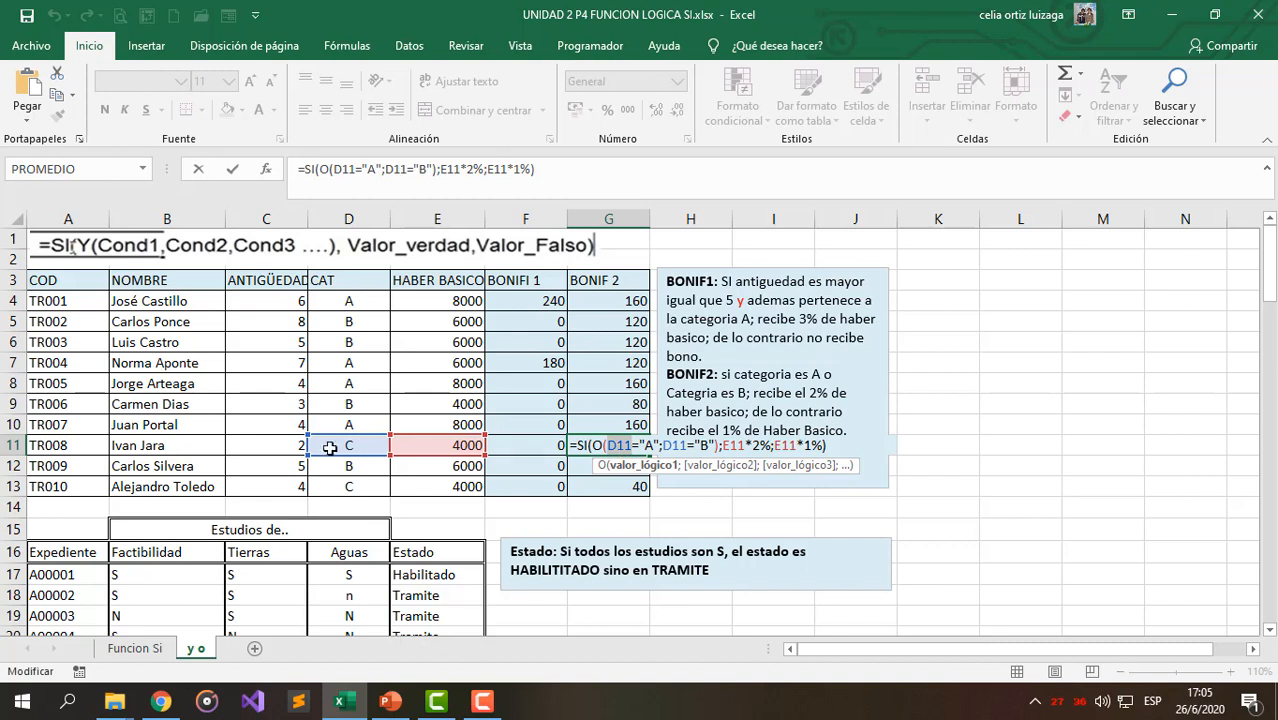
click(631, 441)
double_click(681, 446)
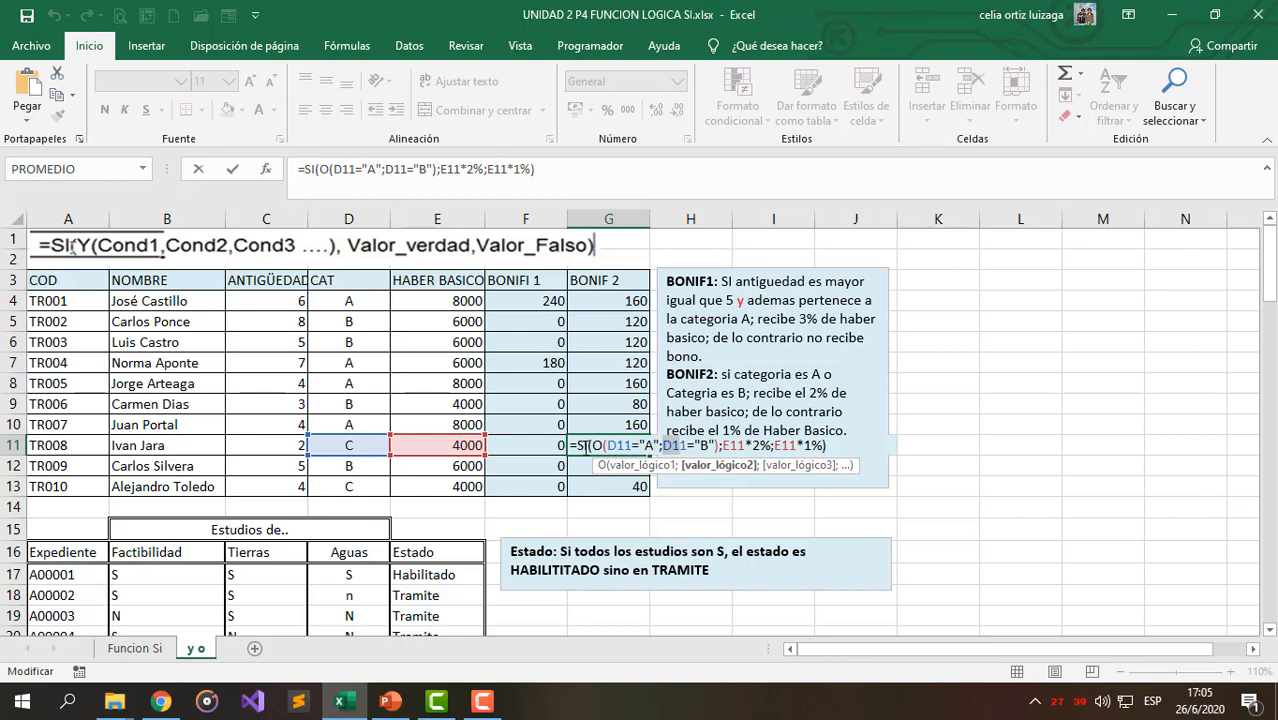
drag(596, 444, 818, 446)
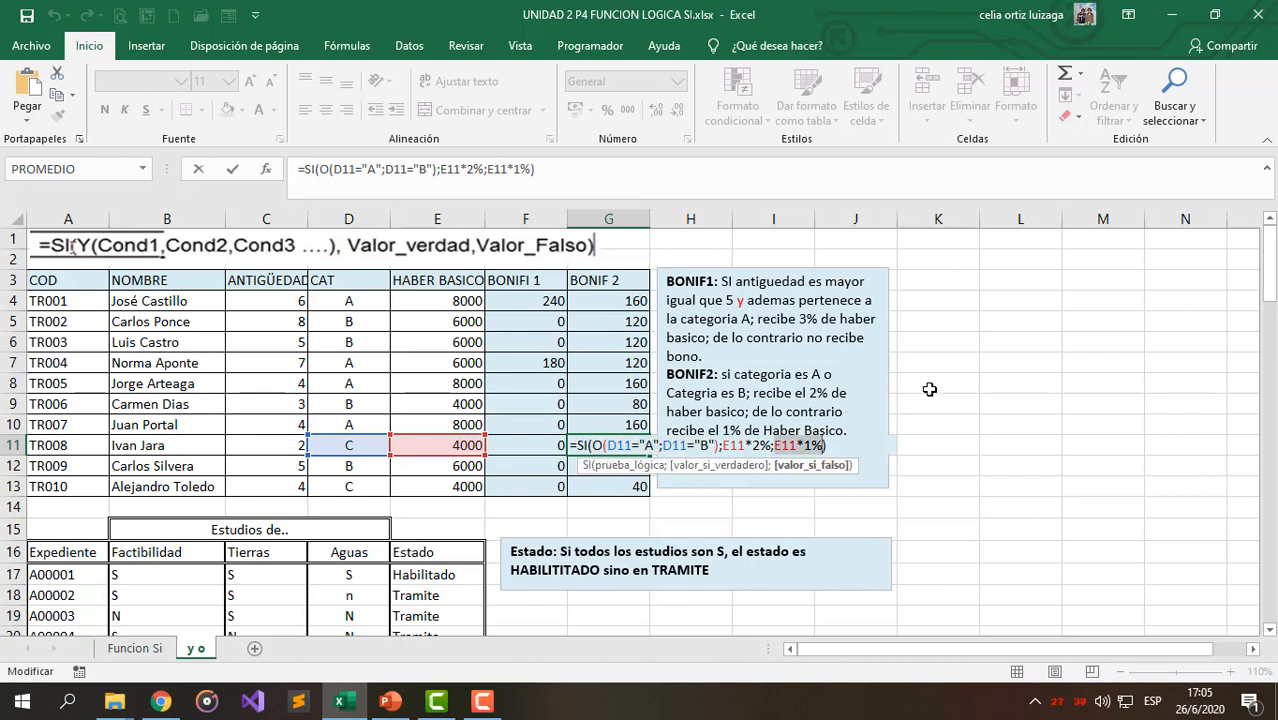
- Close the G11 formula and clear the Estado results in E17:E22
key(Return)
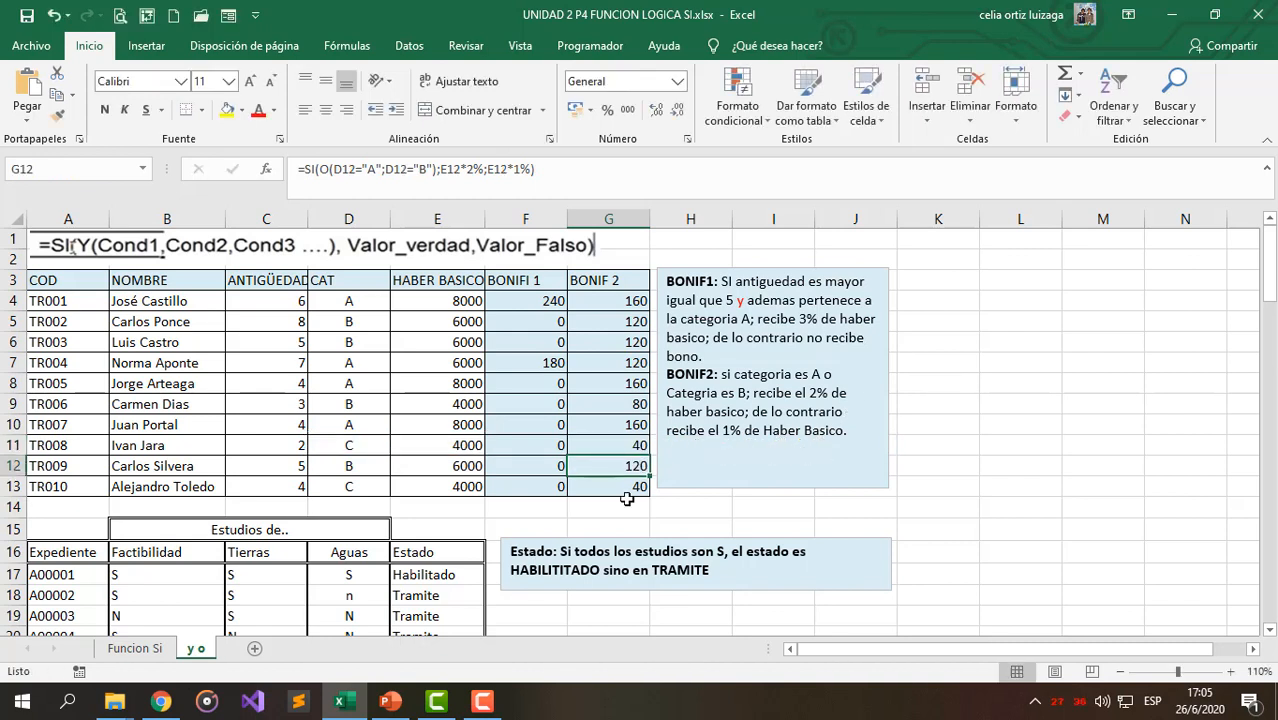
scroll(482, 497, down, 3)
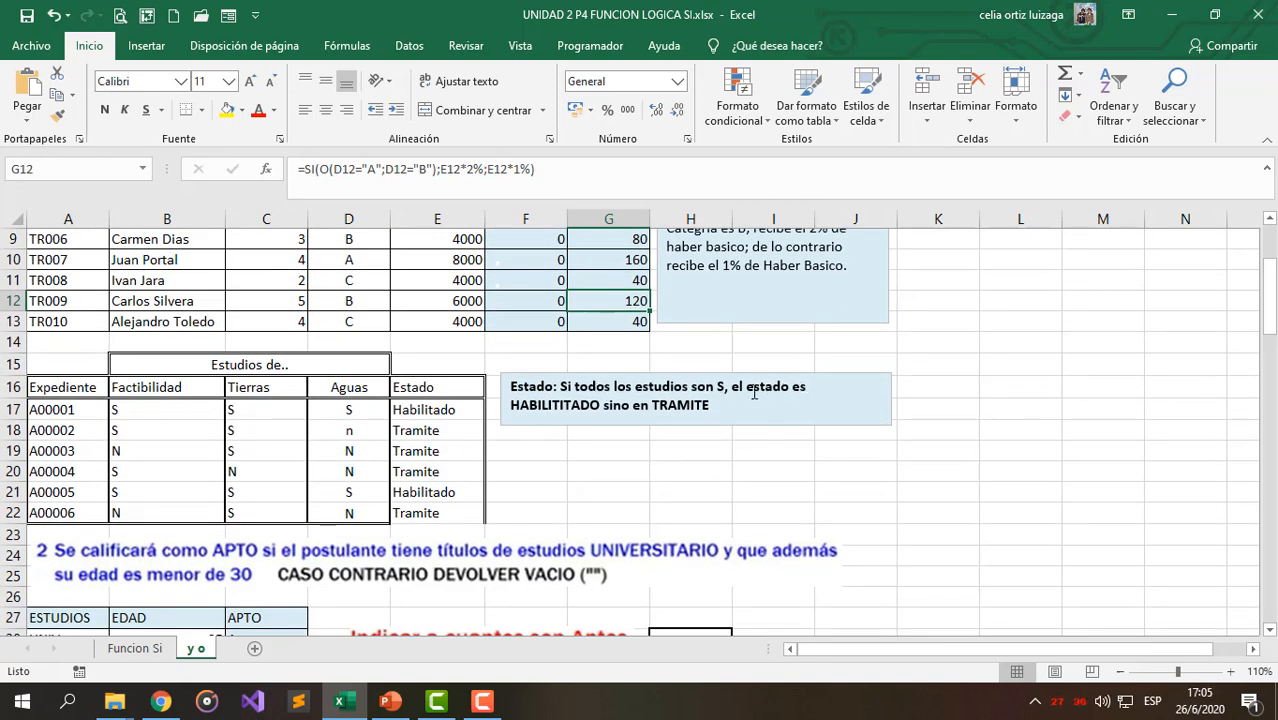
drag(422, 409, 451, 487)
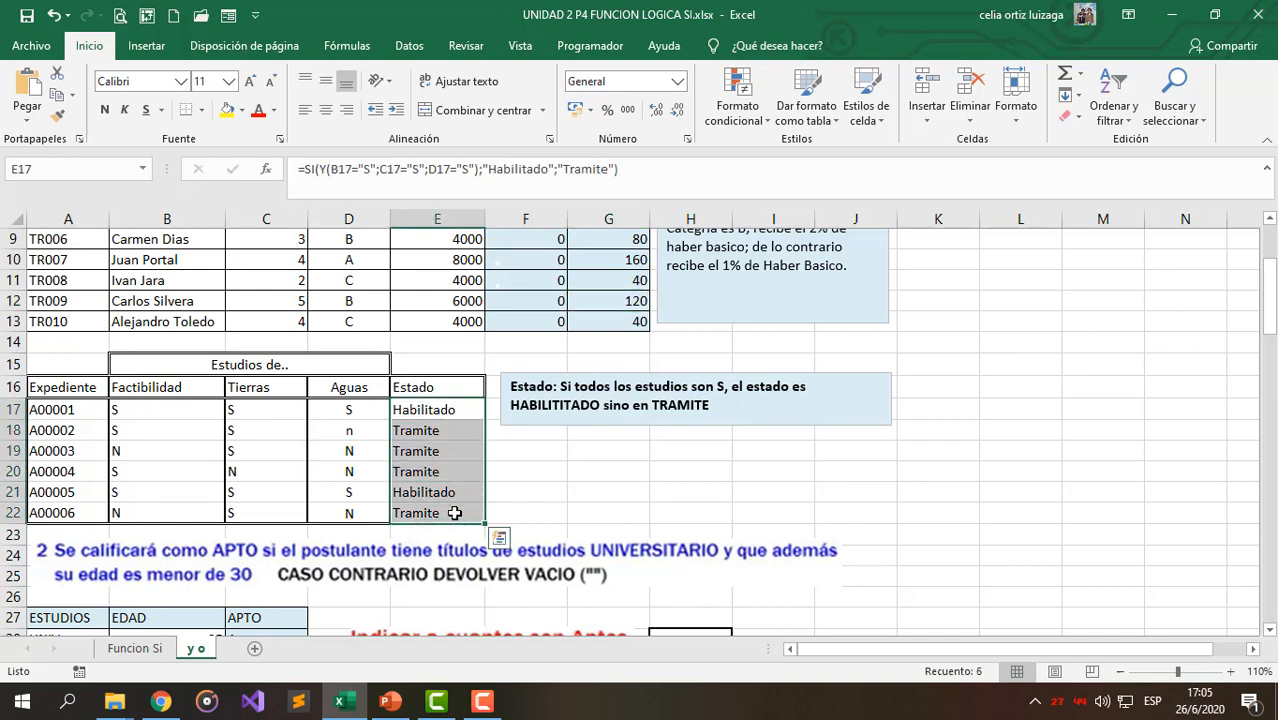
key(Delete)
- Start a formula in E17 that nests Y inside SI, with B17="S" as the first condition
click(420, 405)
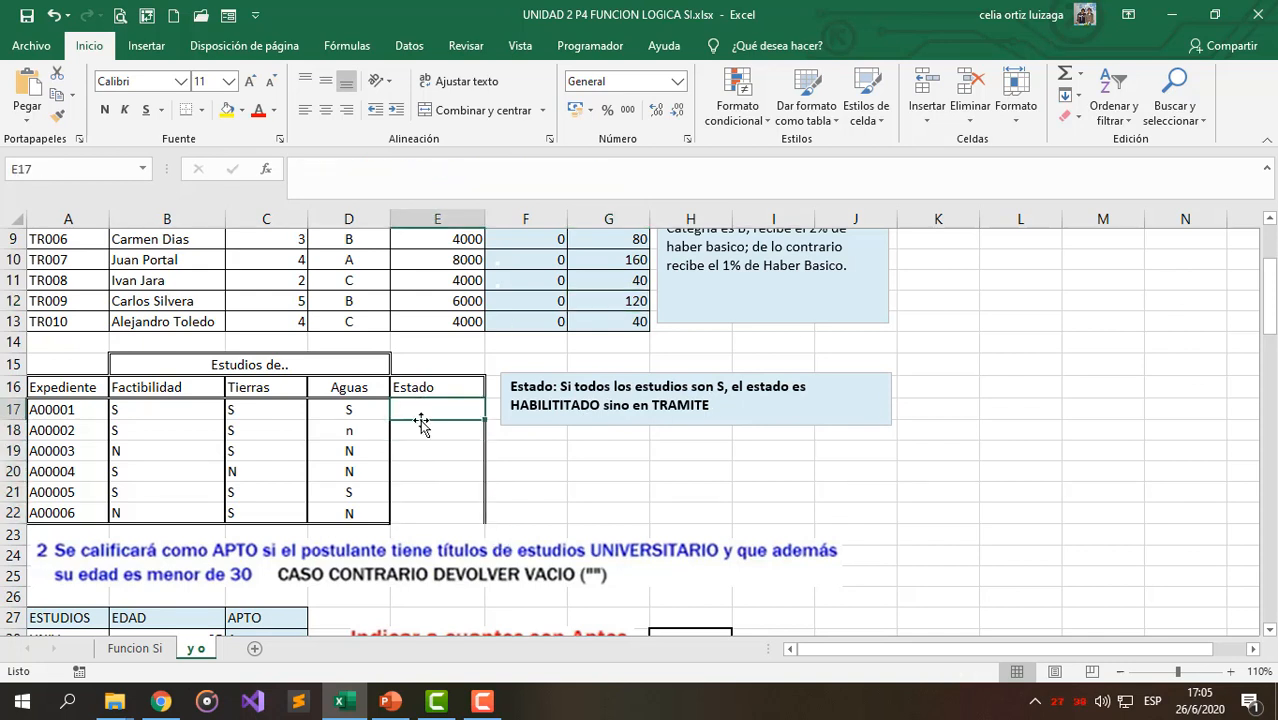
text(=si)
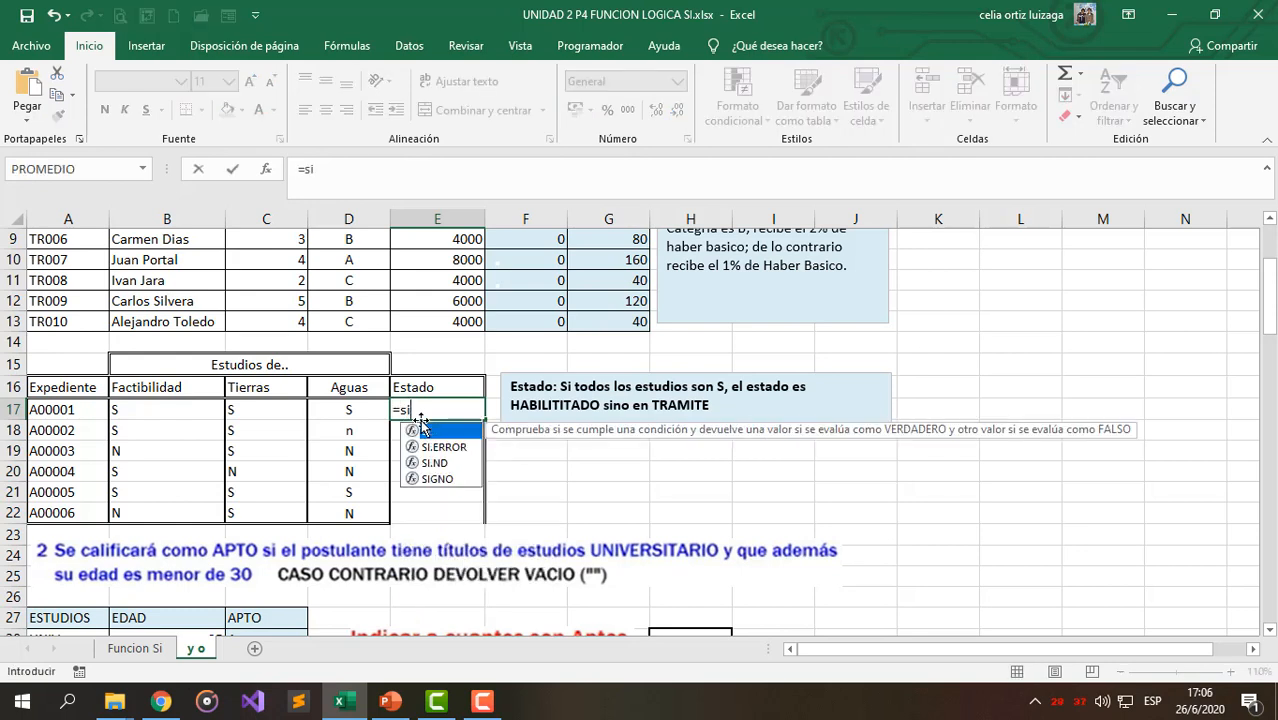
double_click(420, 428)
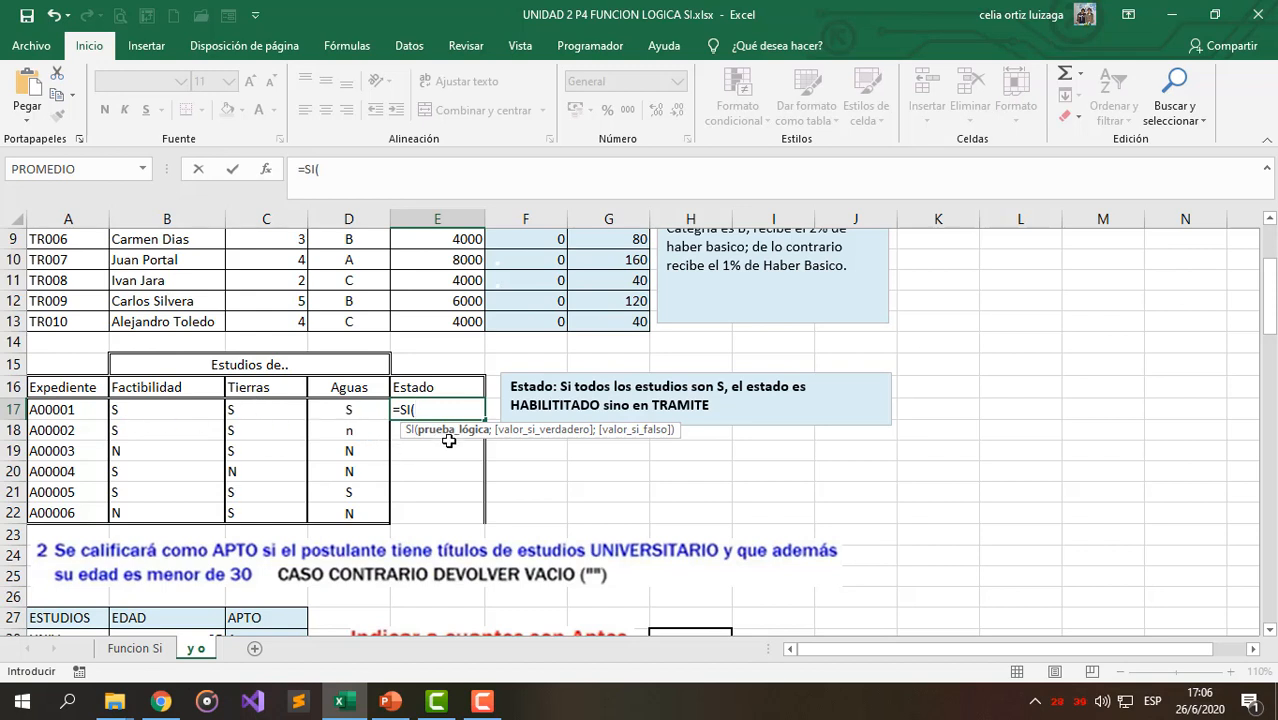
text(y)
double_click(447, 441)
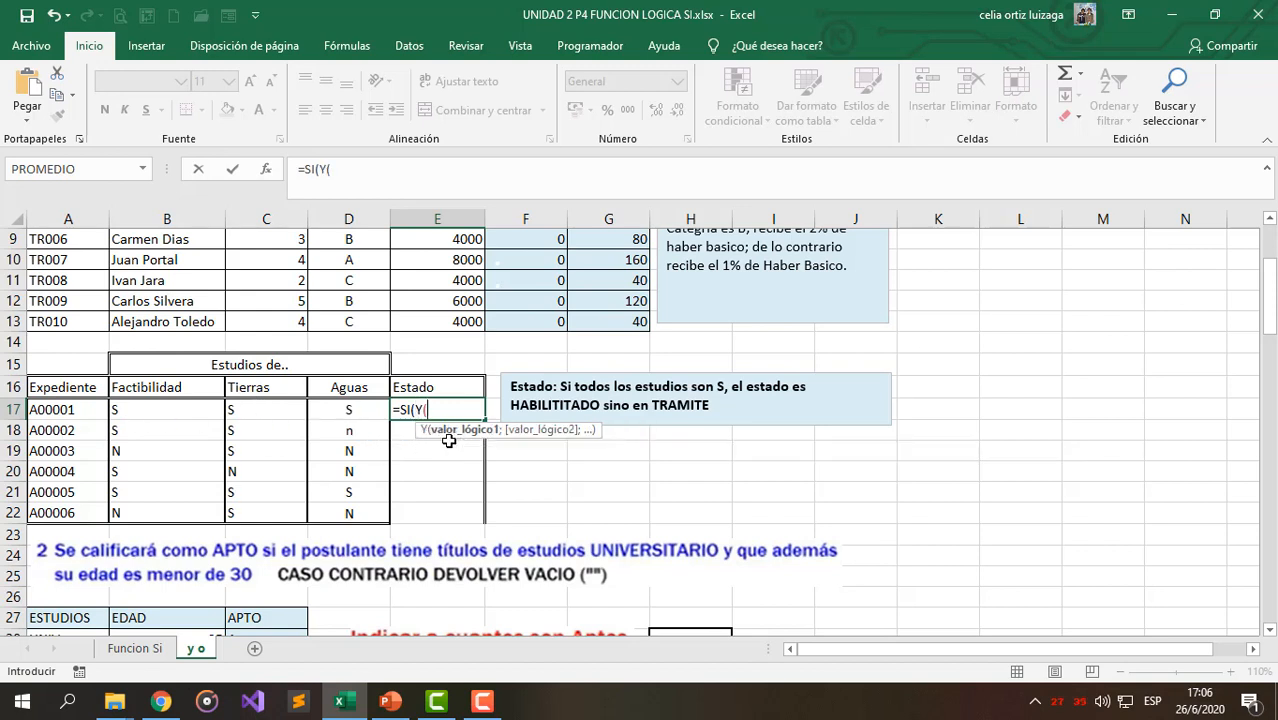
click(167, 411)
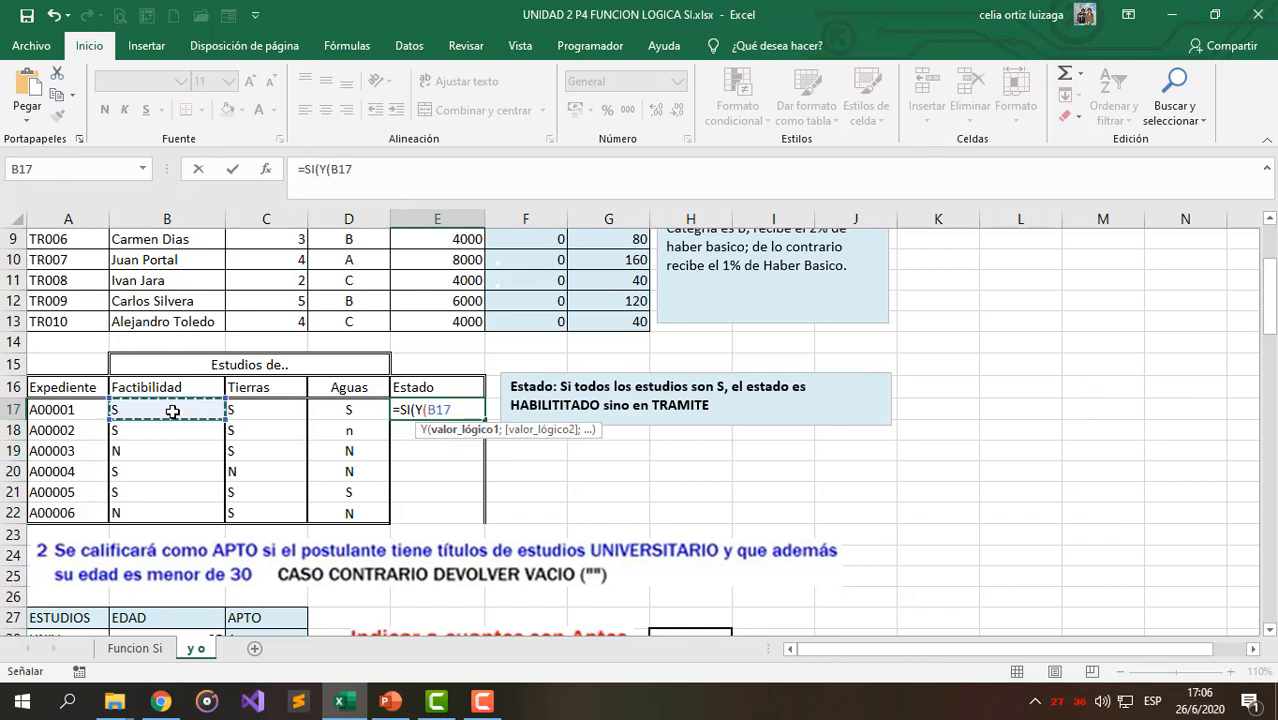
text(="S)
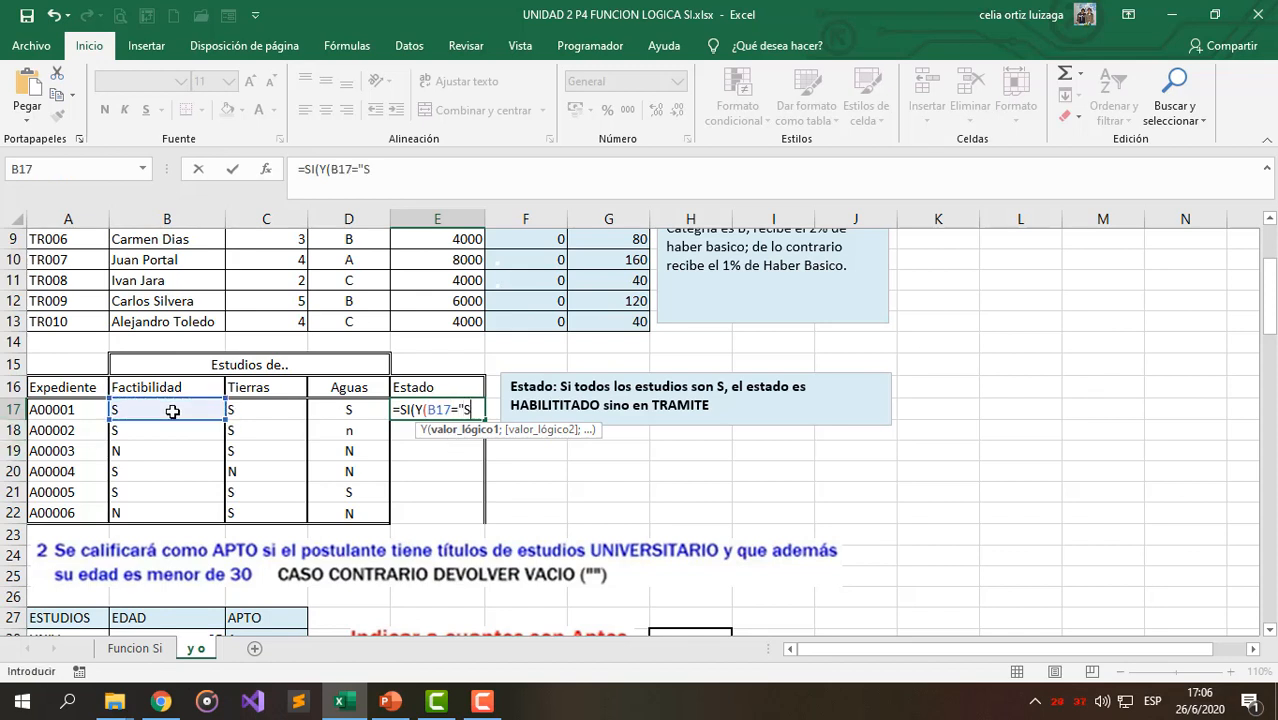
text(";)
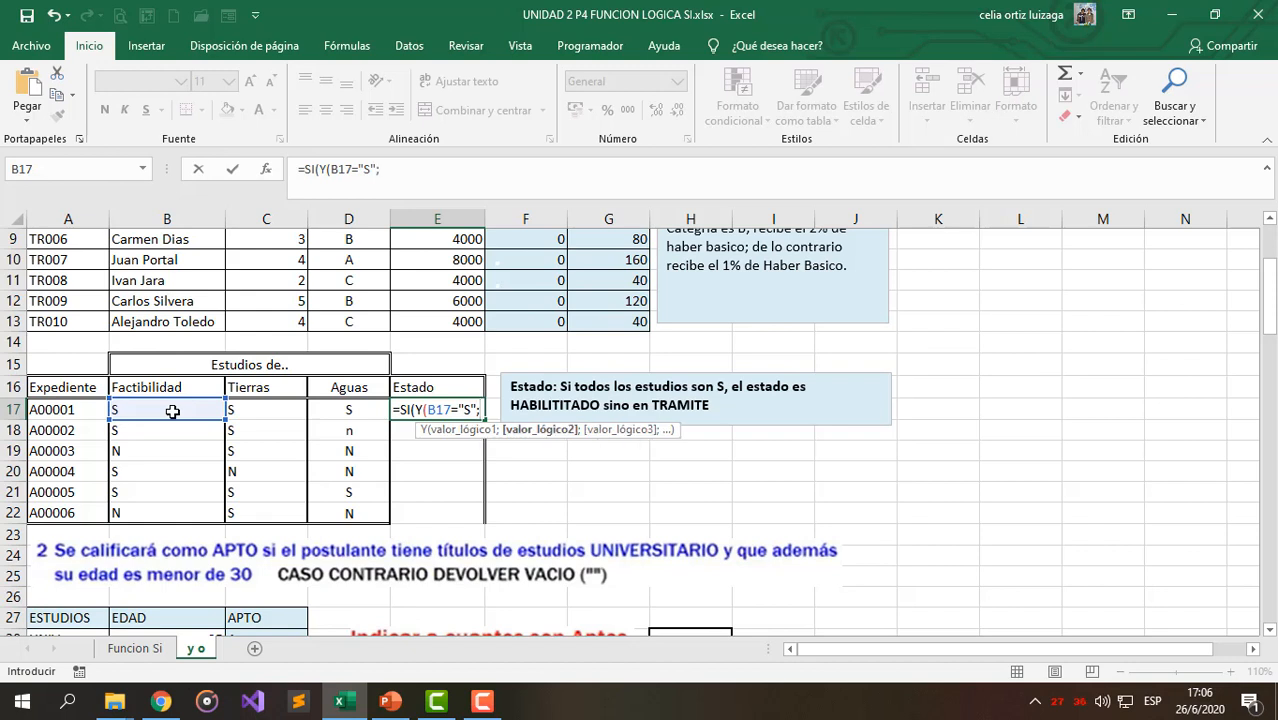
- Add C17="S" and D17="S" as the second and third conditions in the E17 formula and close the Y function
click(280, 410)
text(=")
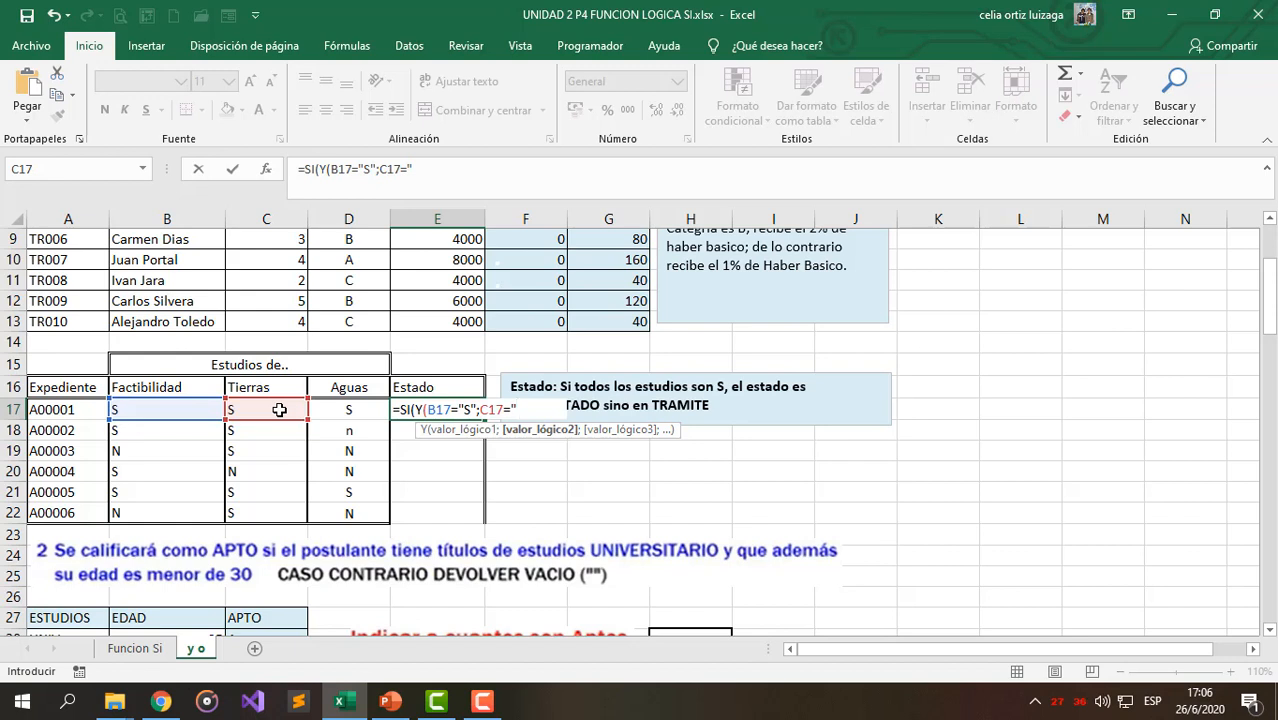
text(S";)
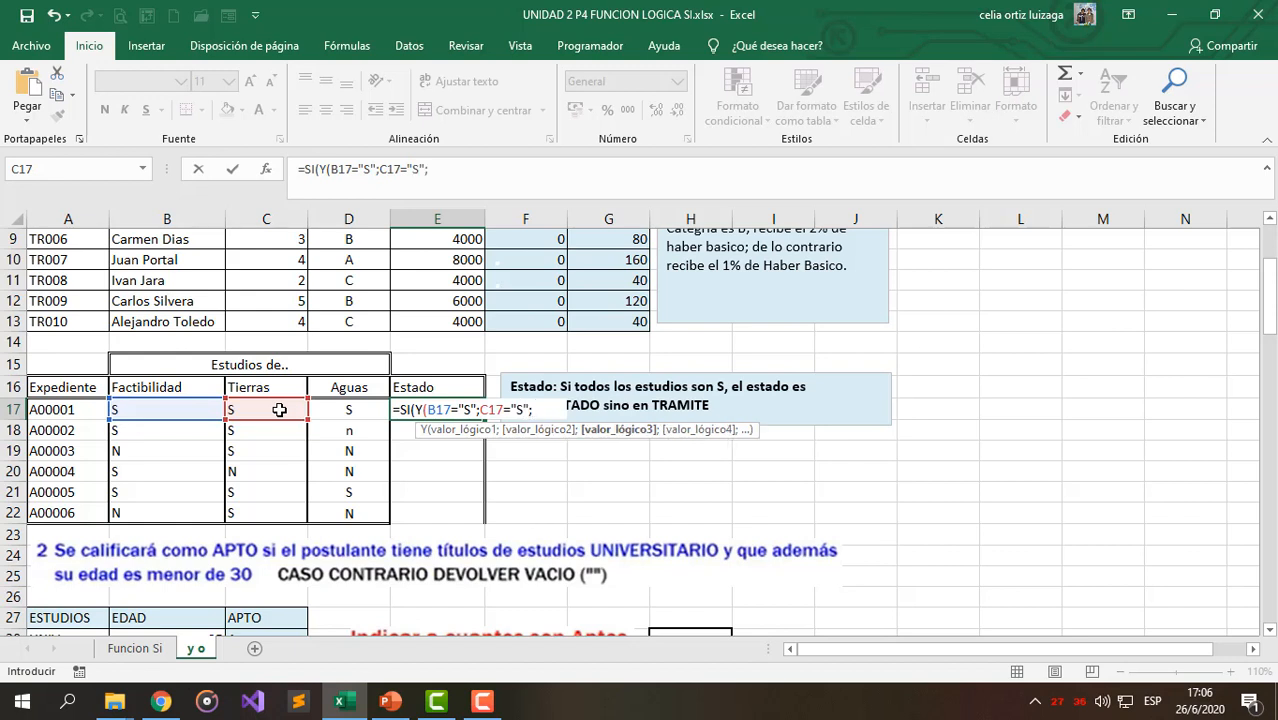
click(341, 410)
text(=")
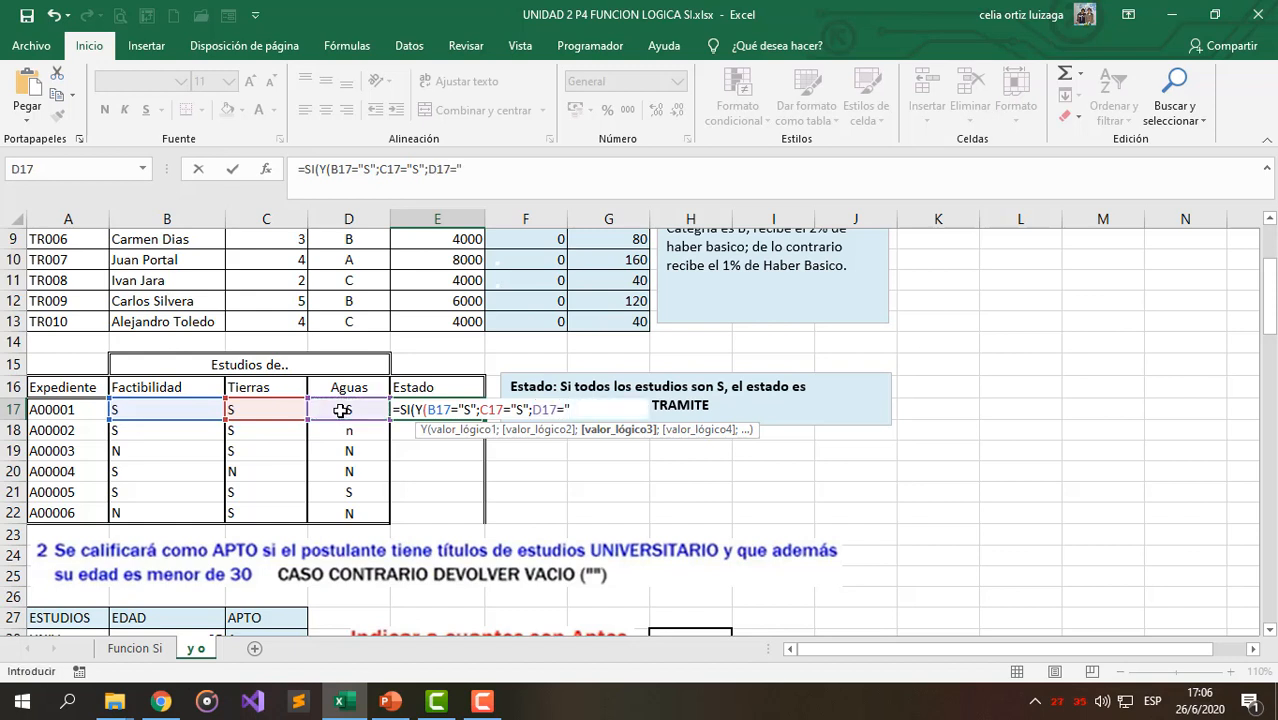
text(S"))
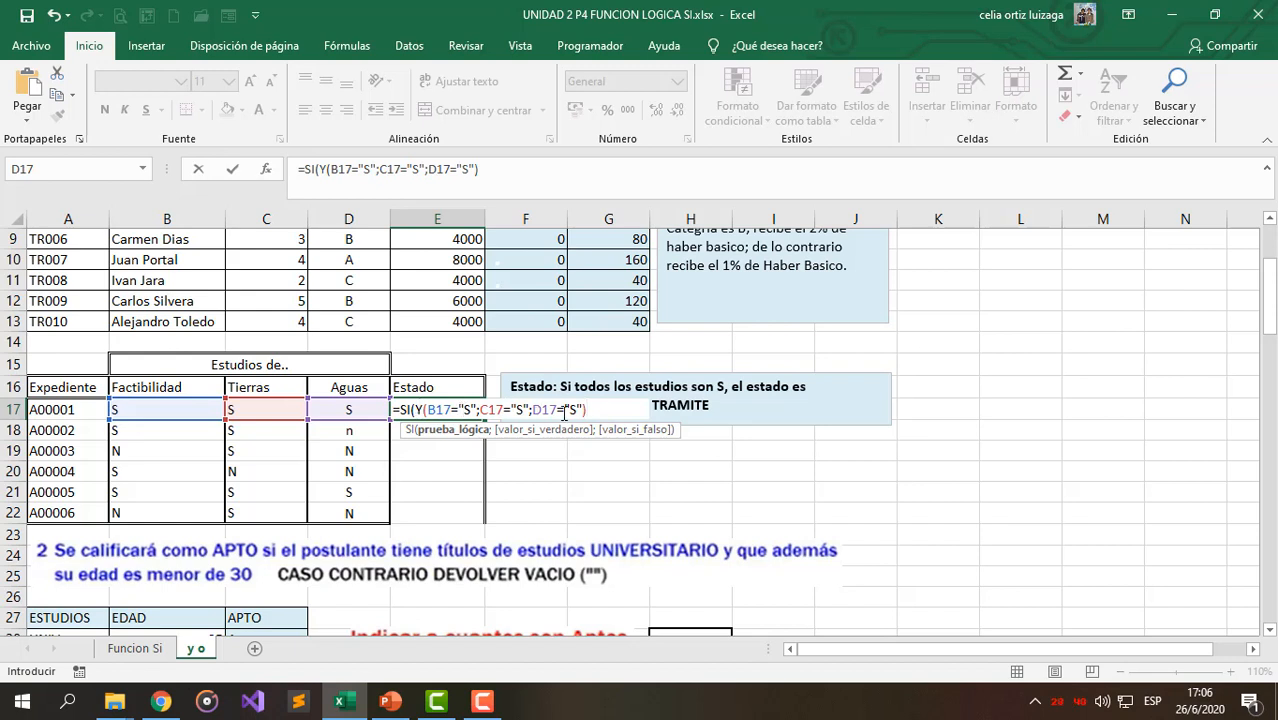
- Complete the E17 formula with "Habilitado" as the true outcome and "Tramite" as the false outcome, and enter it
click(595, 408)
text(;)
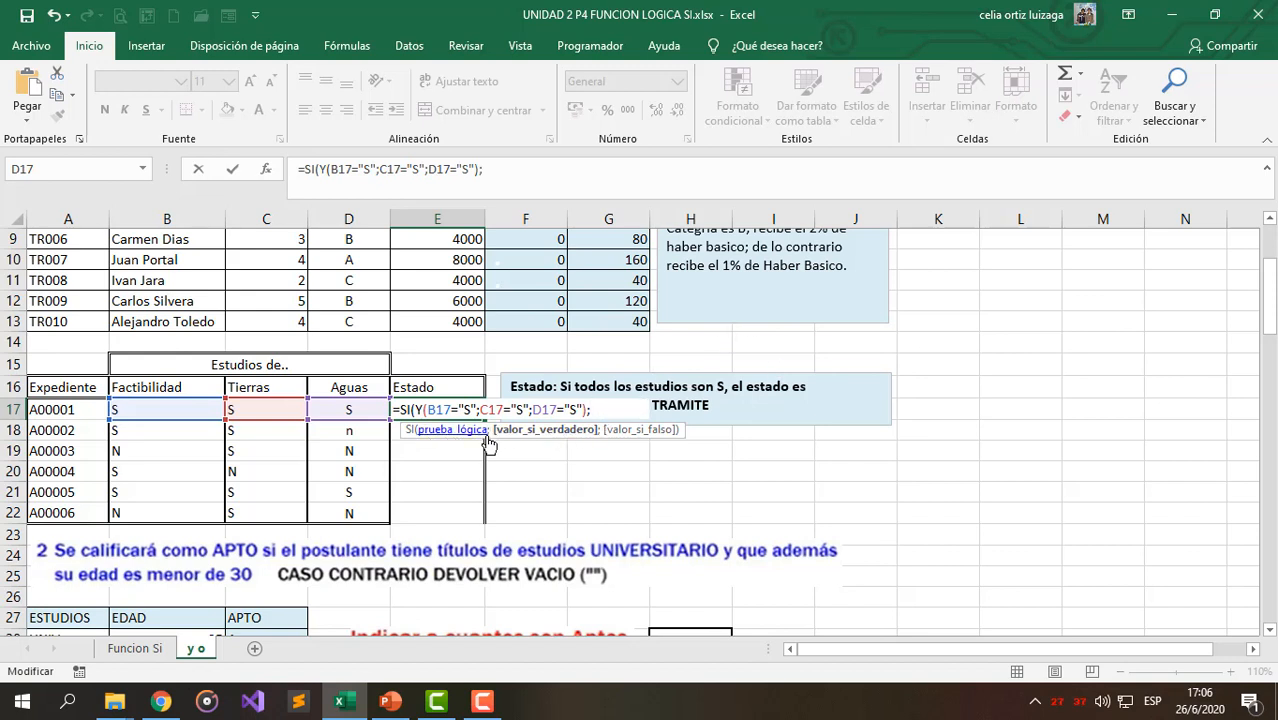
drag(485, 429, 485, 459)
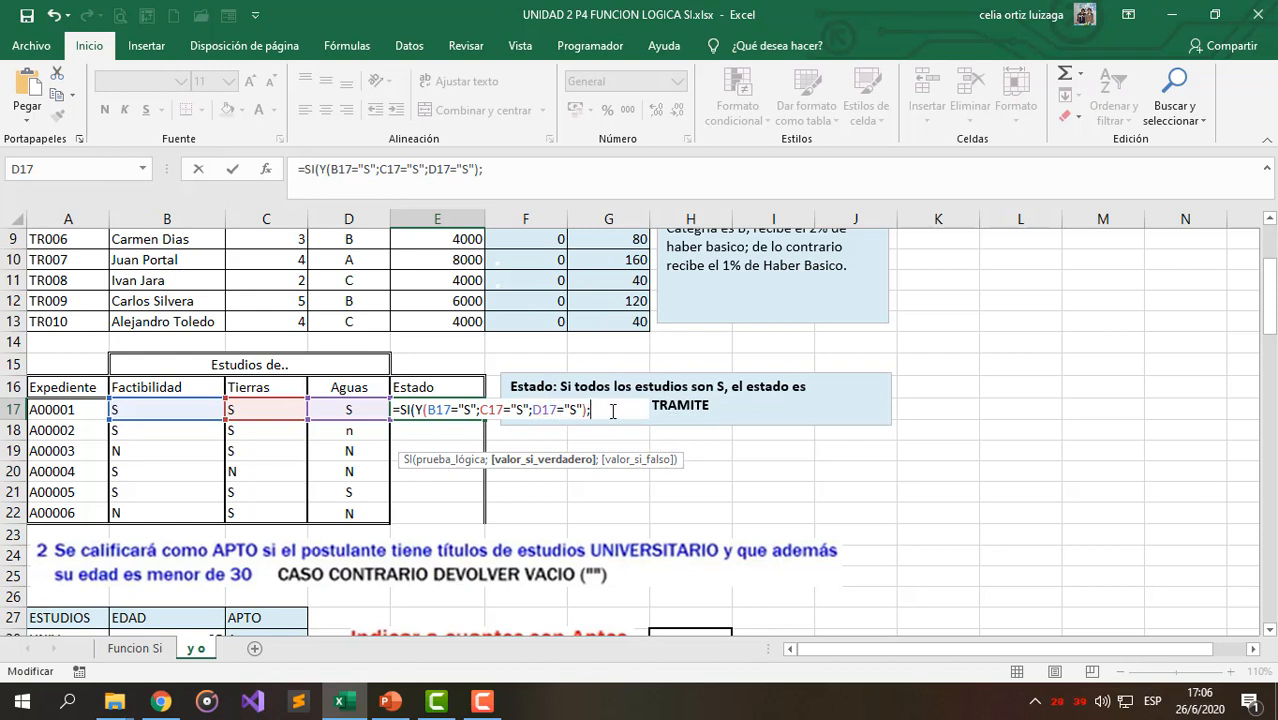
text(A)
key(BackSpace)
text(Habilitado)
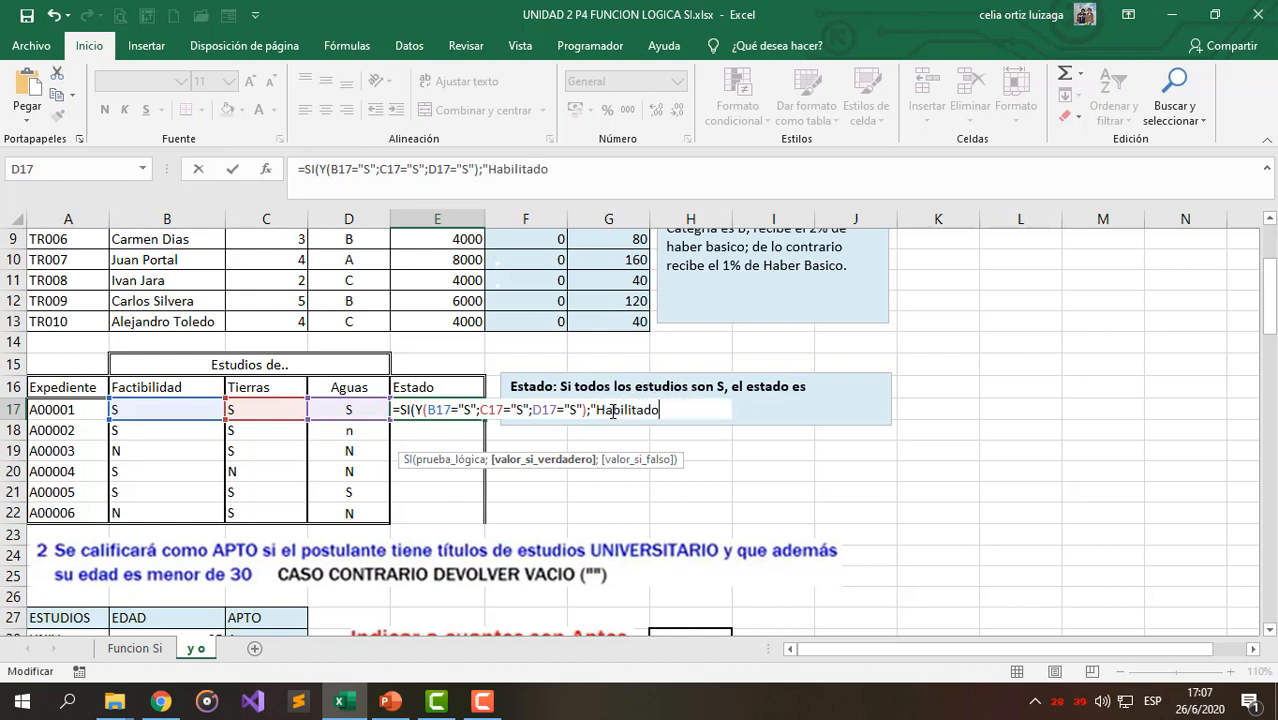
text(";"Tramite)
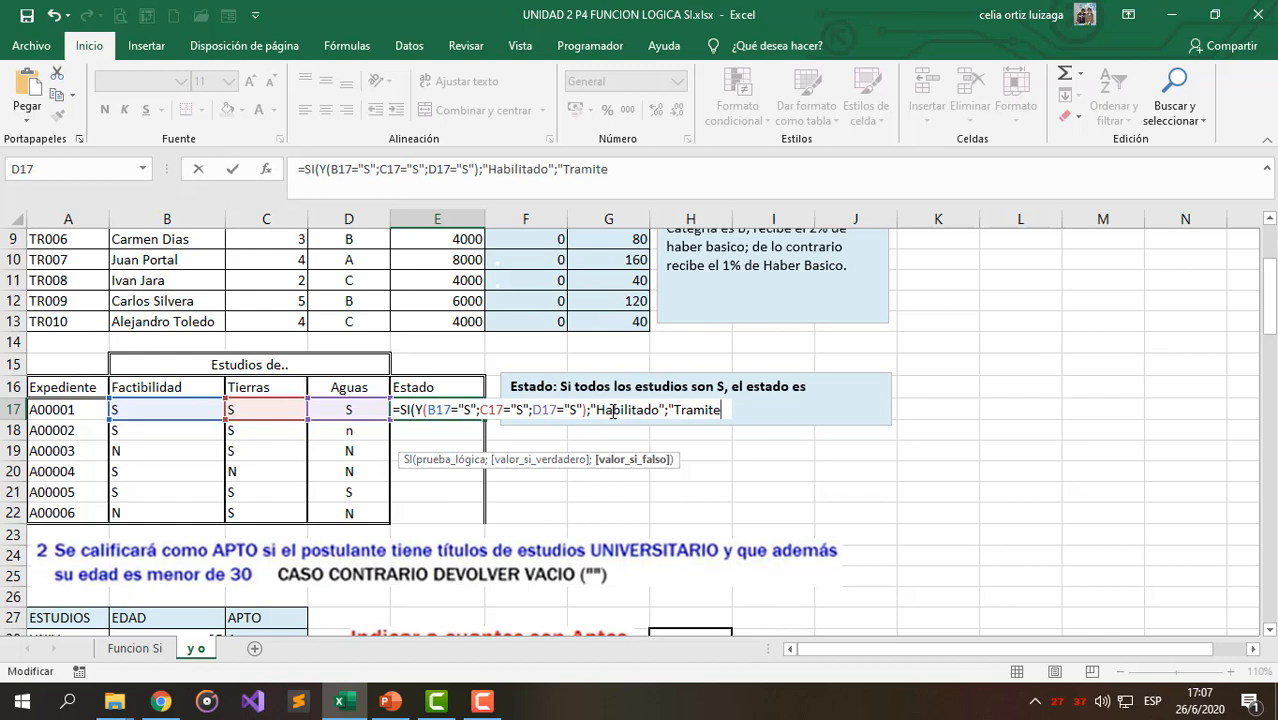
text("))
key(Return)
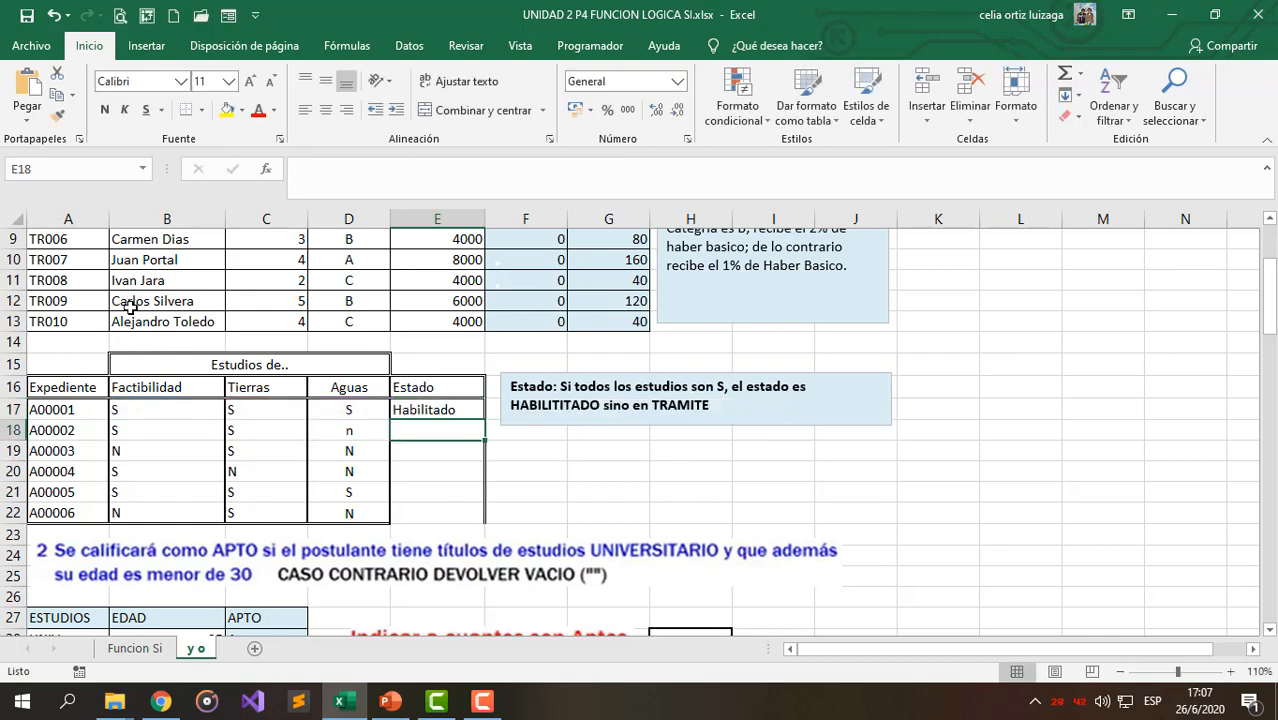
- Fill the Estado formula from E17 down through E22 and compare row 21's study values with its Estado result
click(452, 412)
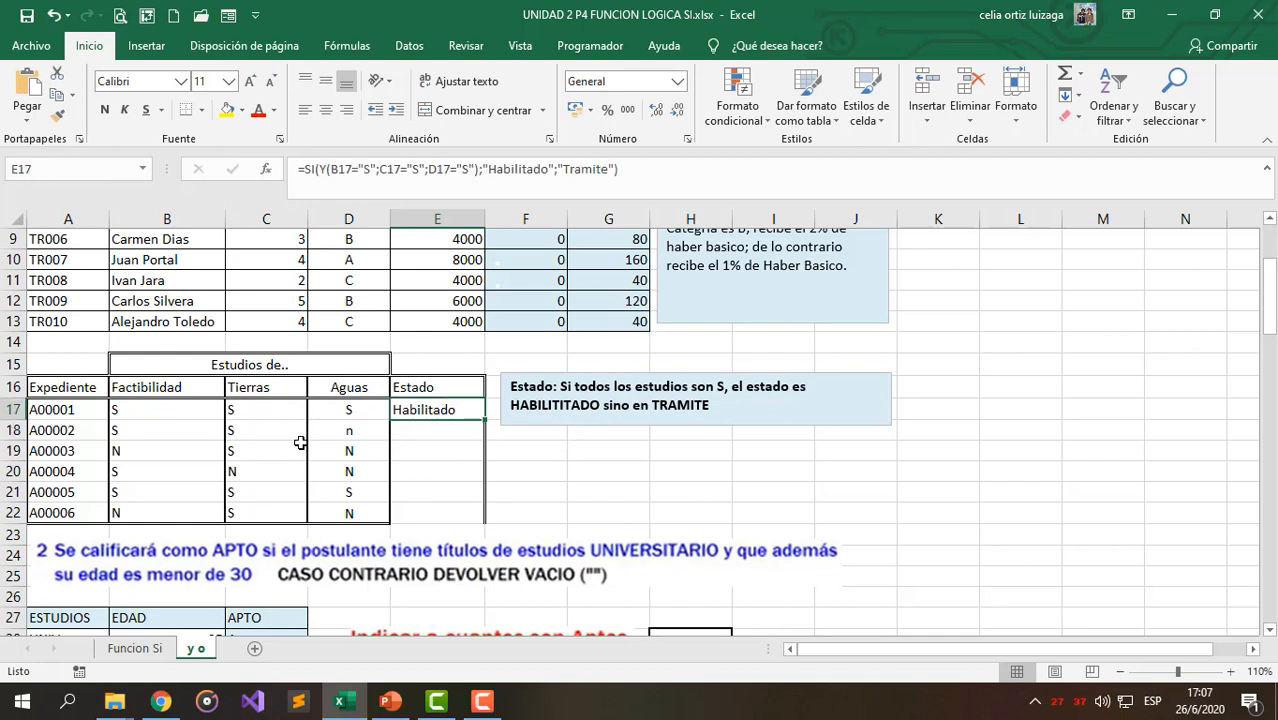
click(127, 434)
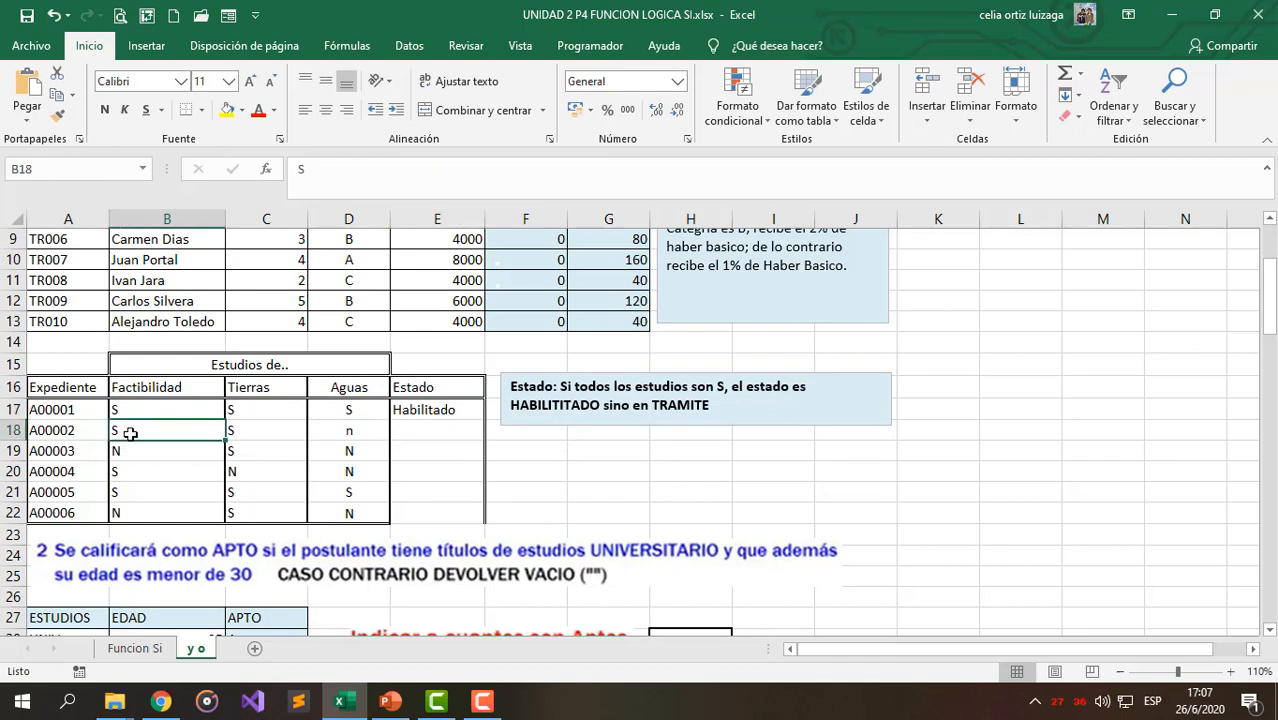
click(242, 434)
click(372, 442)
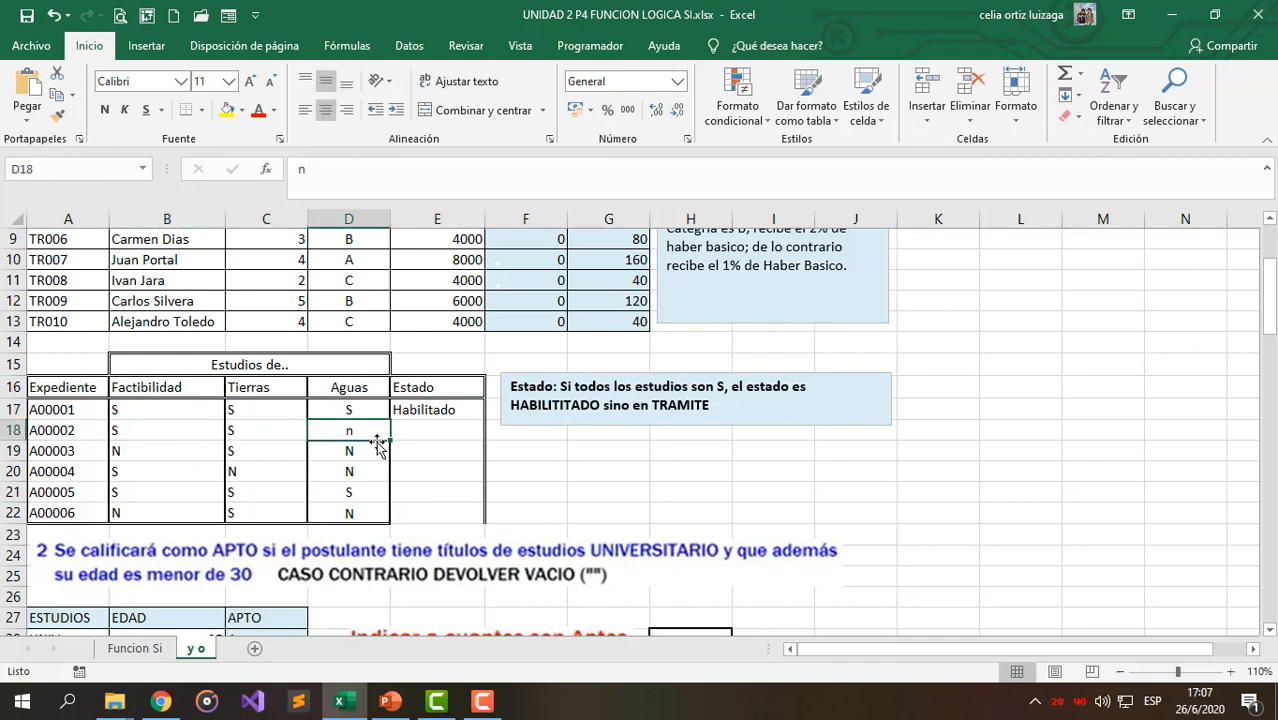
click(428, 410)
drag(485, 419, 469, 514)
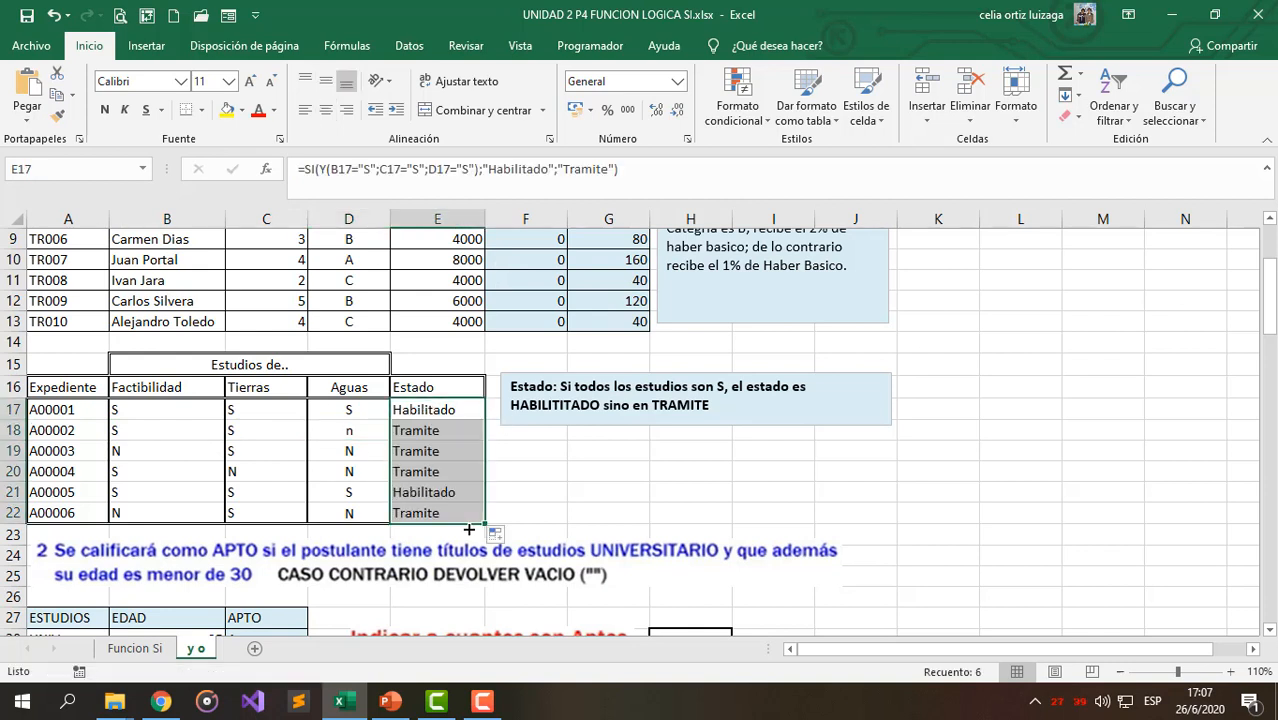
drag(134, 491, 370, 492)
click(422, 489)
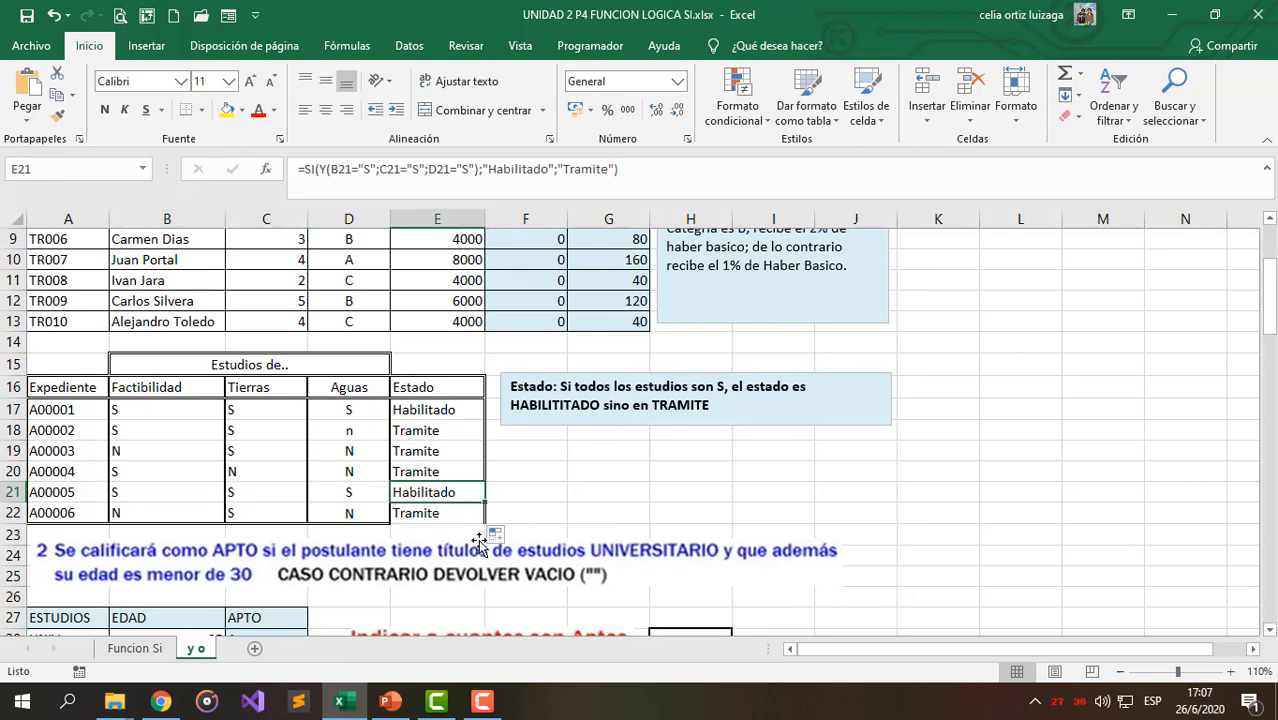
- Start a replacement formula in C28 that nests Y inside SI, with A28="univ" as the first condition
scroll(485, 533, down, 3)
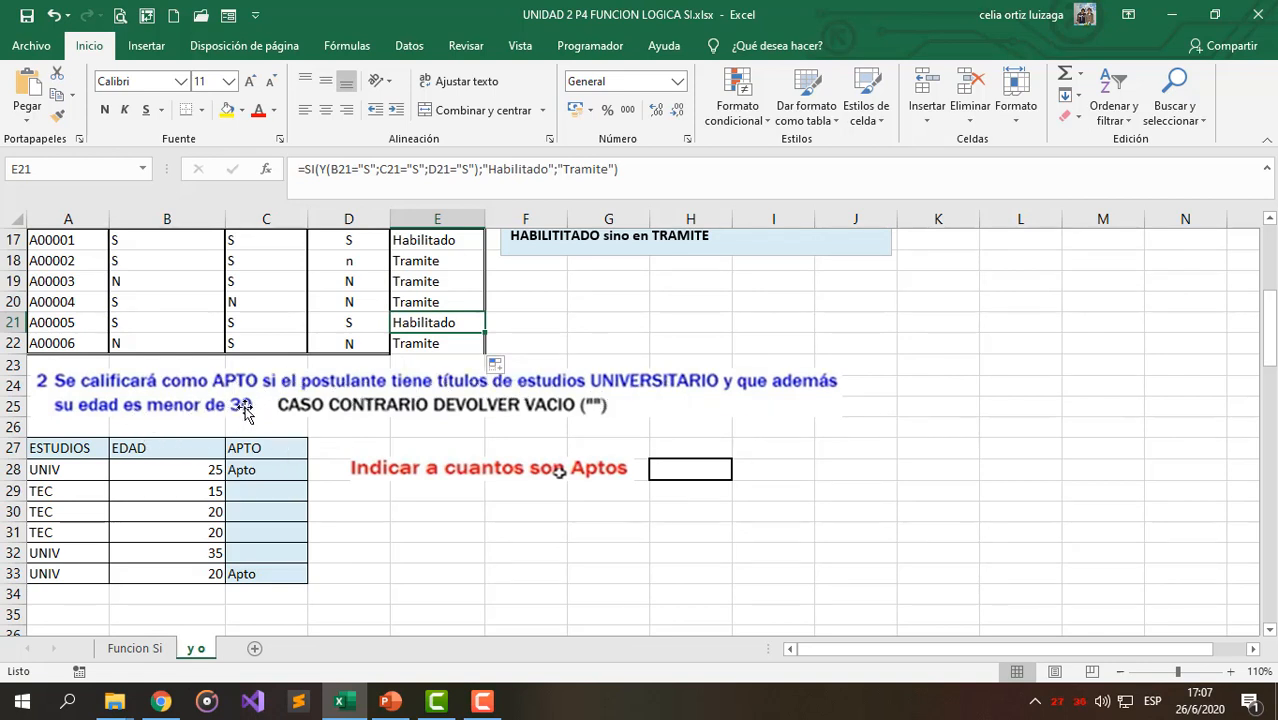
click(253, 472)
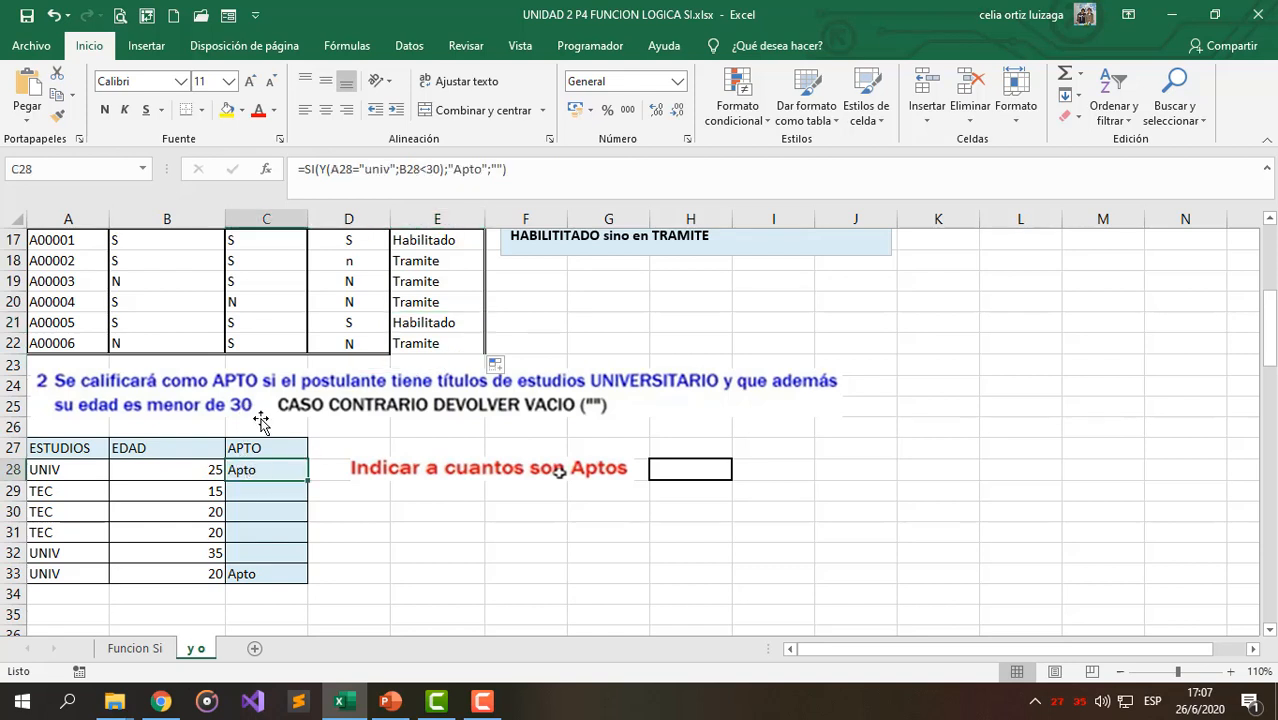
text(=si)
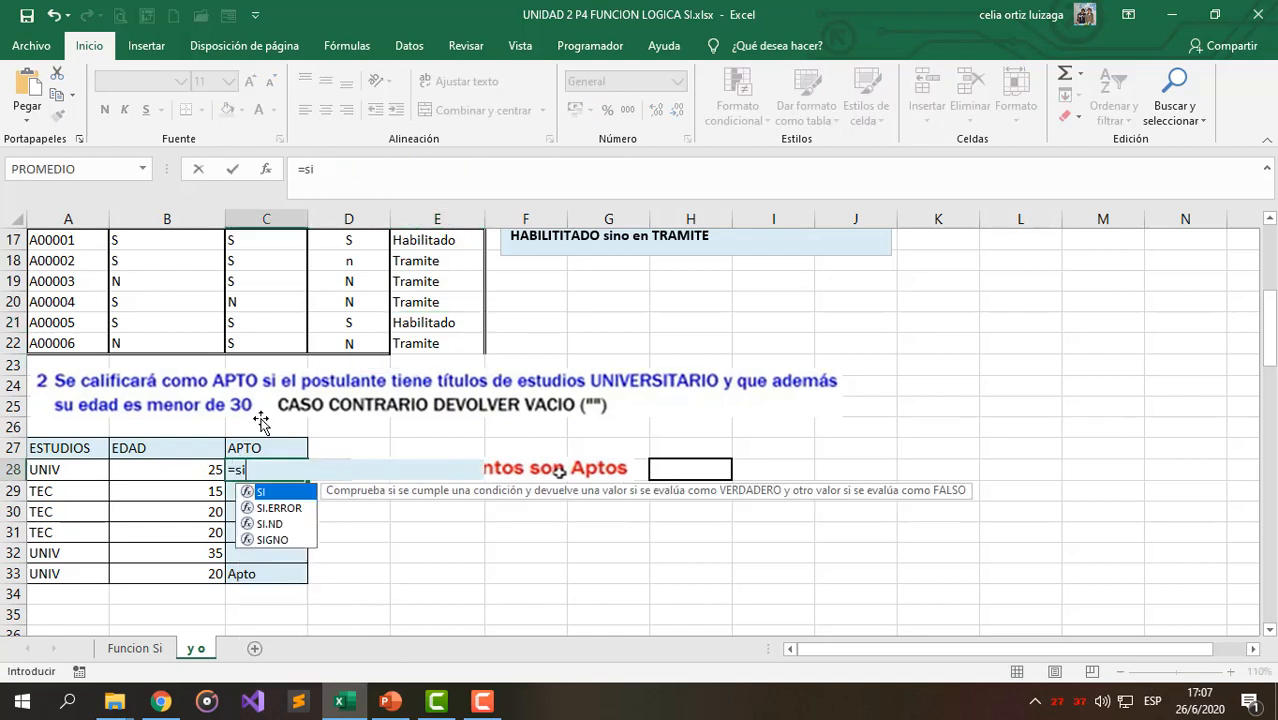
key(Tab)
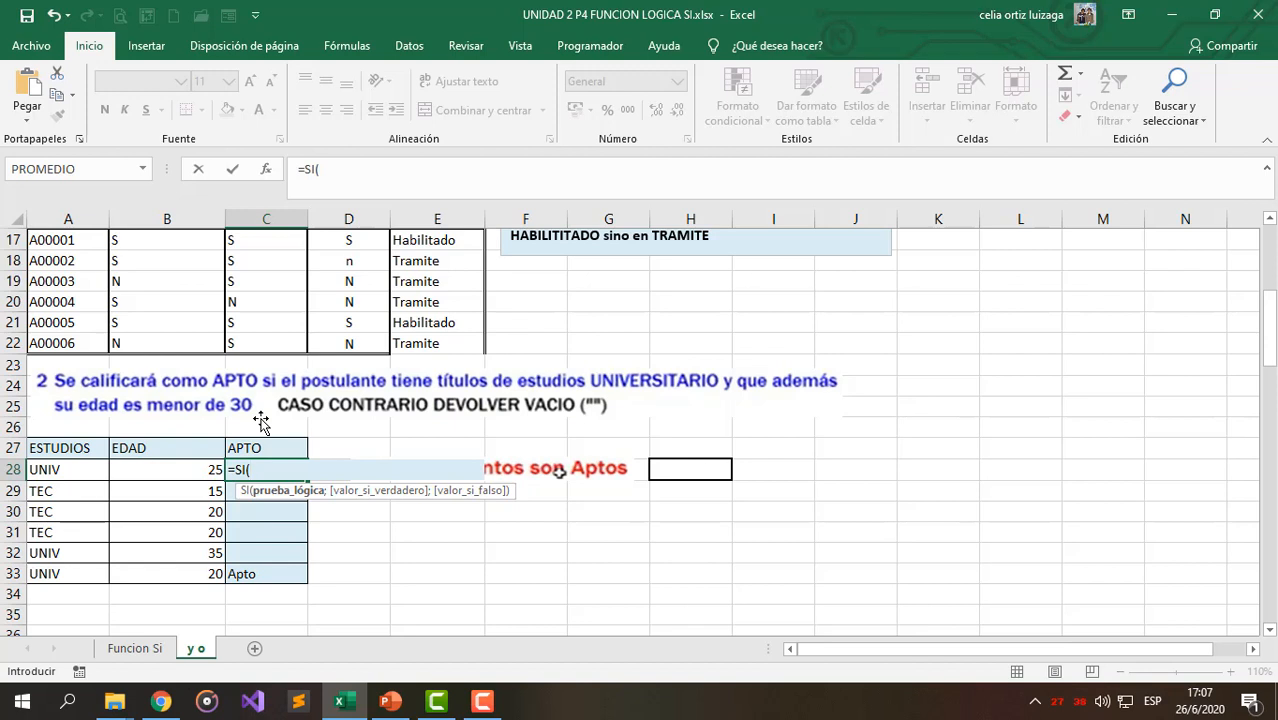
text(Y()
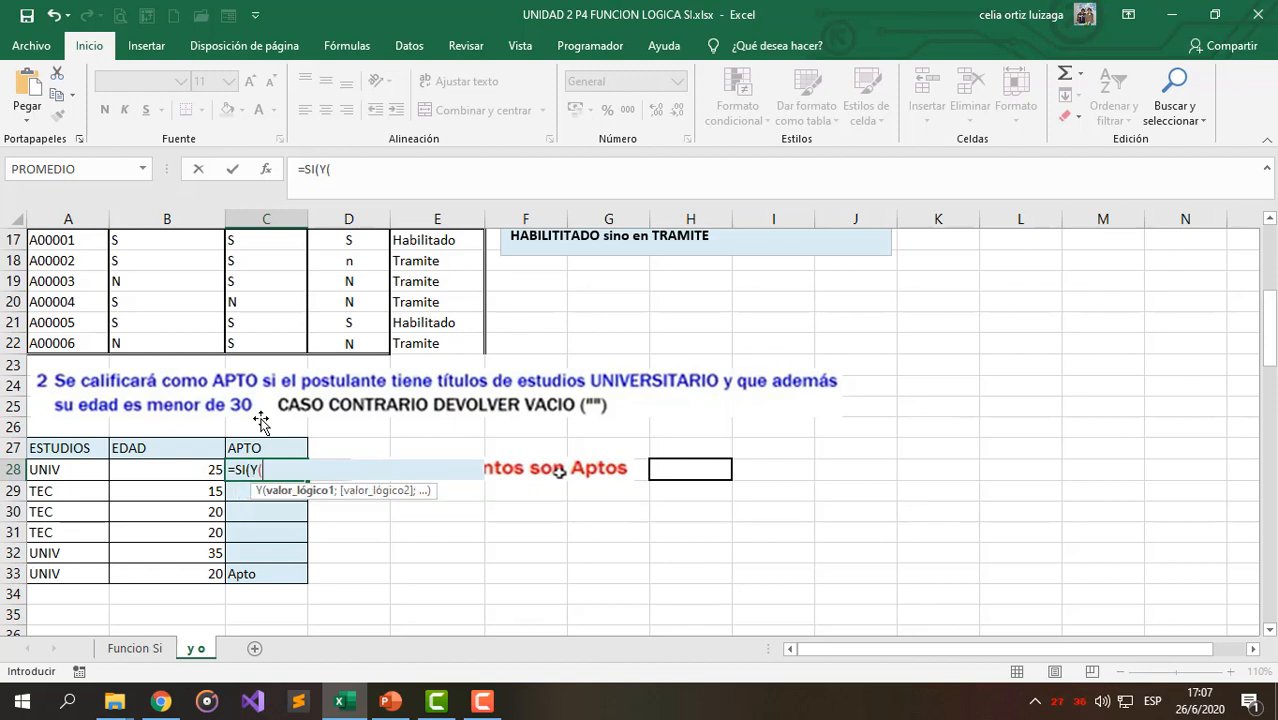
click(87, 468)
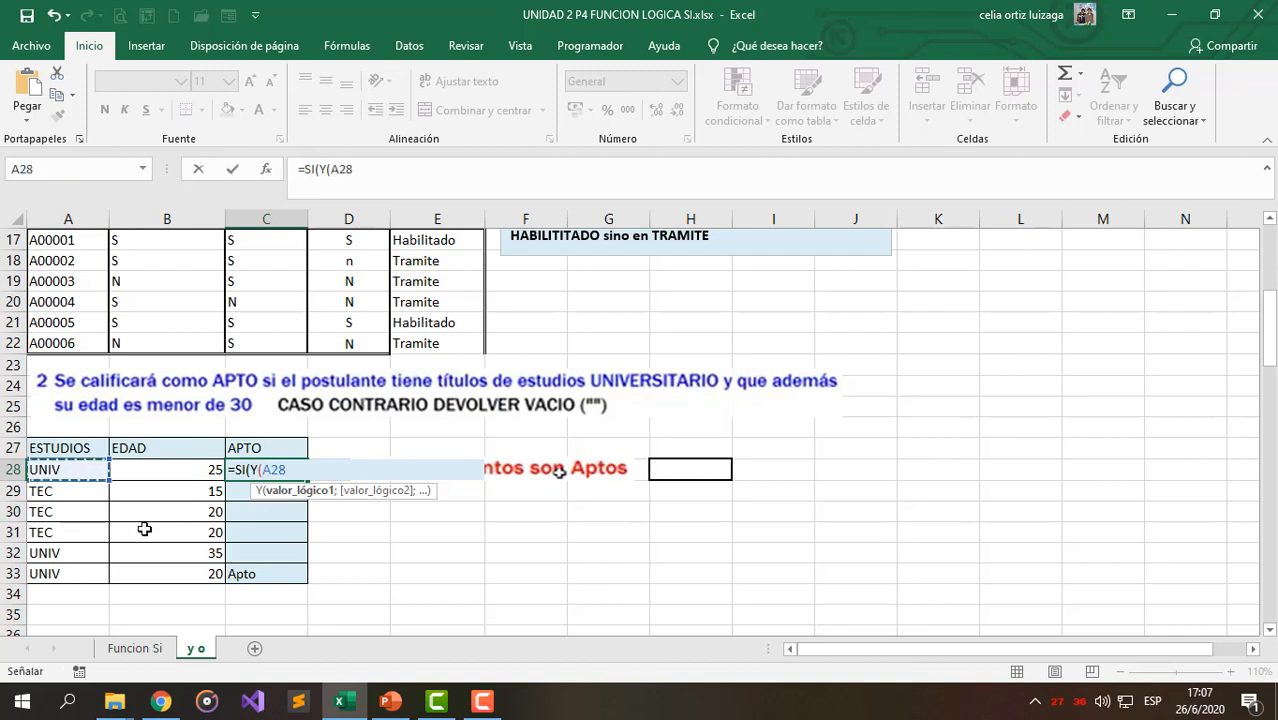
text(="univ)
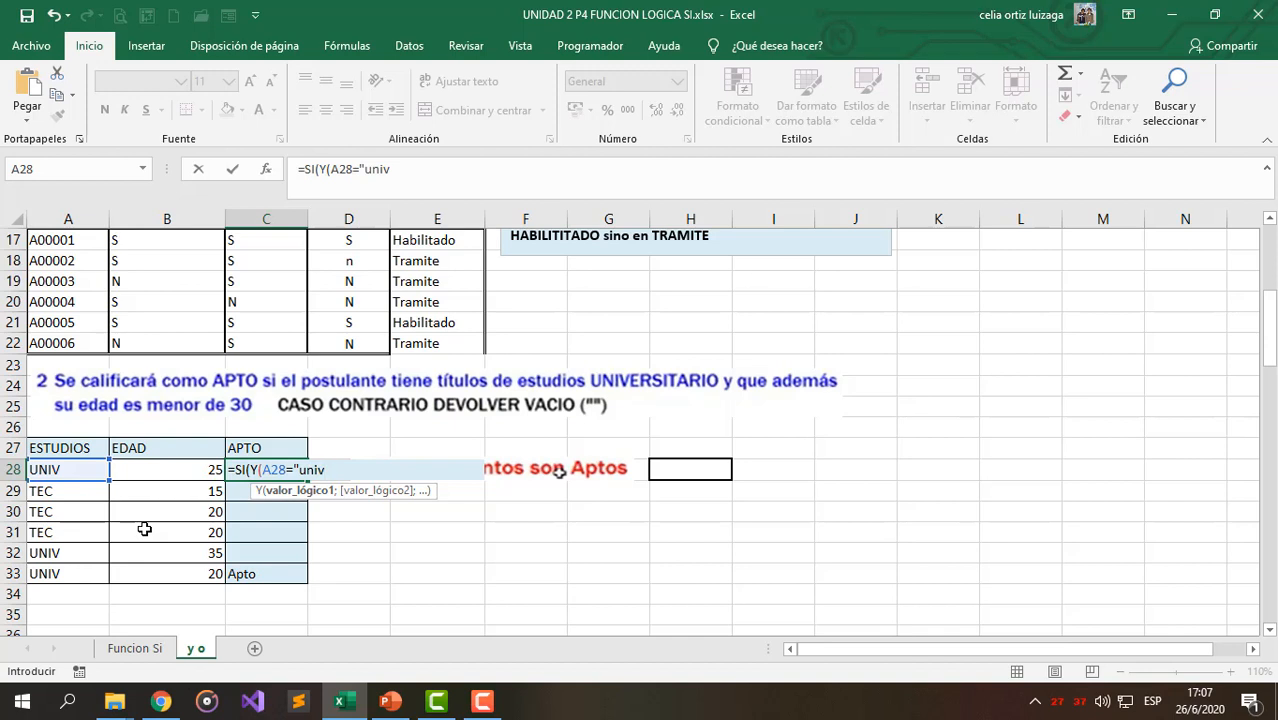
text(";)
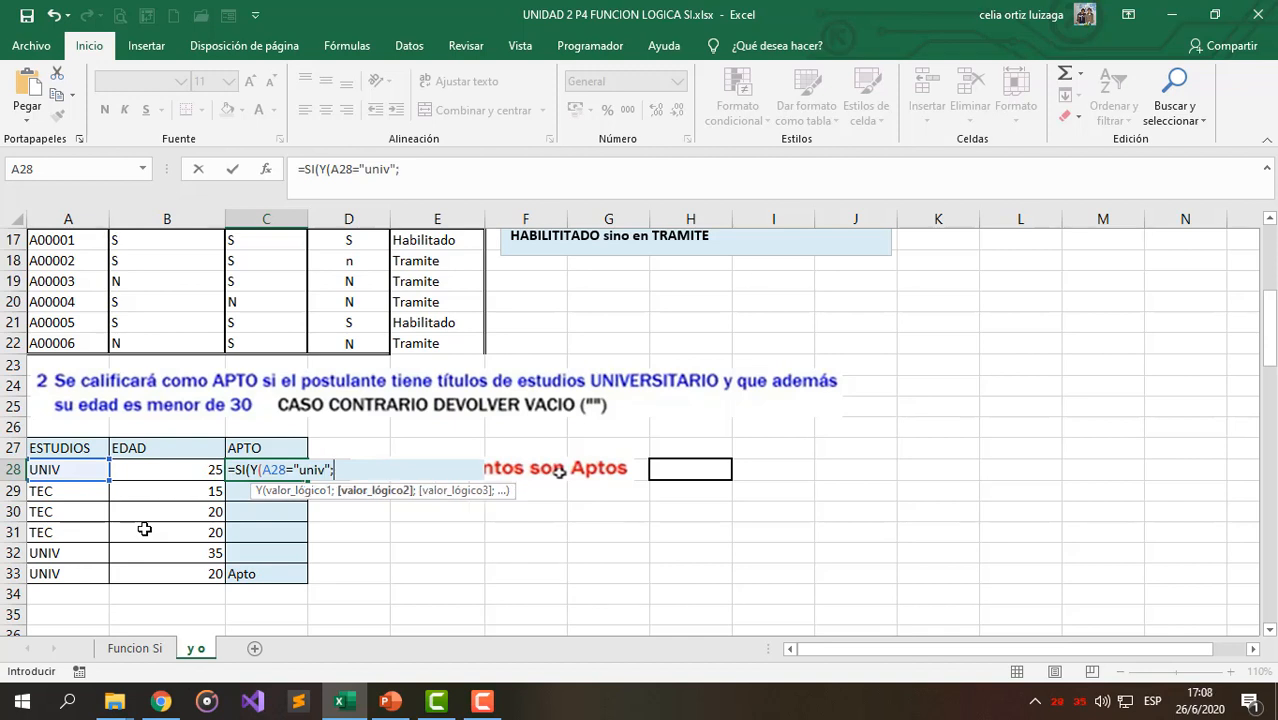
- Complete the C28 formula with B28<30 as the second Y condition, "Apto" if true and an empty text "" if false, and enter it
click(162, 474)
text(<)
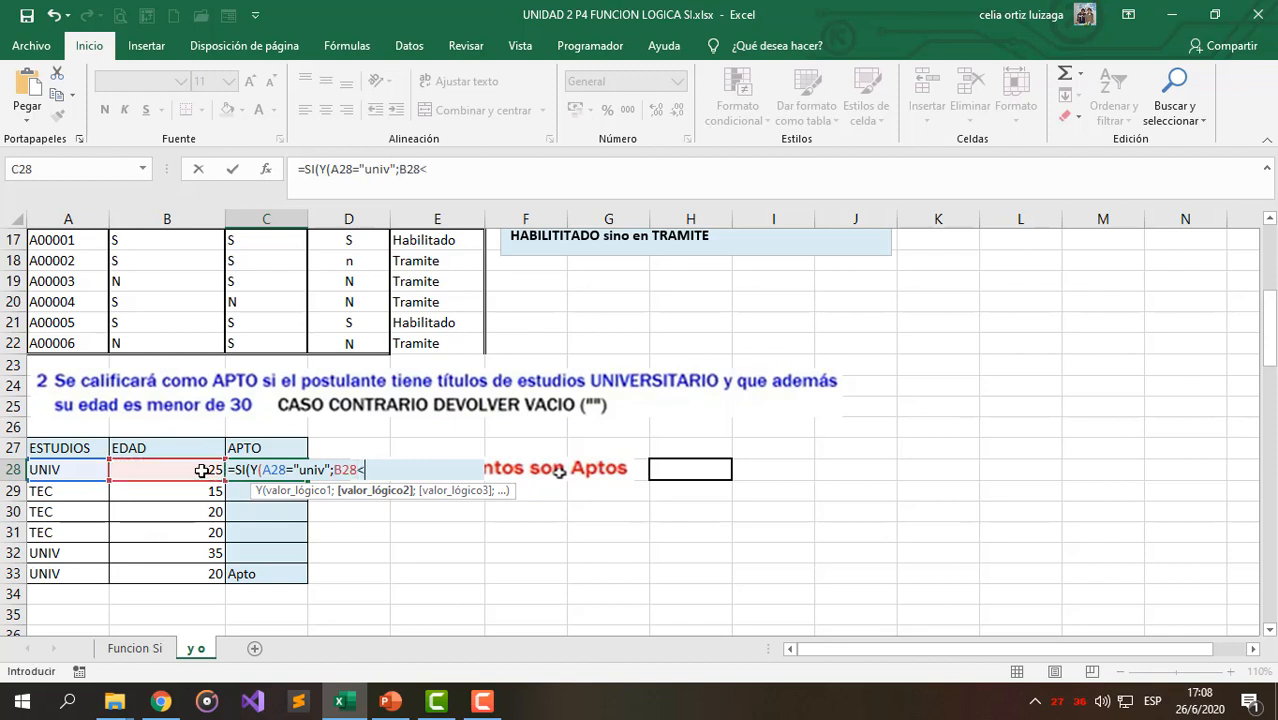
text(30);)
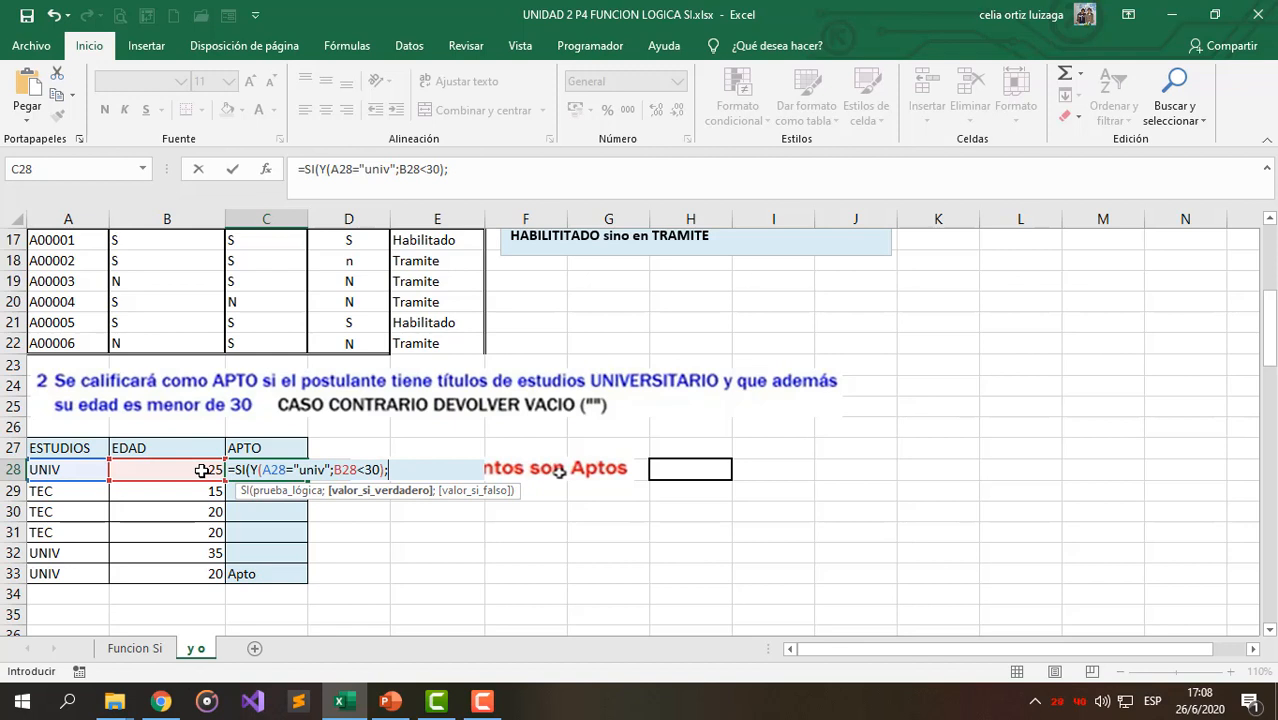
text("Apto";)
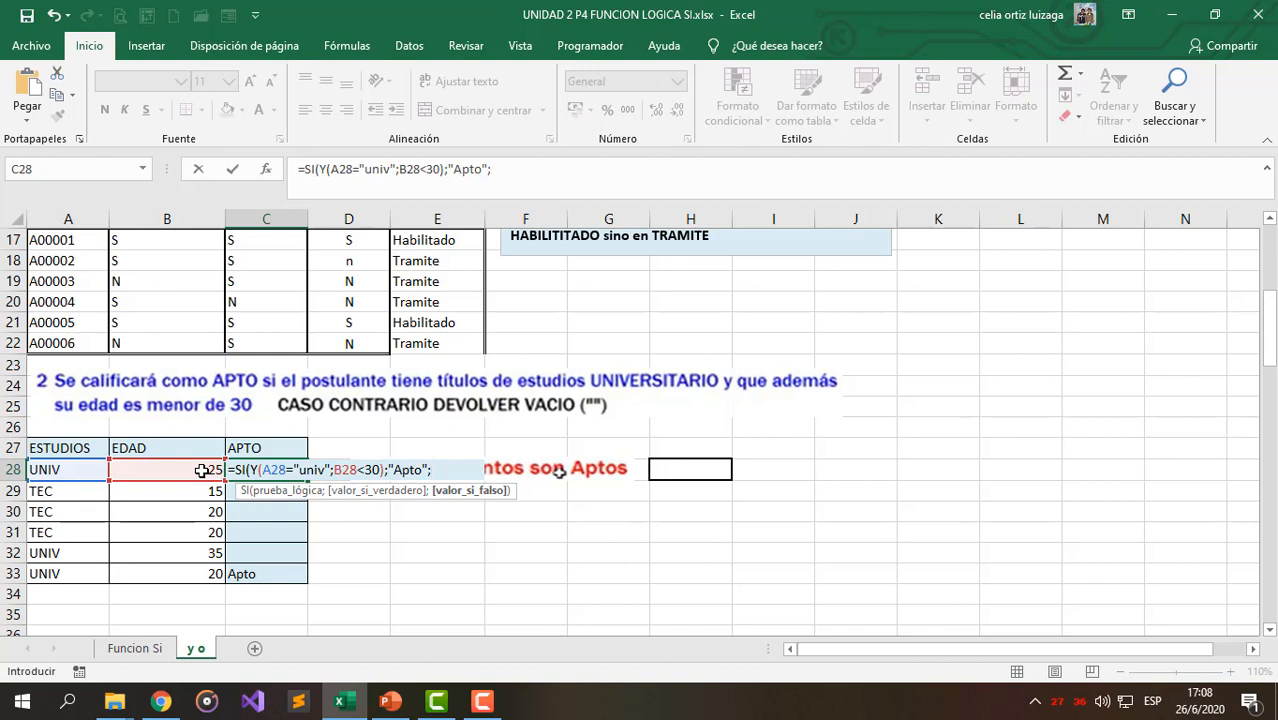
text(""))
key(Return)
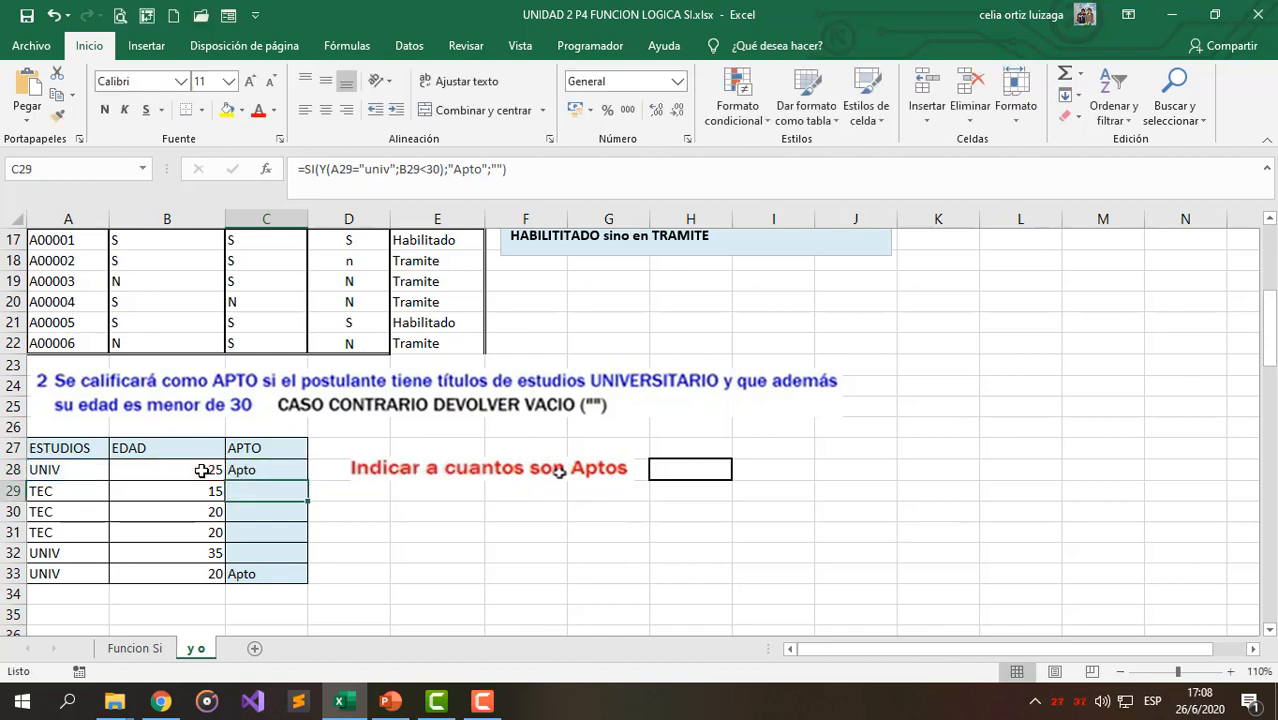
- Fill the APTO formula from C28 down through C33 and review row 33's study and age values
click(252, 470)
drag(306, 480, 285, 580)
drag(75, 577, 184, 580)
click(265, 472)
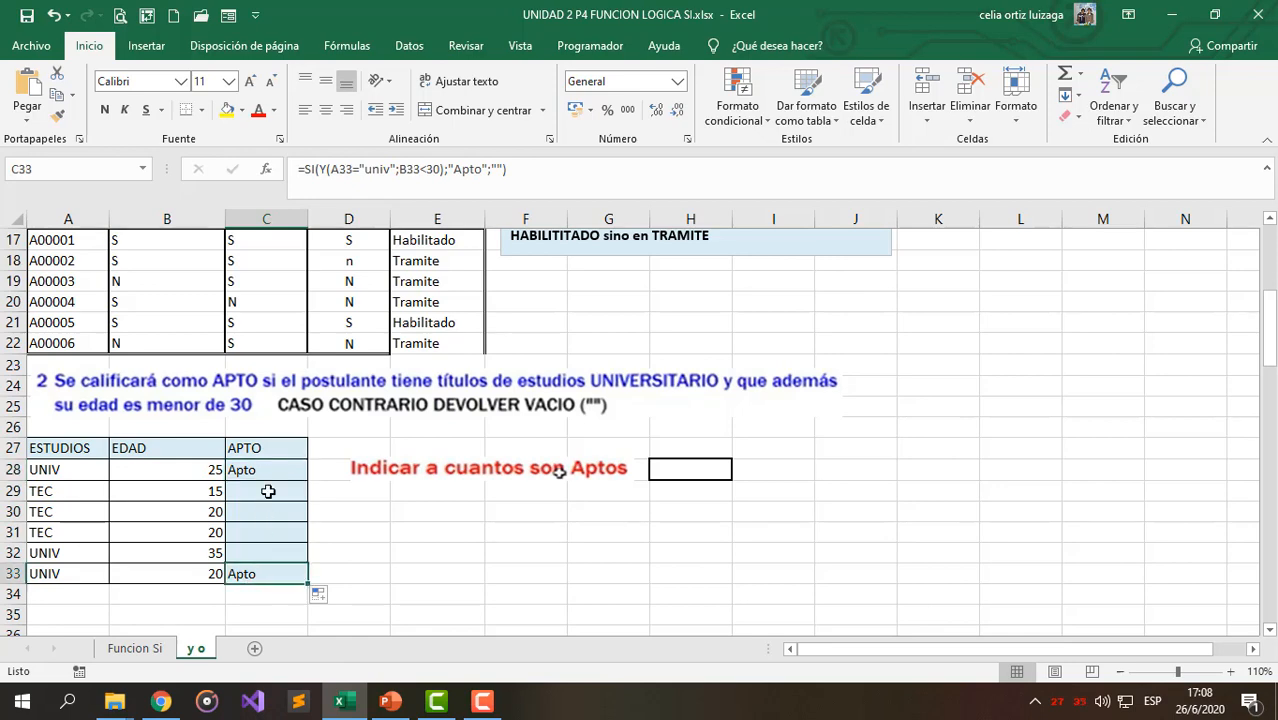
- Examine the discount exercise's conditions on category, salary and age, and the percentage of the basic salary to apply
scroll(305, 513, down, 4)
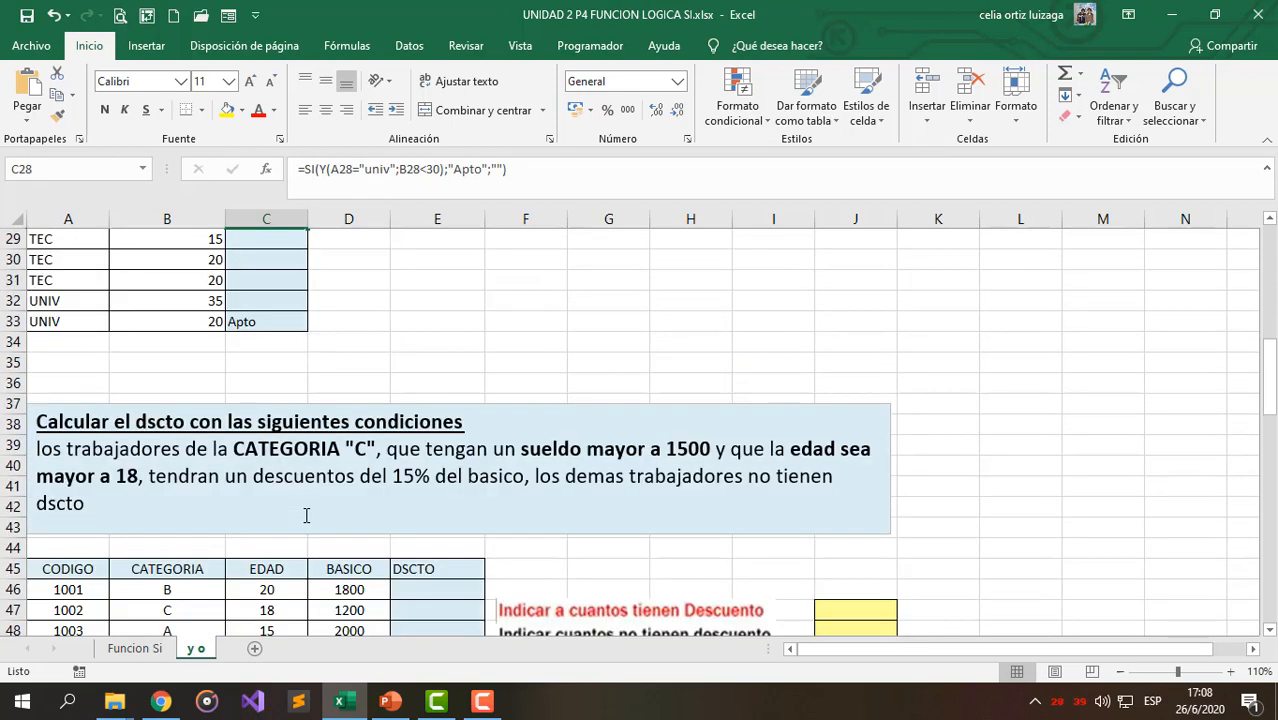
scroll(305, 513, down, 1)
scroll(305, 513, down, 1)
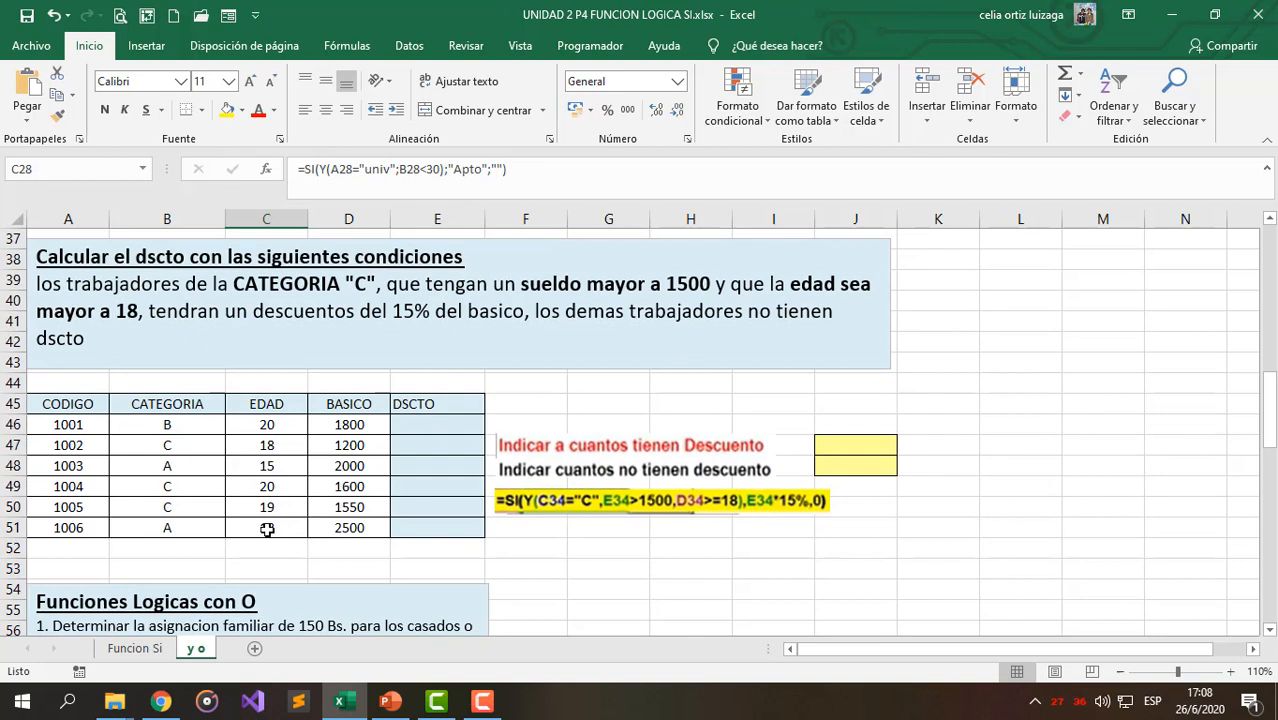
click(426, 424)
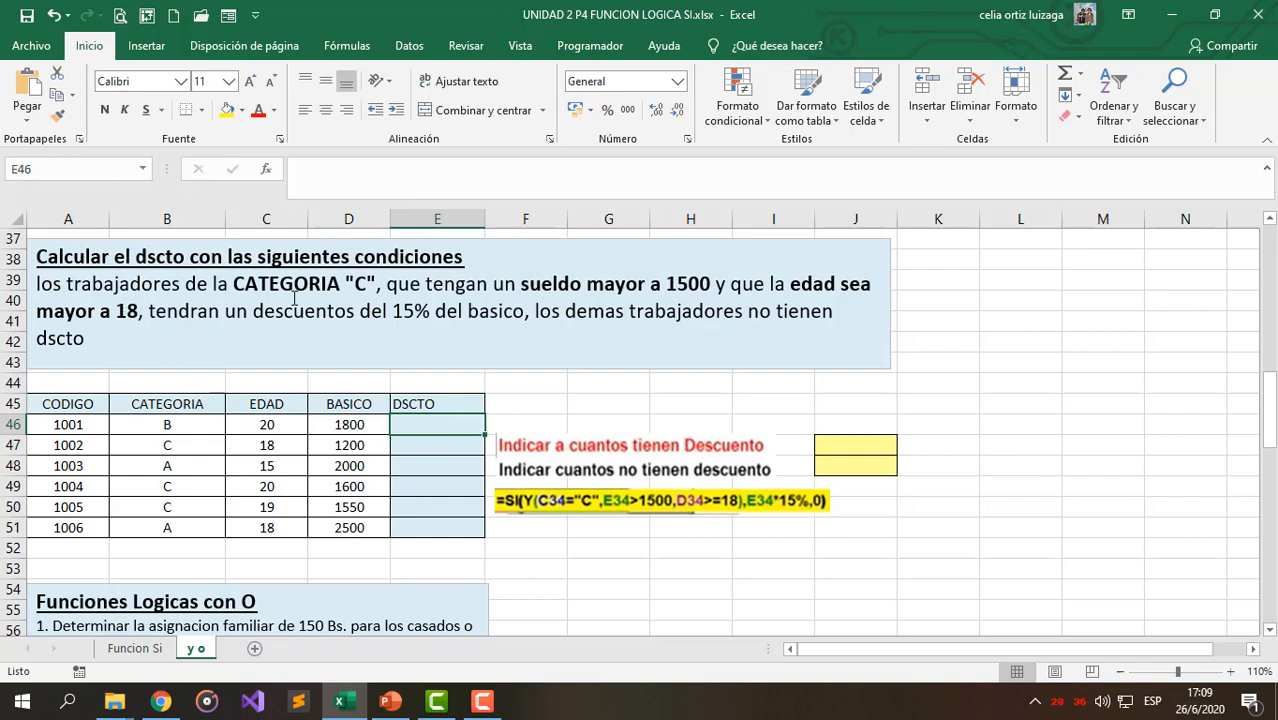
click(328, 284)
double_click(328, 284)
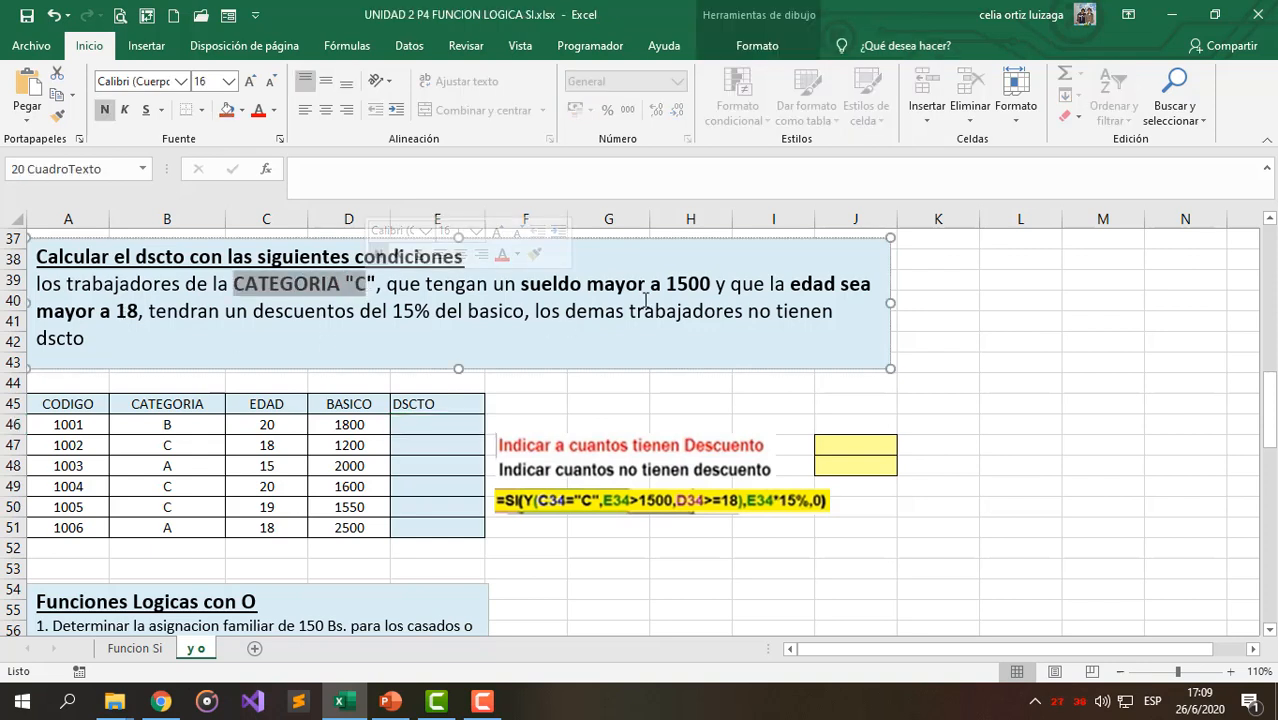
drag(587, 285, 708, 287)
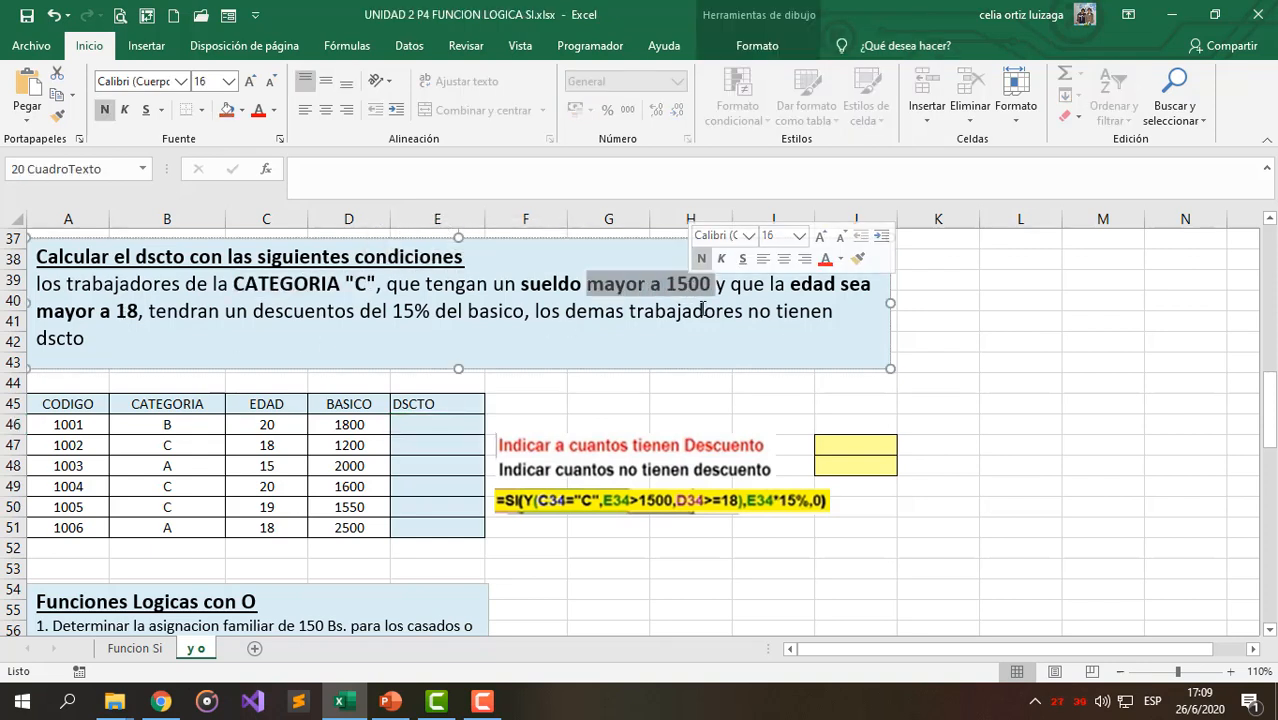
drag(37, 311, 139, 313)
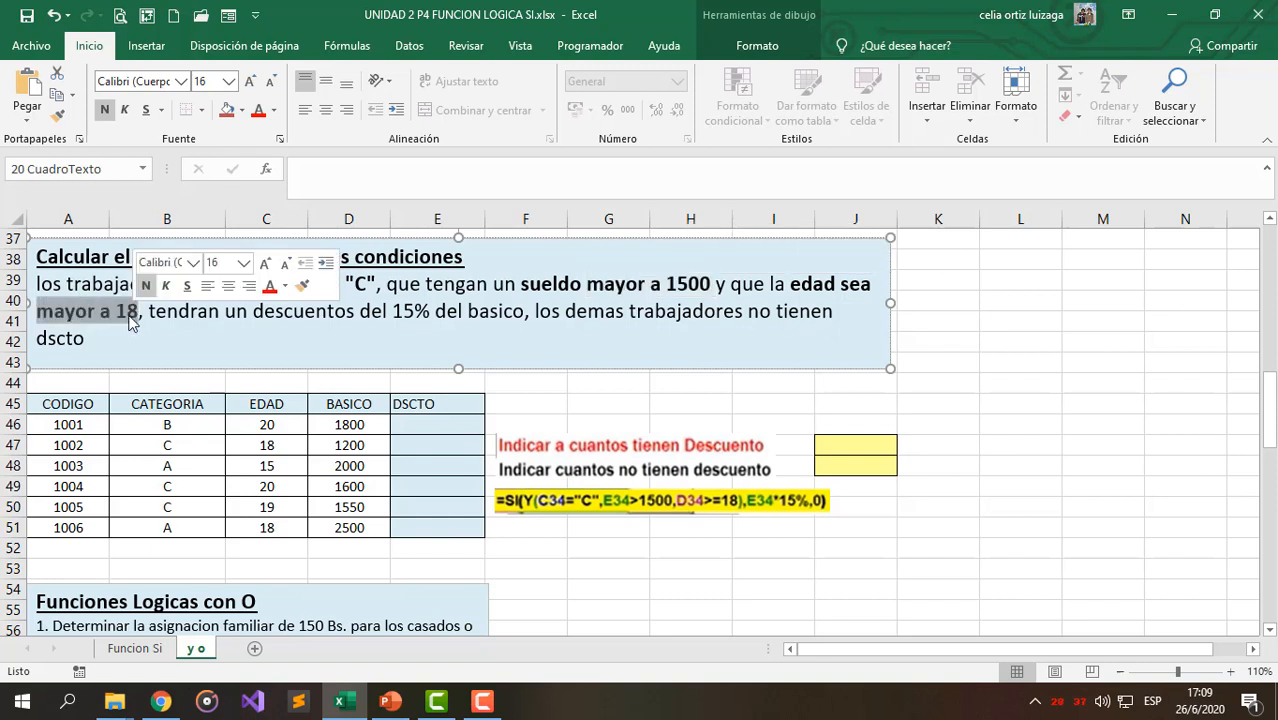
click(261, 318)
drag(392, 311, 483, 311)
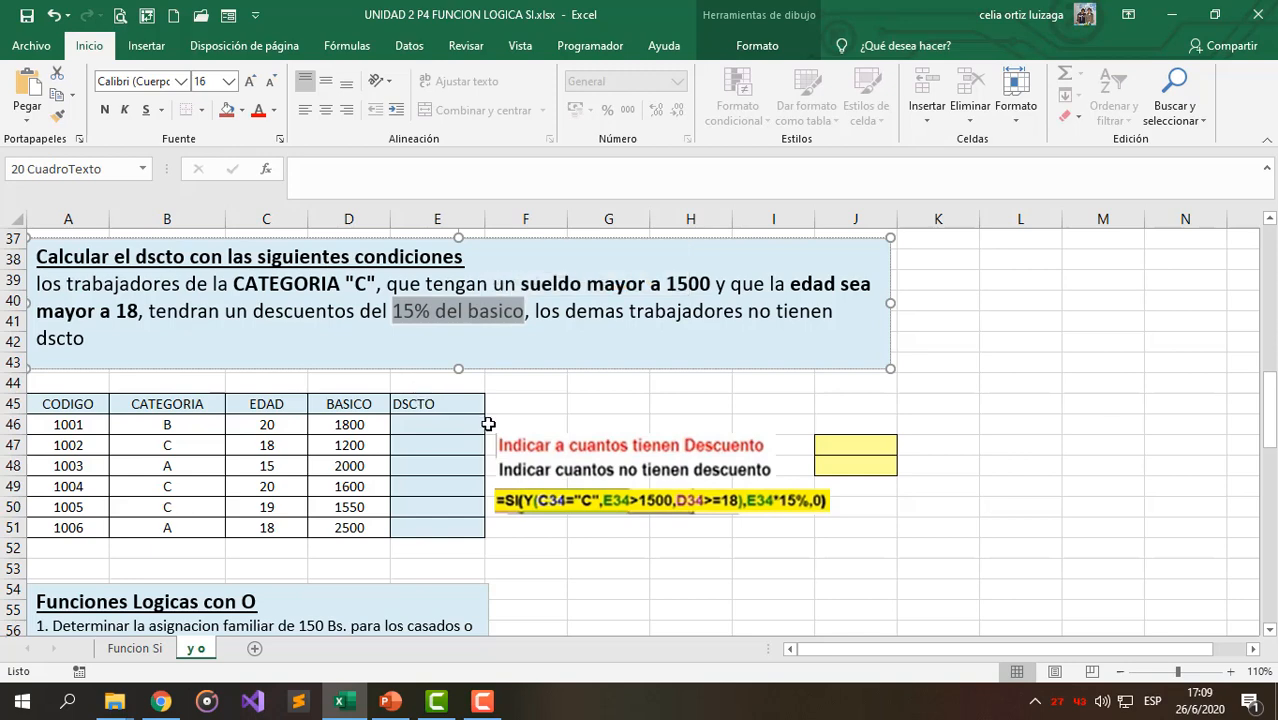
- Start a DSCTO formula in E46 that nests Y inside SI, with B46="C" as the first condition
click(440, 420)
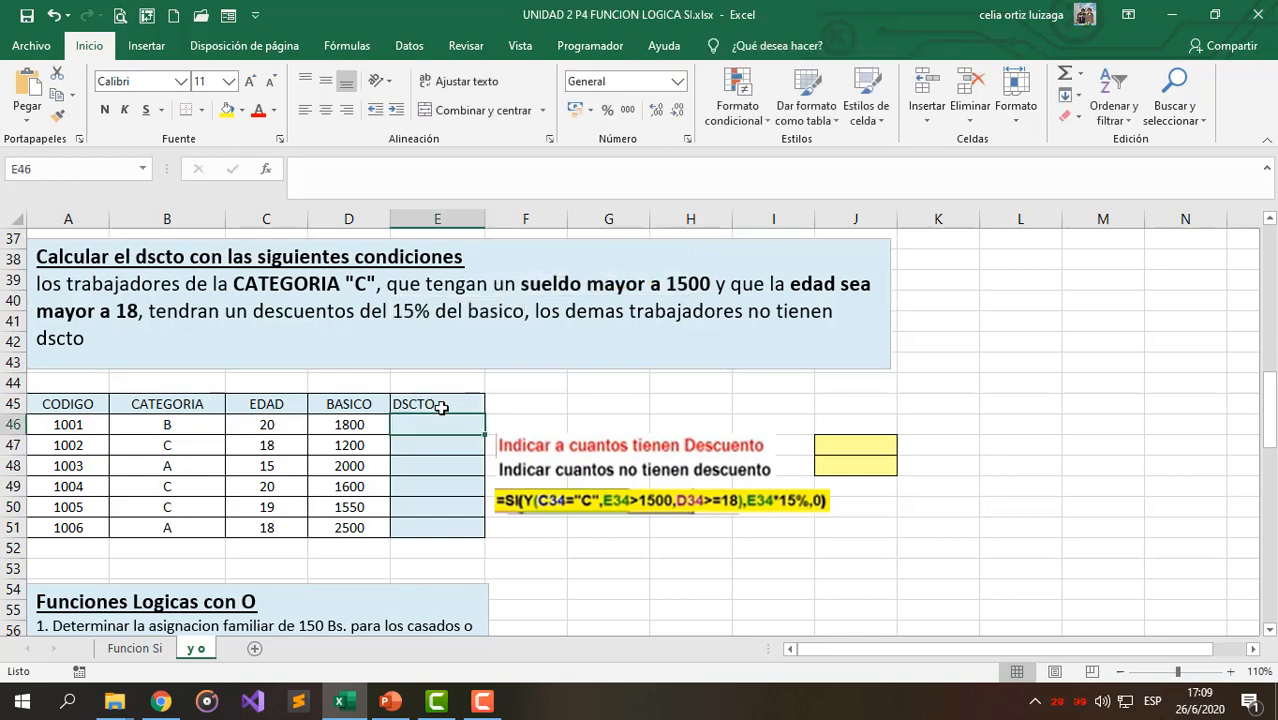
text(=si)
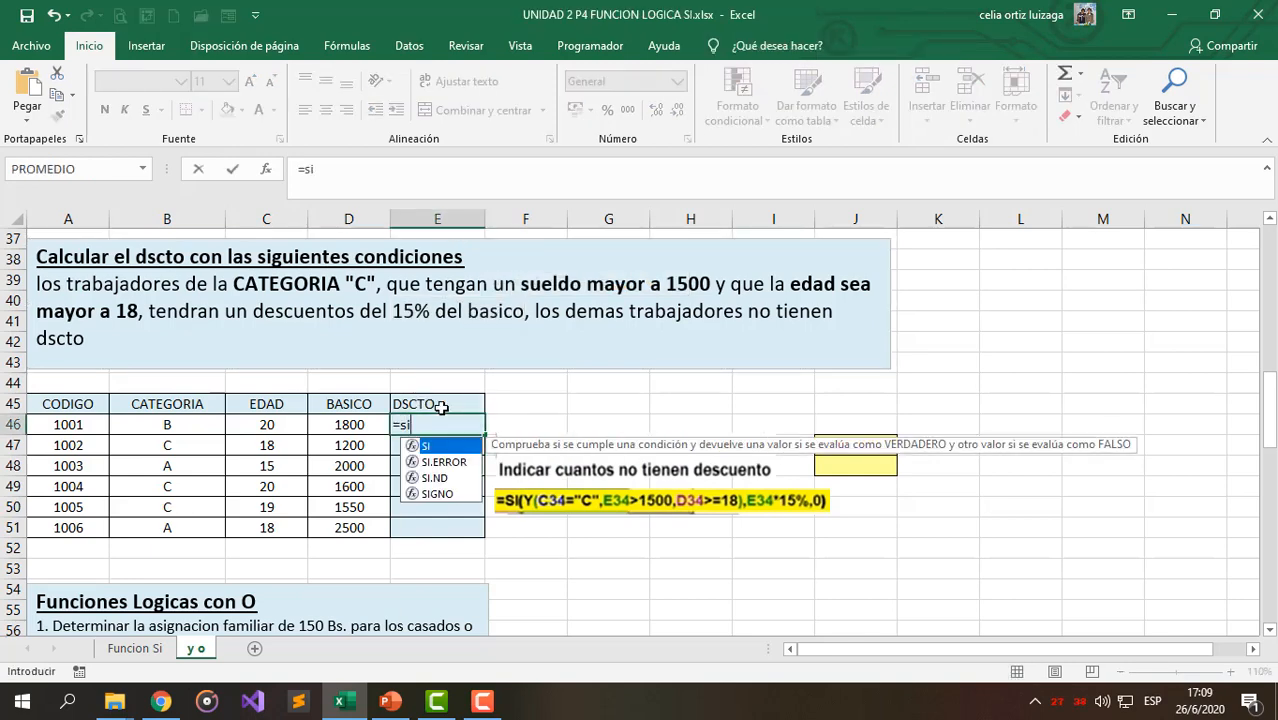
key(Tab)
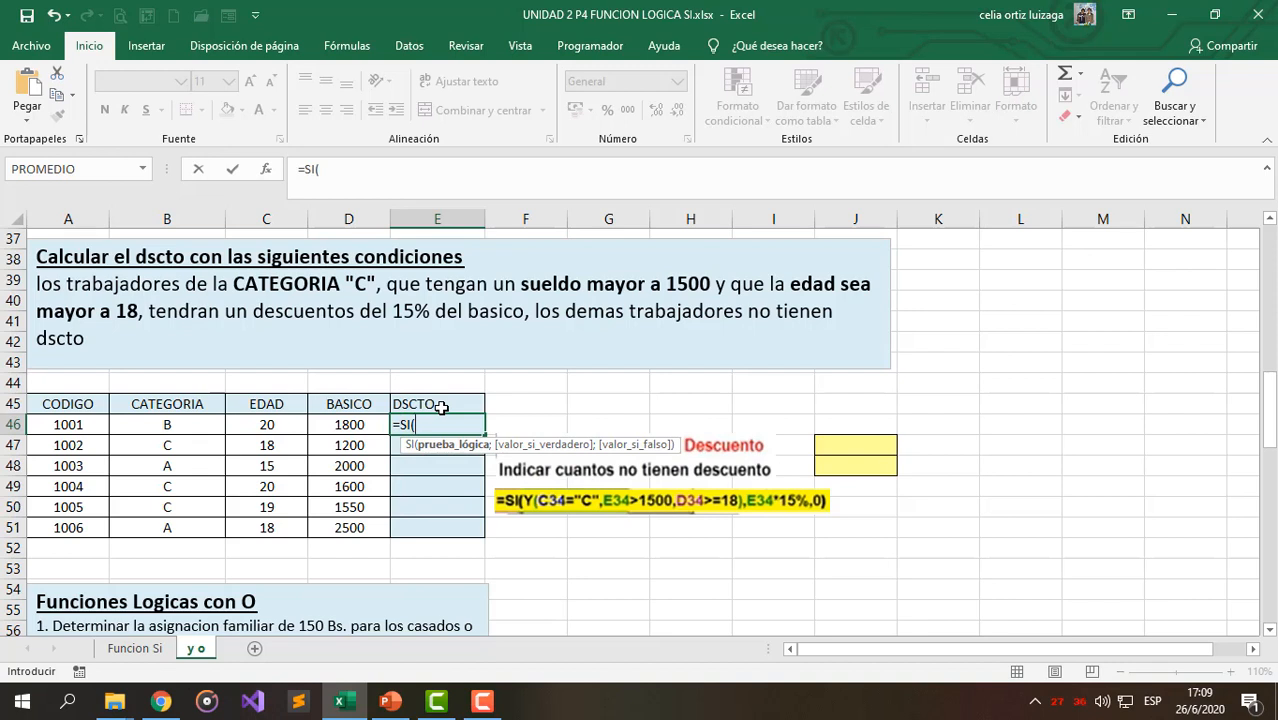
text(y)
key(Tab)
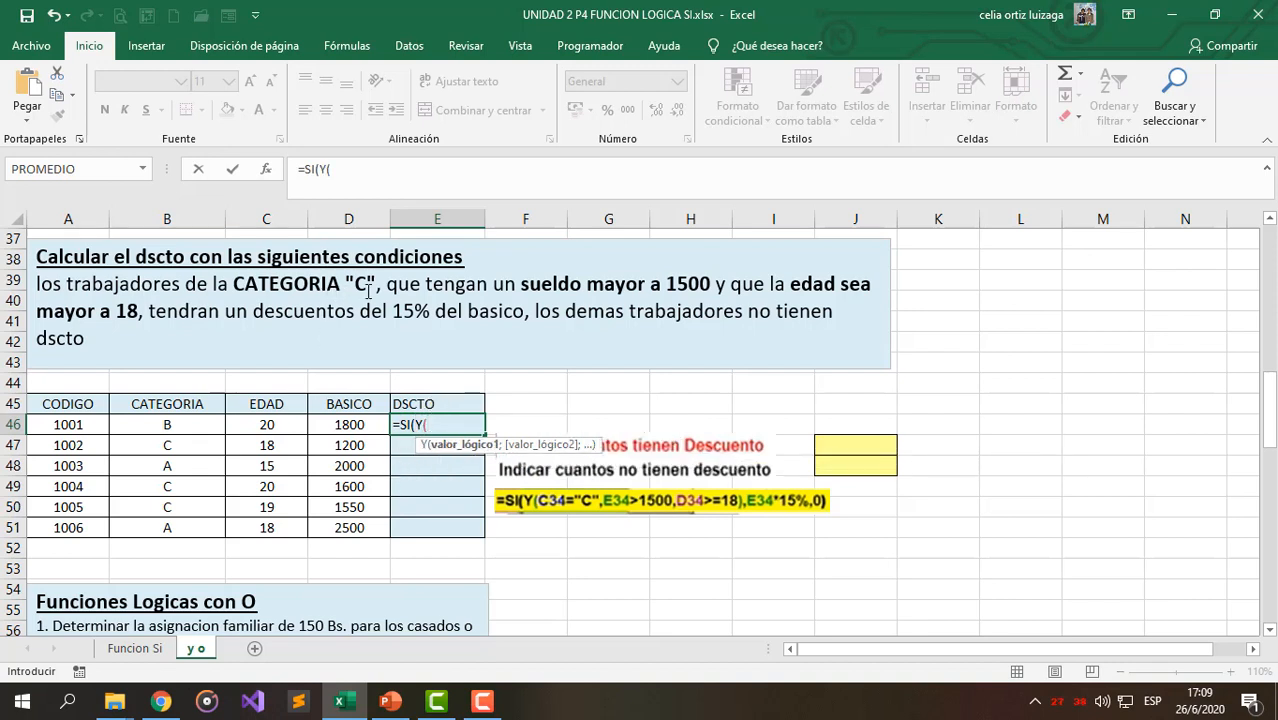
click(172, 422)
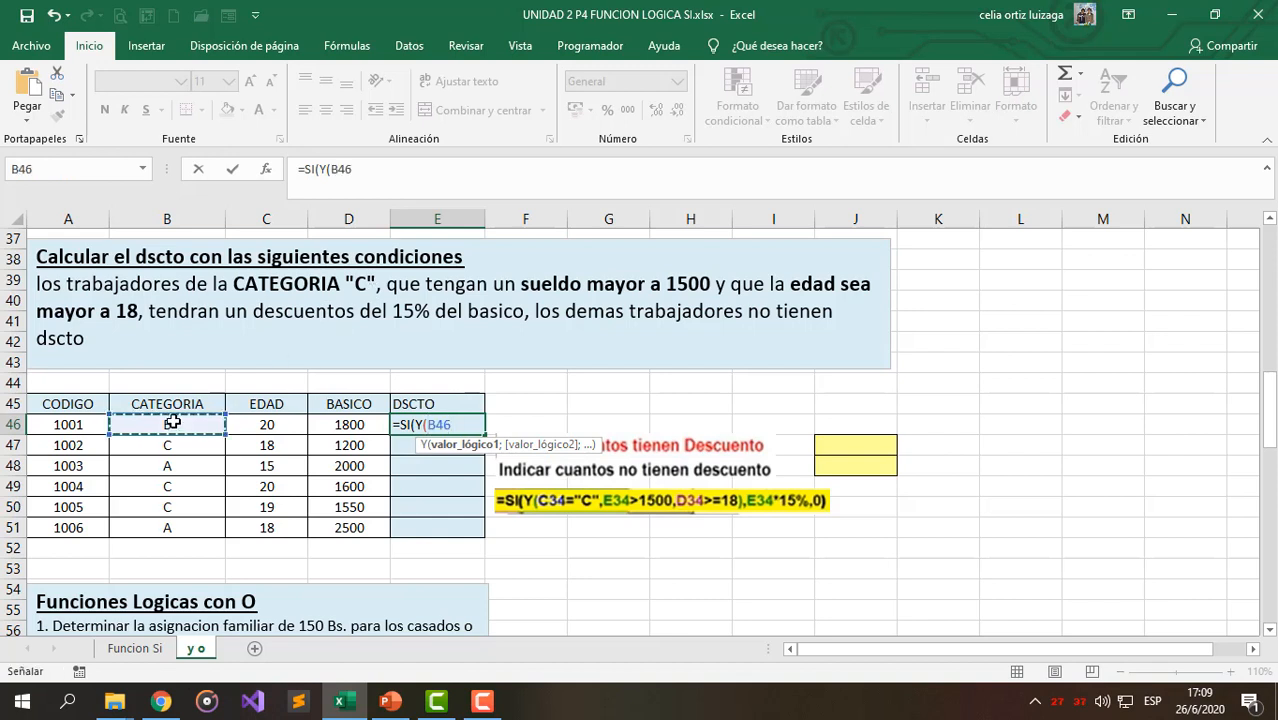
text(="C")
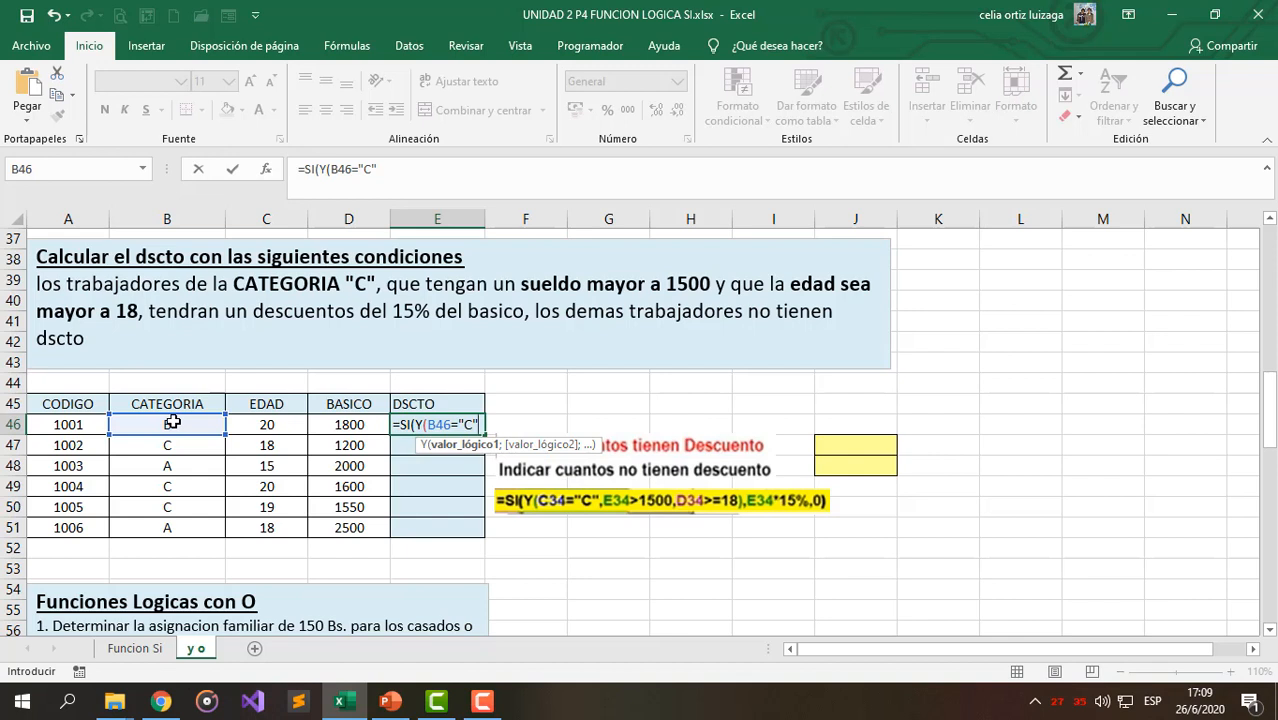
text(;)
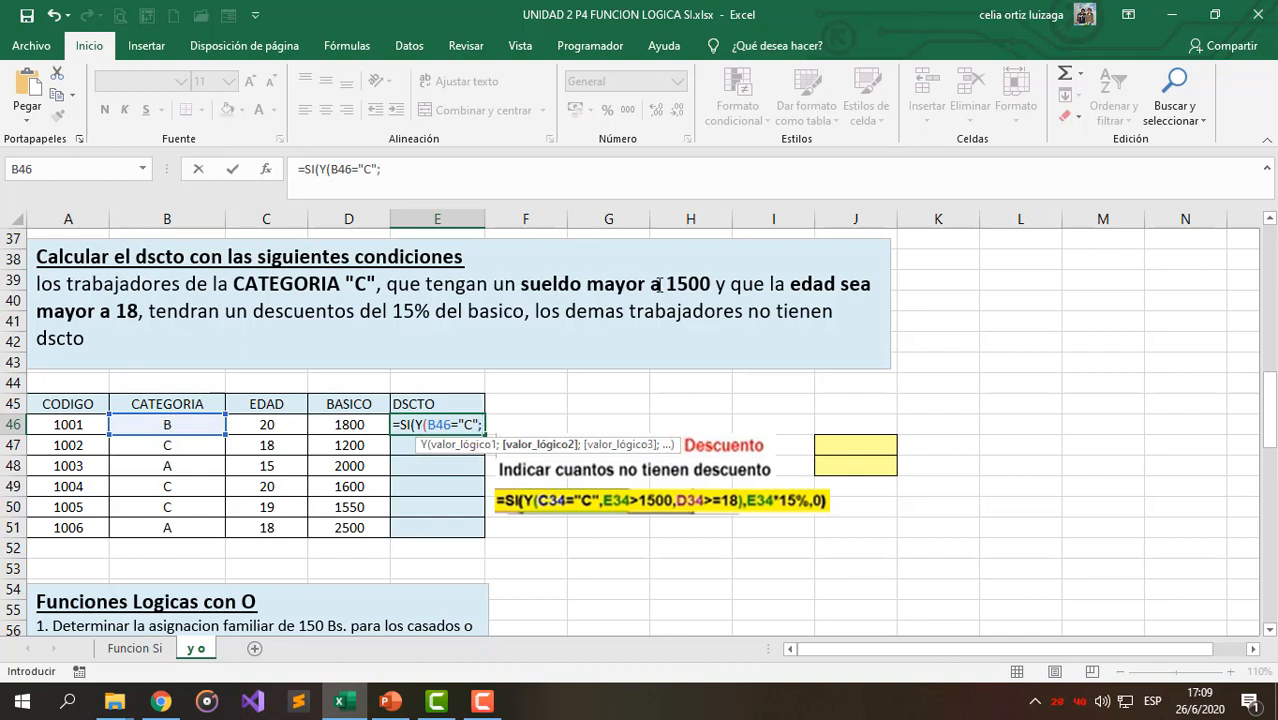
- Add D46>1500 and C46>18 as the second and third conditions in the E46 formula and close the Y function
click(348, 426)
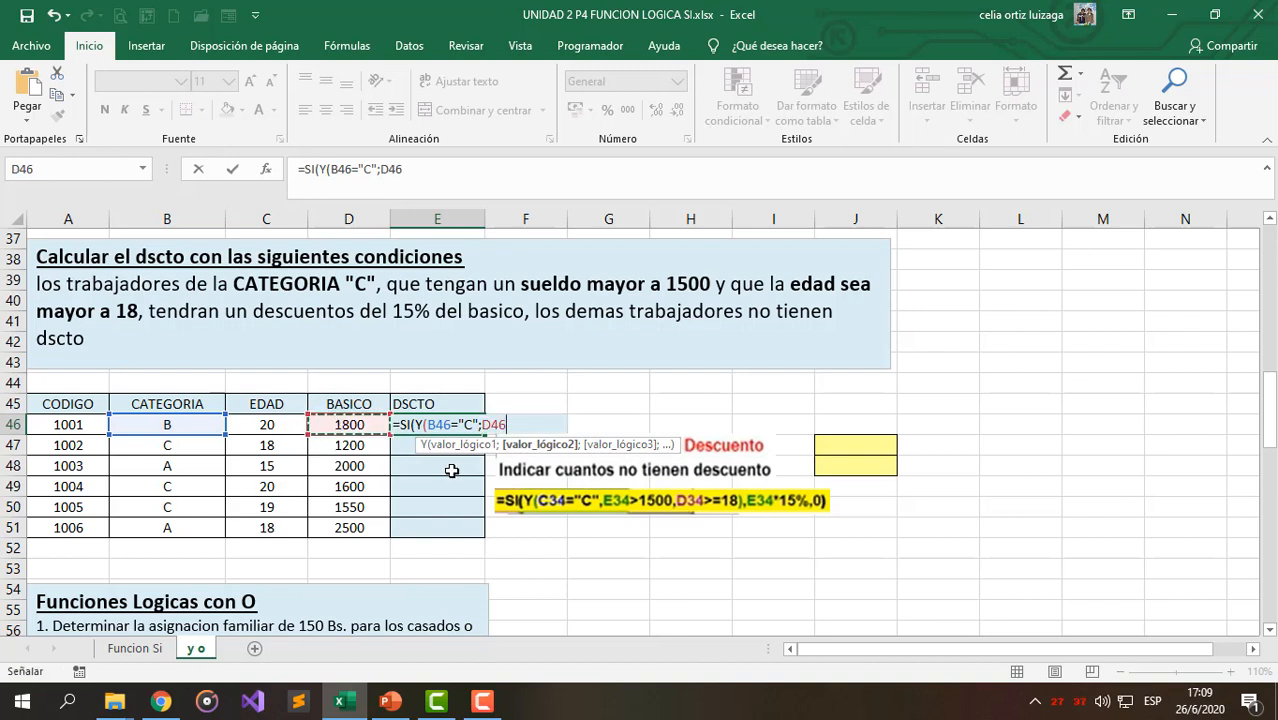
text(>1500)
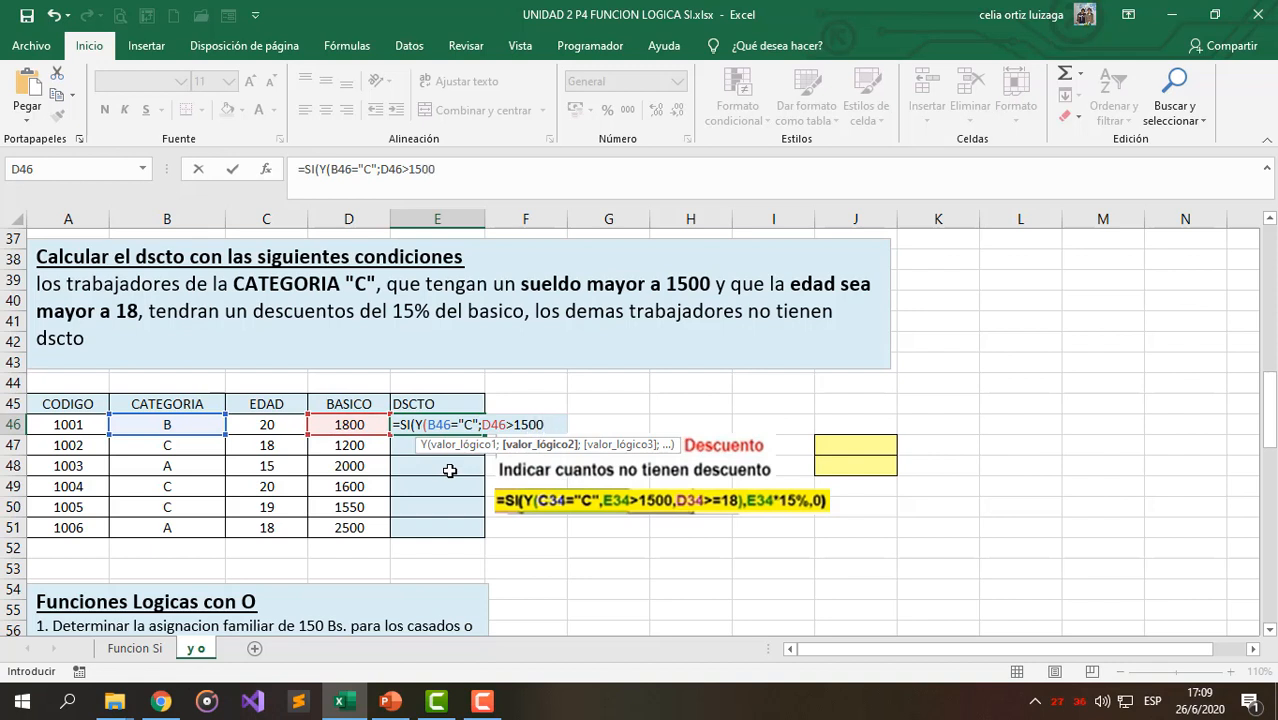
text(;)
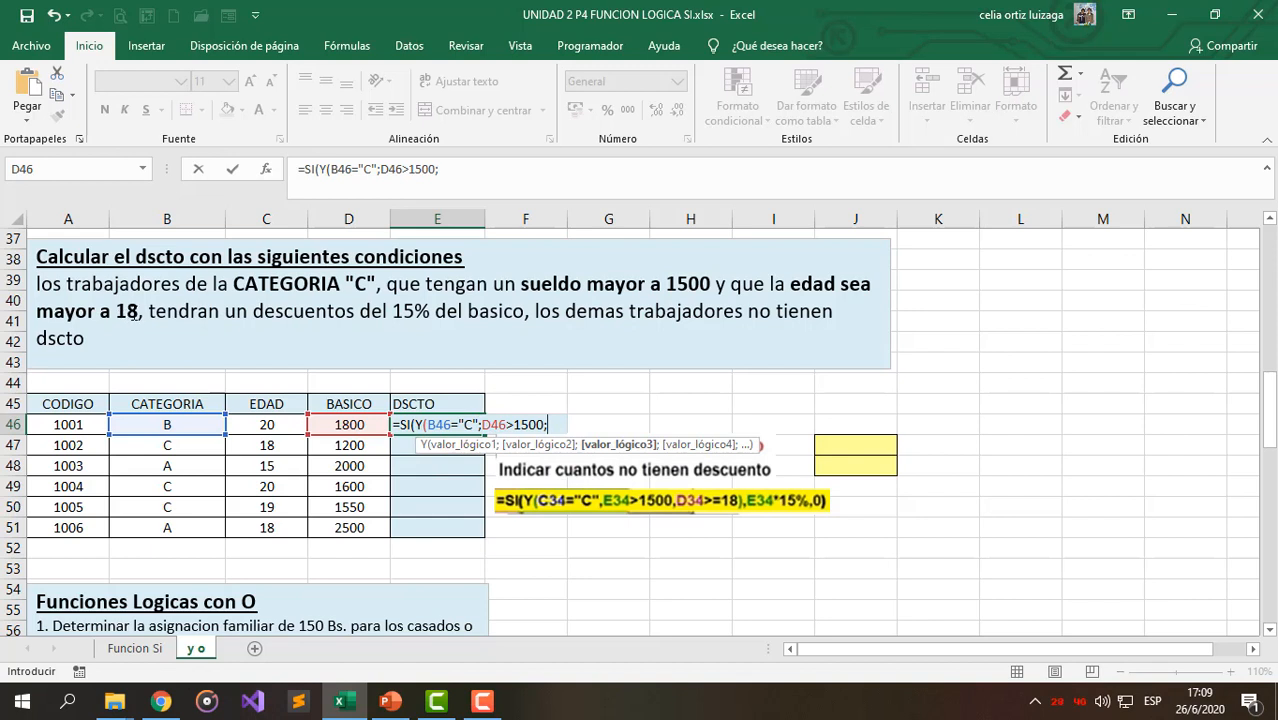
click(272, 425)
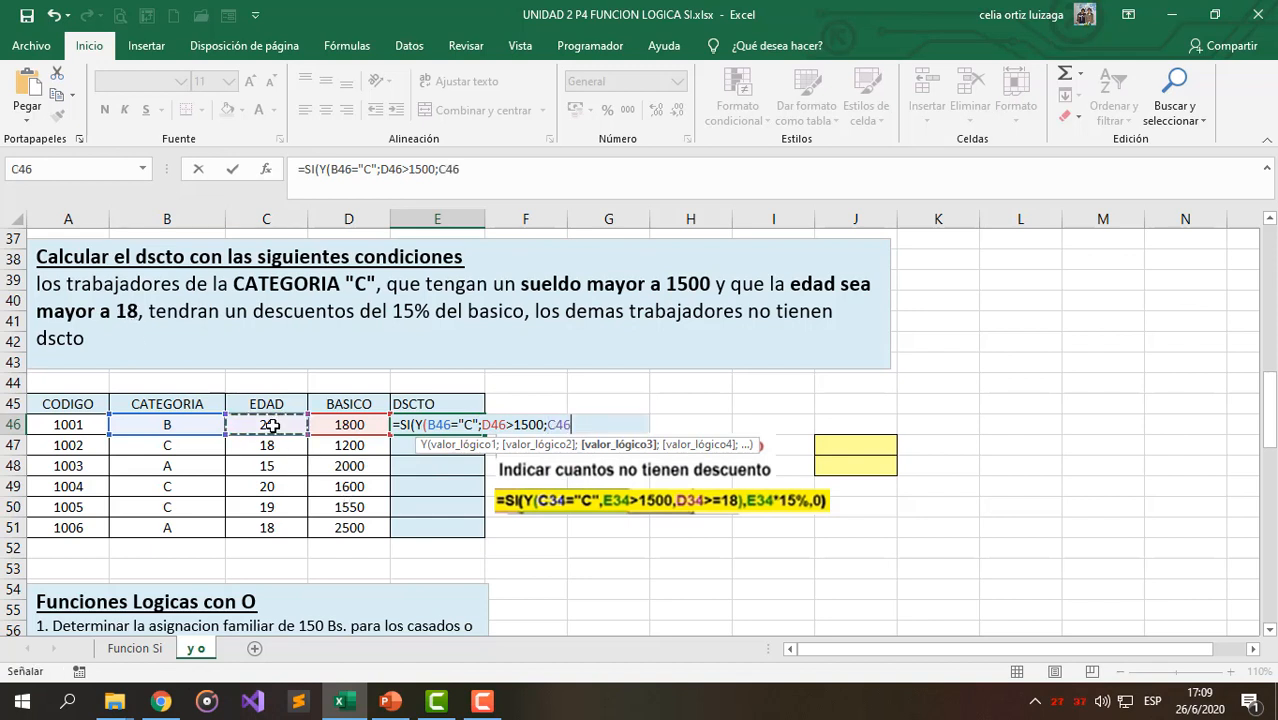
text(>18)
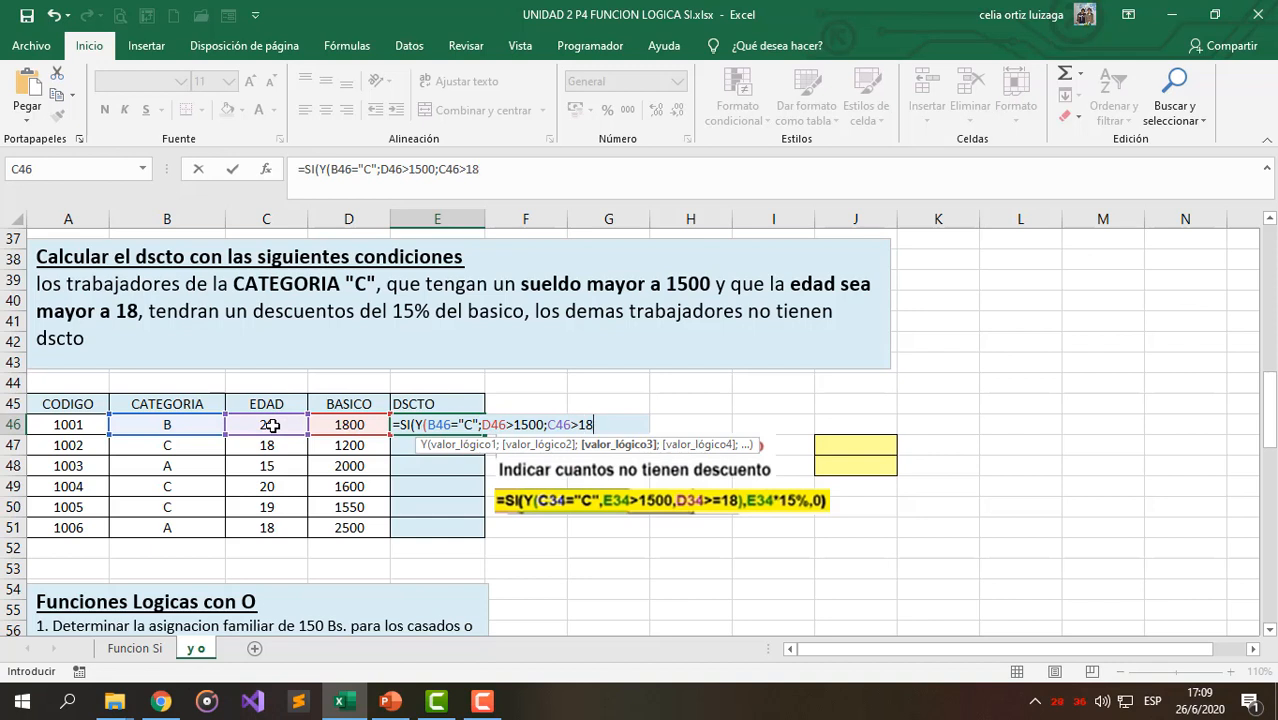
text())
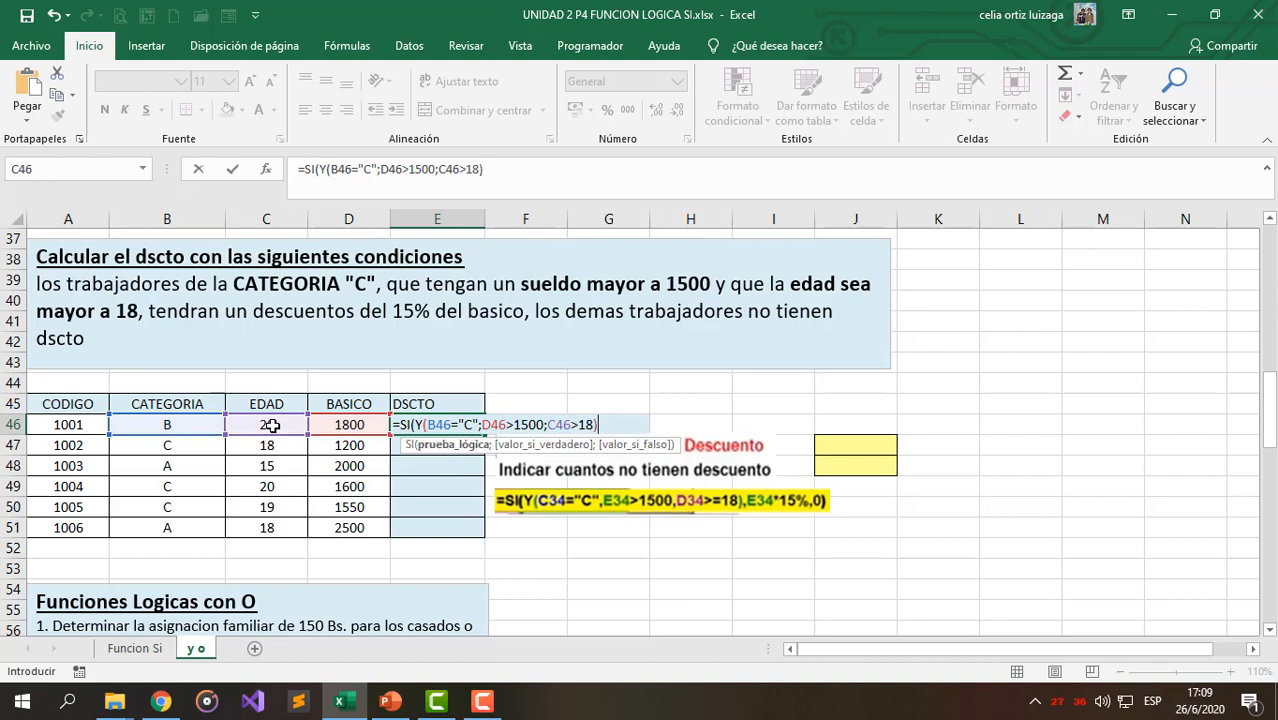
text(;)
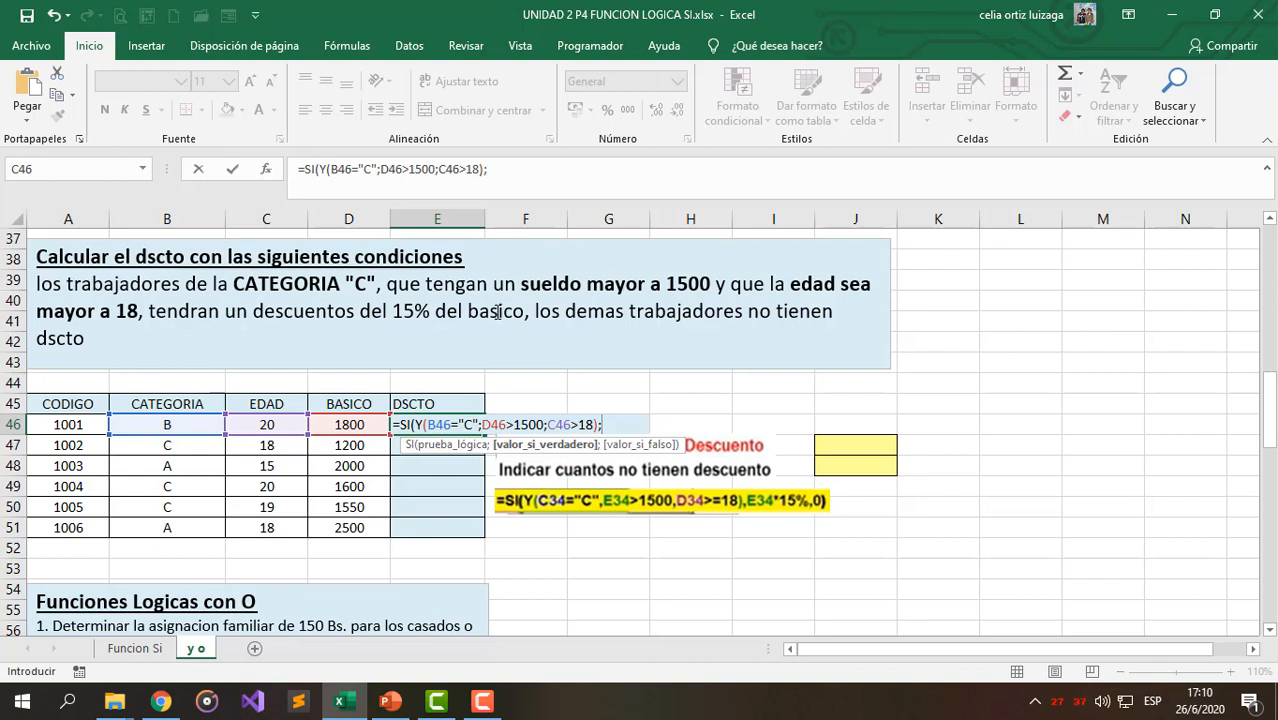
- Complete the E46 formula with D46*15% as the true outcome and 0 as the false outcome, and enter it
click(350, 425)
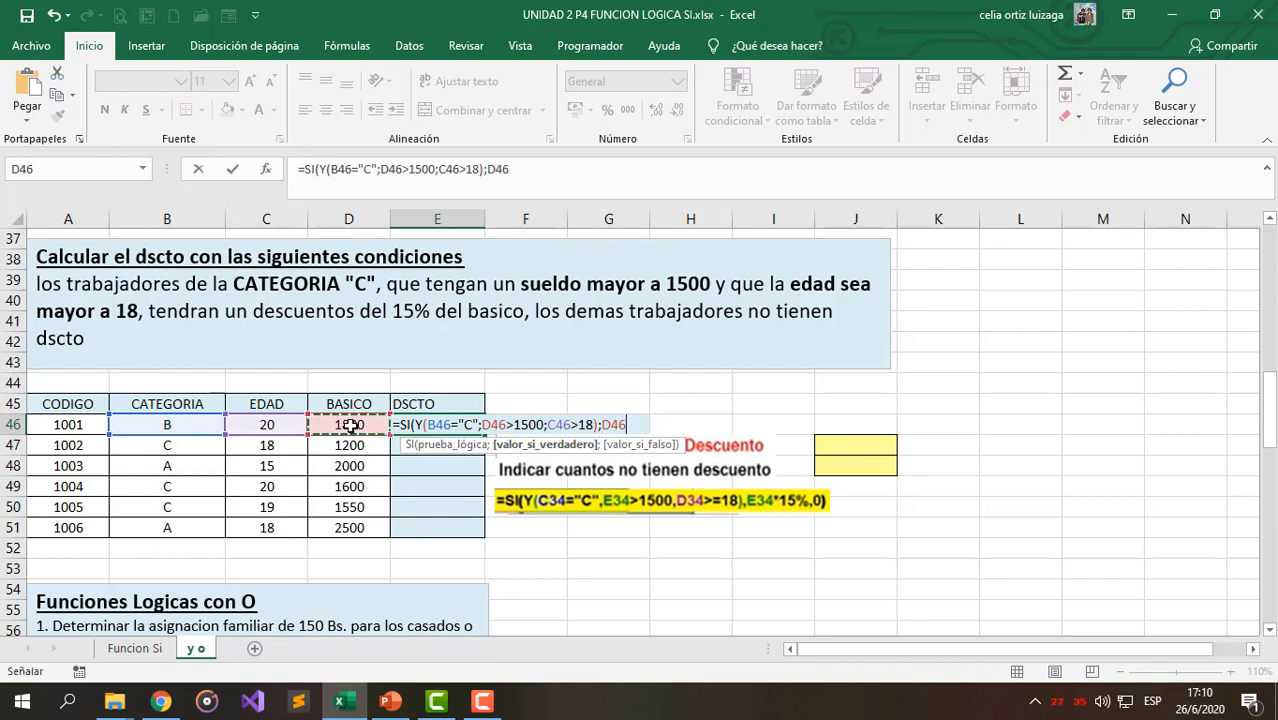
text(*)
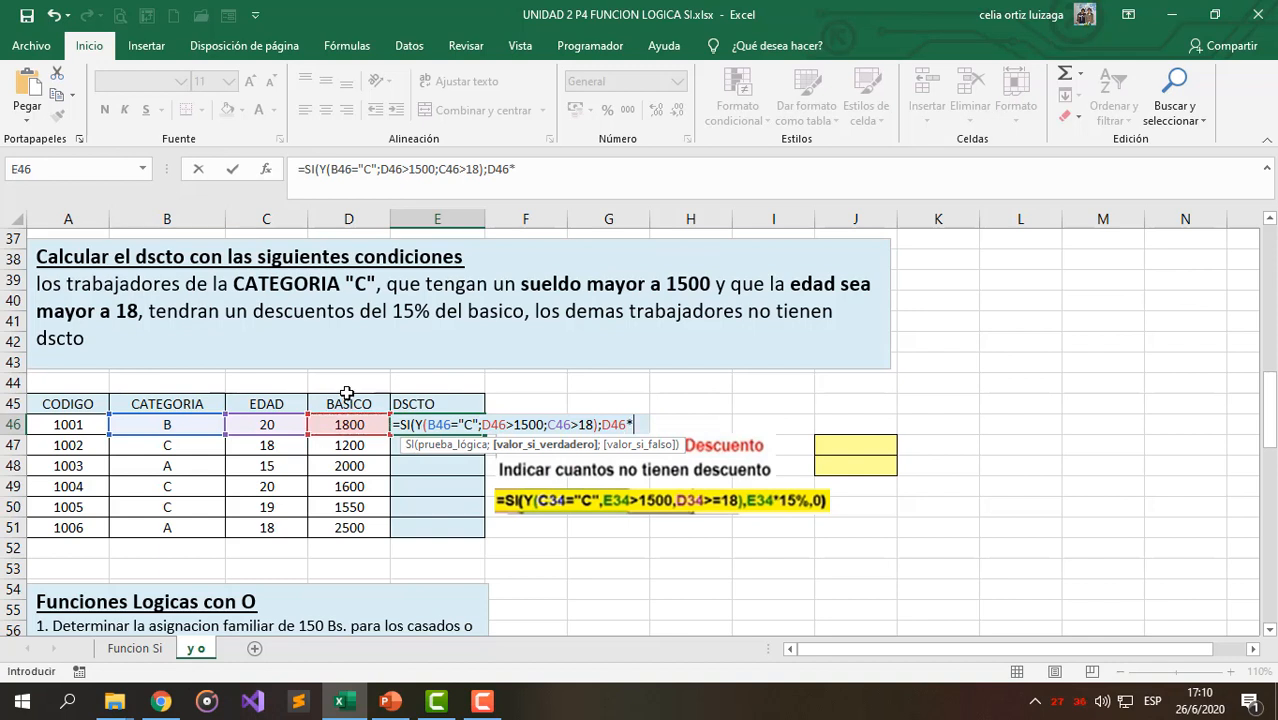
text(15%)
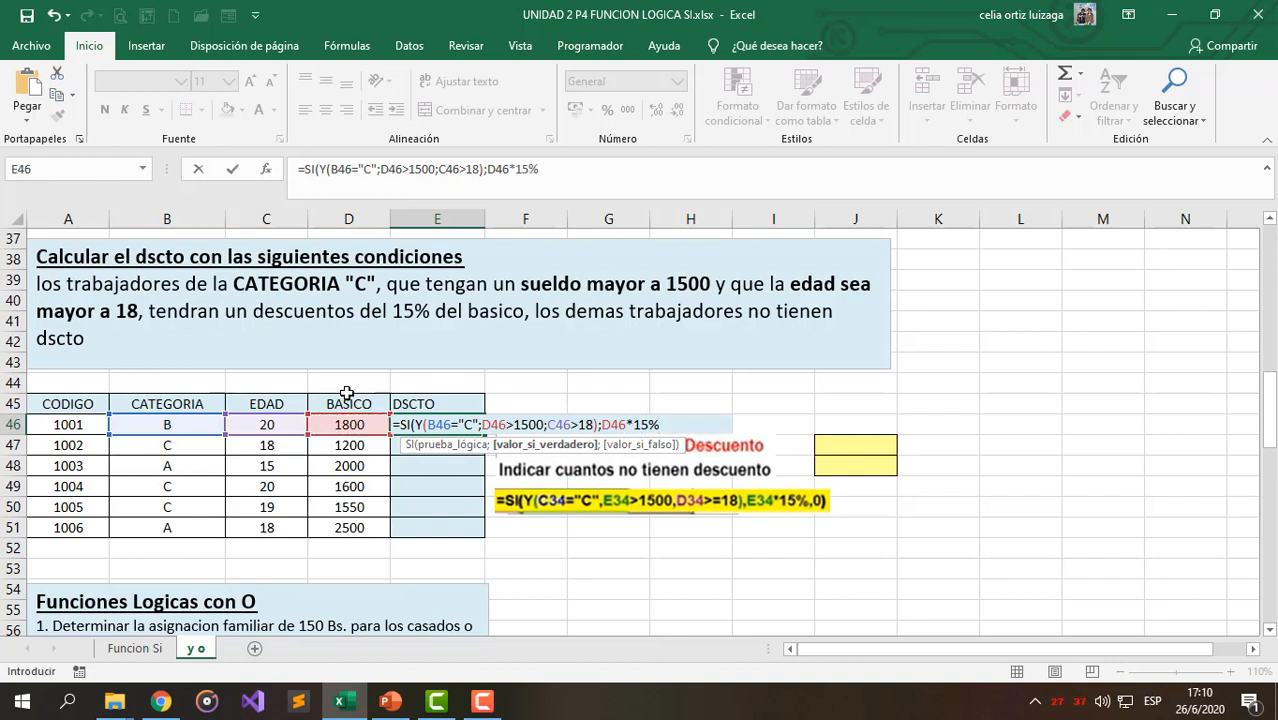
text(;)
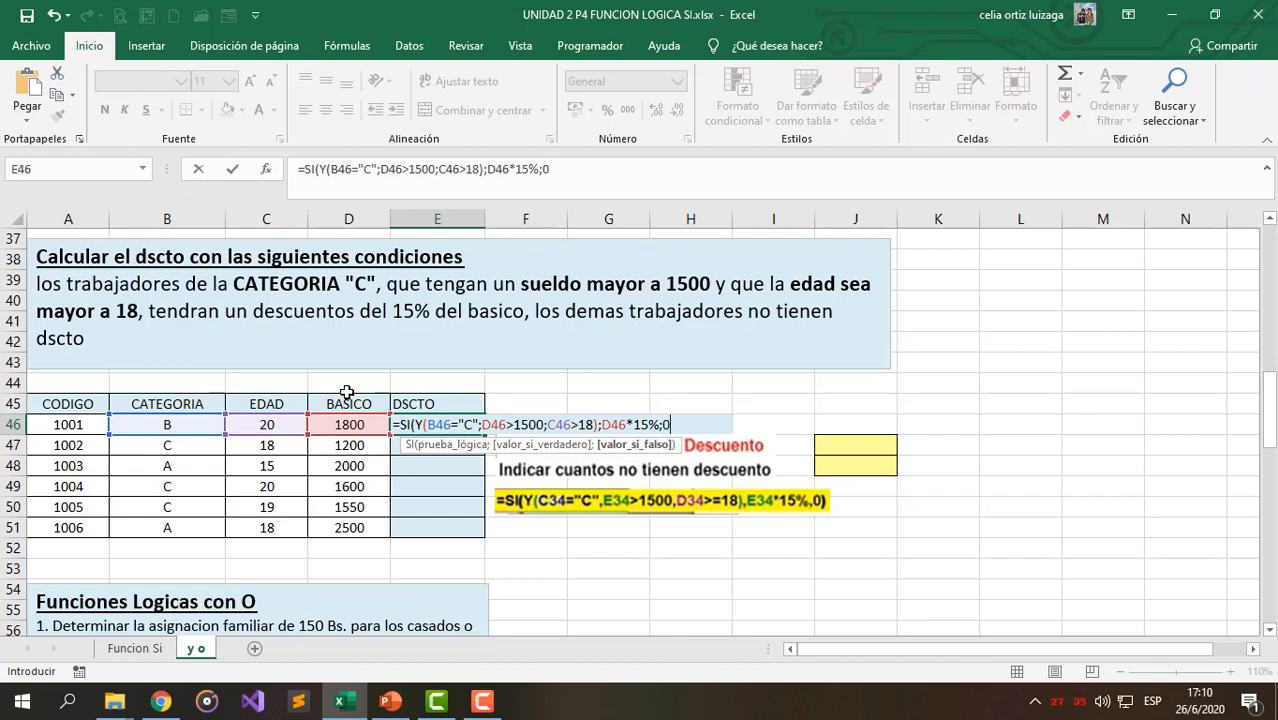
text(0))
key(Return)
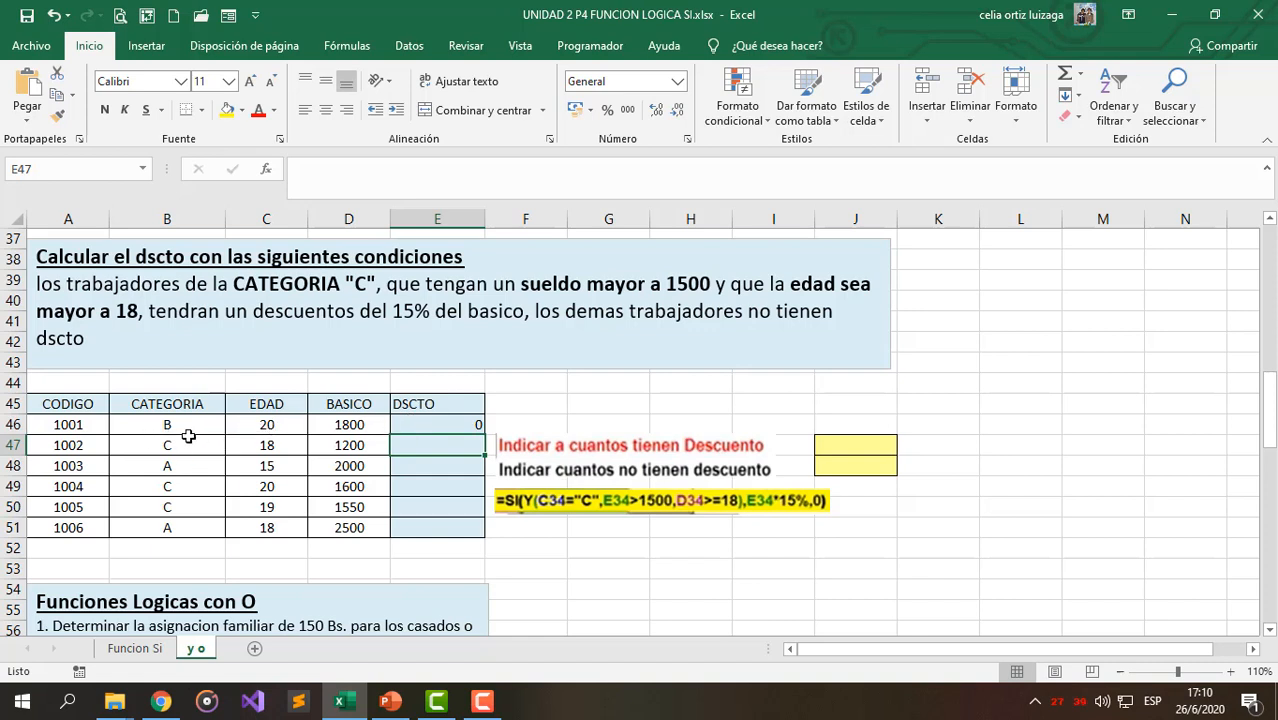
- Fill the DSCTO formula from E46 down through E51 and check row 49's category and age against its discount
click(137, 432)
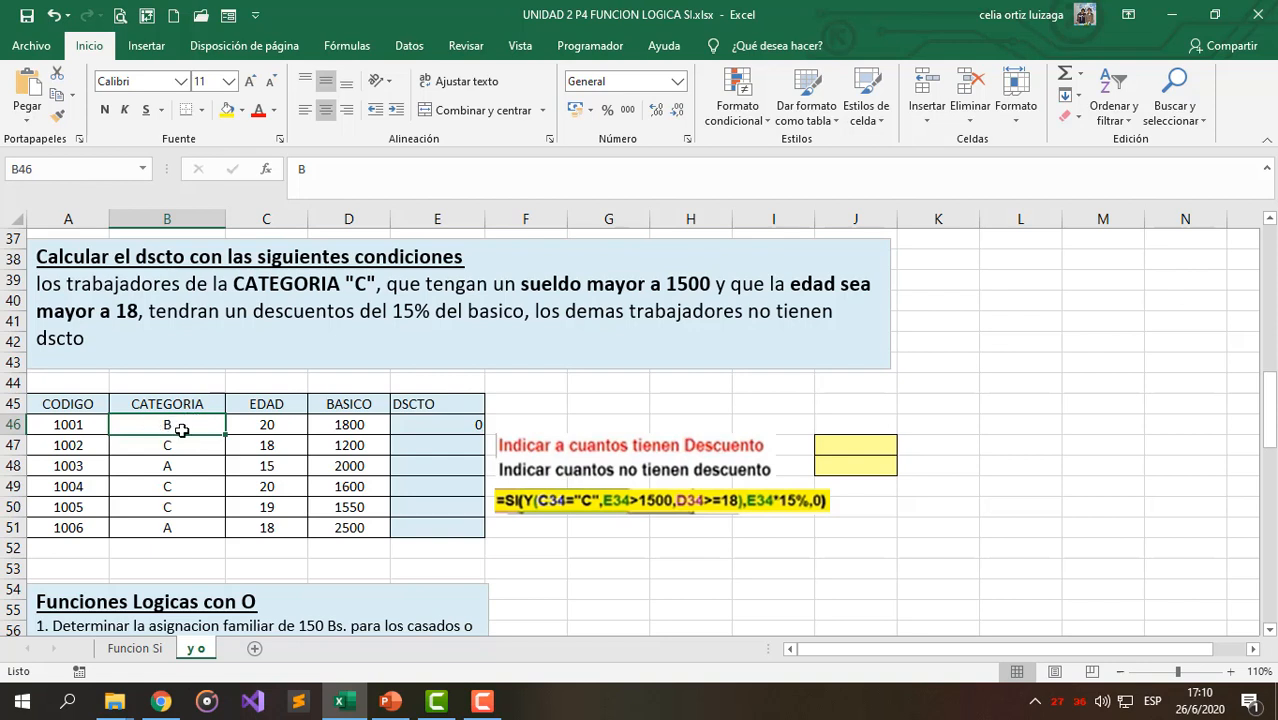
click(416, 424)
drag(484, 436, 485, 543)
click(444, 487)
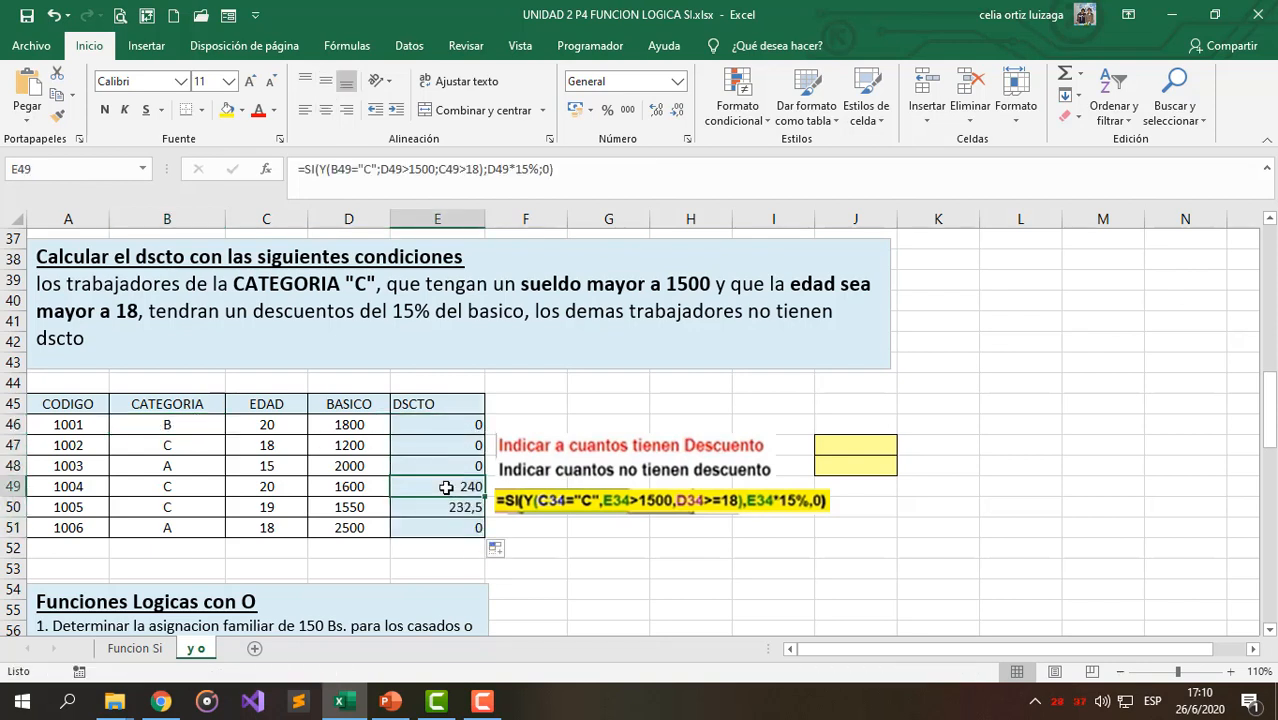
click(172, 488)
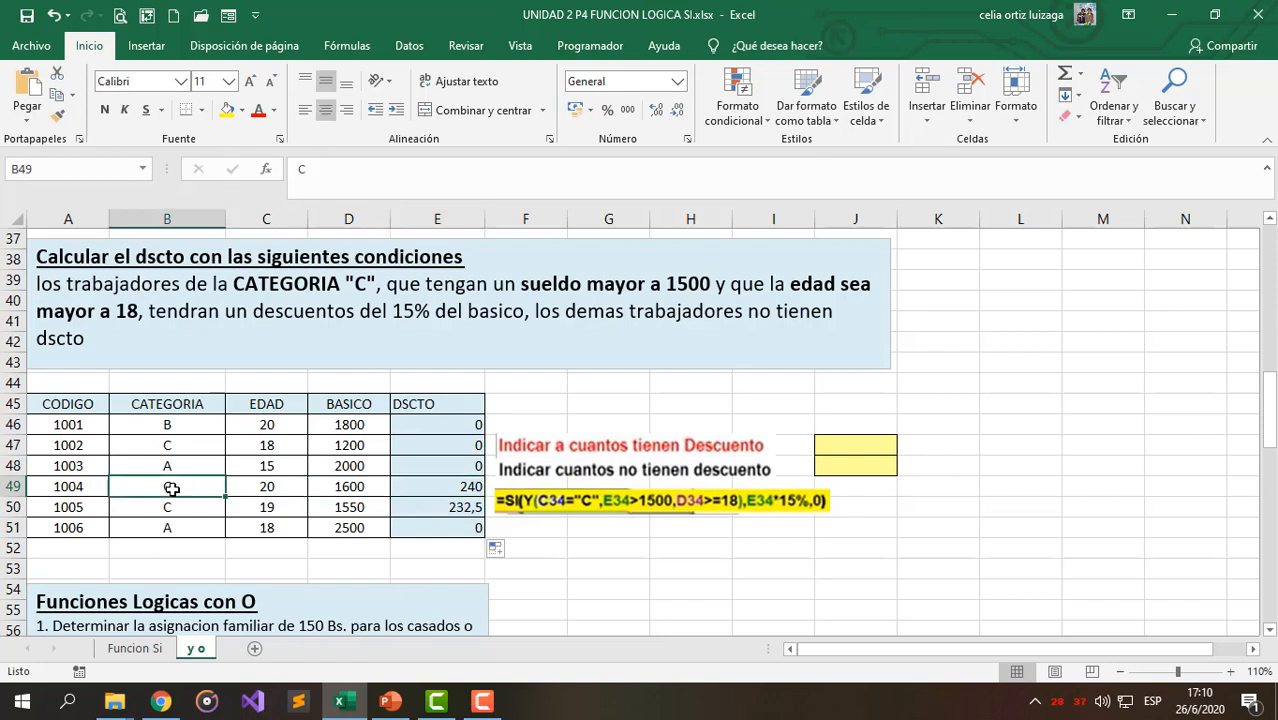
click(266, 487)
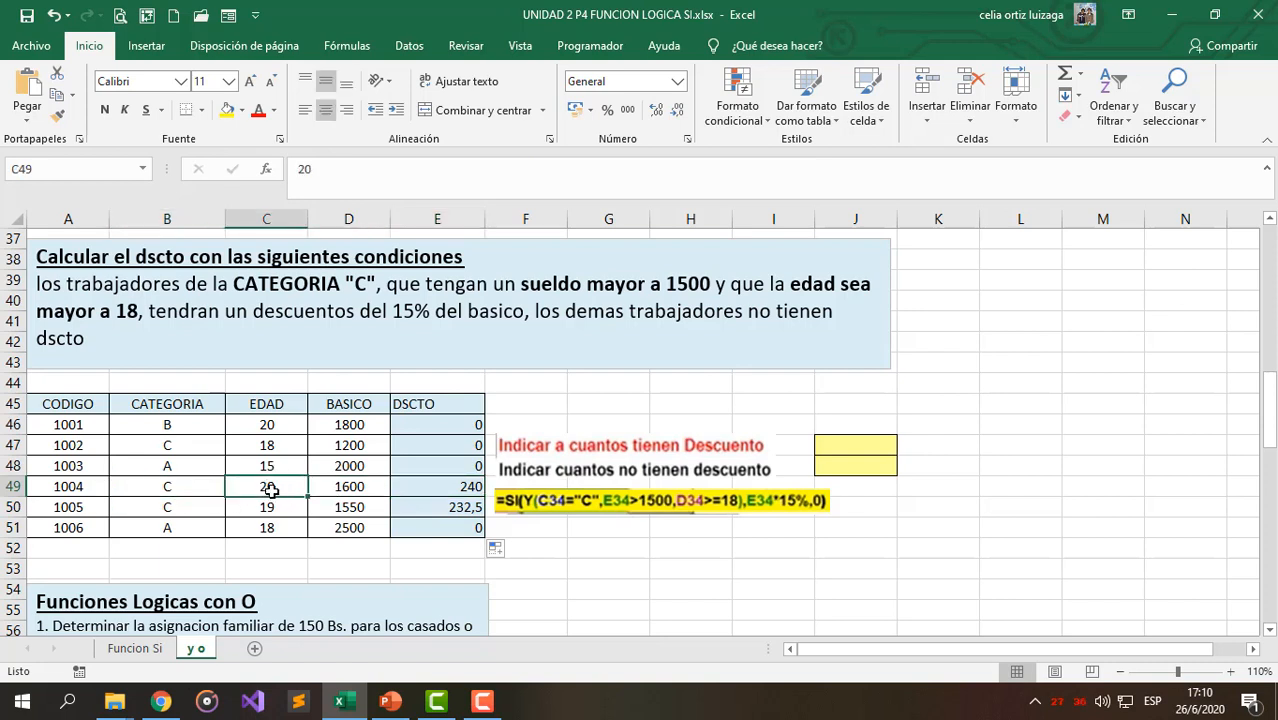
- Check row 49's basic salary and the discount formula in E50 against the exercise conditions
click(332, 490)
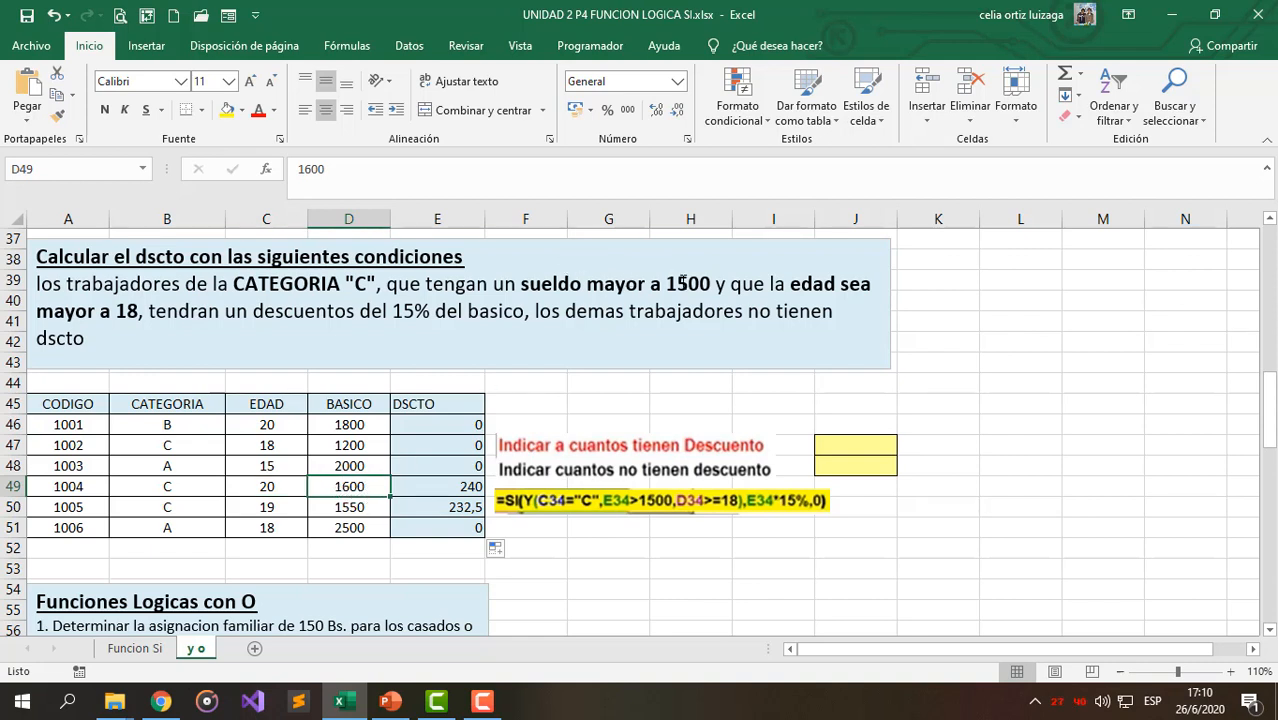
click(432, 506)
- Start an Asignacion formula in D61 that nests O inside SI, with B61="C" as the first condition
scroll(258, 562, down, 1)
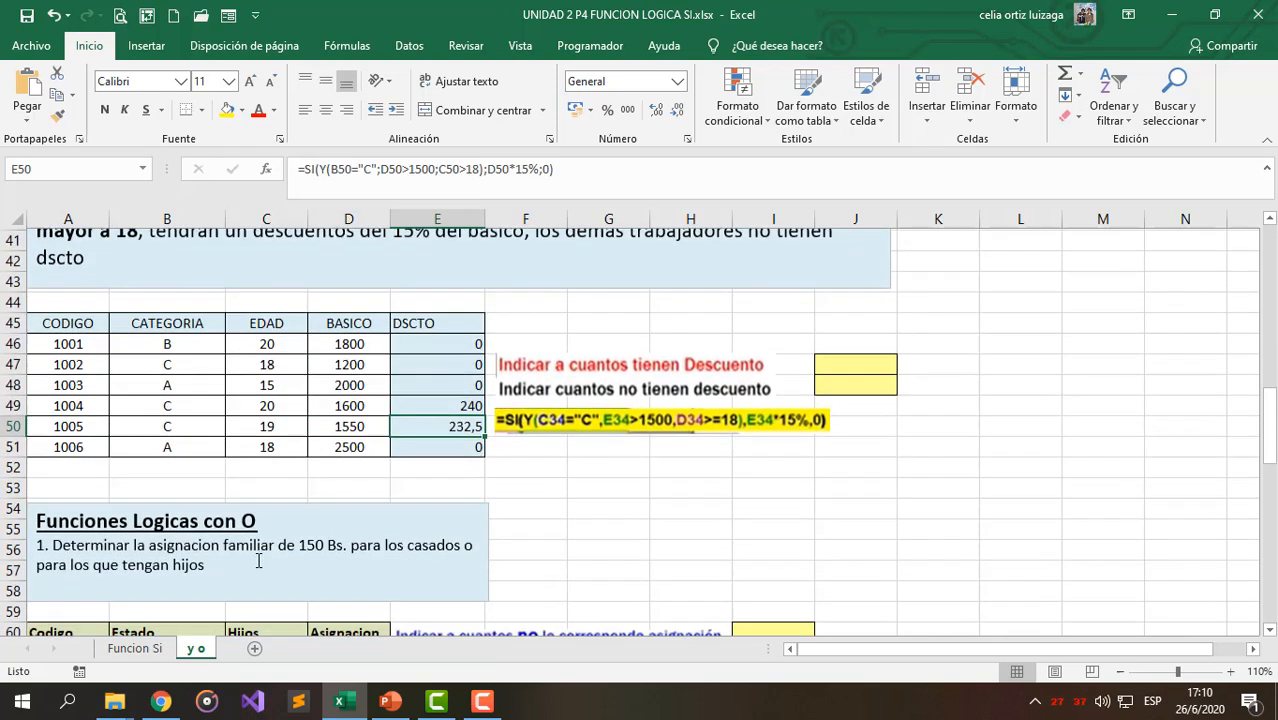
scroll(258, 562, down, 2)
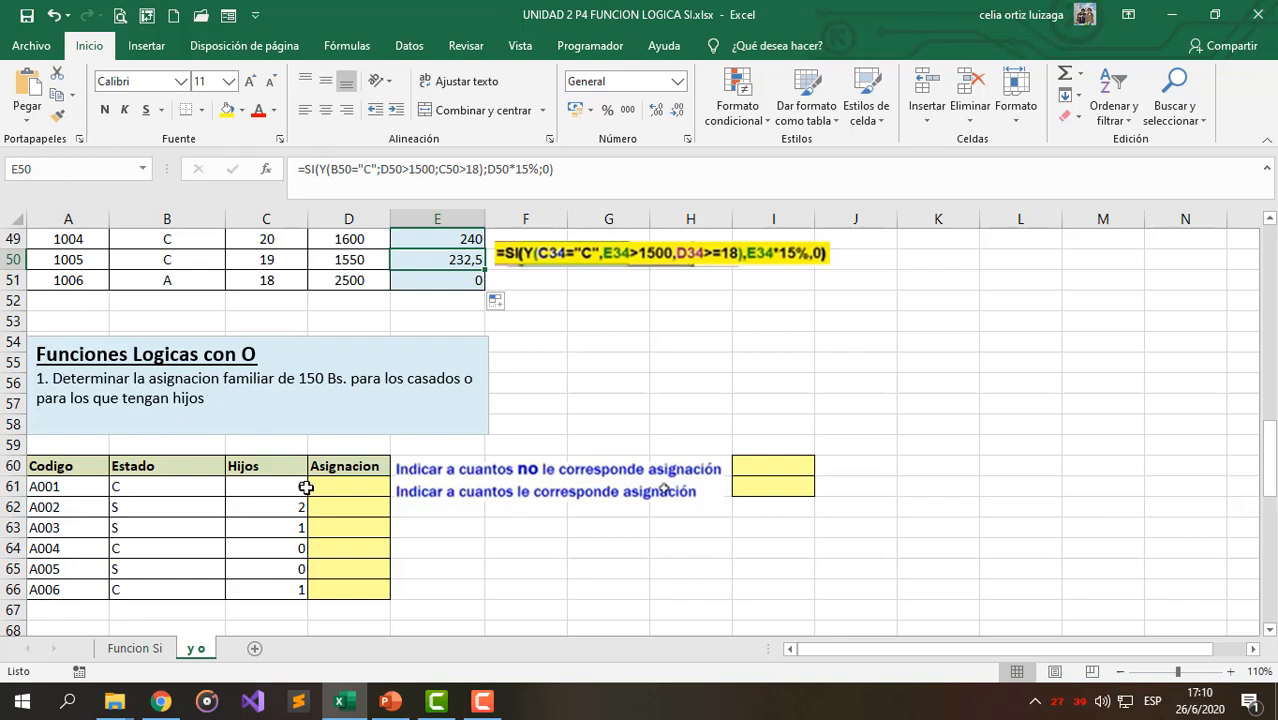
click(359, 488)
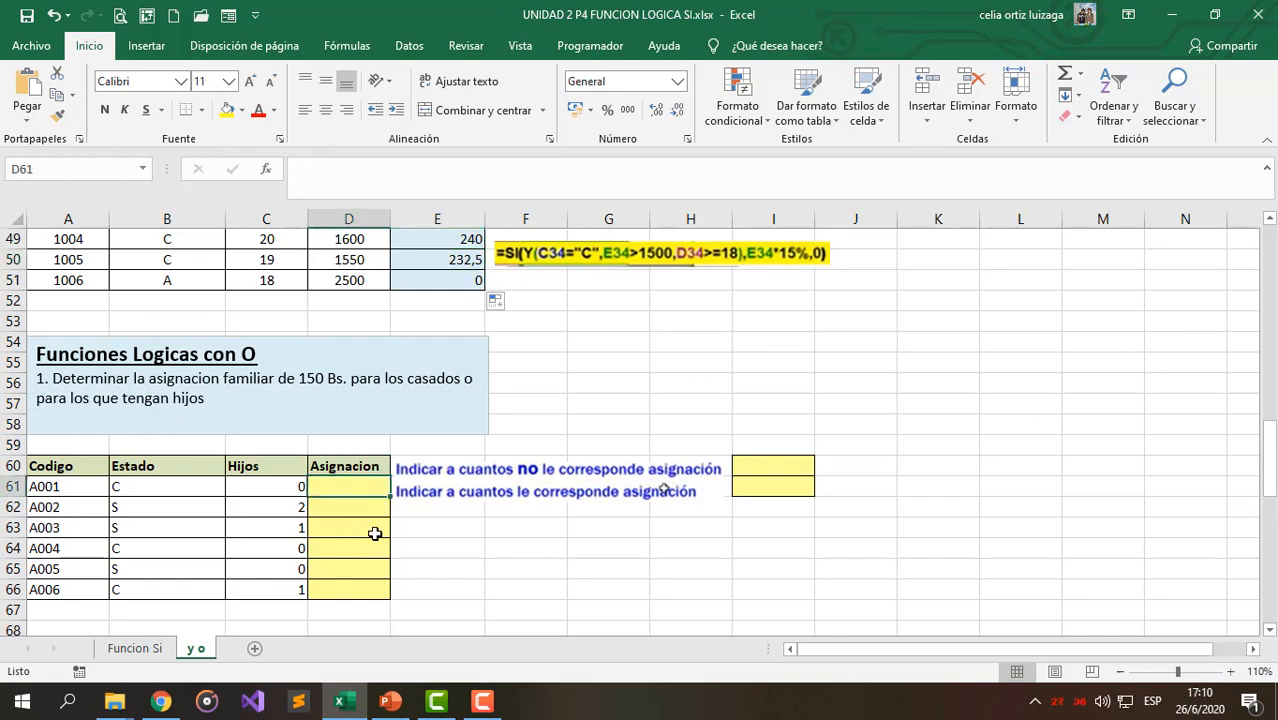
text(=si)
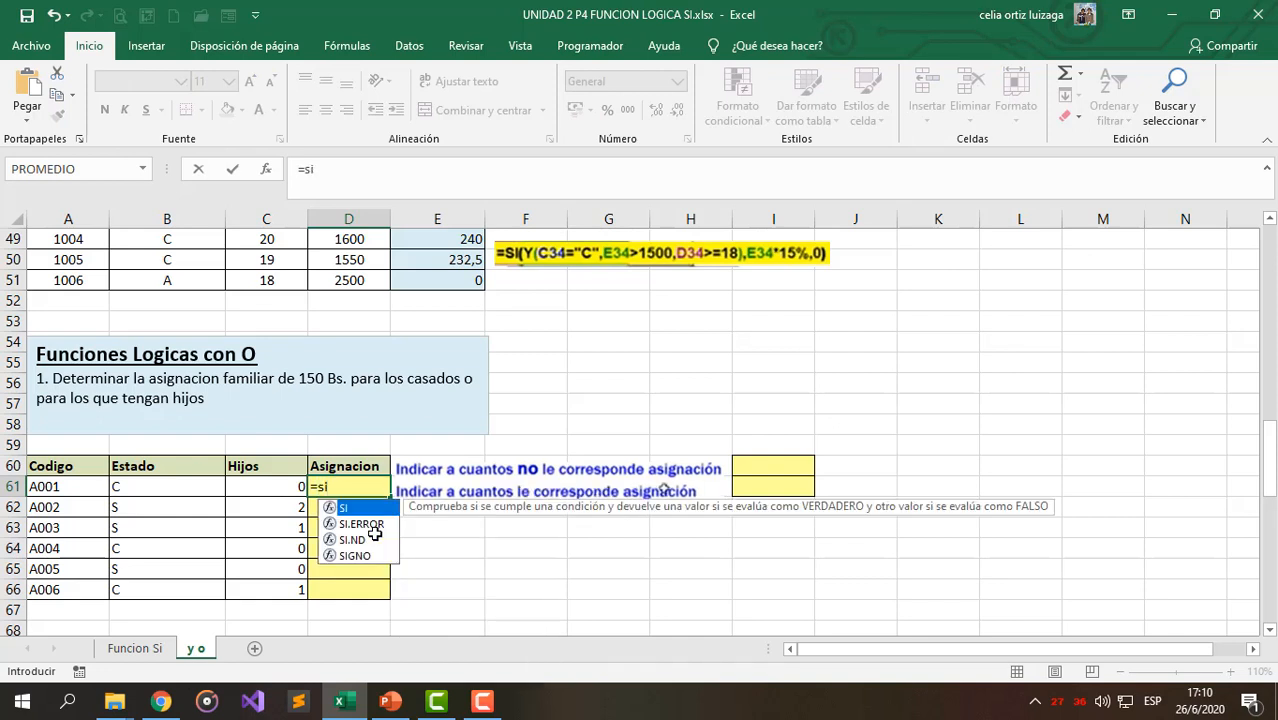
key(Tab)
text(o)
key(Tab)
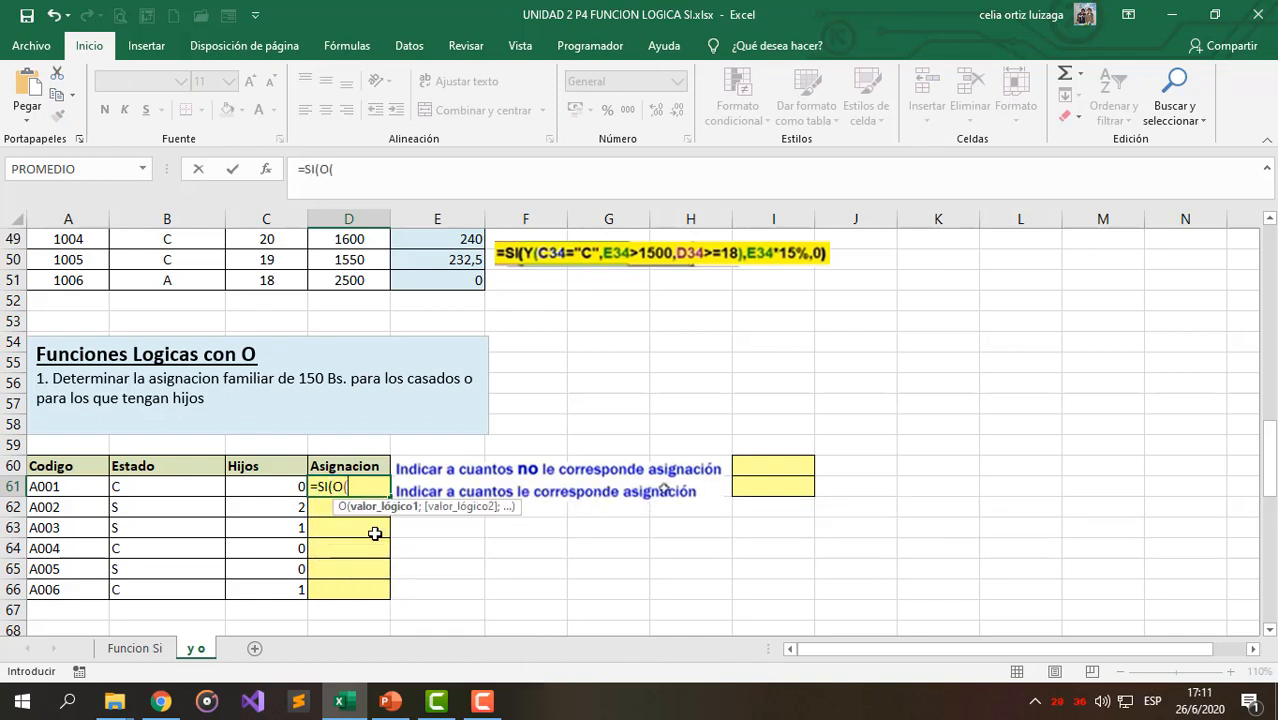
click(162, 487)
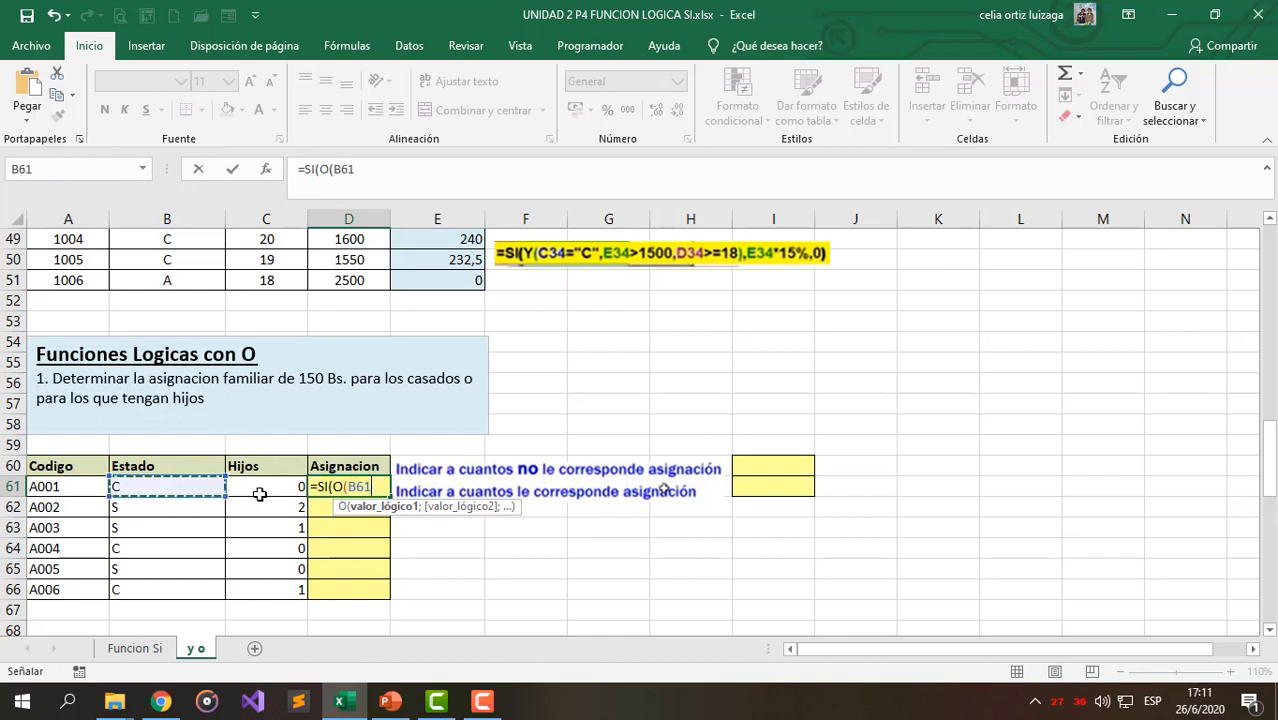
text(=)
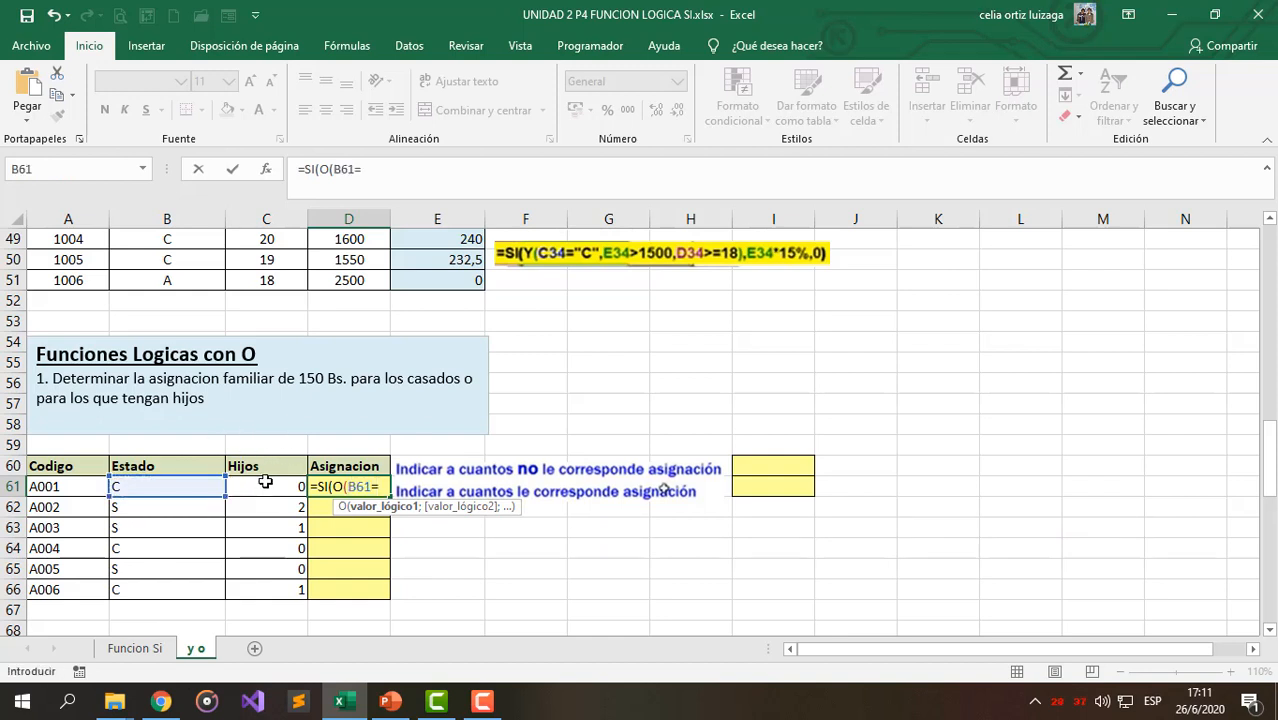
text("C")
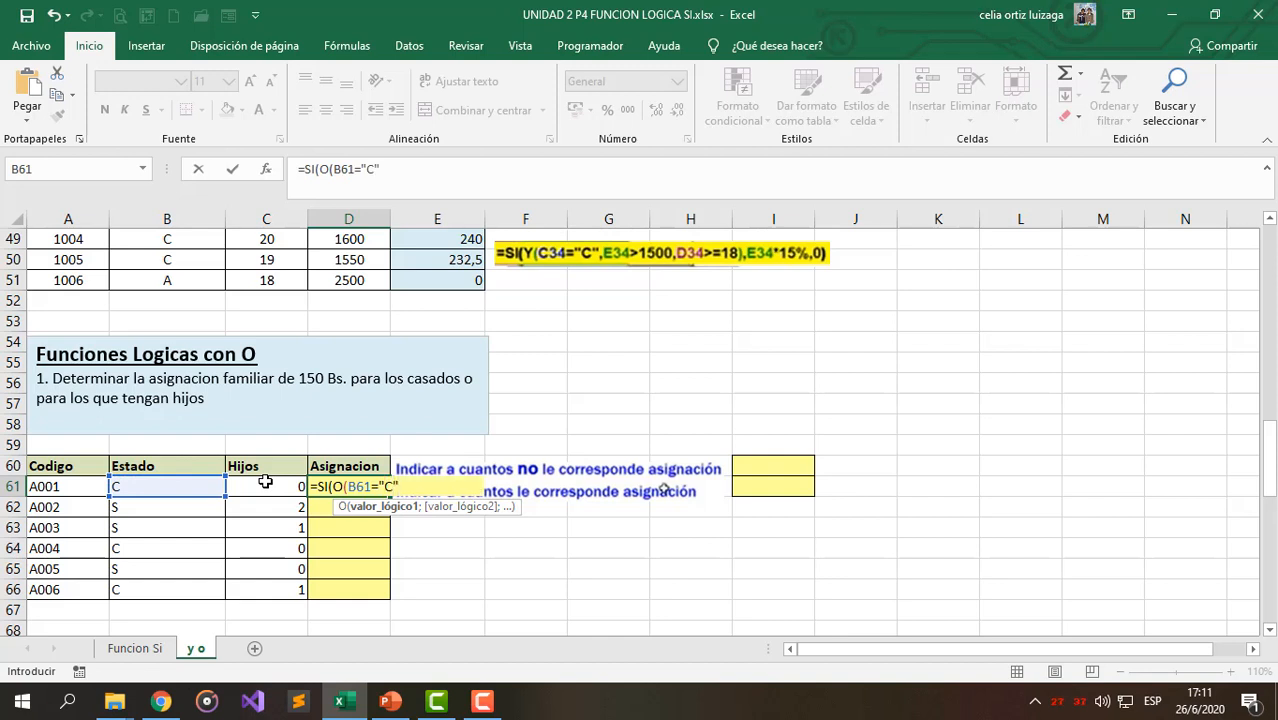
- Complete the D61 formula with C61>0 as the second O condition, 150 as the true outcome and 0 as the false outcome, and enter it
text(;)
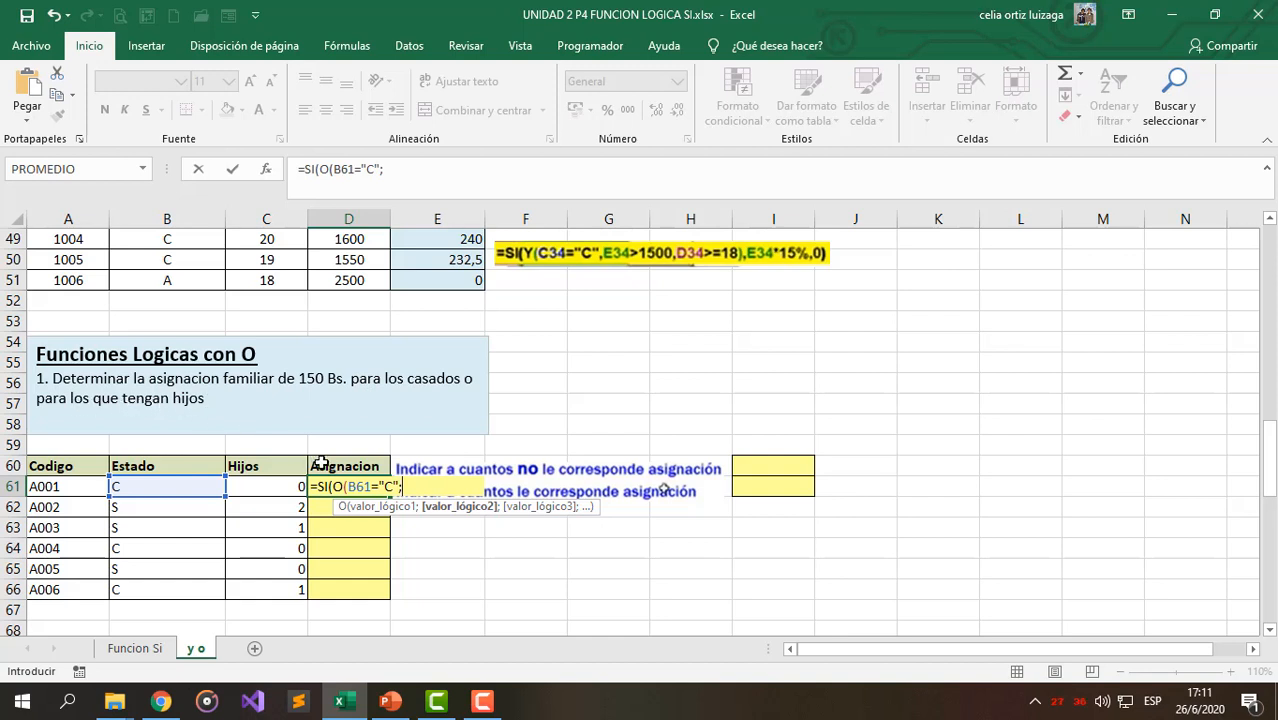
click(255, 489)
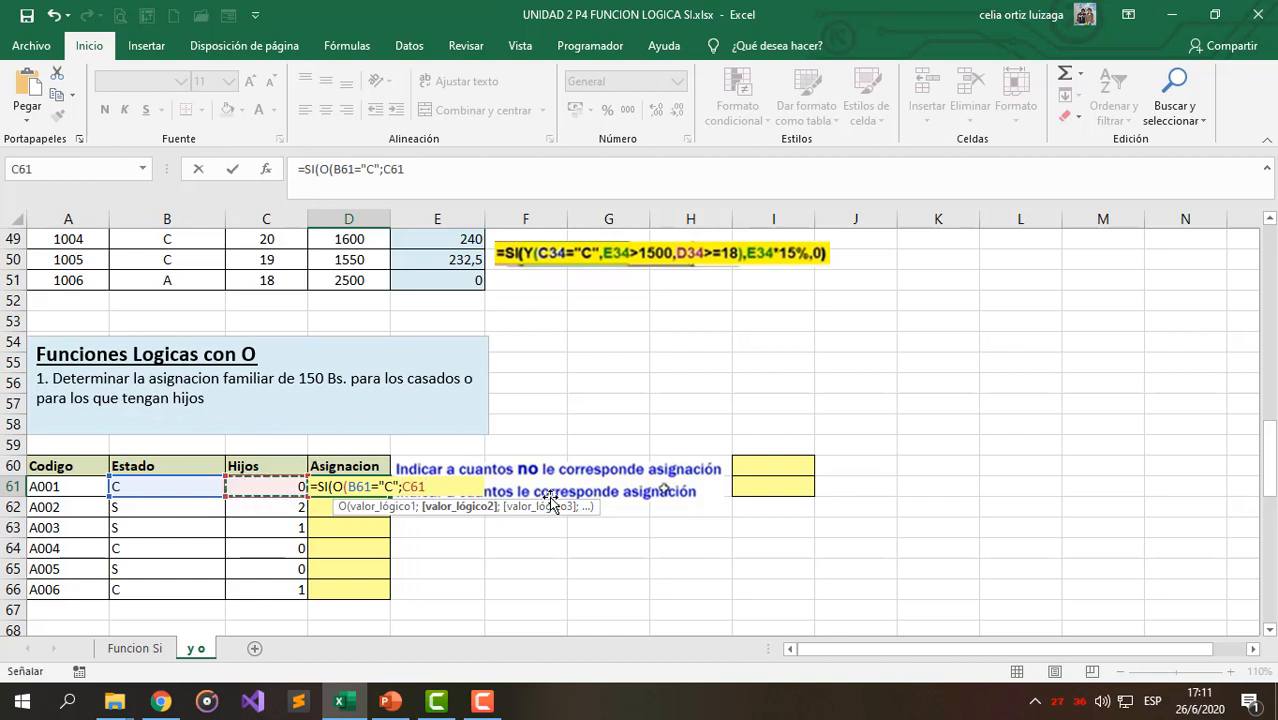
text(>0)
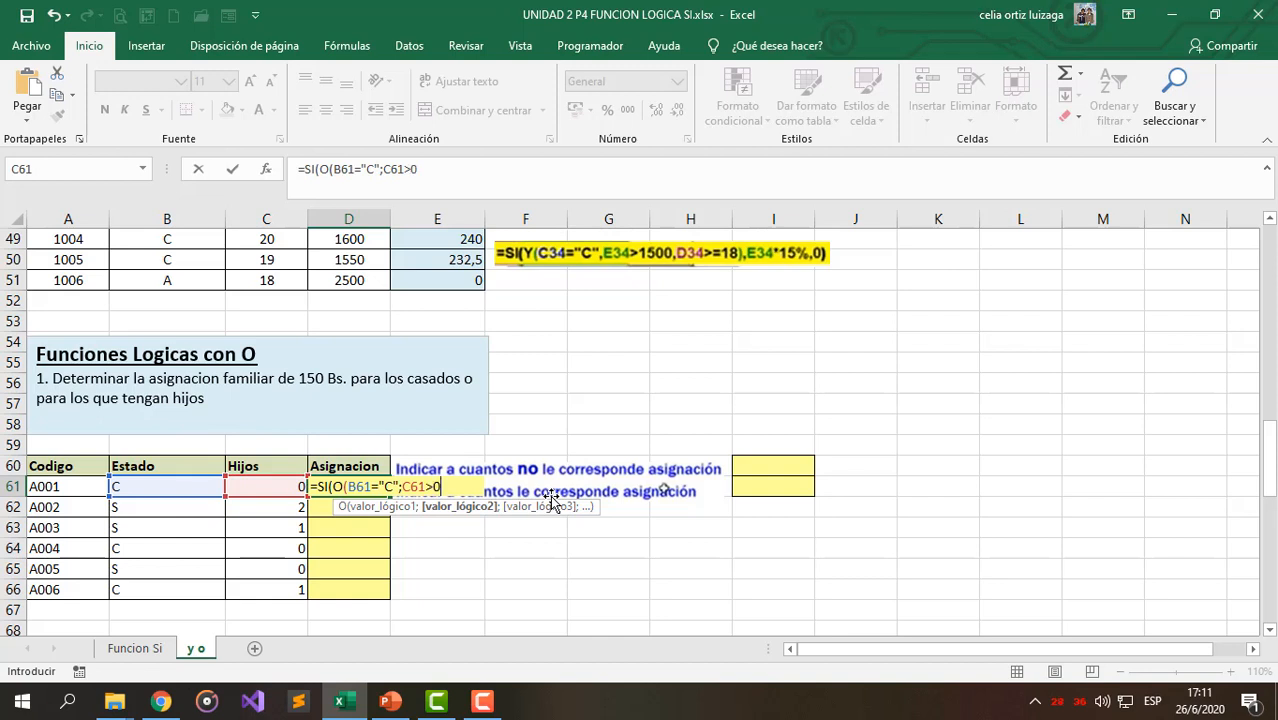
text();)
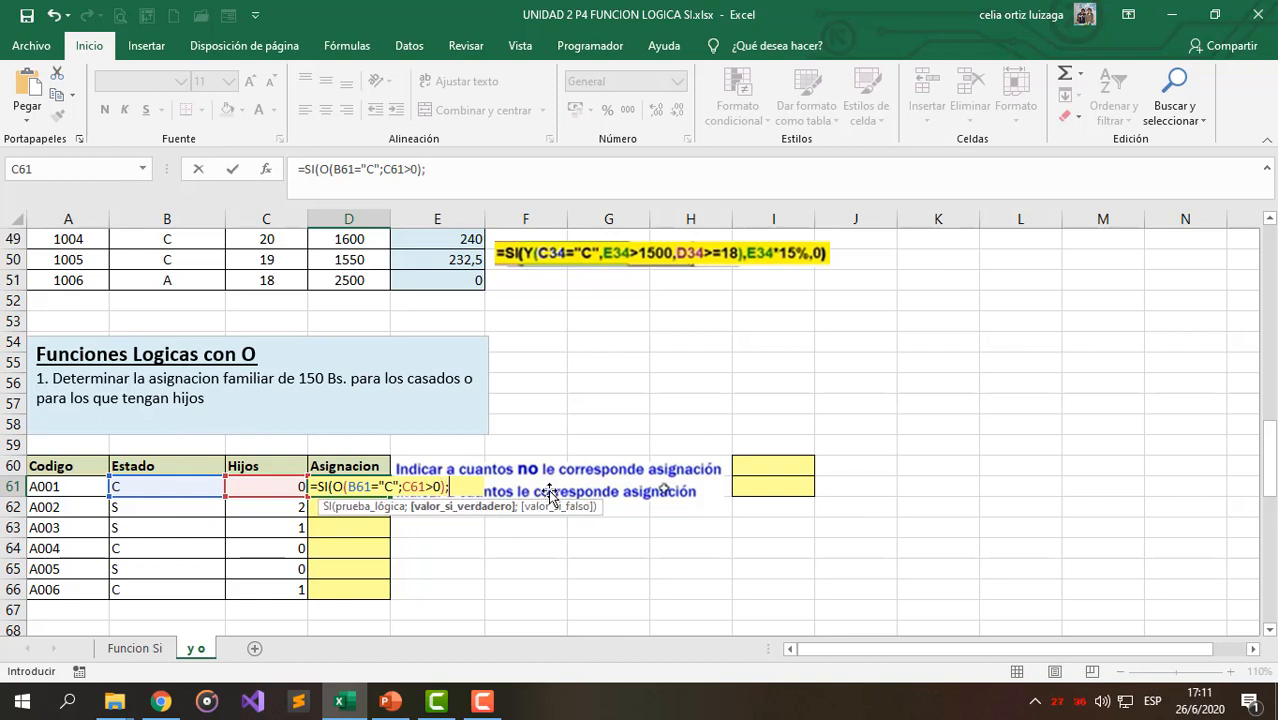
text(150;0))
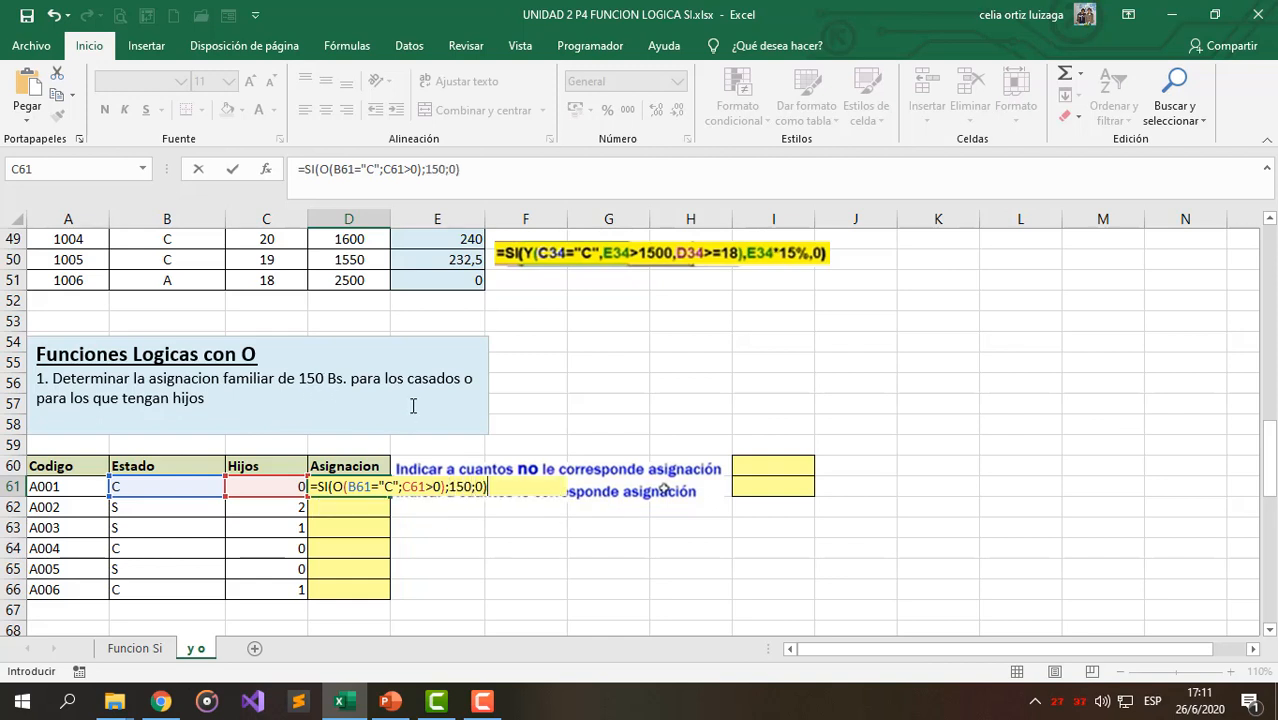
key(Return)
- Check row 61's Estado and Hijos values and fill the Asignacion formula from D61 down through D66
click(137, 488)
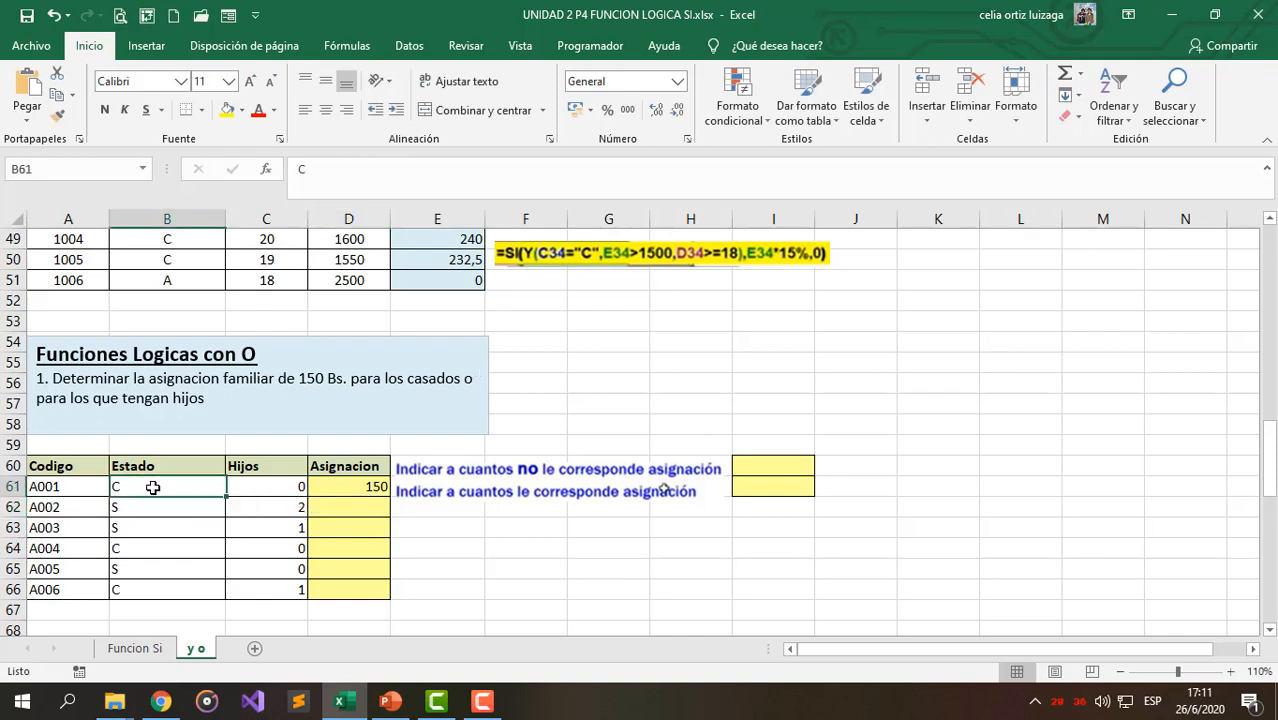
click(275, 487)
click(318, 487)
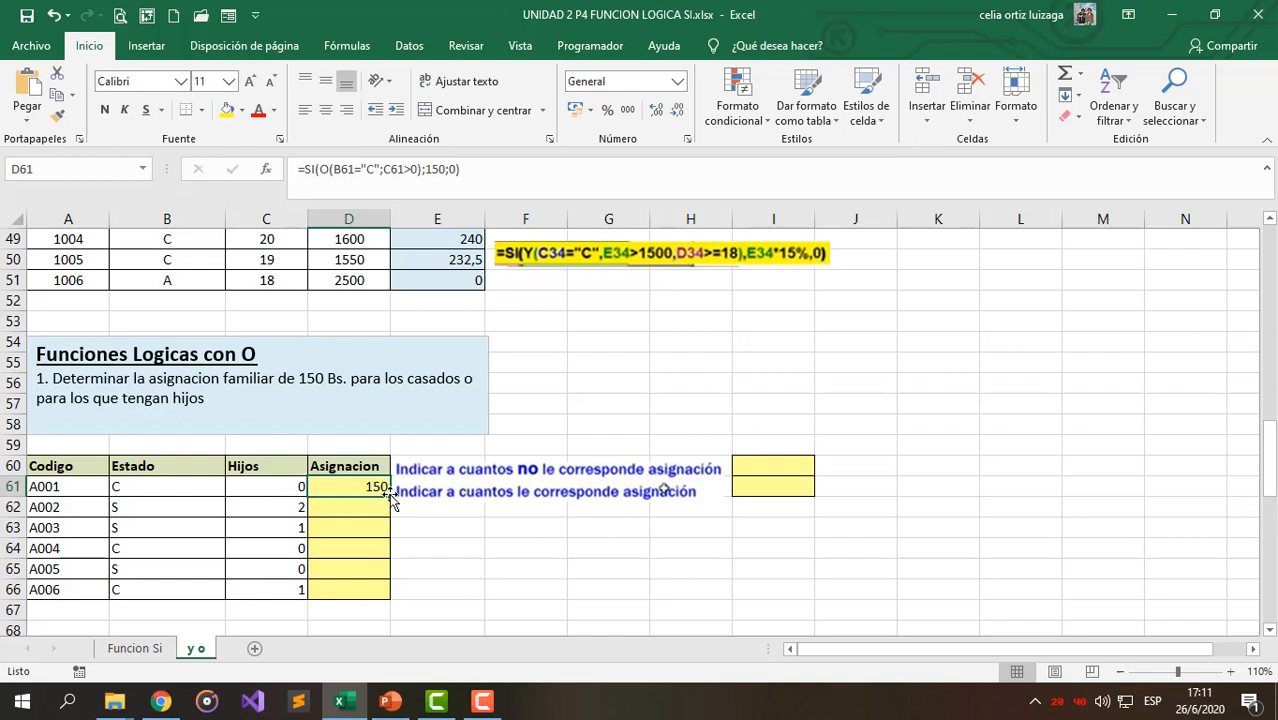
drag(463, 481, 474, 481)
click(372, 487)
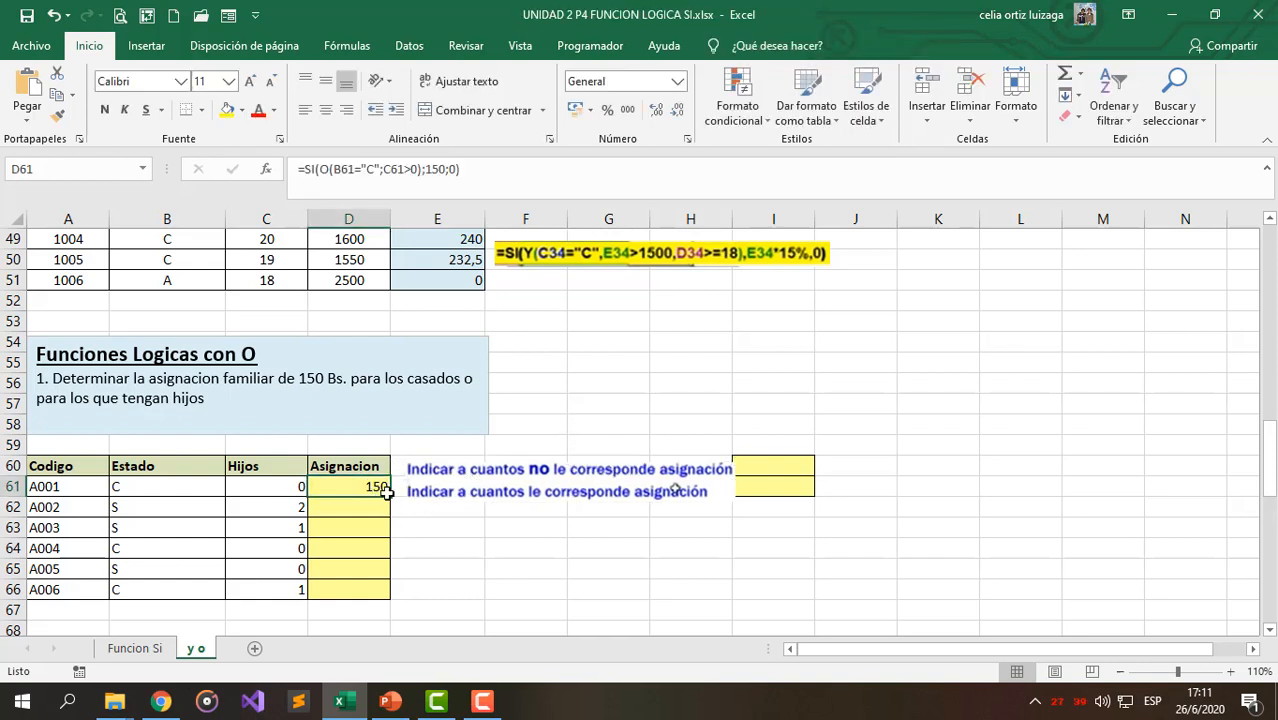
drag(390, 497, 393, 593)
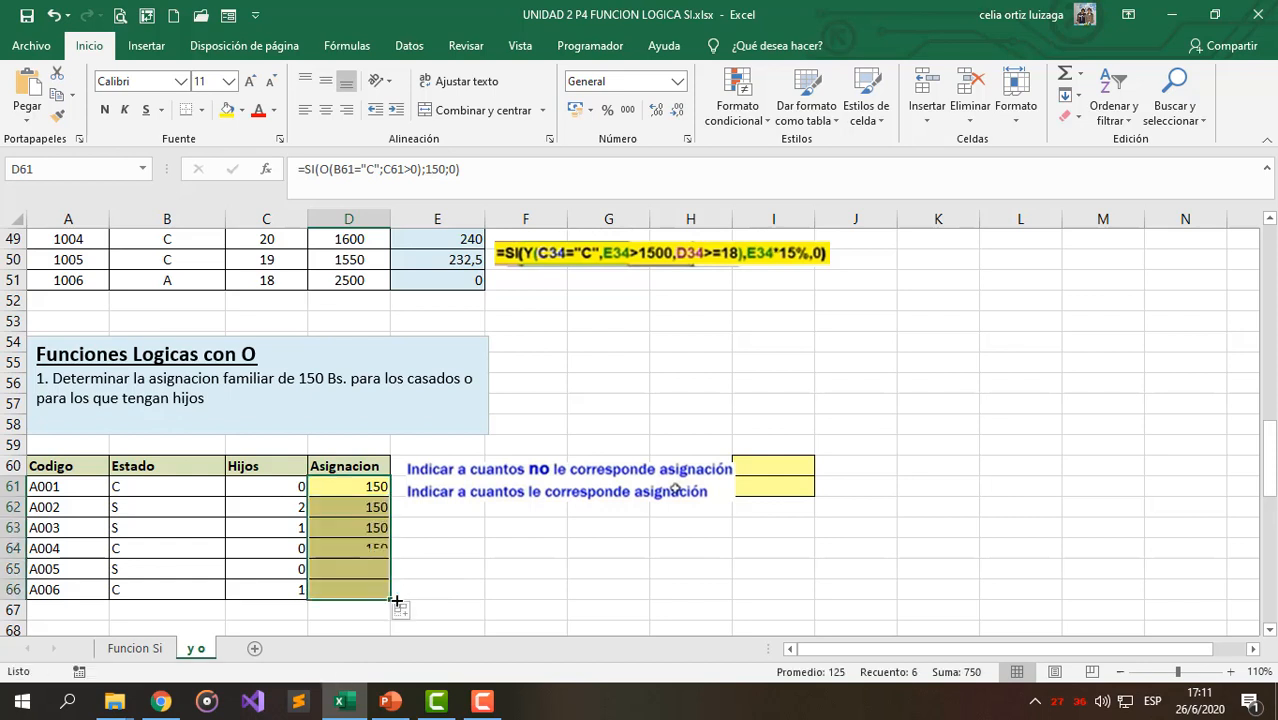
- Check row 65's Estado and Hijos values against its Asignacion formula
click(338, 568)
drag(128, 570, 264, 575)
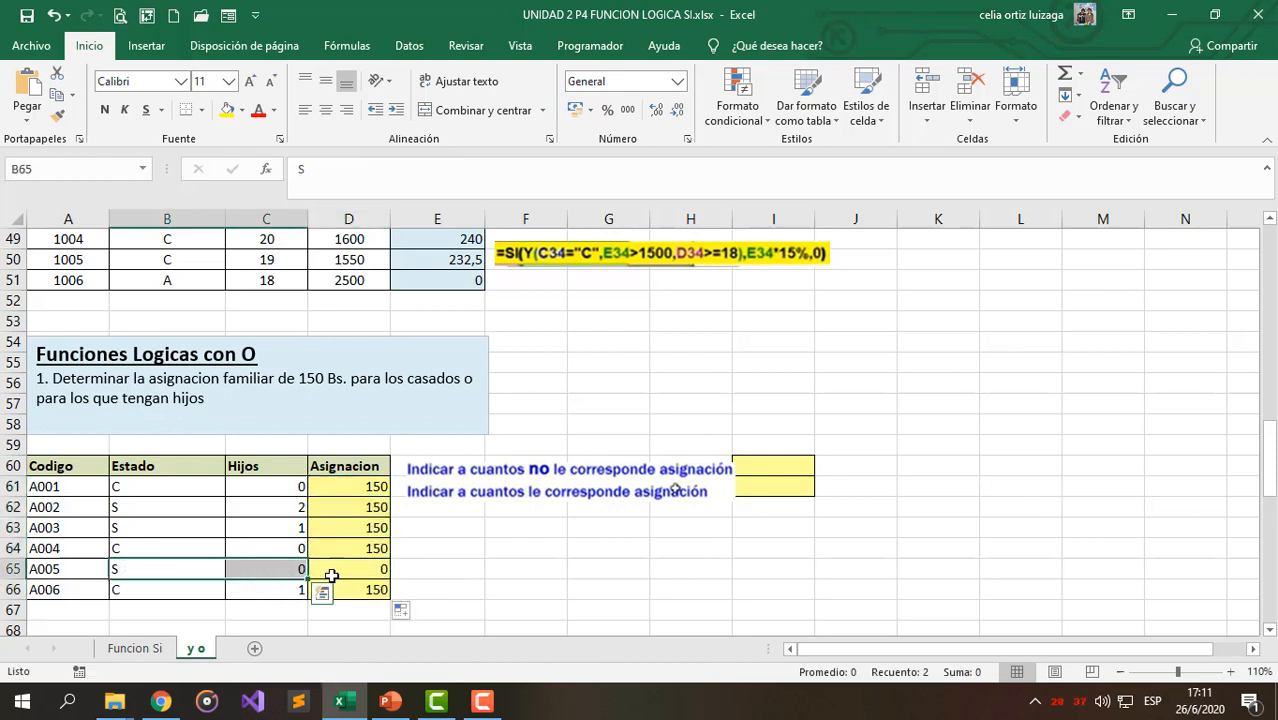
click(350, 572)
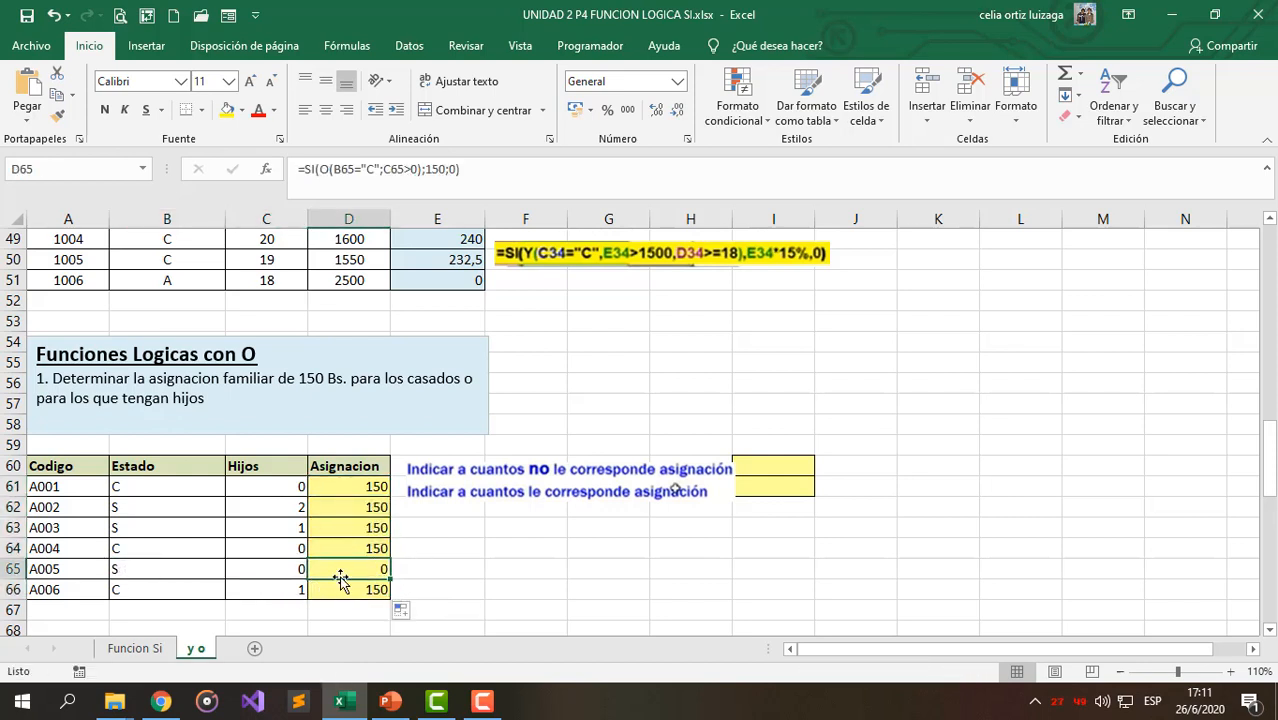
- Delete the leftover formula in G92 beside the Descuento table of the combined SI, Y, O exercise
scroll(348, 568, down, 5)
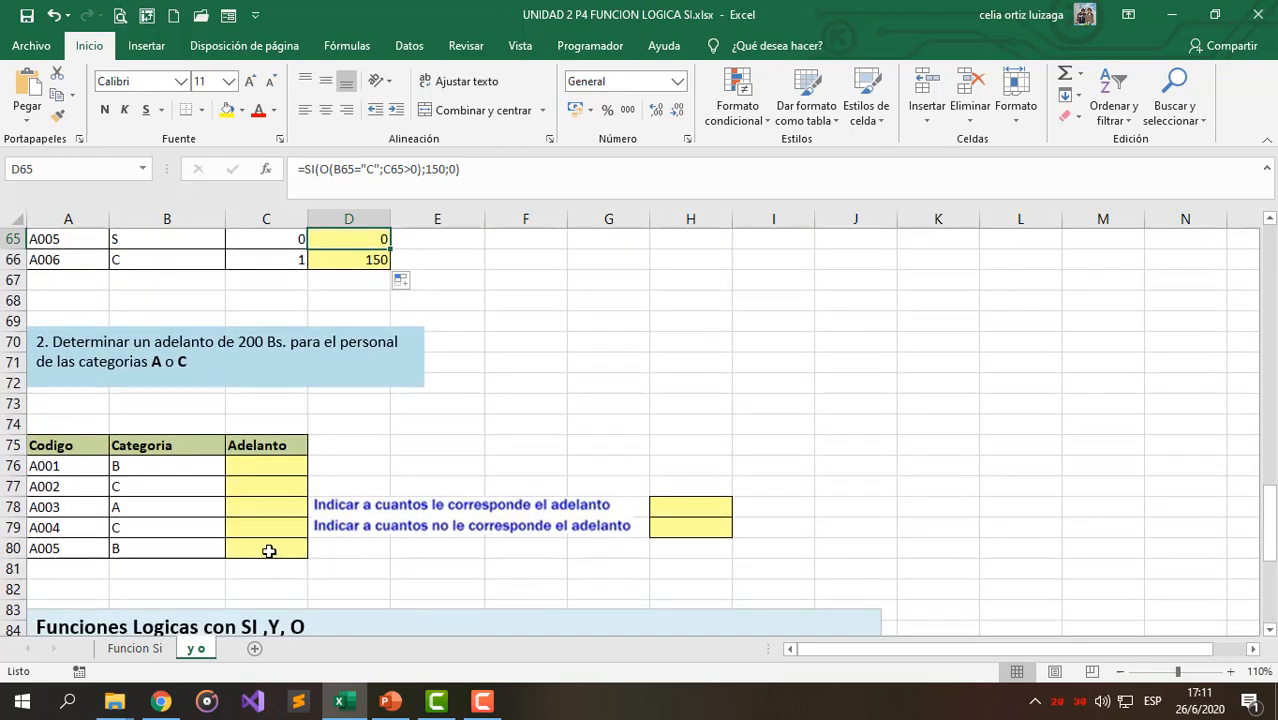
scroll(248, 515, down, 3)
scroll(250, 513, down, 7)
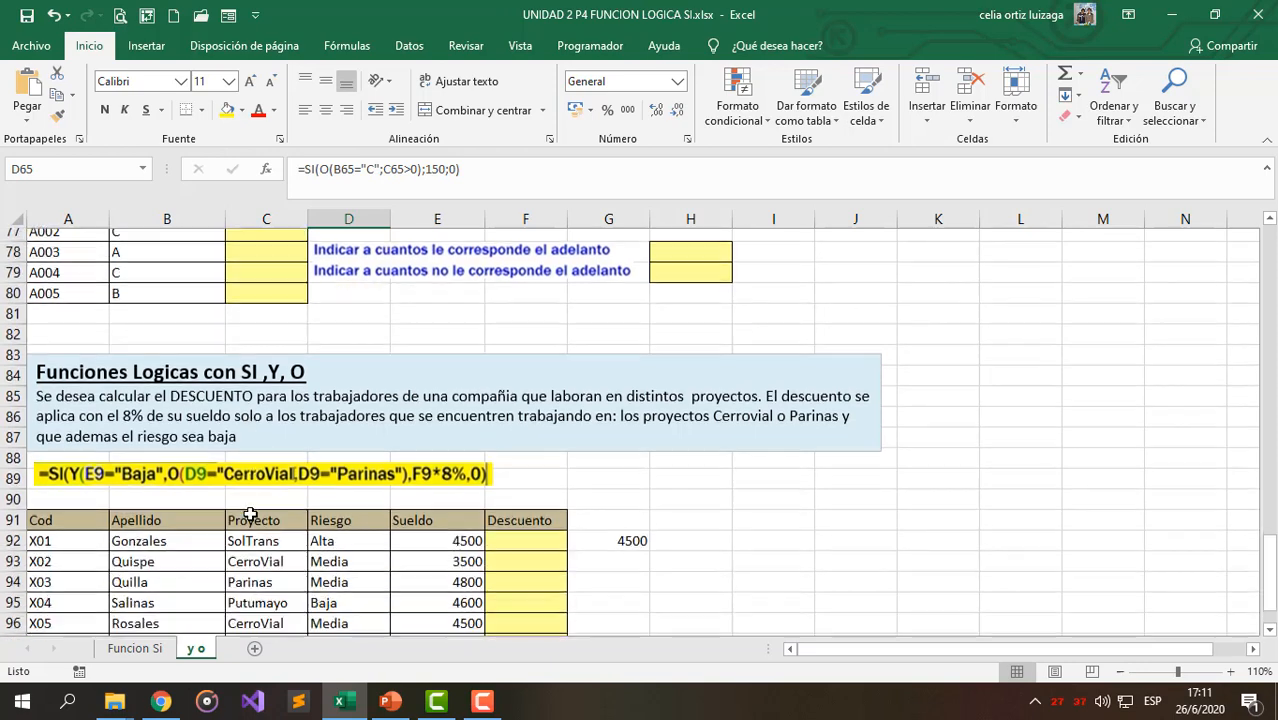
scroll(250, 514, up, 4)
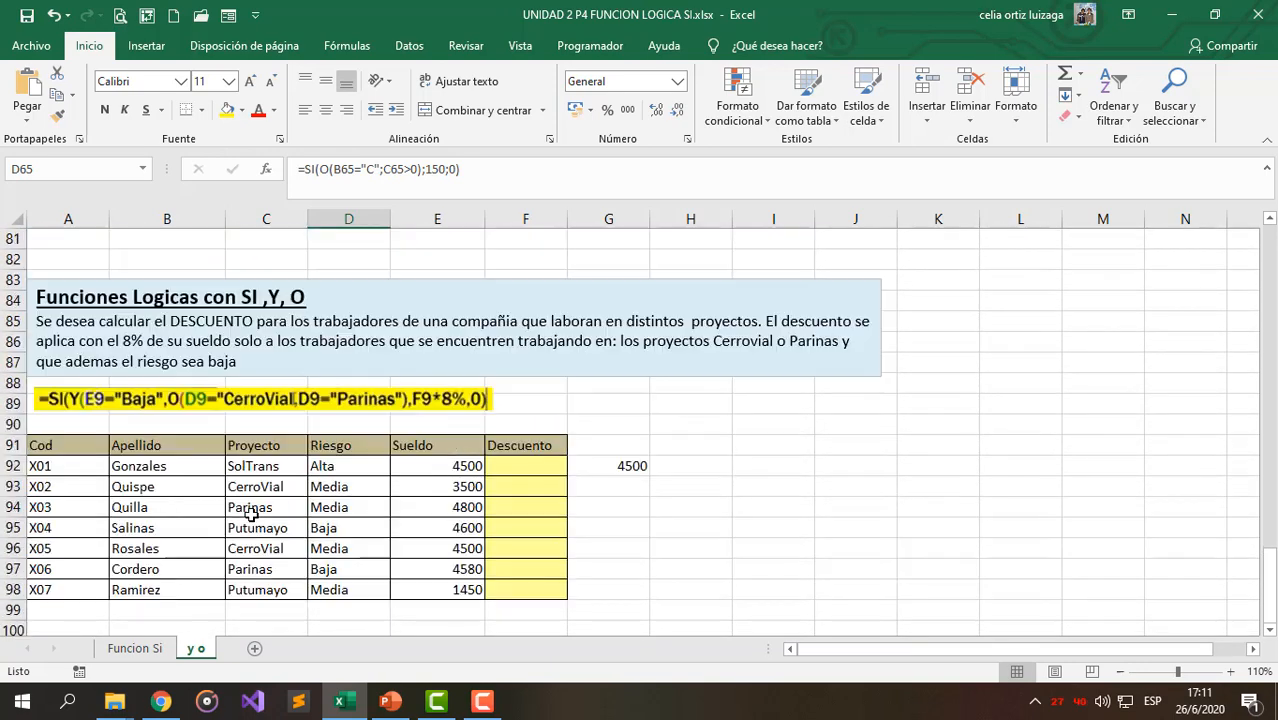
click(630, 465)
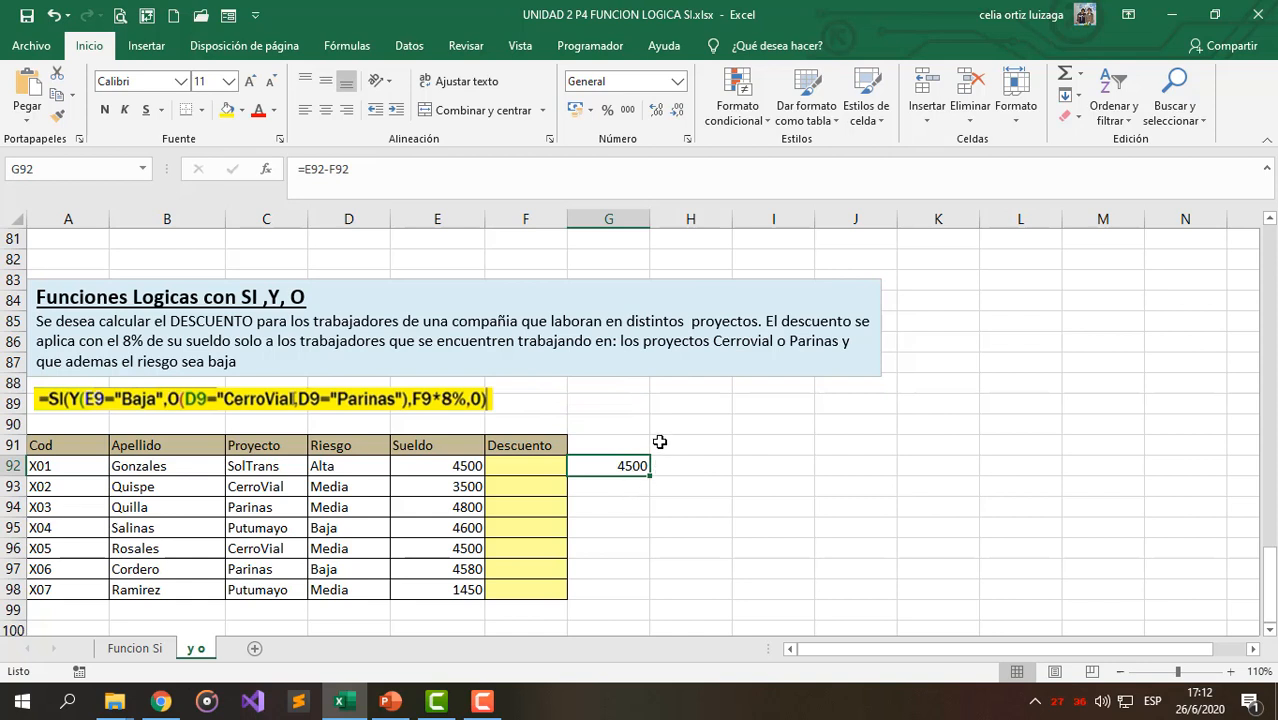
key(Delete)
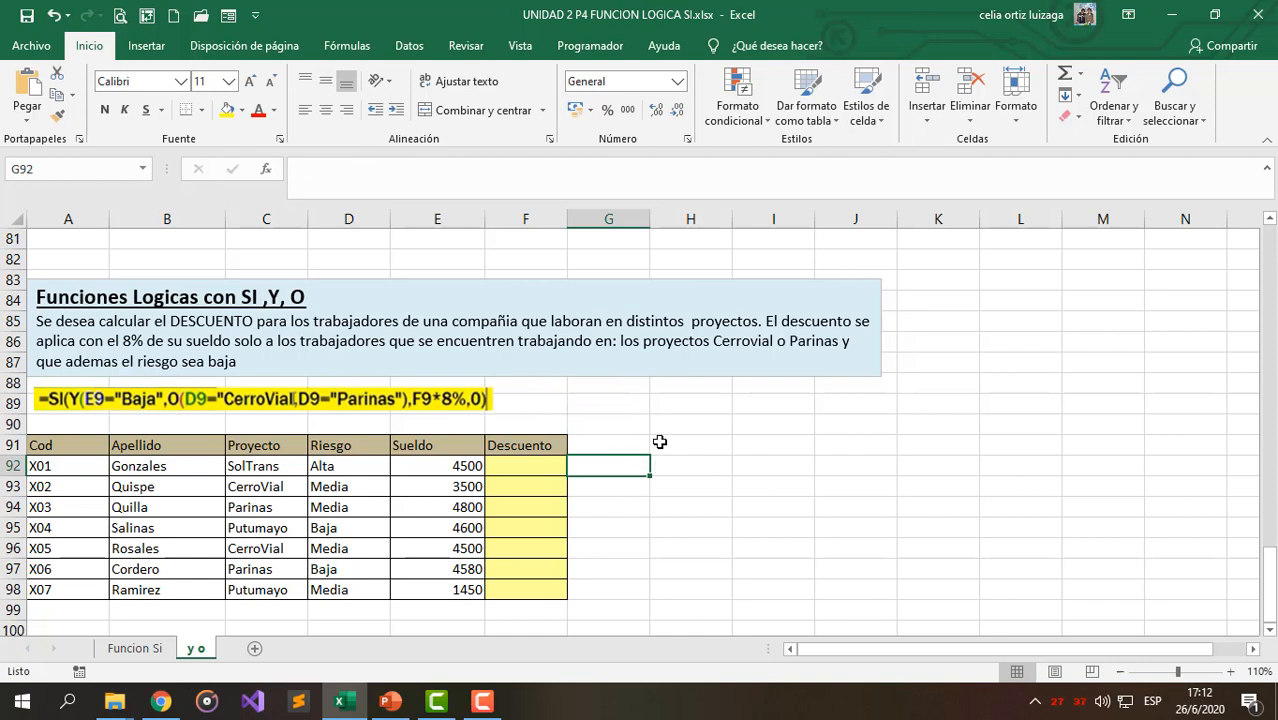
- Review the Descuento exercise statement above the table, examining the 8% salary discount and the Cerrovial or Parinas project condition
click(545, 460)
click(335, 385)
click(518, 468)
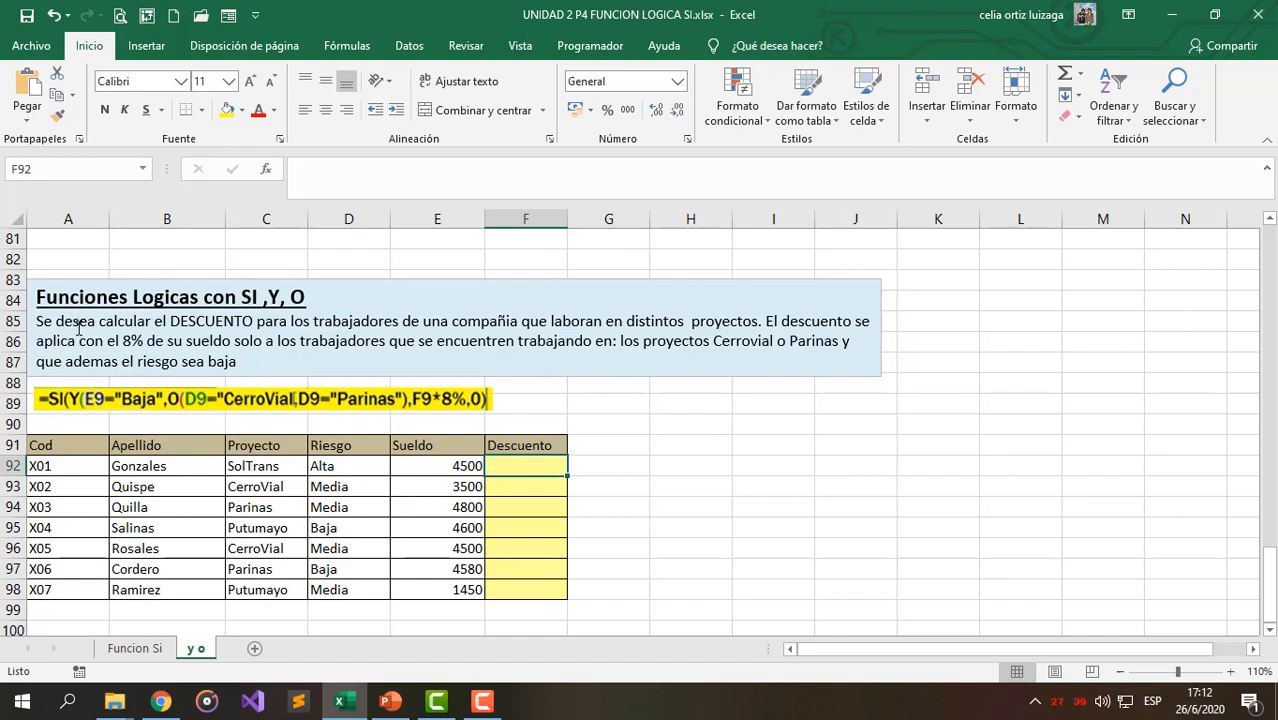
double_click(213, 325)
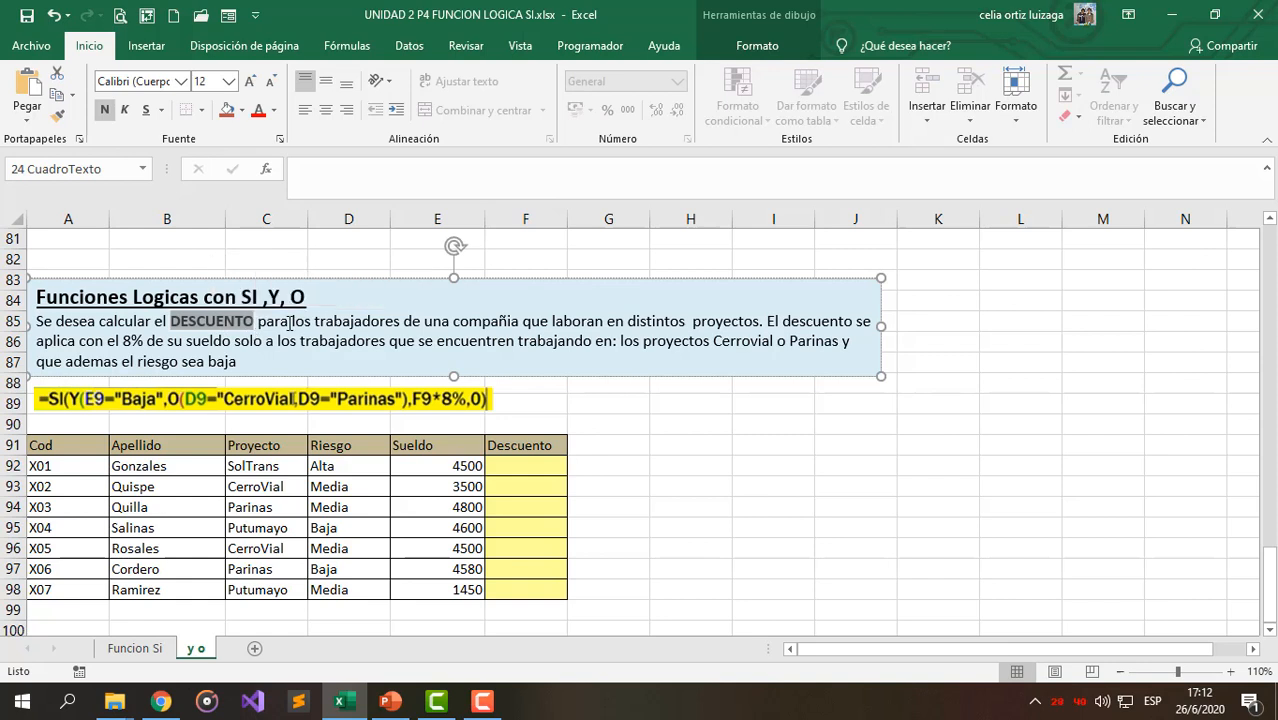
click(289, 322)
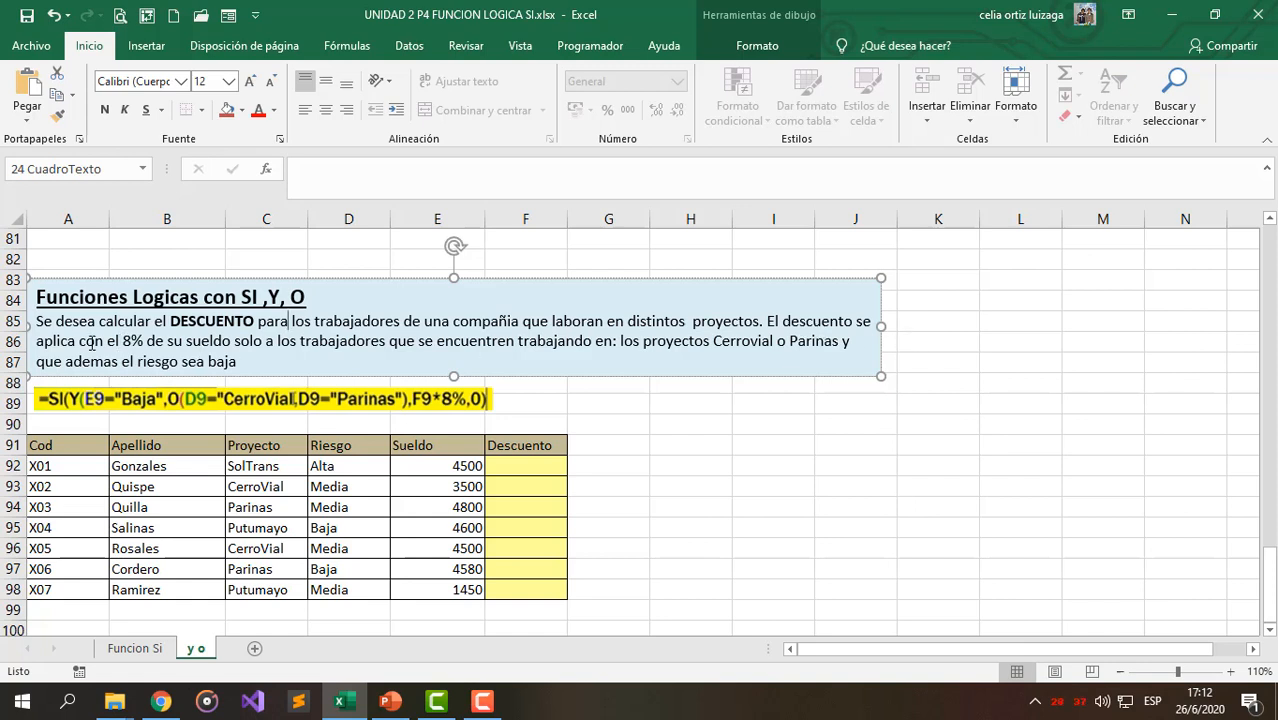
drag(122, 341, 211, 341)
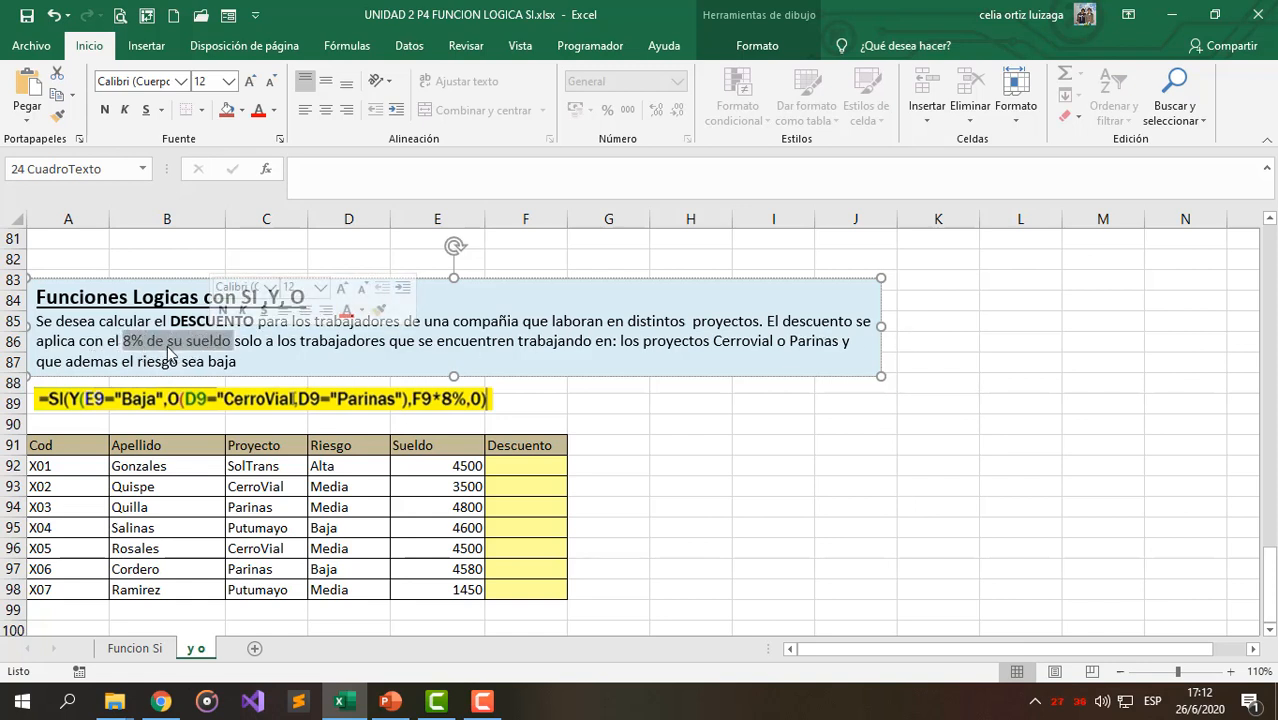
click(168, 352)
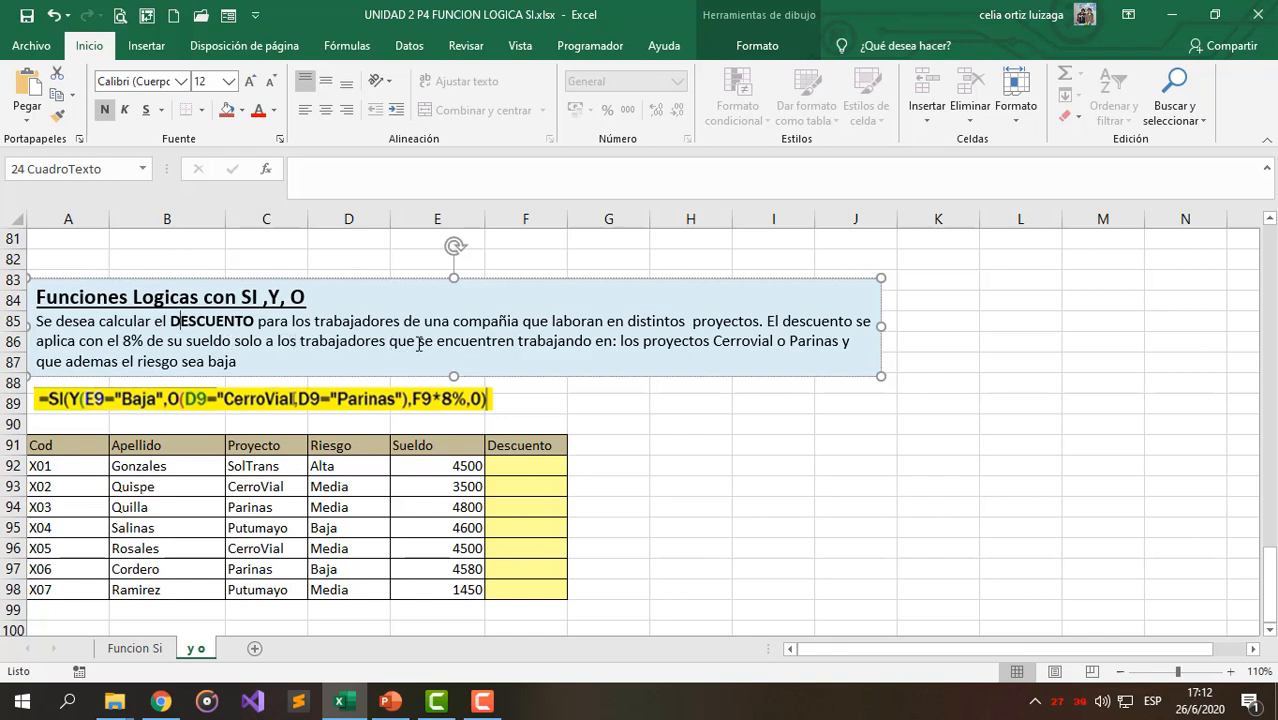
drag(621, 342, 734, 344)
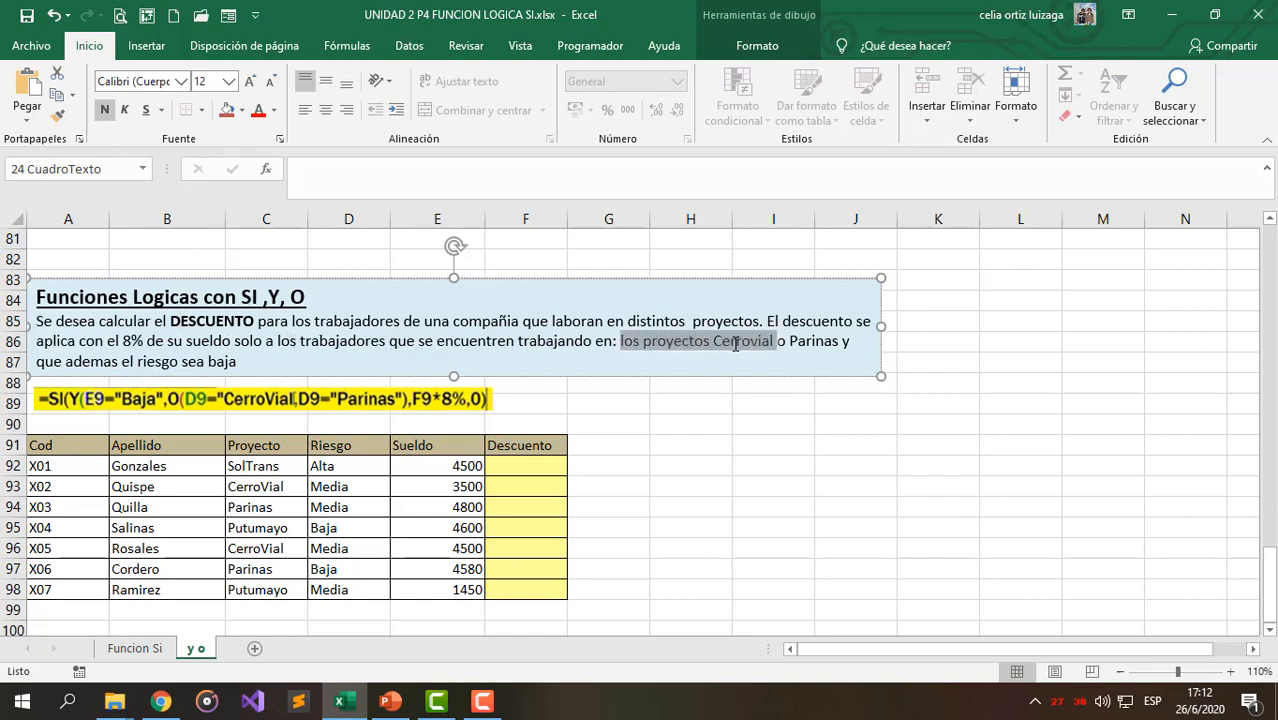
click(807, 350)
drag(708, 342, 815, 344)
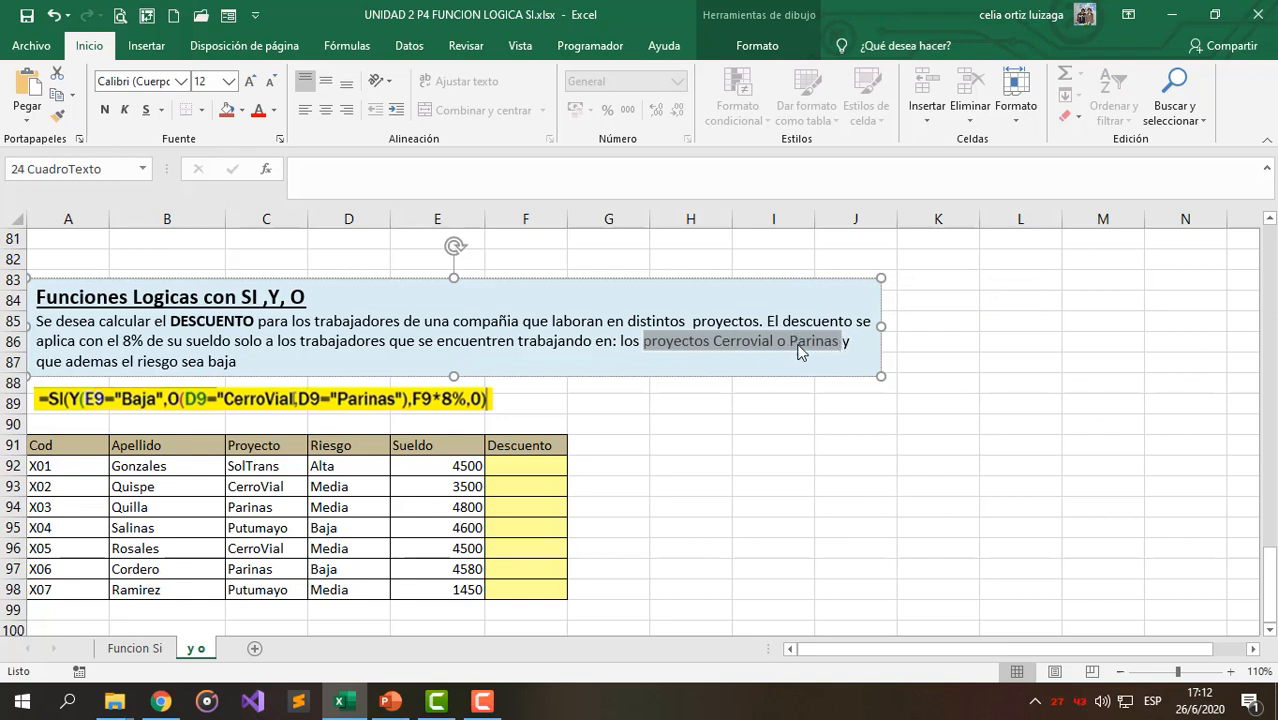
click(792, 341)
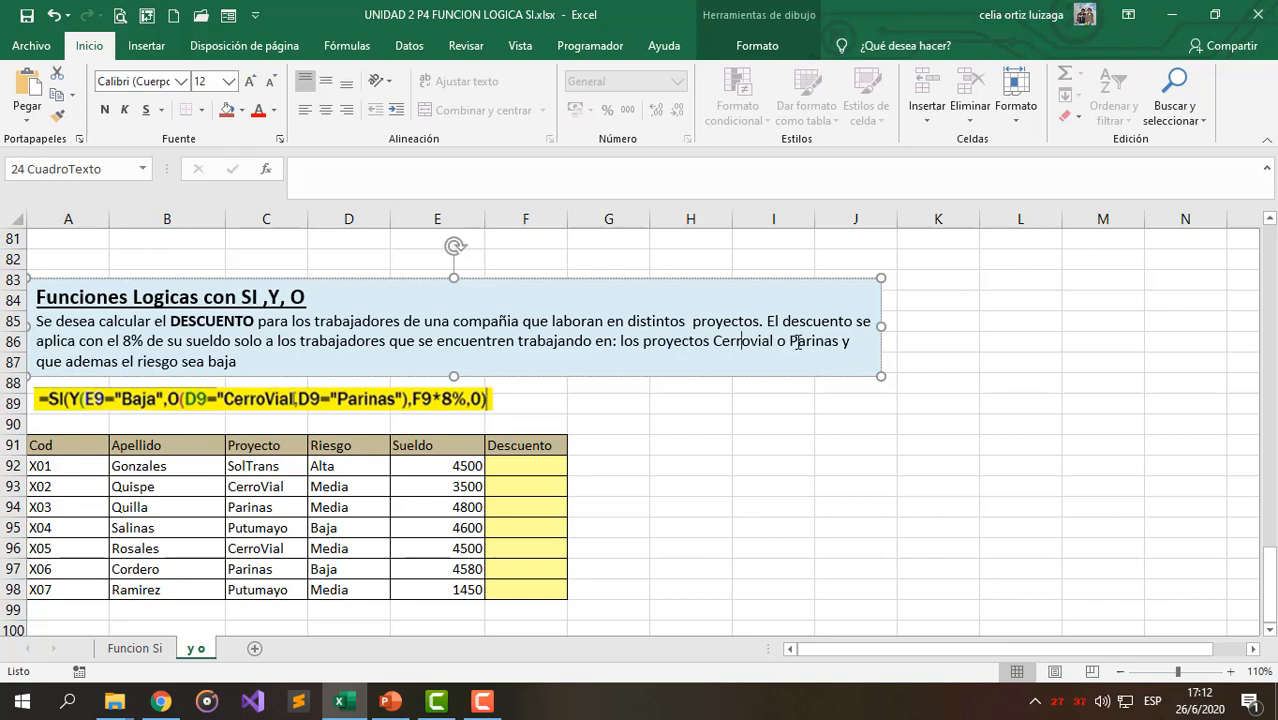
drag(713, 341, 839, 343)
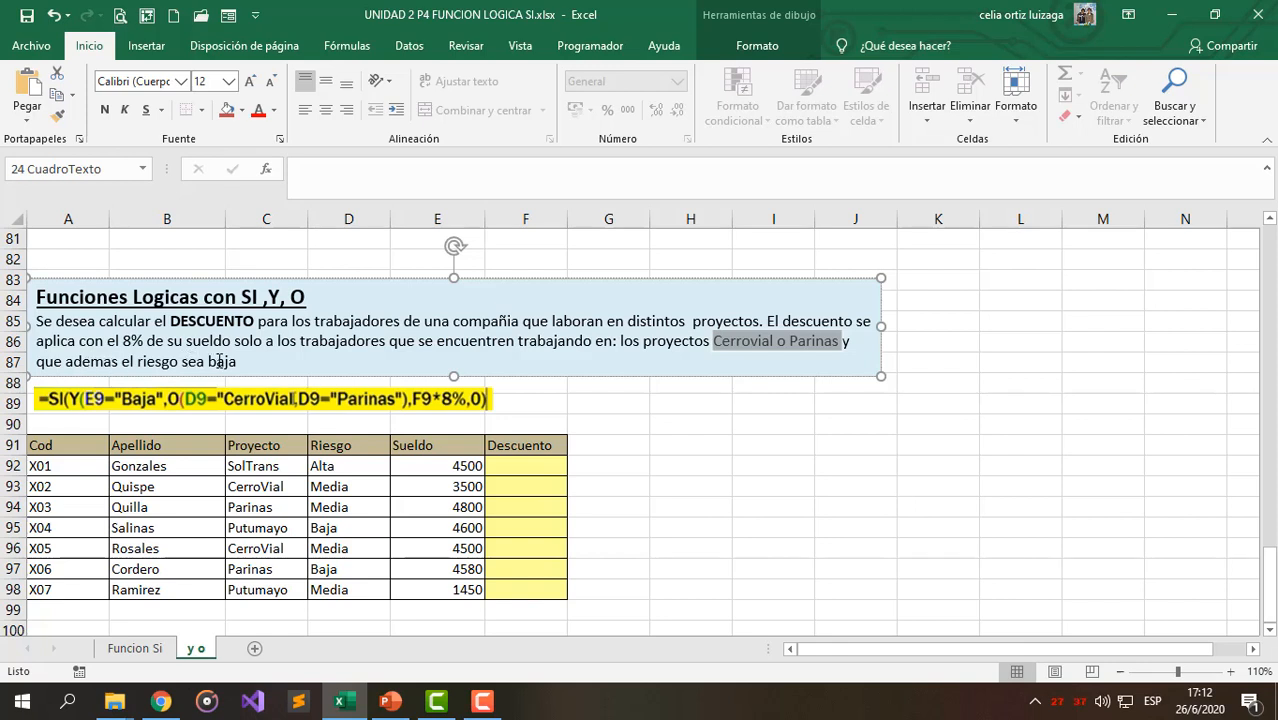
click(757, 343)
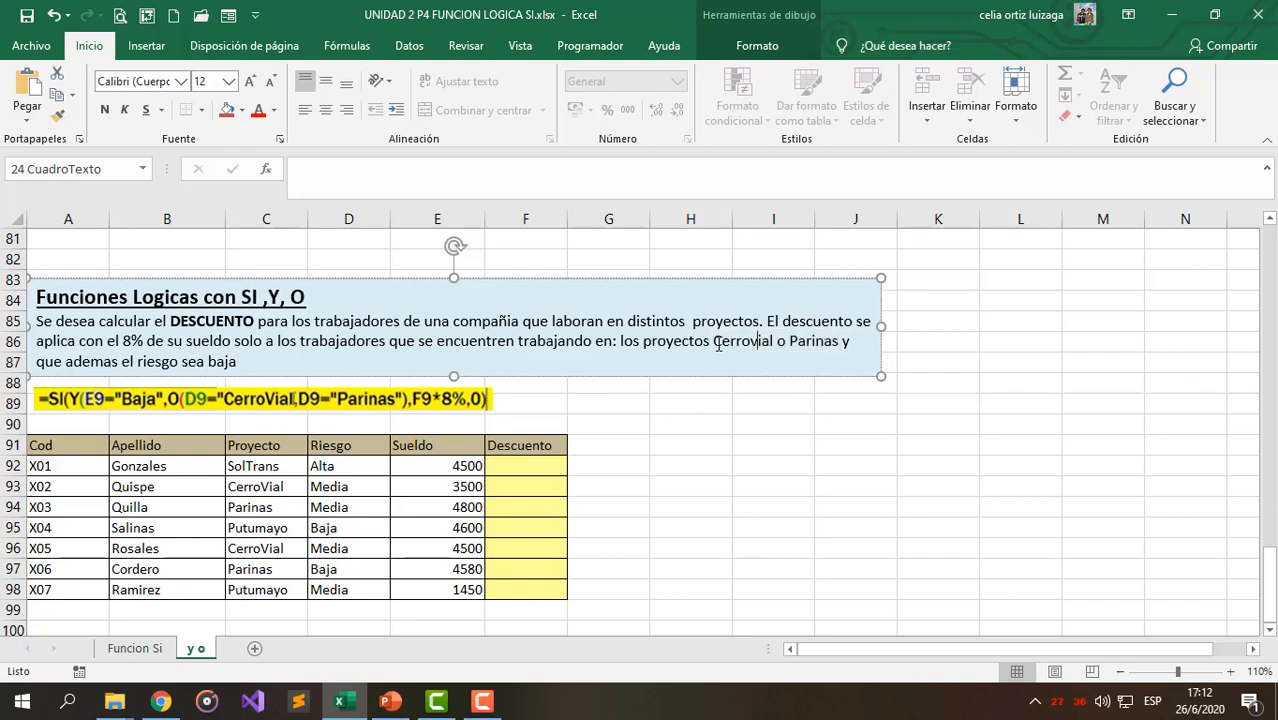
- Review the Descuento exercise statement's Parinas project, low-risk requirement and 8% discount rate
double_click(782, 342)
drag(137, 361, 245, 363)
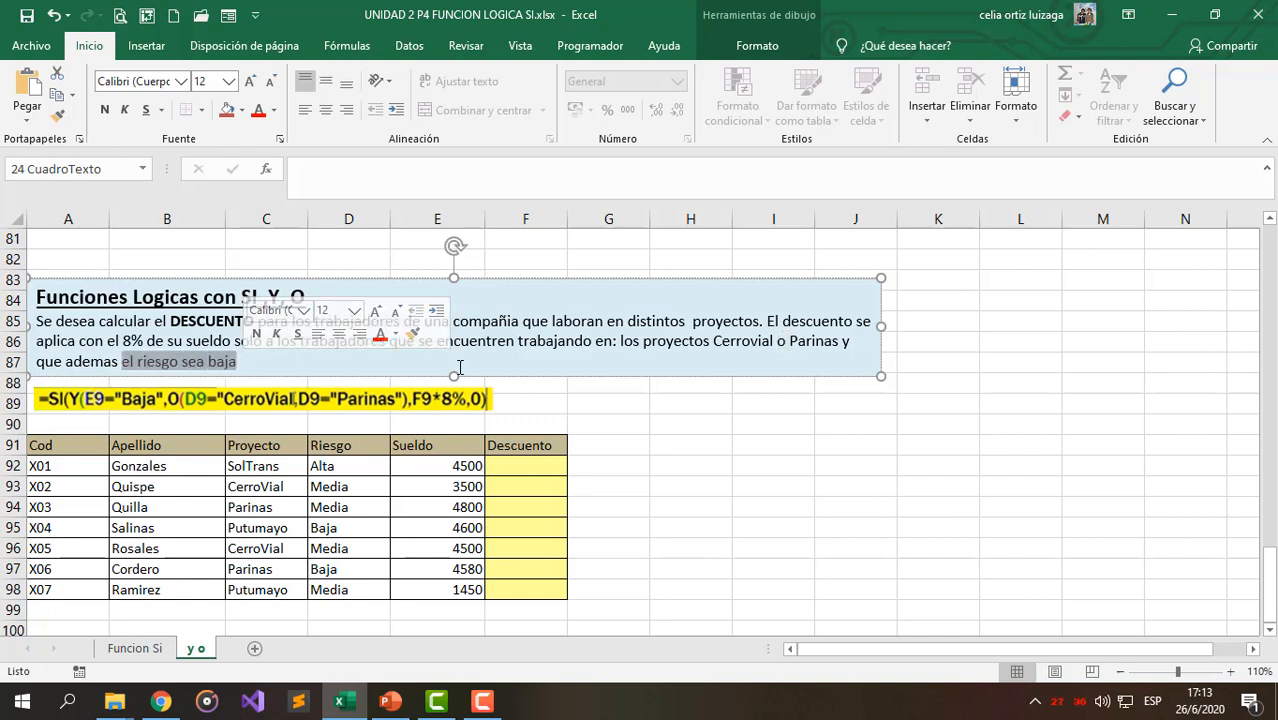
click(477, 341)
drag(124, 341, 148, 341)
- Start the Descuento formula in F92 by nesting the functions as =SI(Y(O(
click(489, 466)
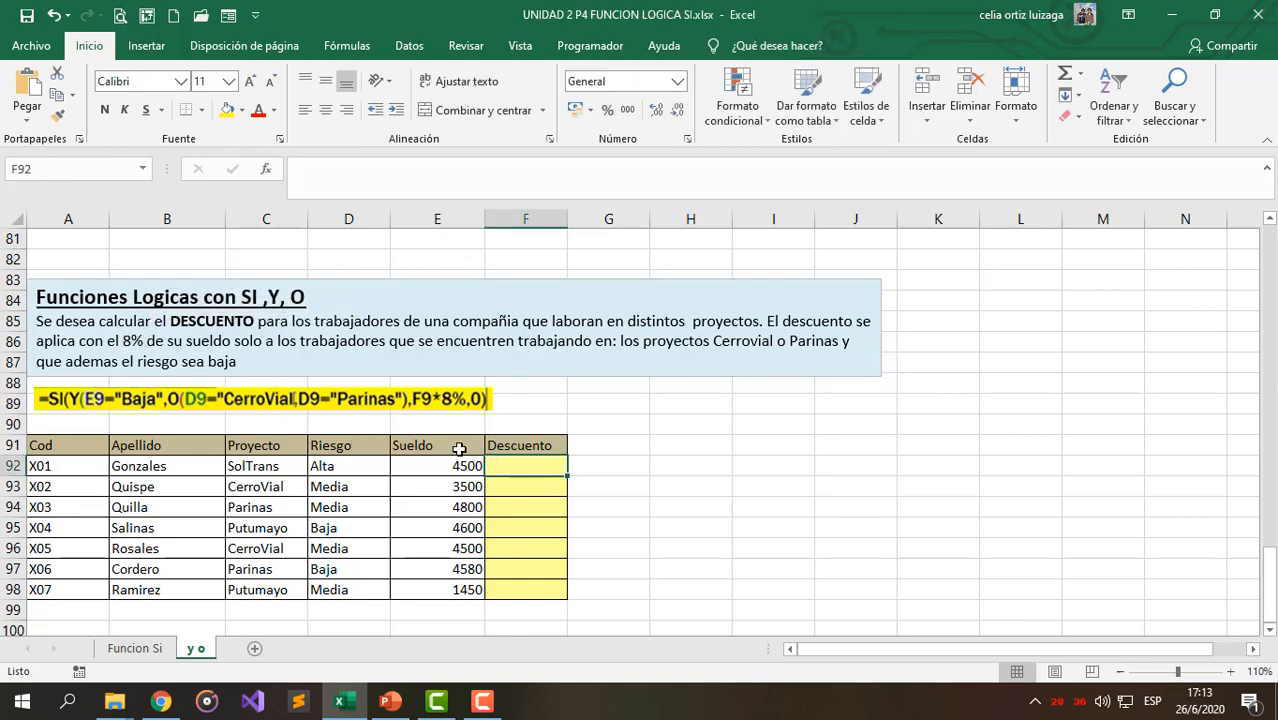
text(=SI()
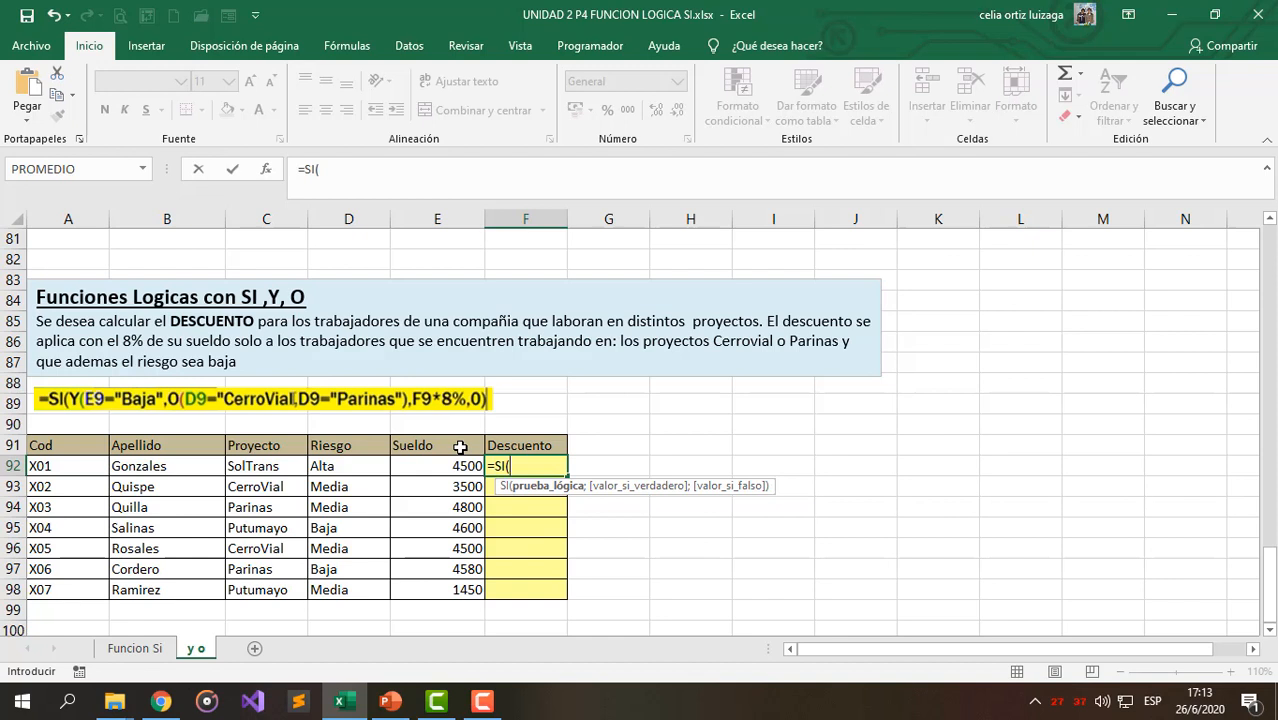
text(y)
key(Tab)
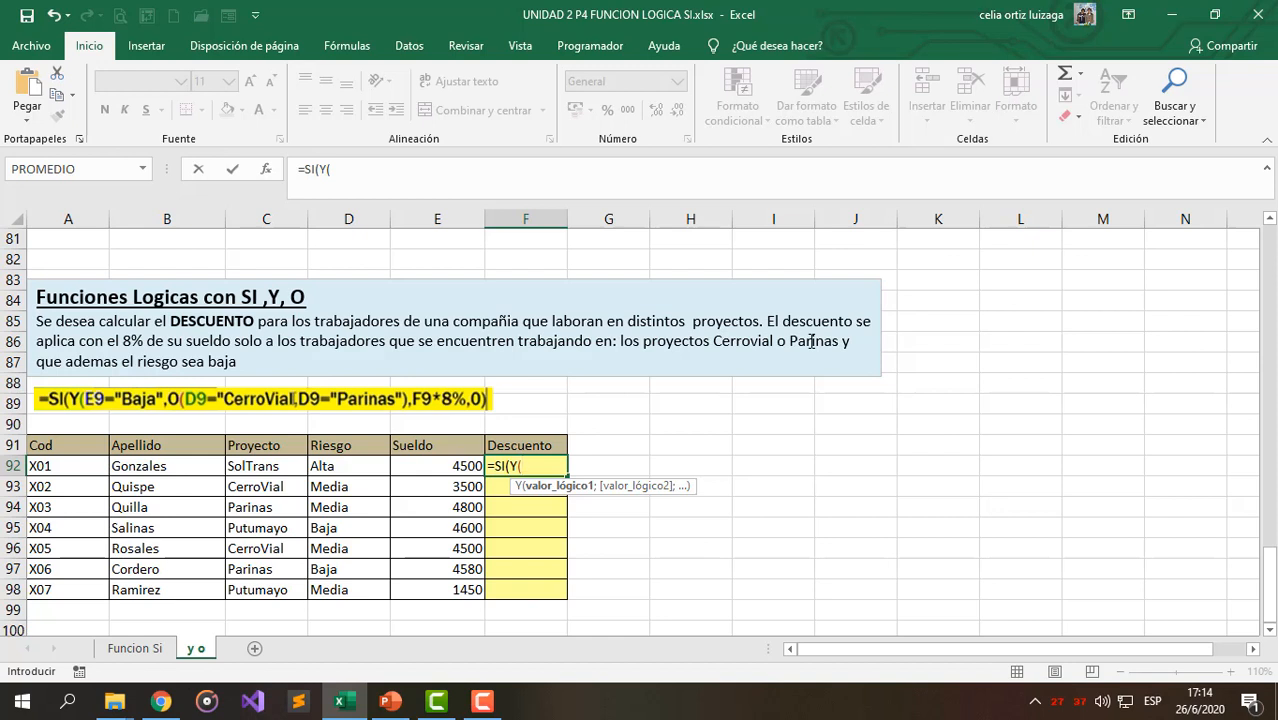
text(o)
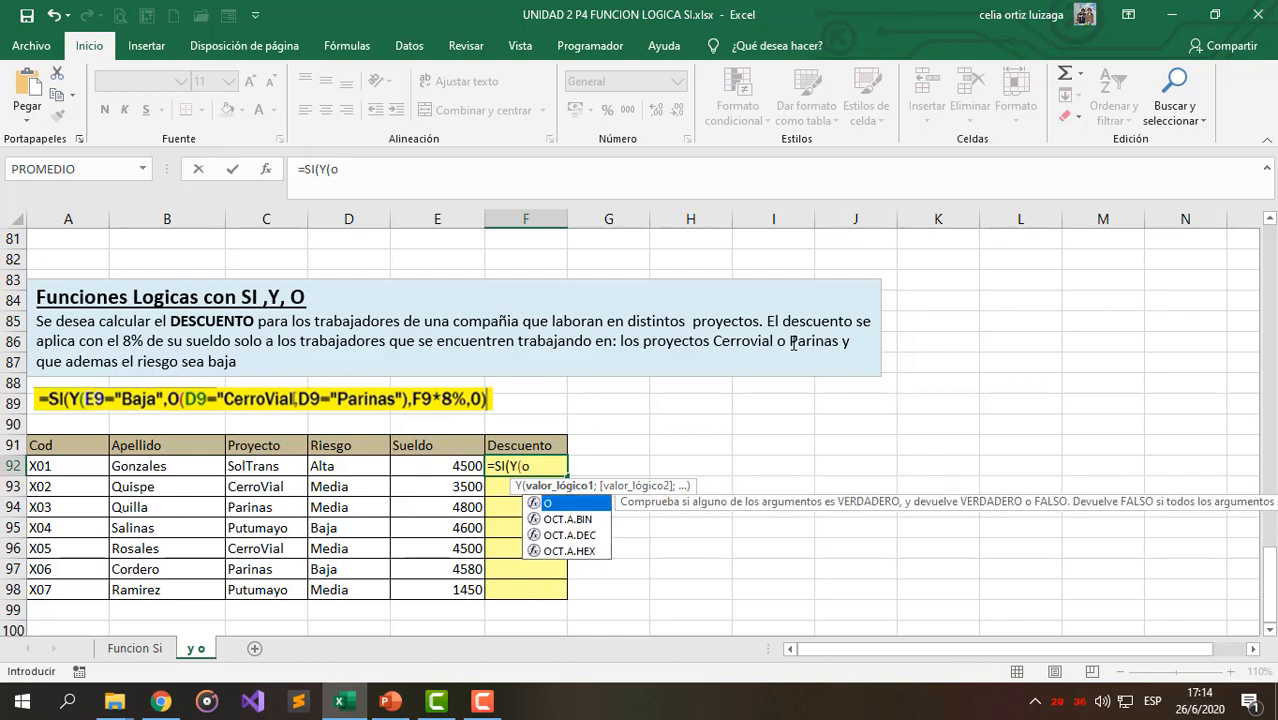
key(Tab)
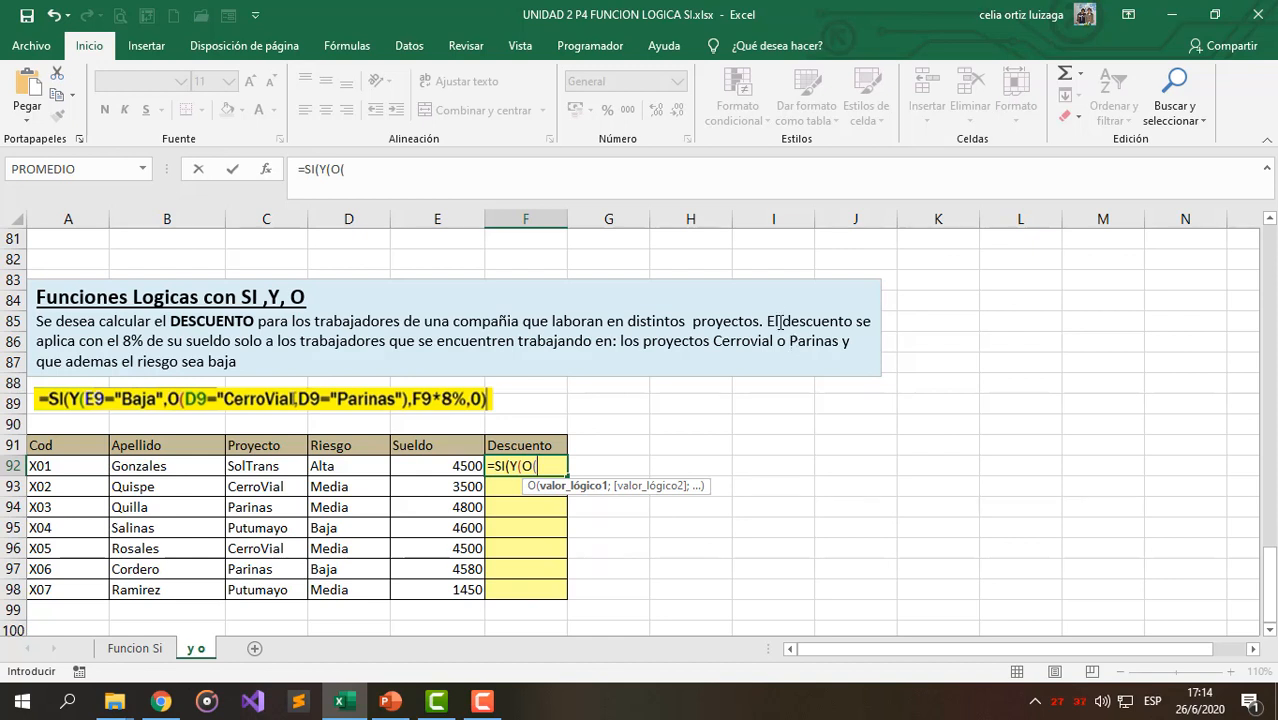
- Complete the O function in F92 with the project conditions C92="cerrovial" and C92="Parinas"
click(256, 468)
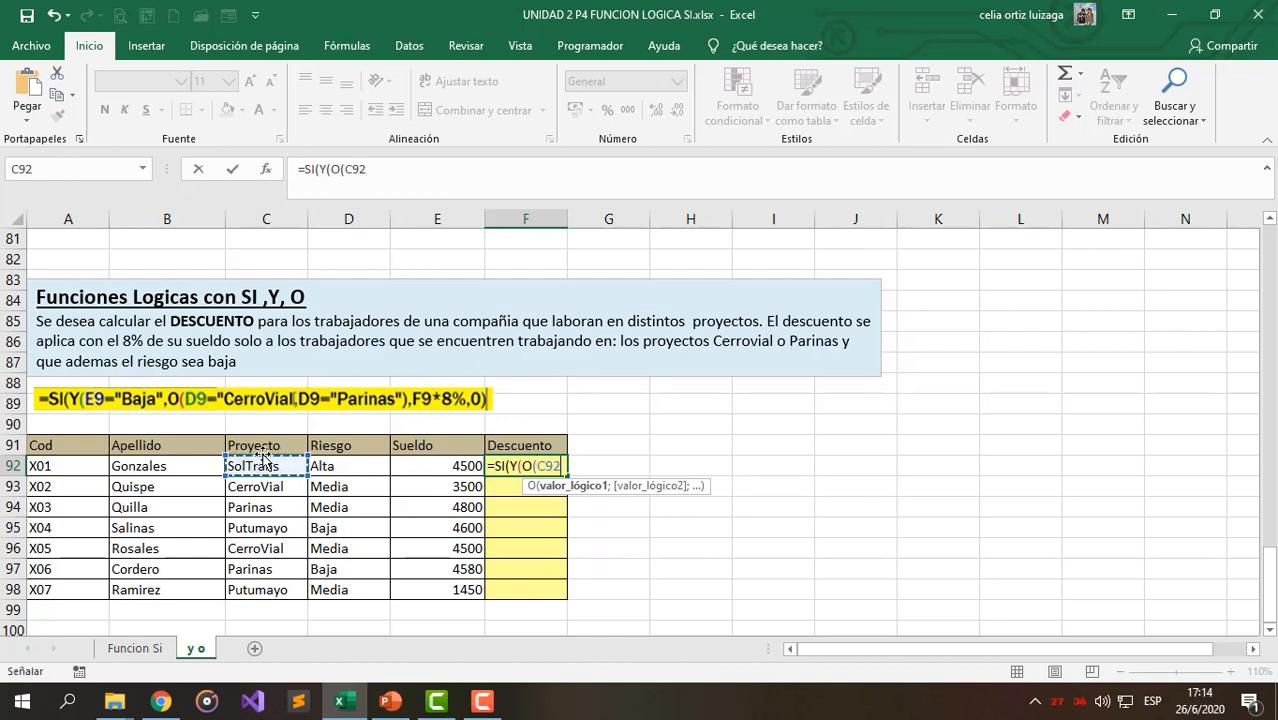
text(=)
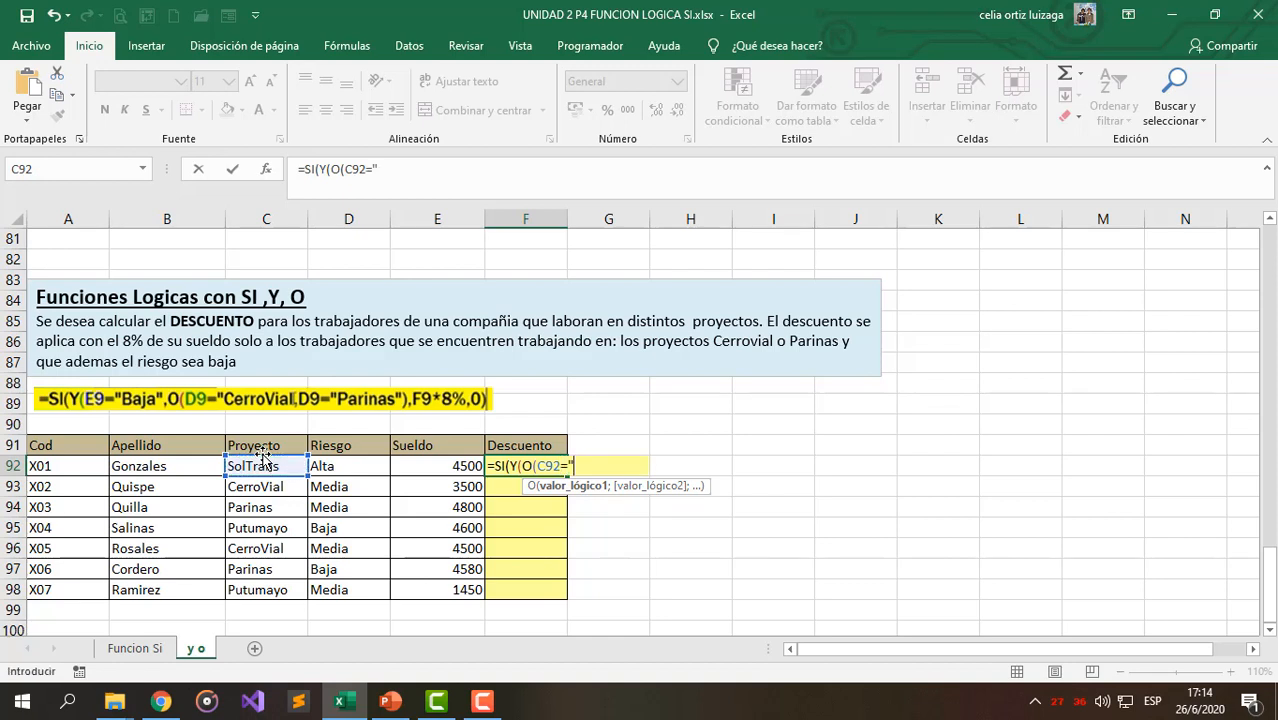
text("cerrovial)
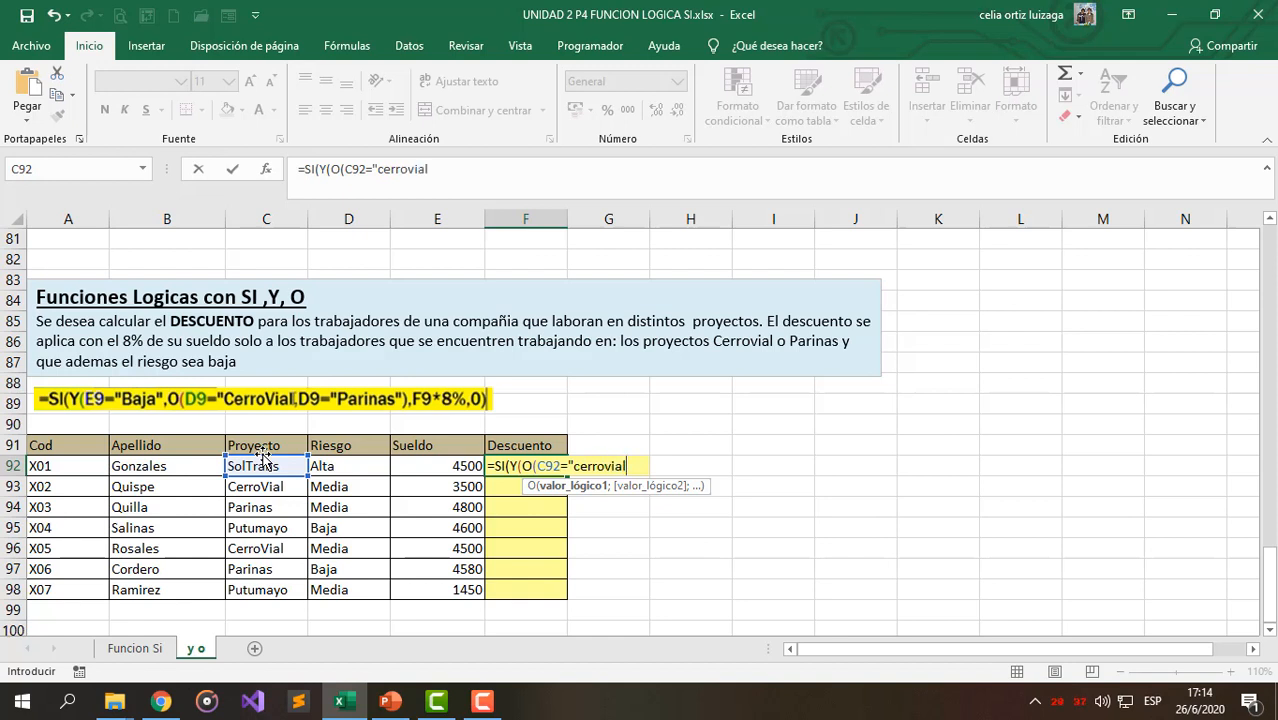
text(";)
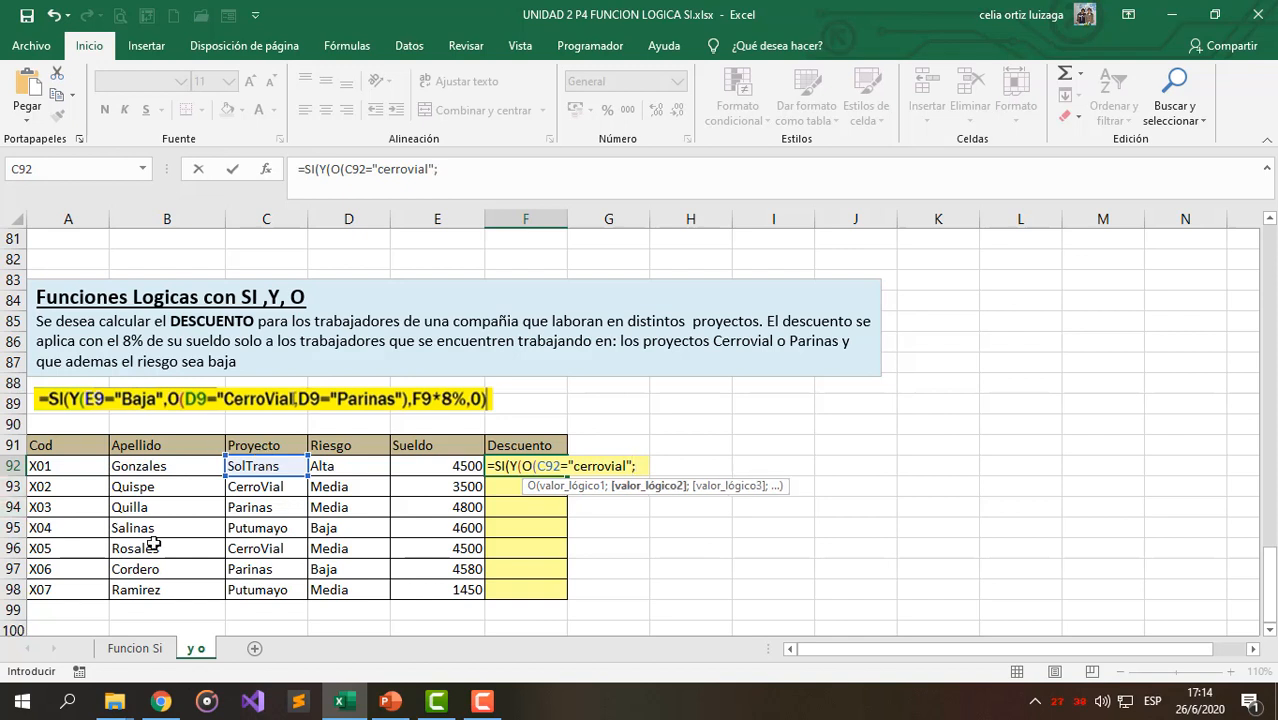
click(250, 466)
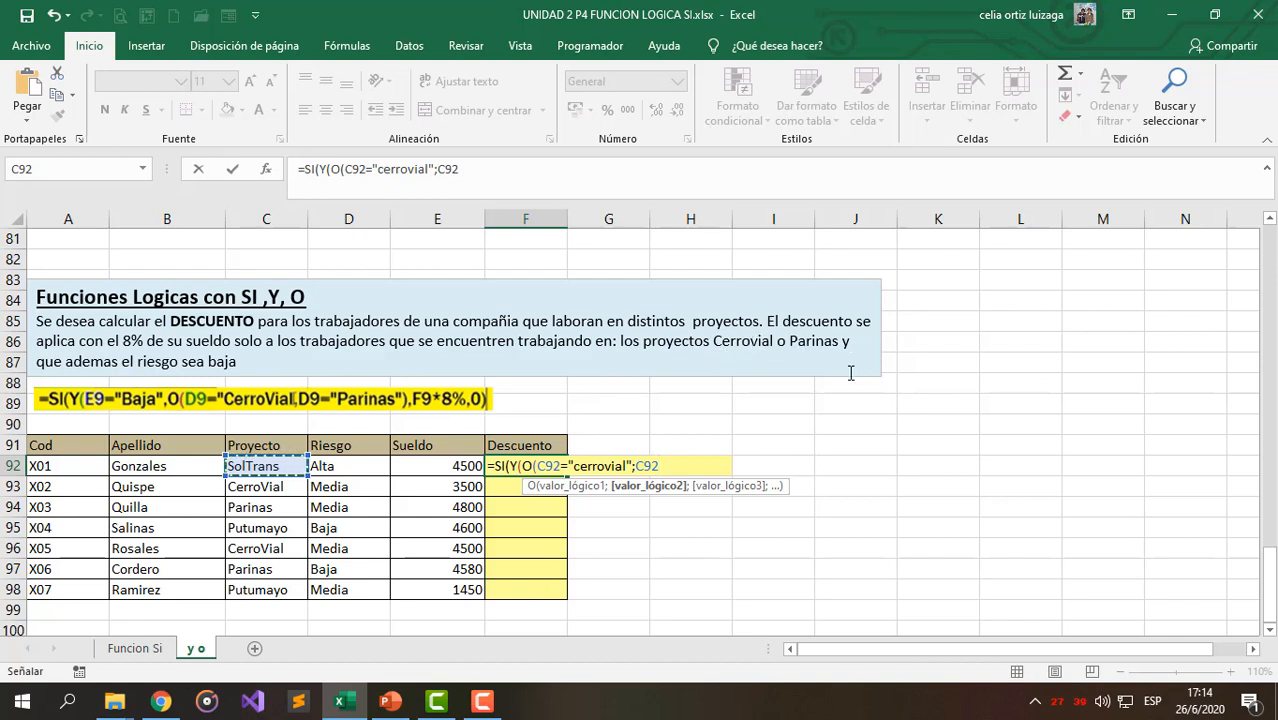
text(=)
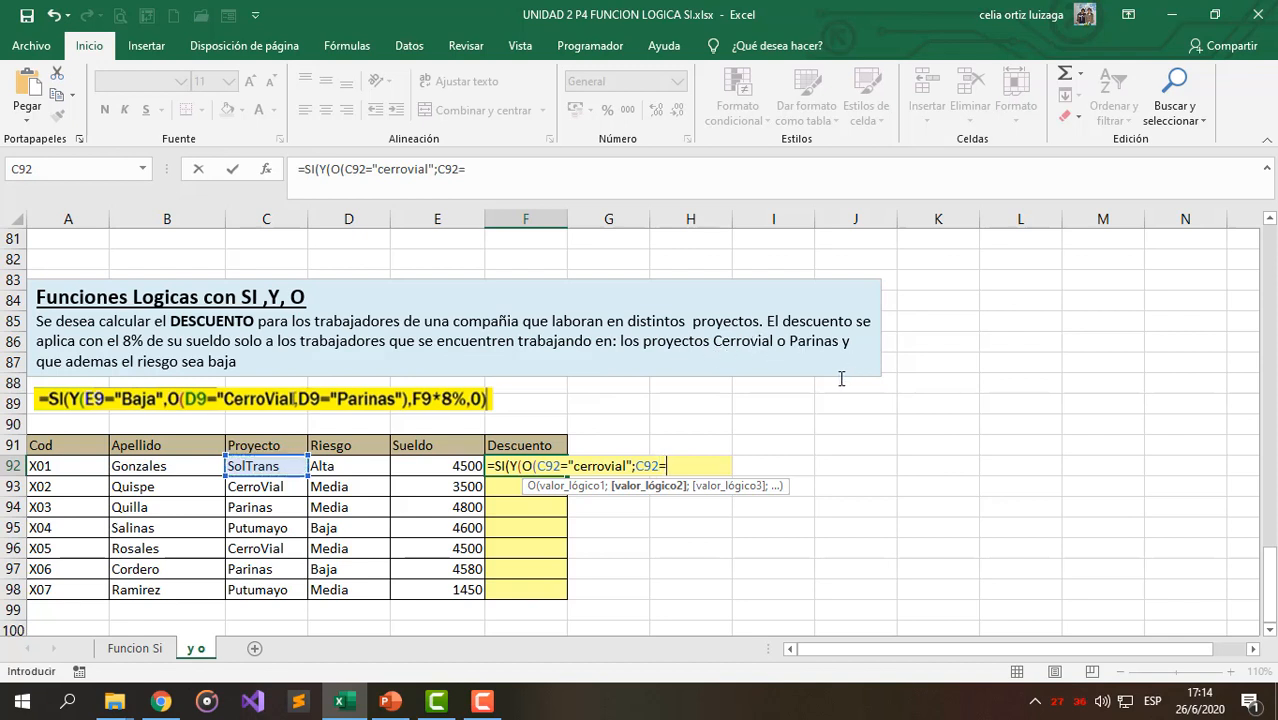
text("Parinas)
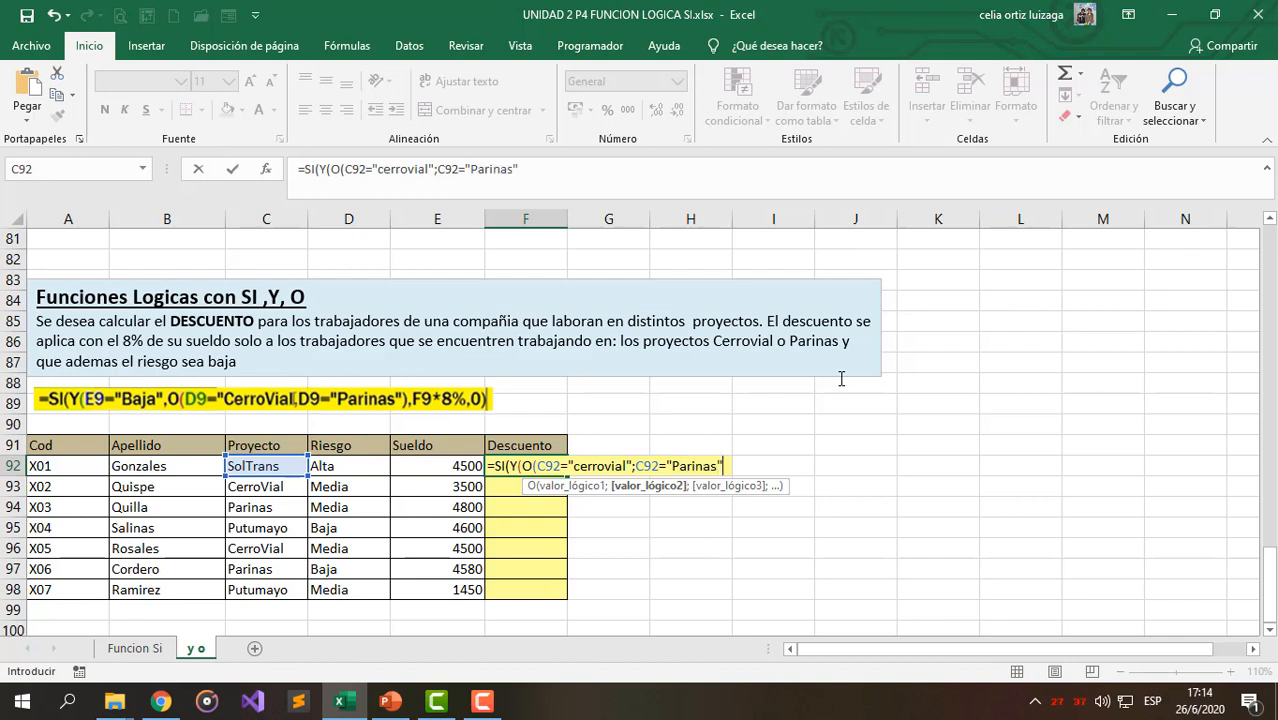
text("))
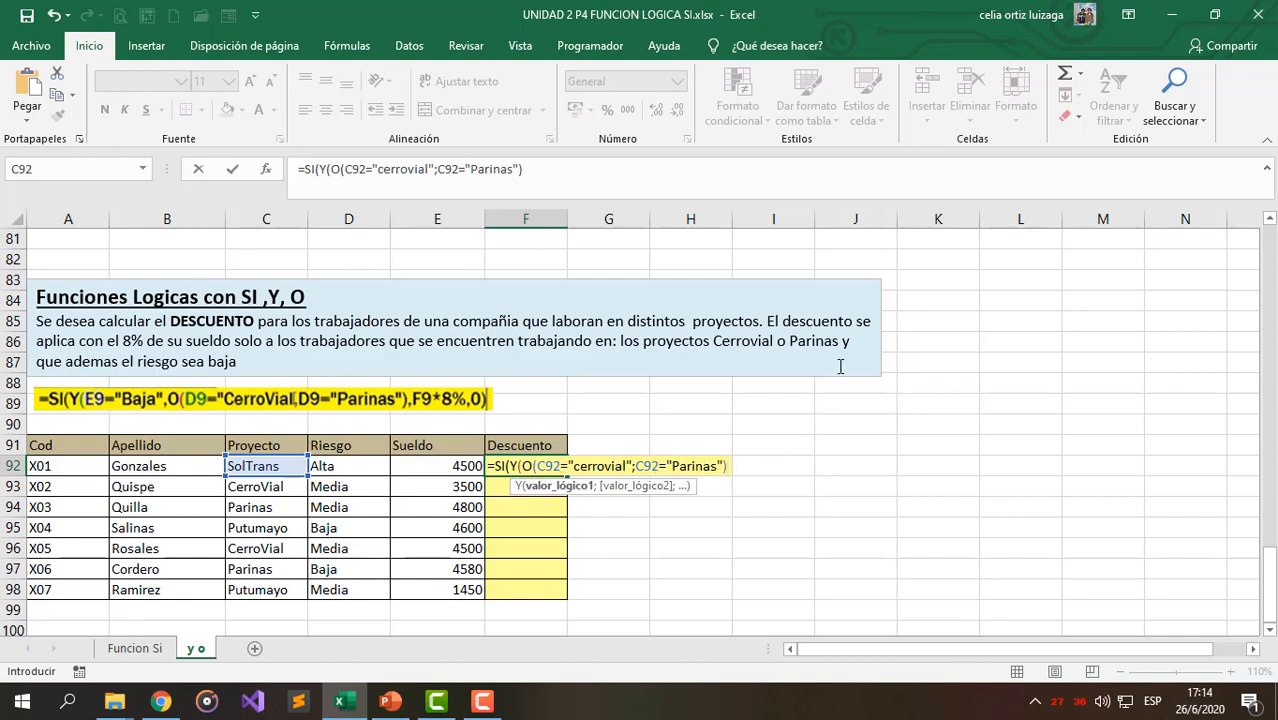
- Add the risk condition D92="baja" as the second Y argument in F92's formula and close the Y function
text(;)
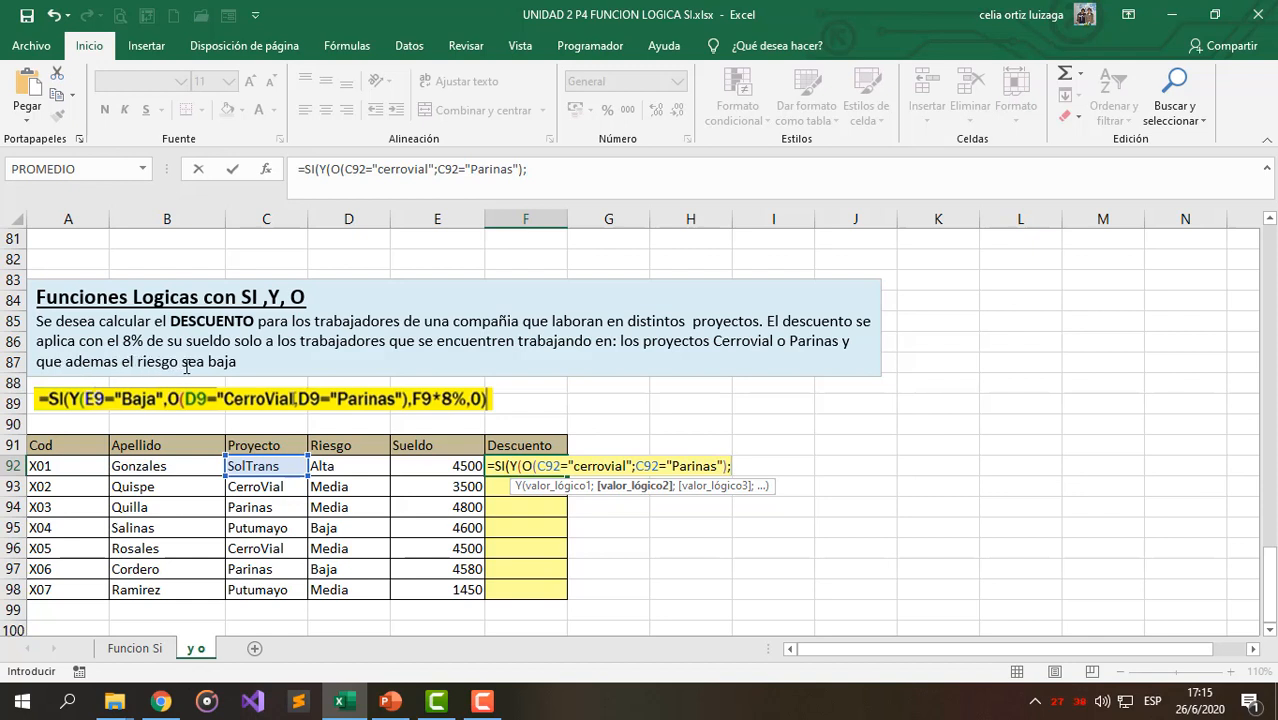
click(328, 468)
text(="baj)
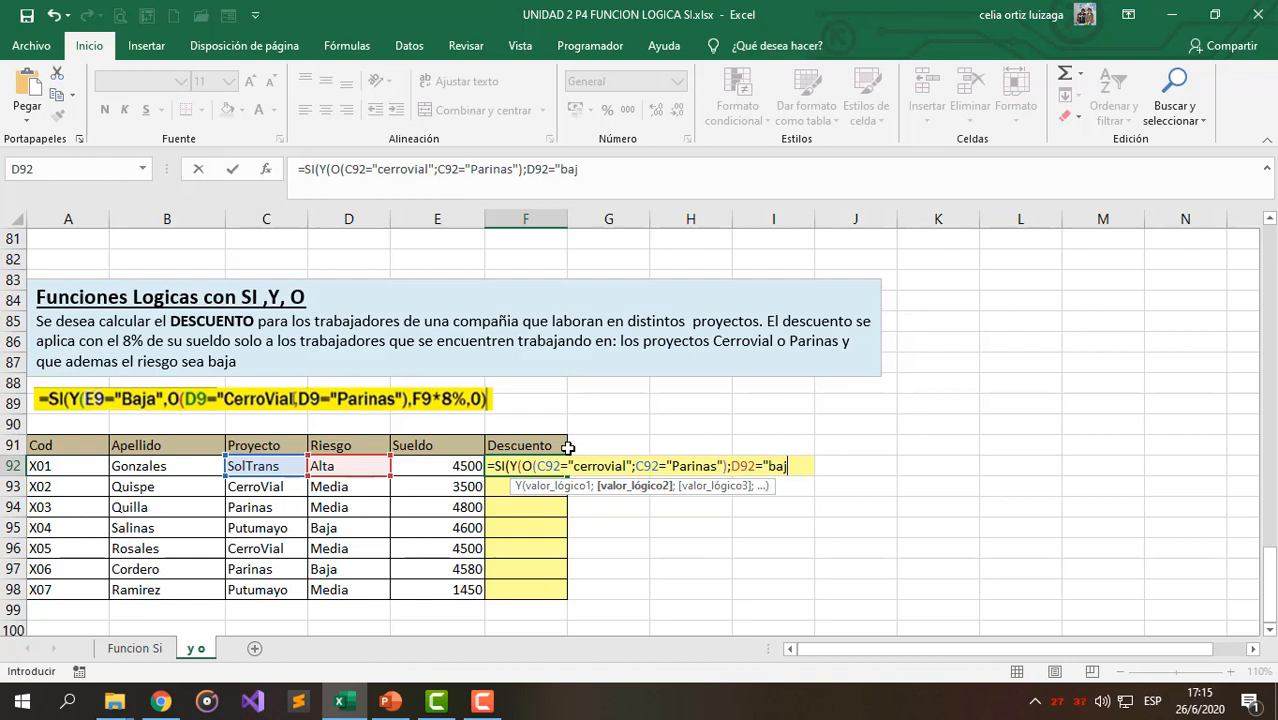
text(a)
text())
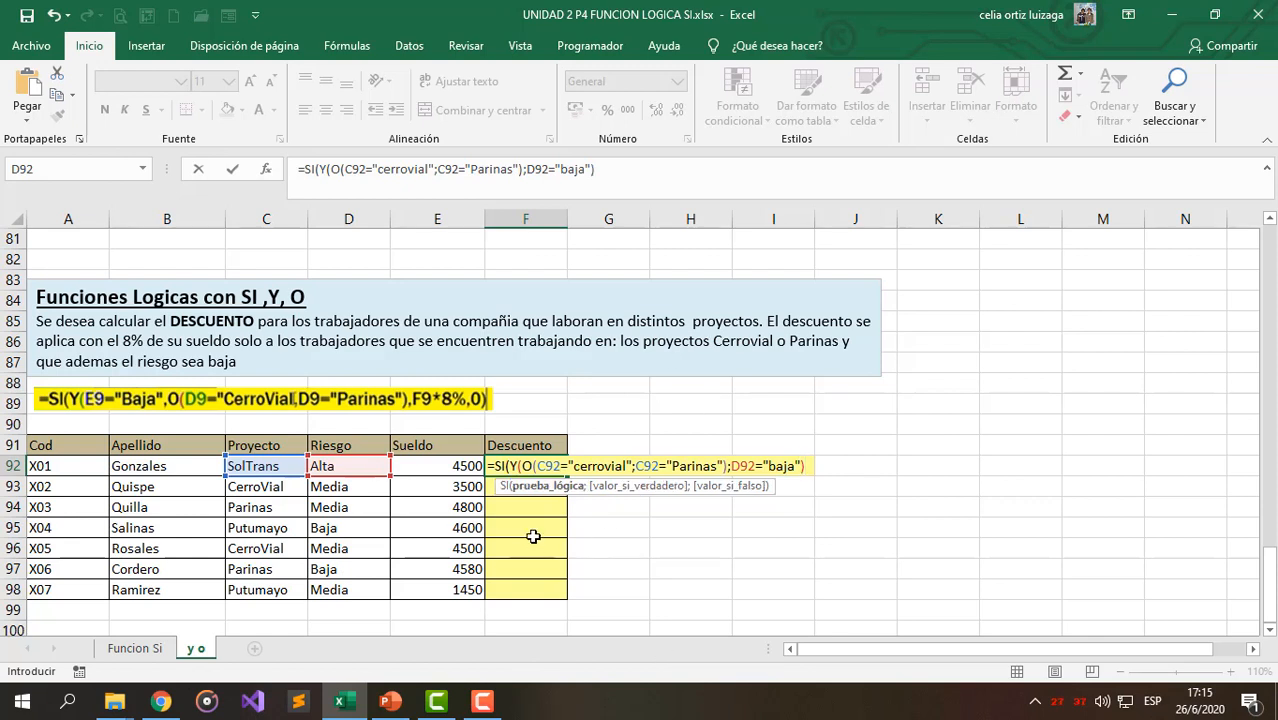
- Examine F92's nested formula, comparing the O function's project conditions with the Y function's risk condition
click(531, 466)
click(536, 467)
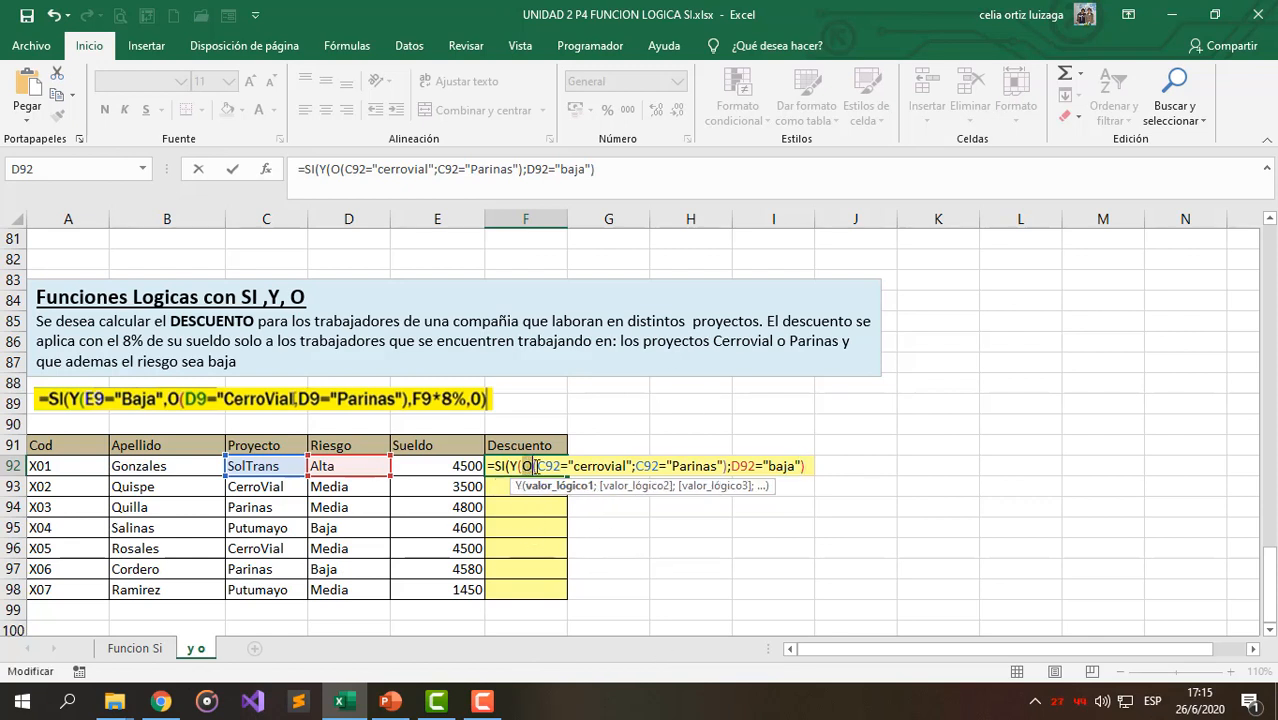
drag(538, 466, 727, 465)
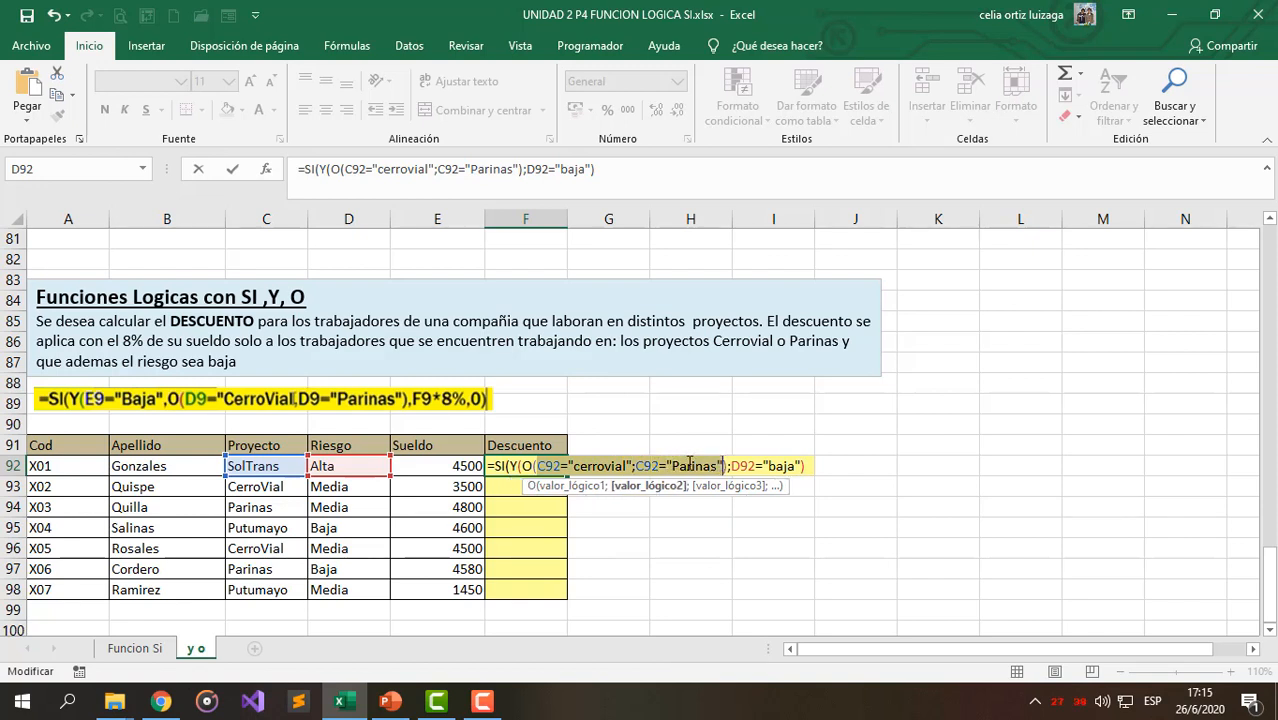
click(536, 466)
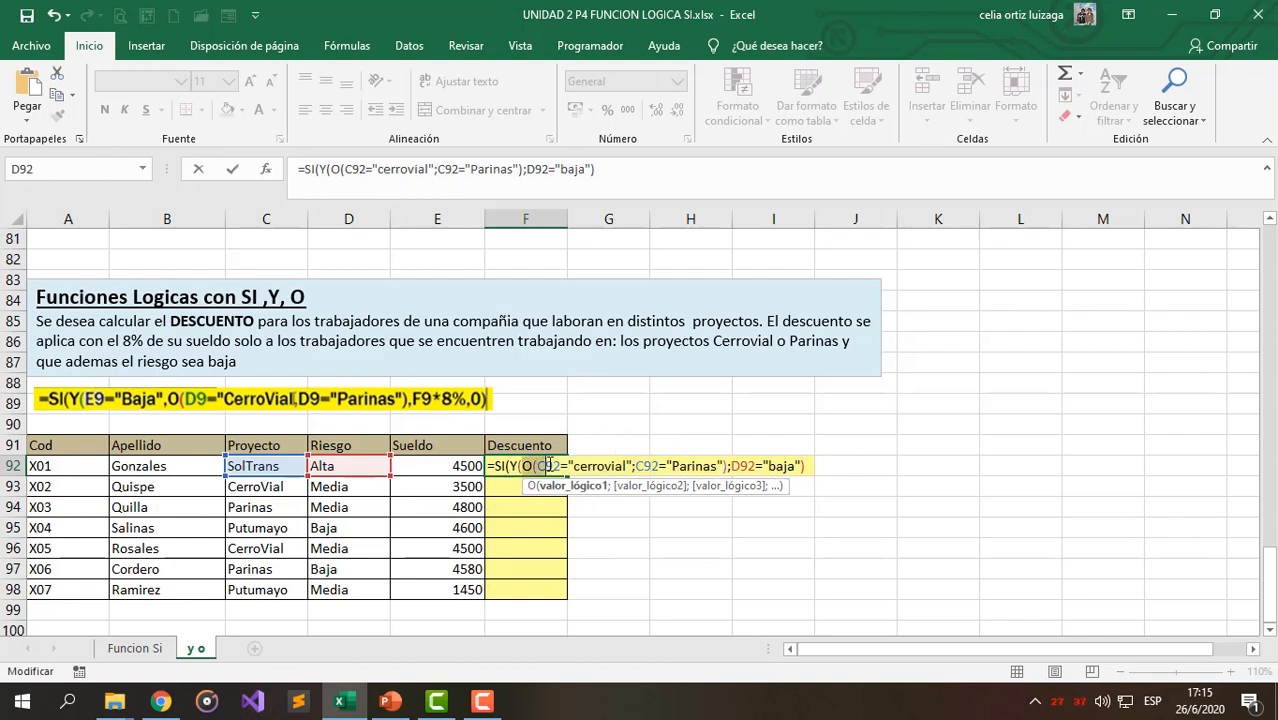
click(515, 466)
drag(731, 466, 796, 466)
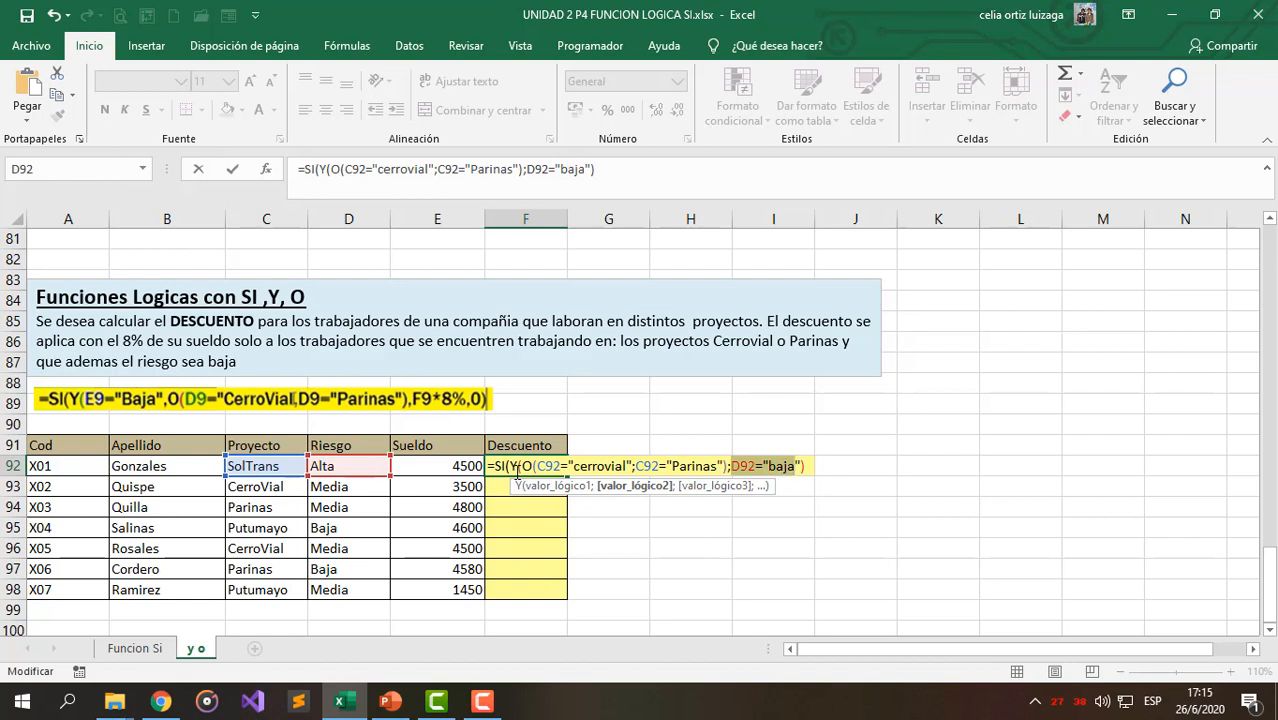
drag(520, 466, 727, 462)
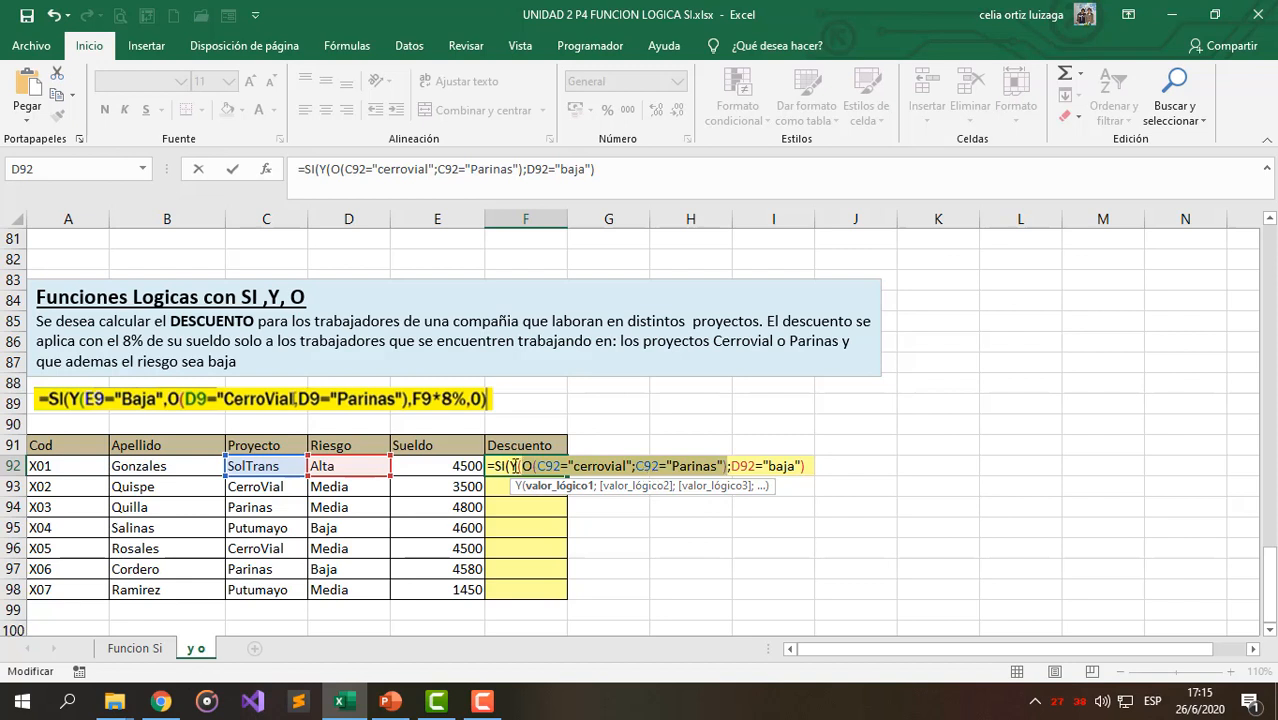
drag(732, 466, 793, 462)
mouse_move(523, 466)
mouse_down()
mouse_move(722, 462)
mouse_move(519, 466)
mouse_up()
drag(743, 467, 796, 467)
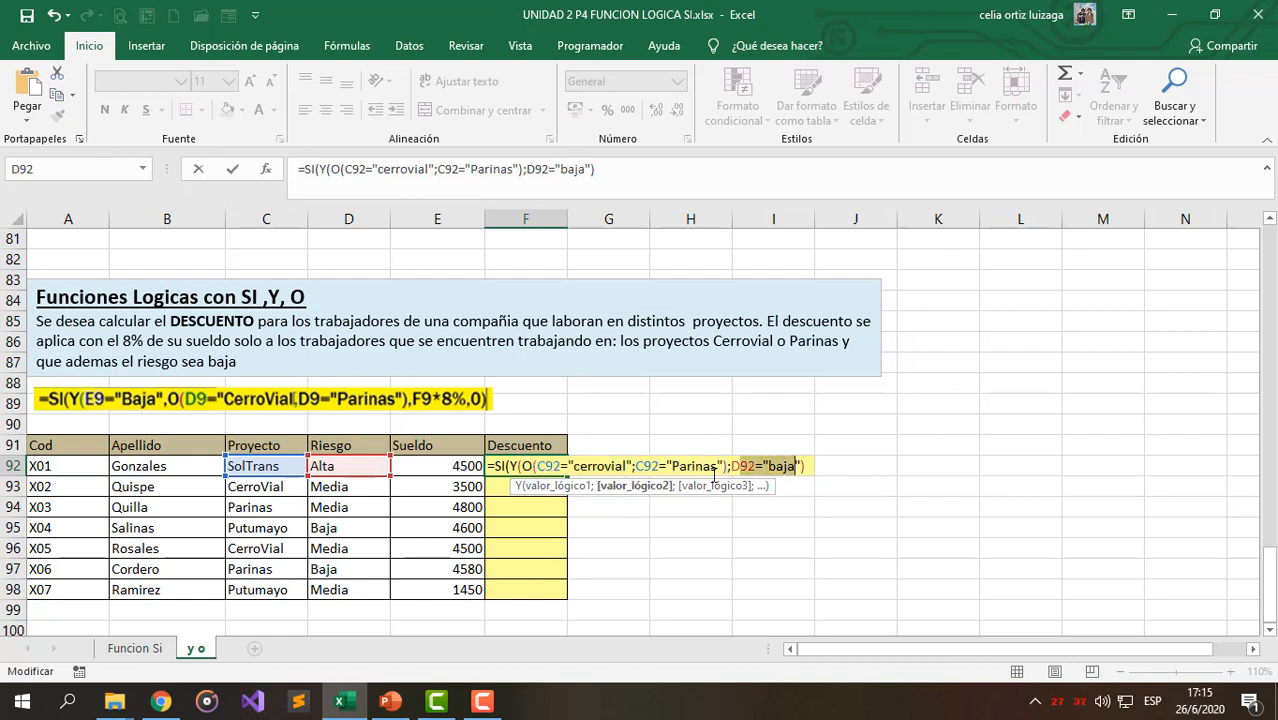
- Finish F92's SI formula with E92*8% as the true value and 0 as the false value
click(805, 466)
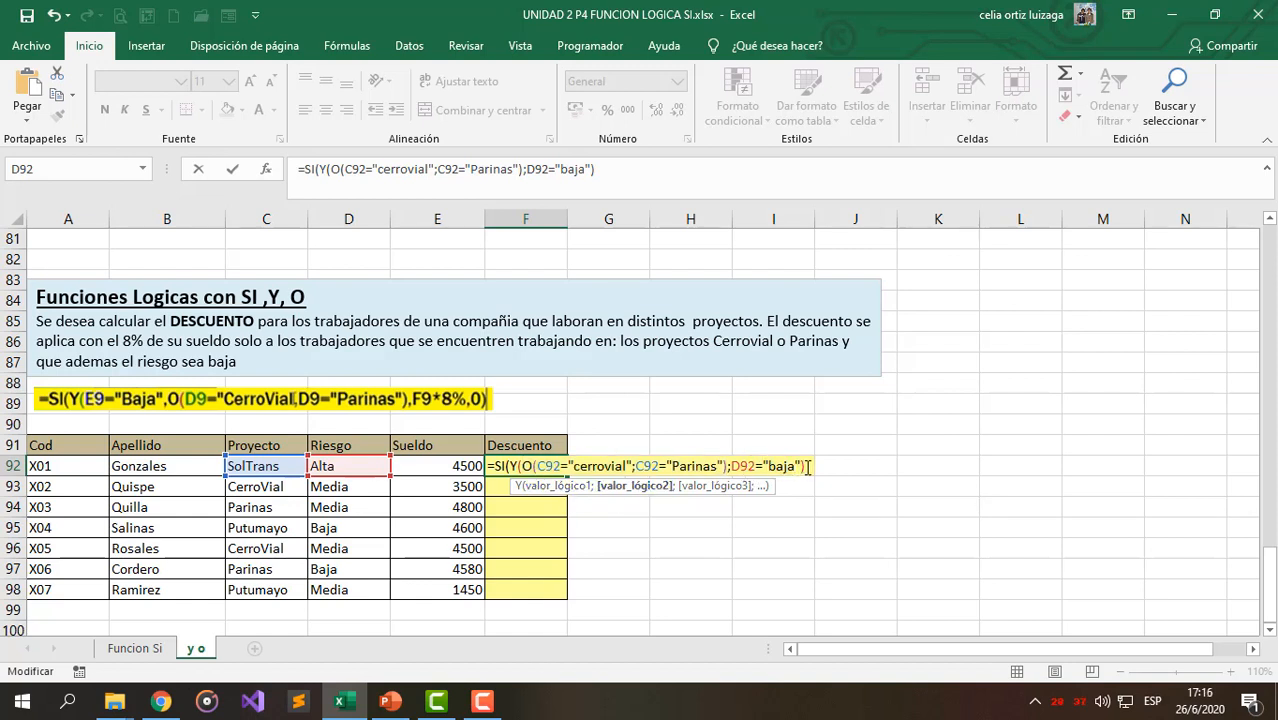
text(;)
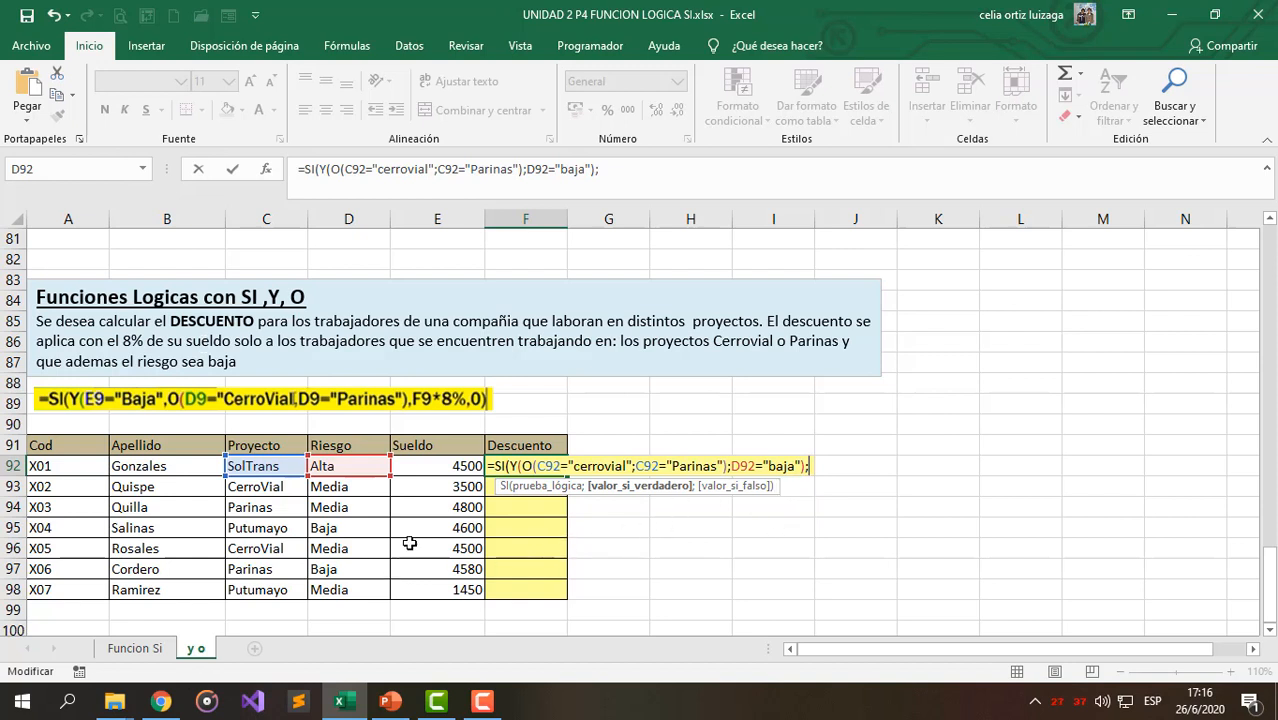
click(449, 470)
text(*8%)
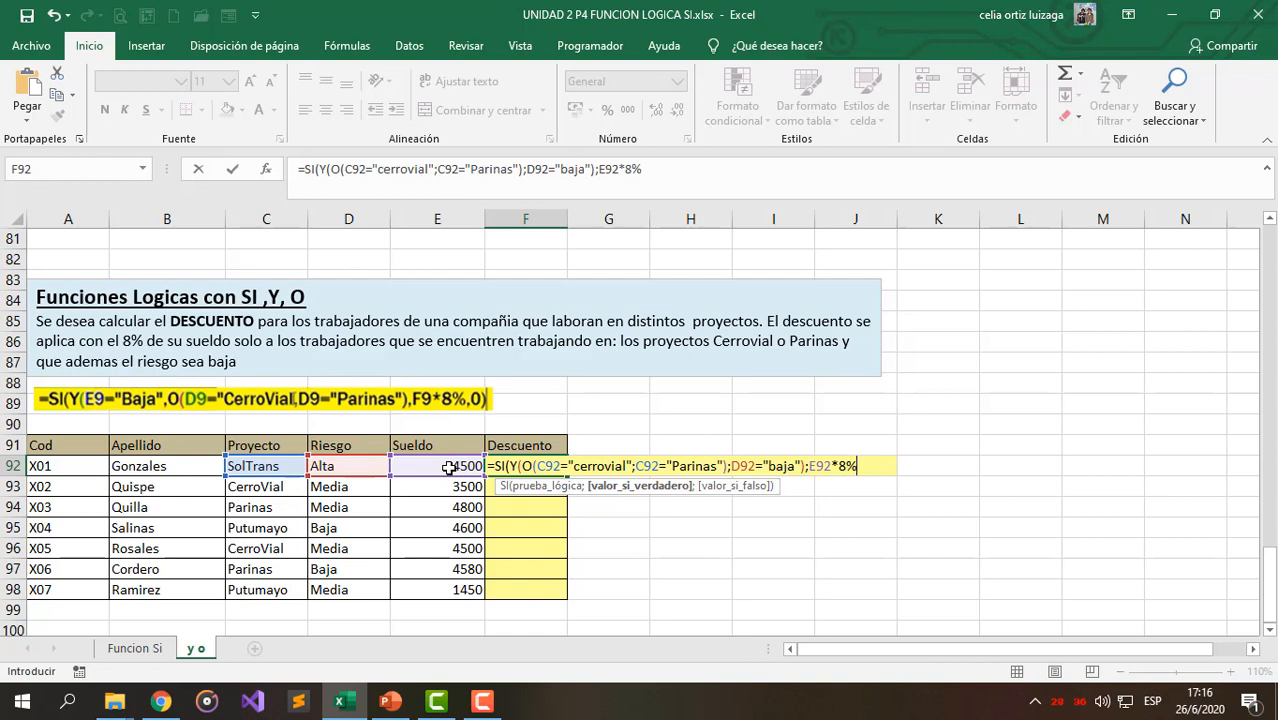
text(;)
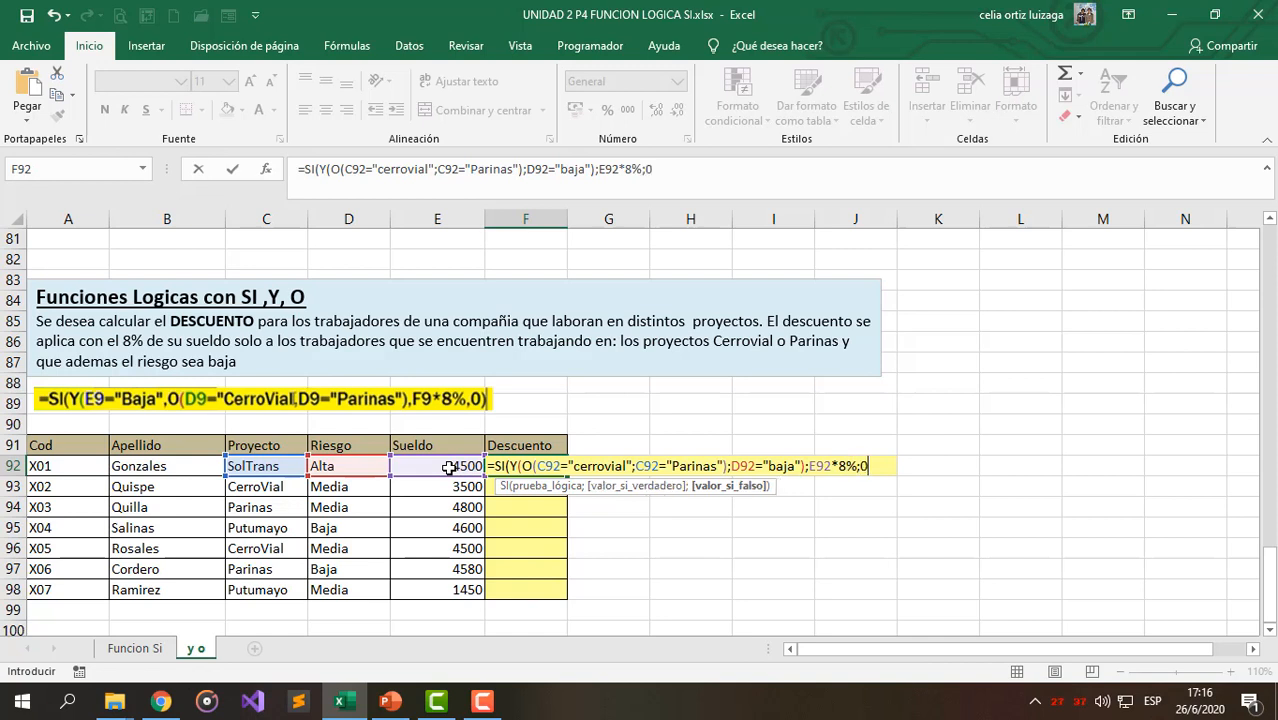
text(0))
key(Return)
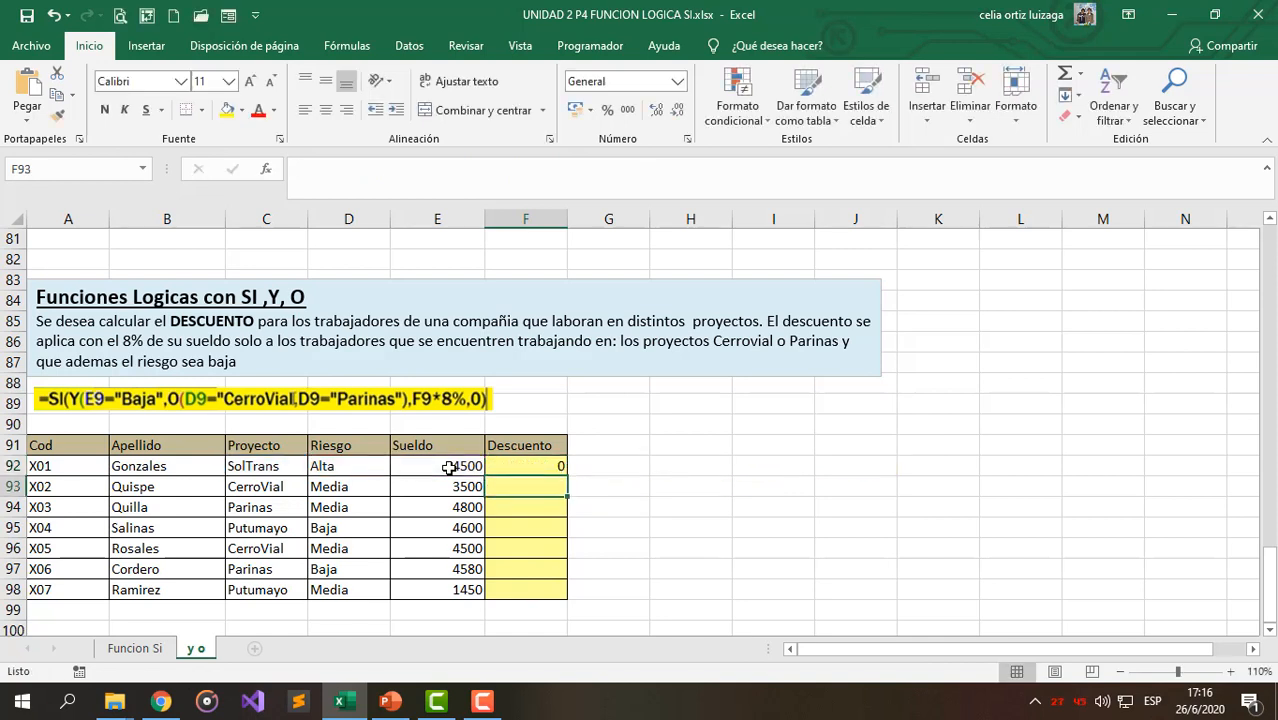
- Check row 92's Riesgo value and fill the Descuento formula from F92 down through F98
click(518, 466)
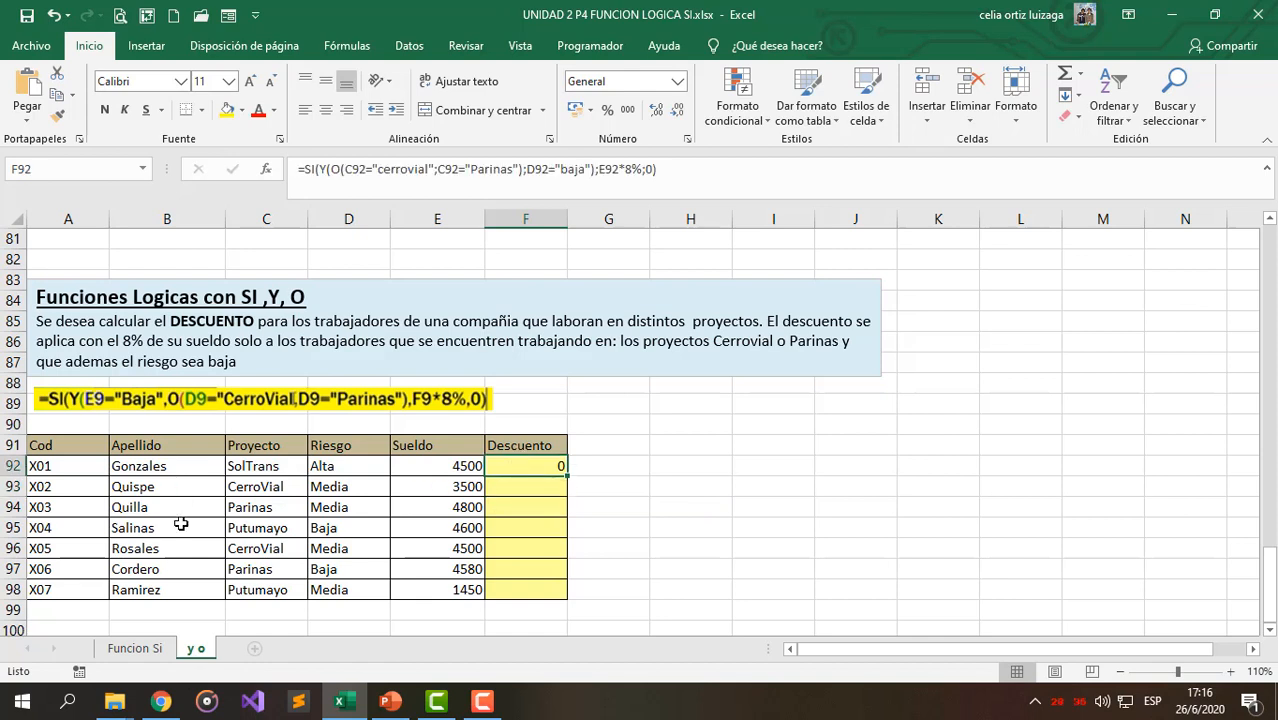
click(334, 469)
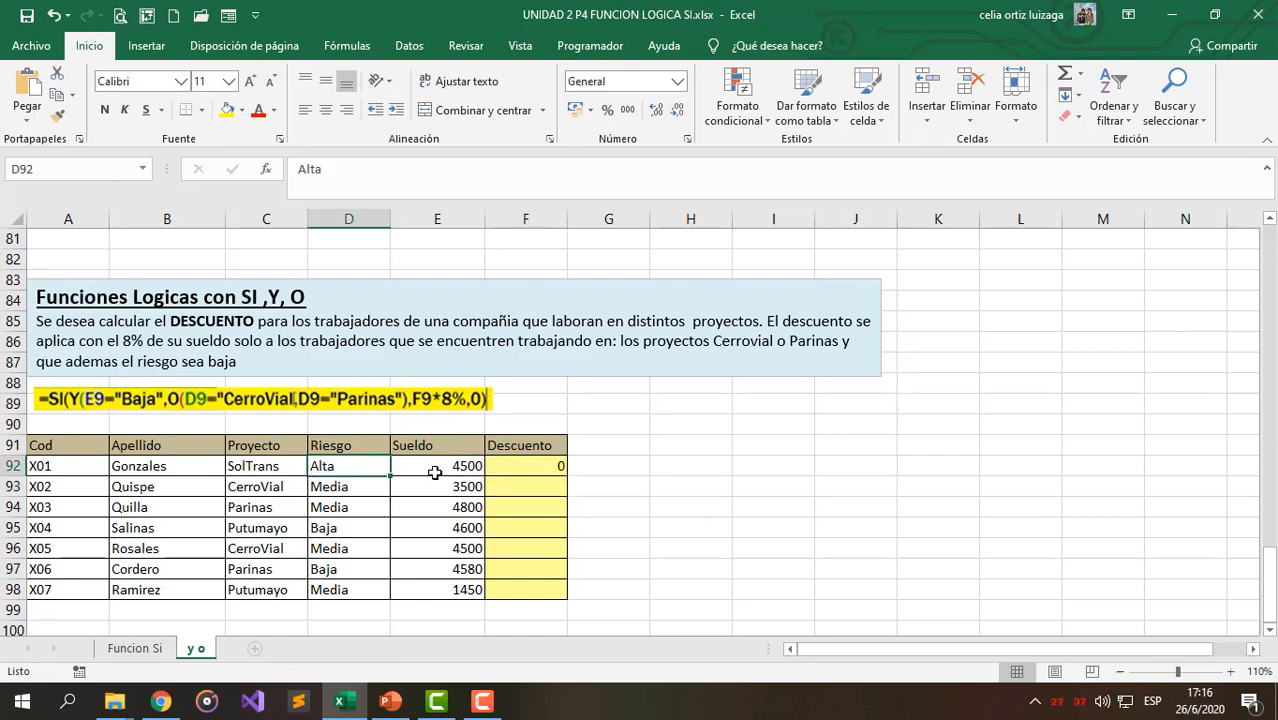
click(535, 467)
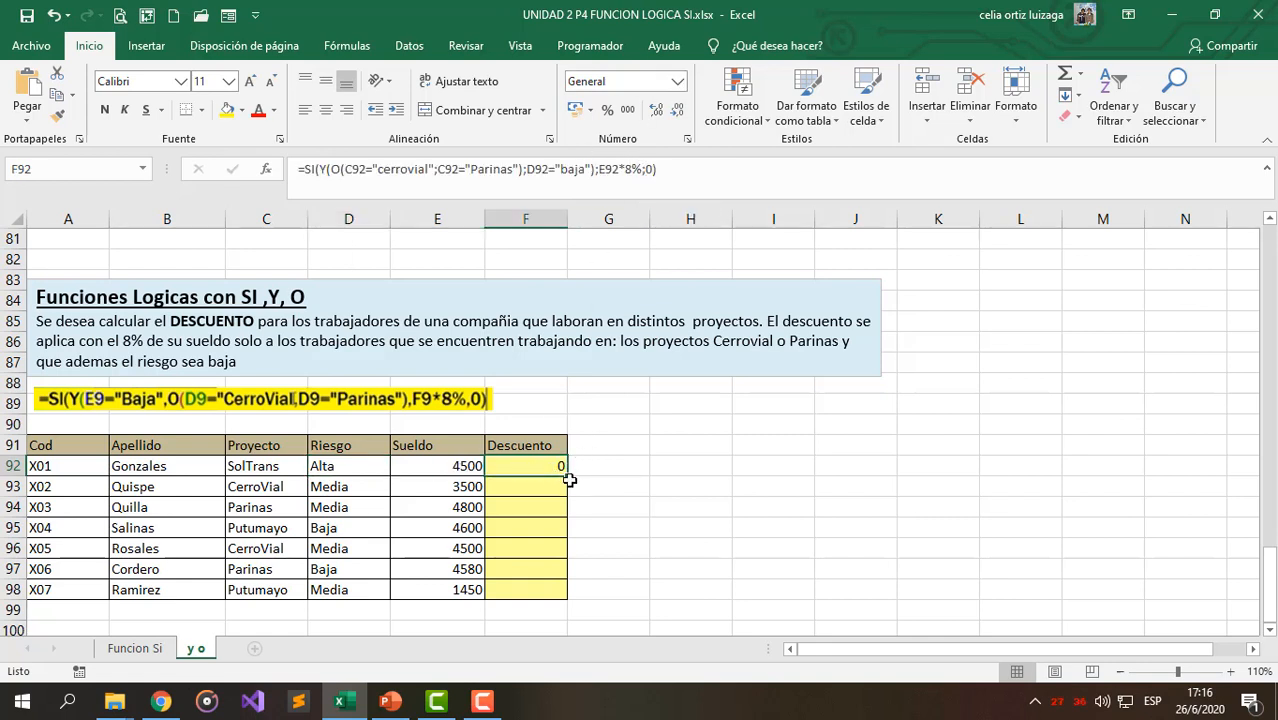
drag(567, 476, 576, 605)
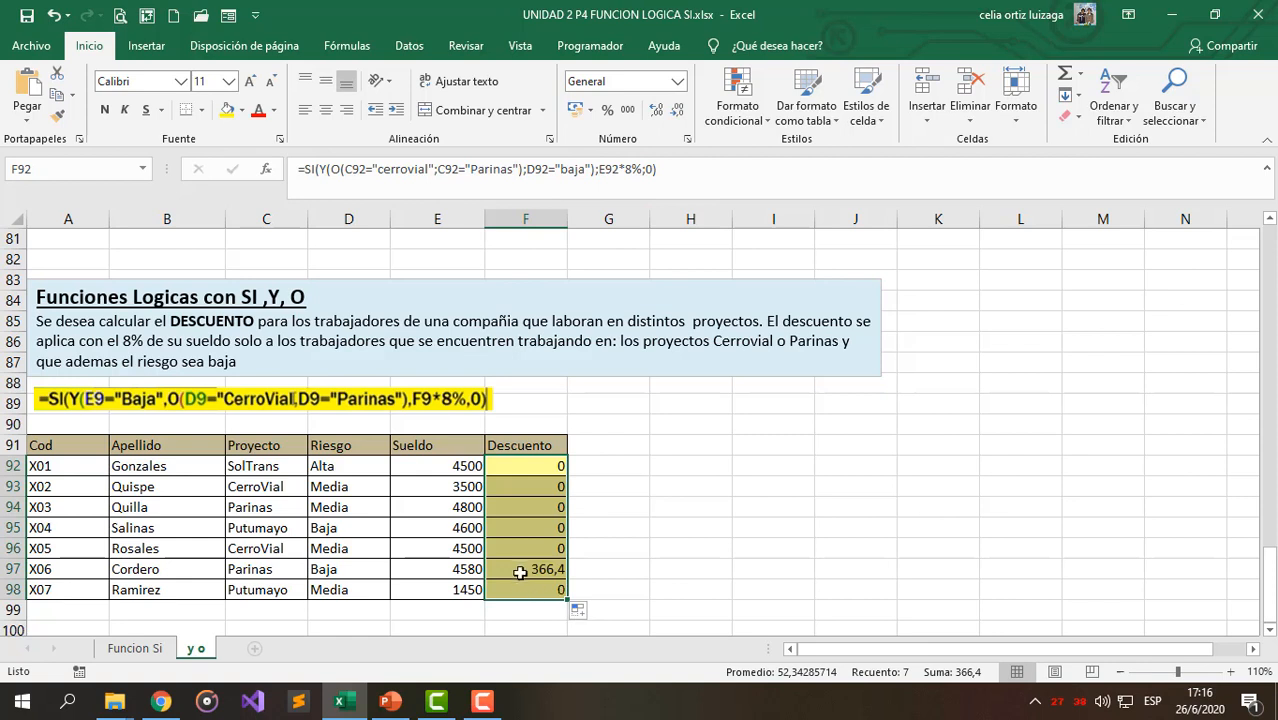
- Examine F98's copied Descuento formula, checking its O project conditions, risk condition and false value against row 98
click(535, 574)
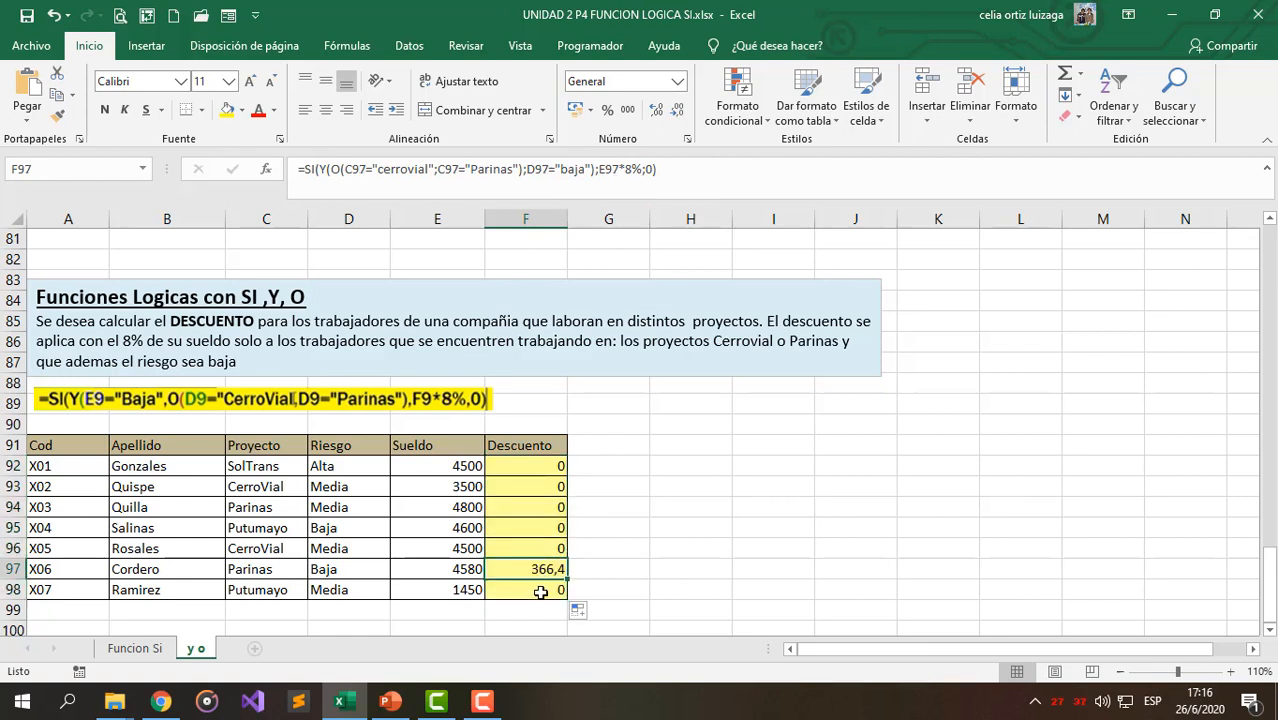
double_click(540, 592)
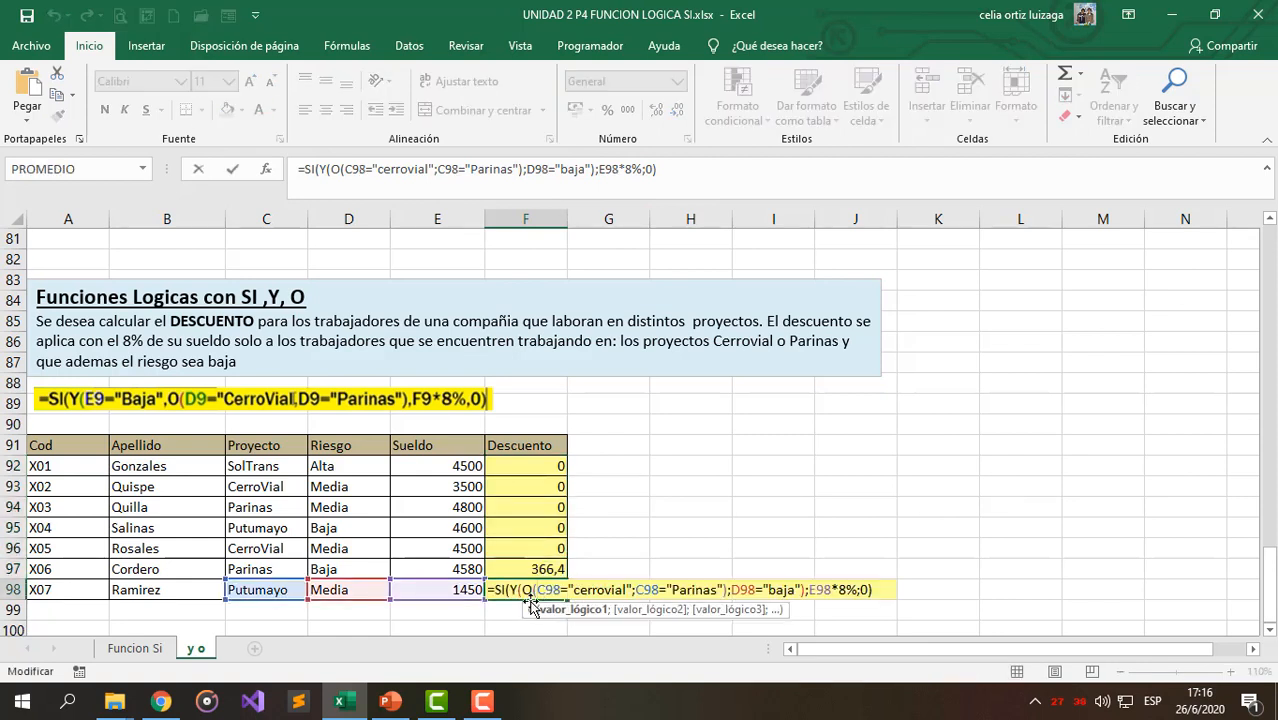
double_click(546, 590)
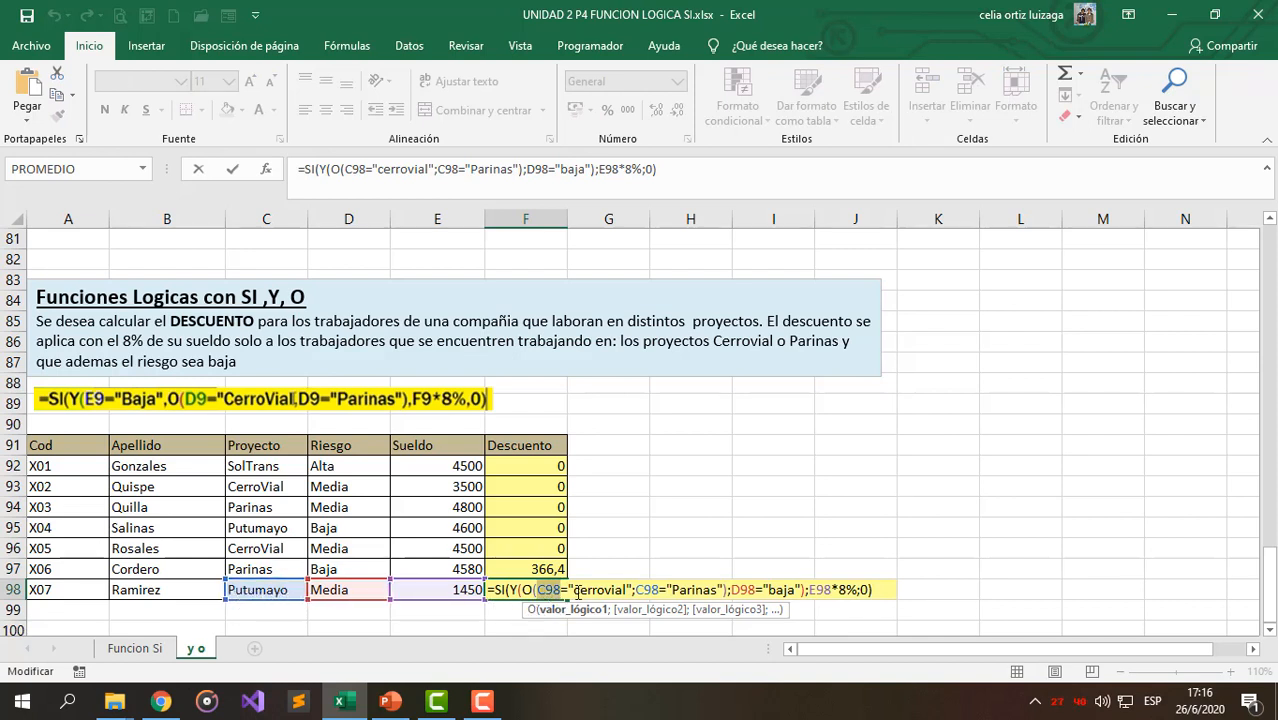
click(637, 590)
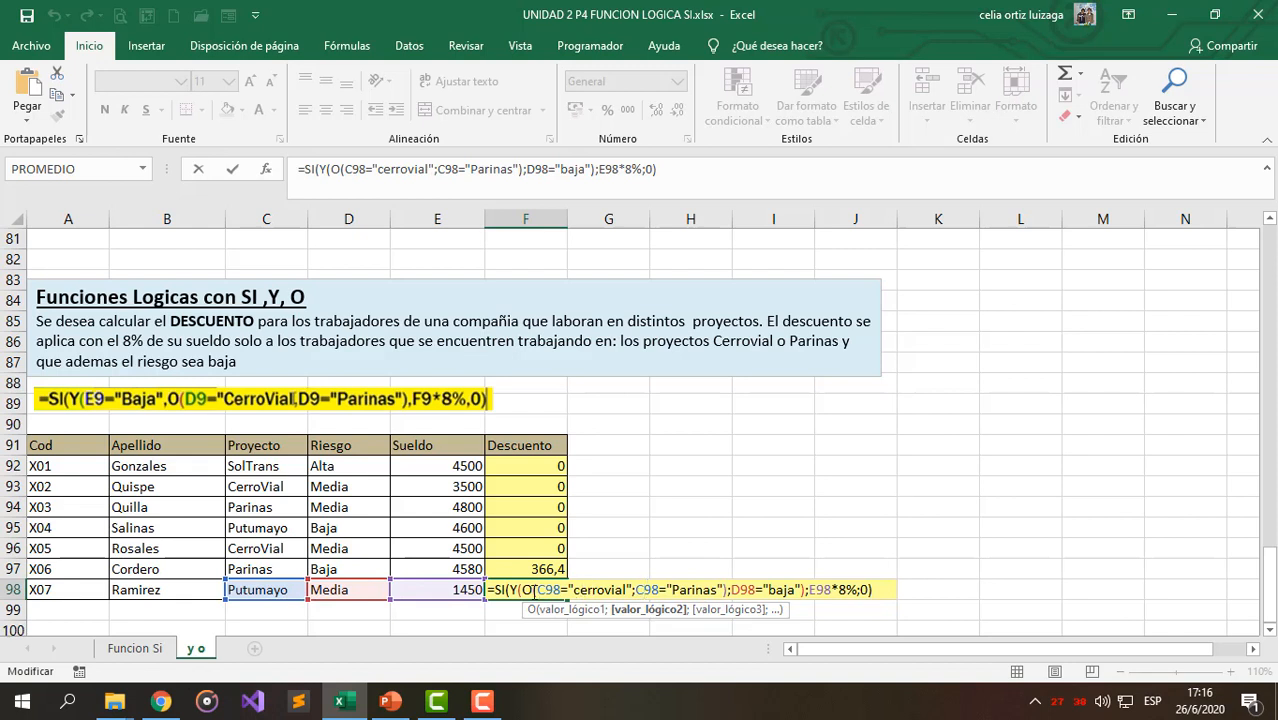
drag(527, 590, 558, 593)
drag(731, 590, 778, 590)
click(518, 590)
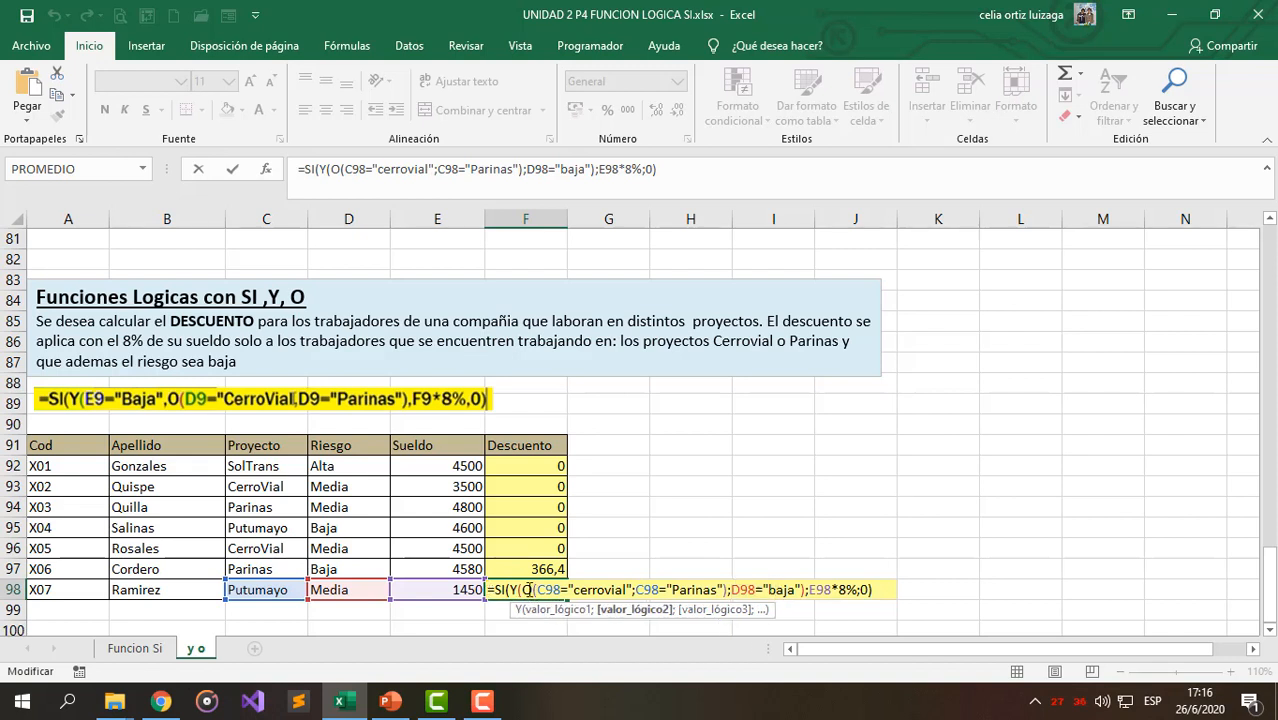
click(893, 590)
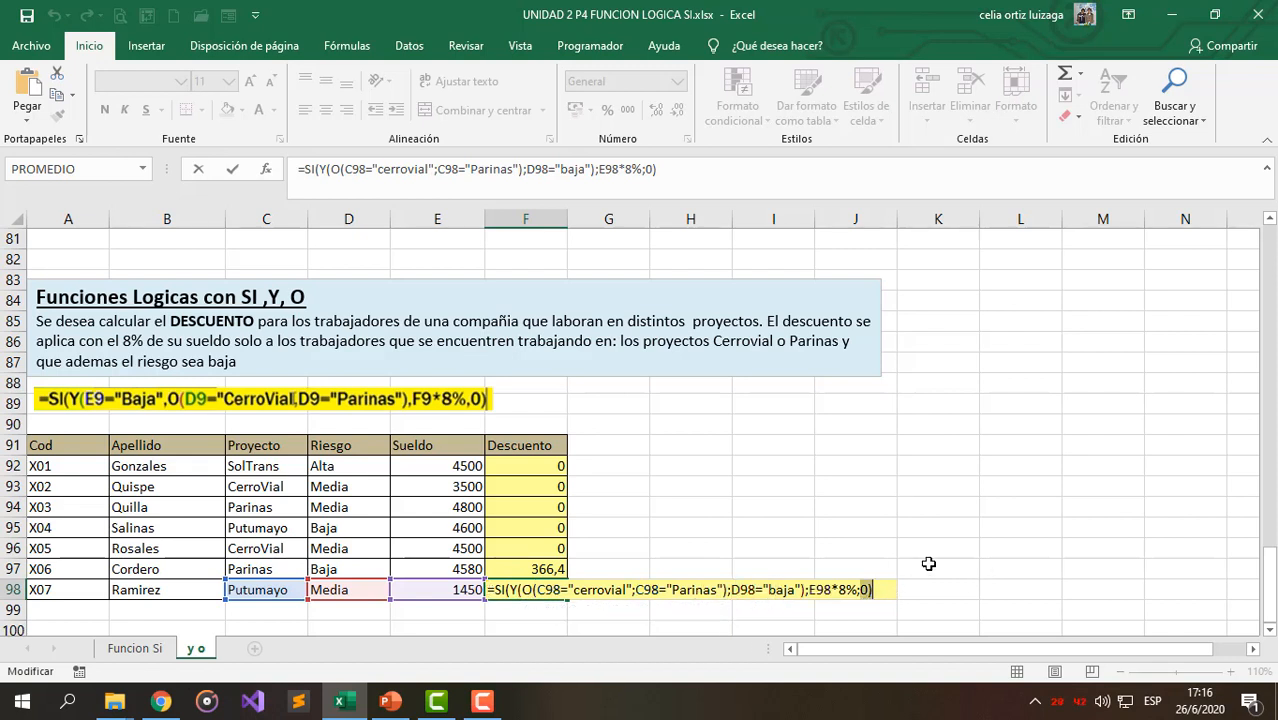
key(Escape)
- Examine the O function's two project conditions in F97's formula against row 97's Proyecto value
double_click(537, 567)
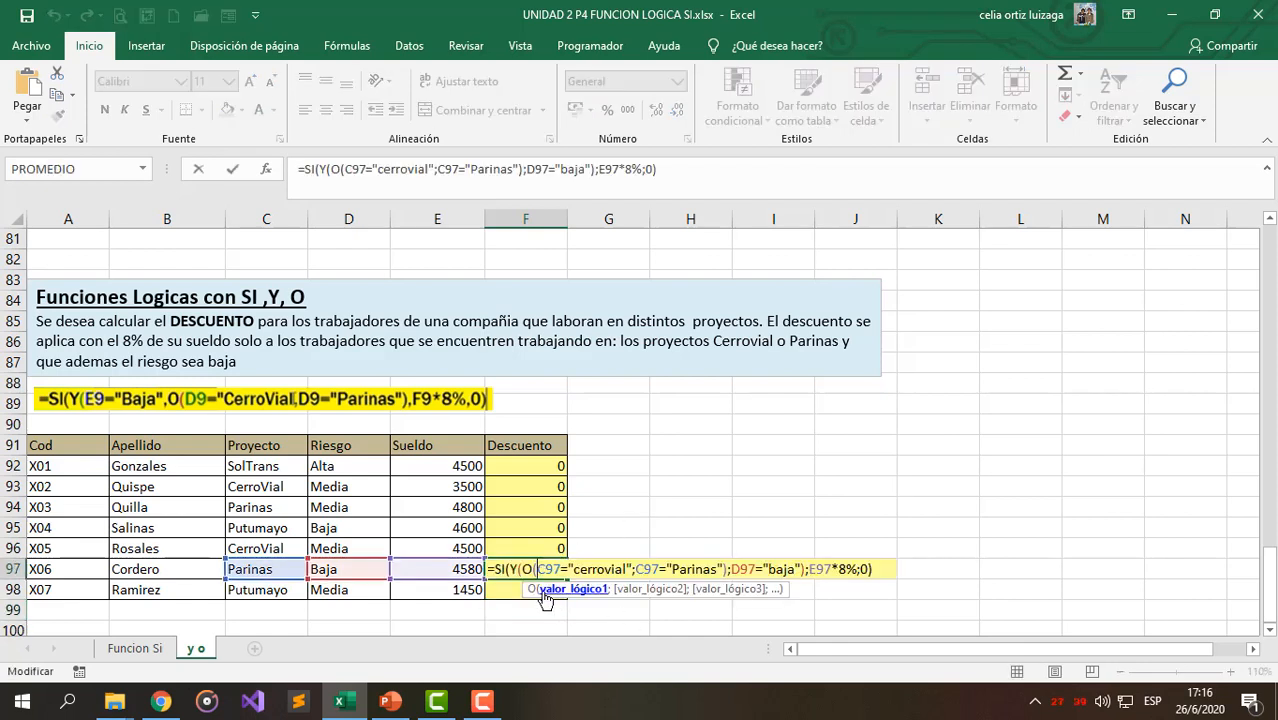
drag(546, 569, 554, 569)
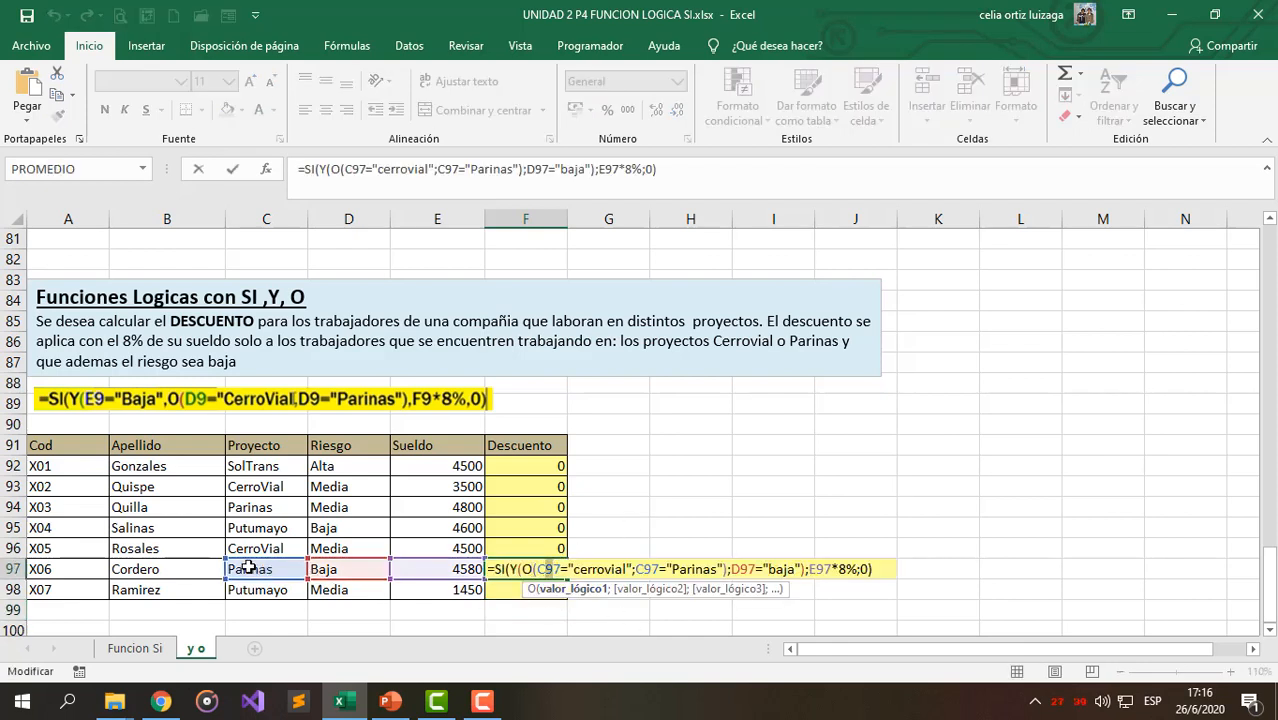
click(595, 564)
drag(548, 568, 704, 563)
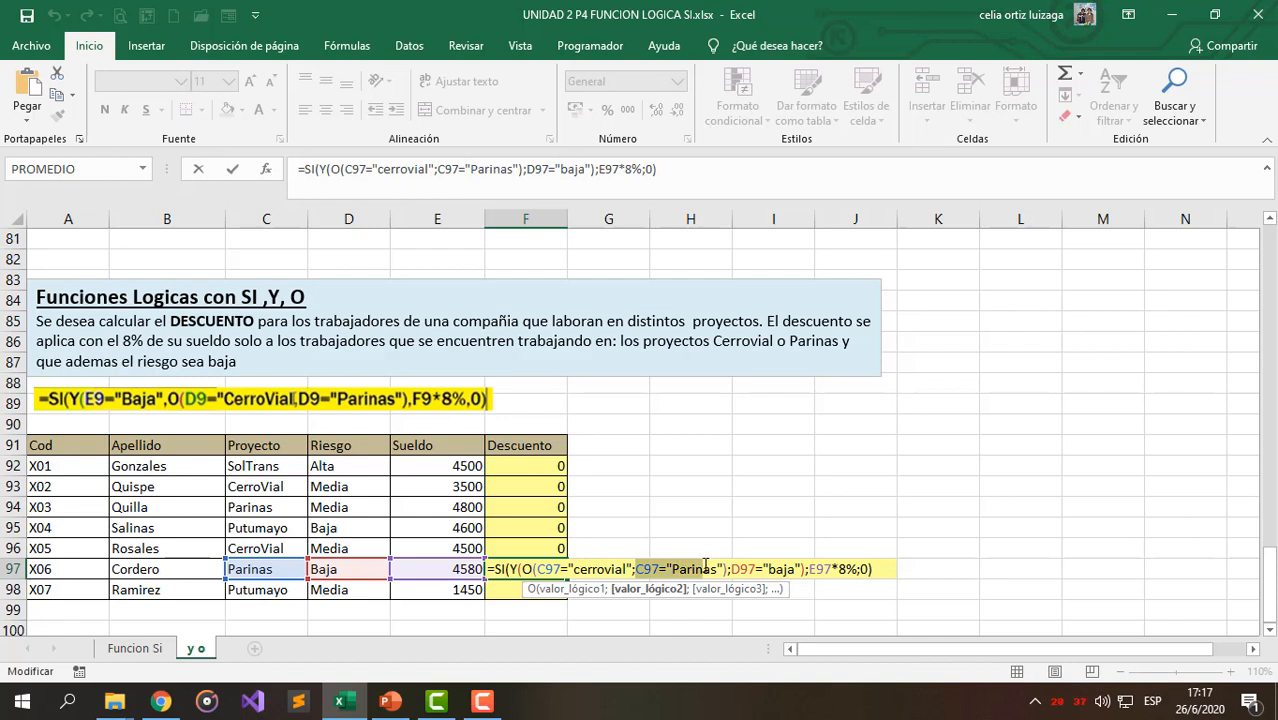
click(522, 569)
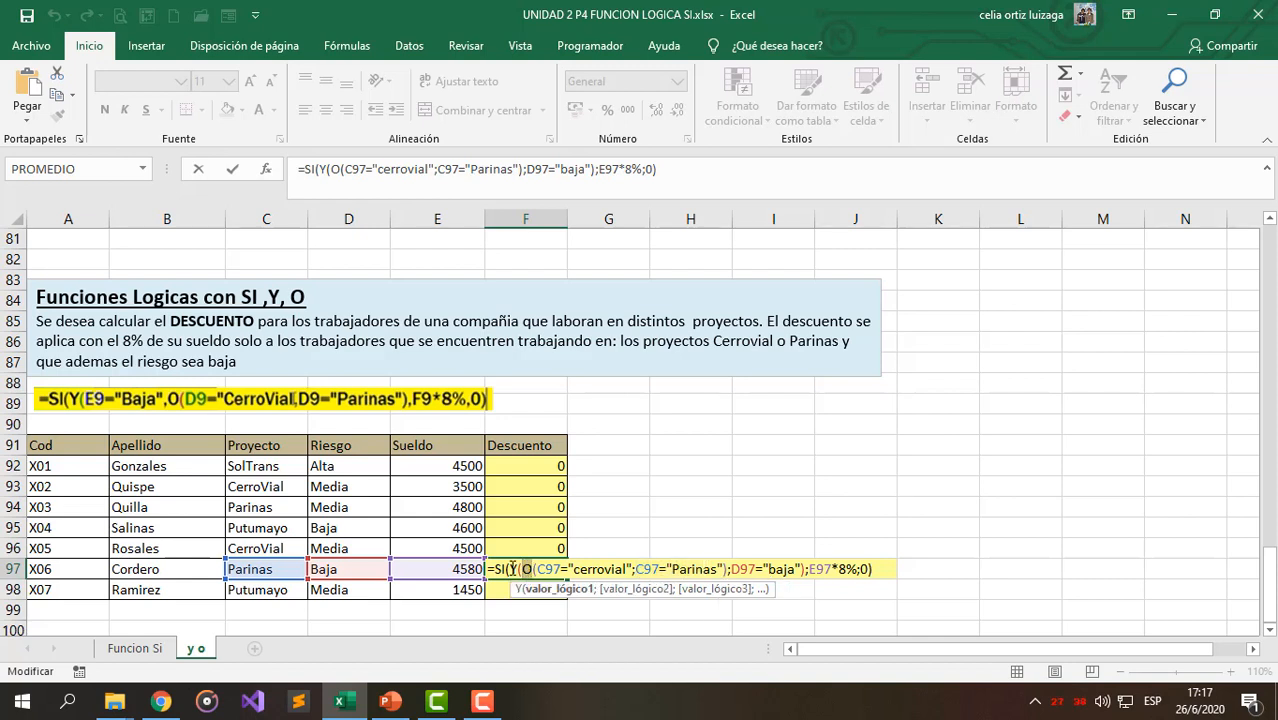
drag(524, 569, 727, 569)
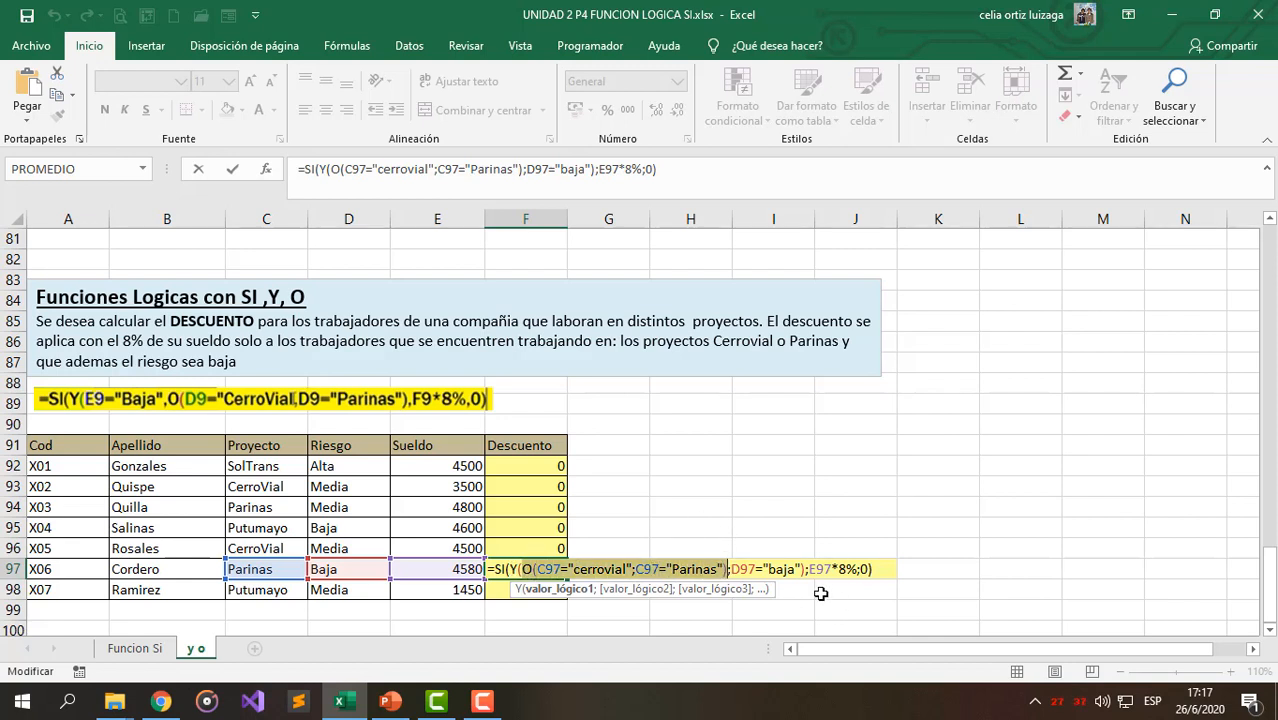
- Examine the risk condition D97="baja" and the true value E97*8% in F97's formula and leave the formula as is
click(730, 569)
double_click(739, 569)
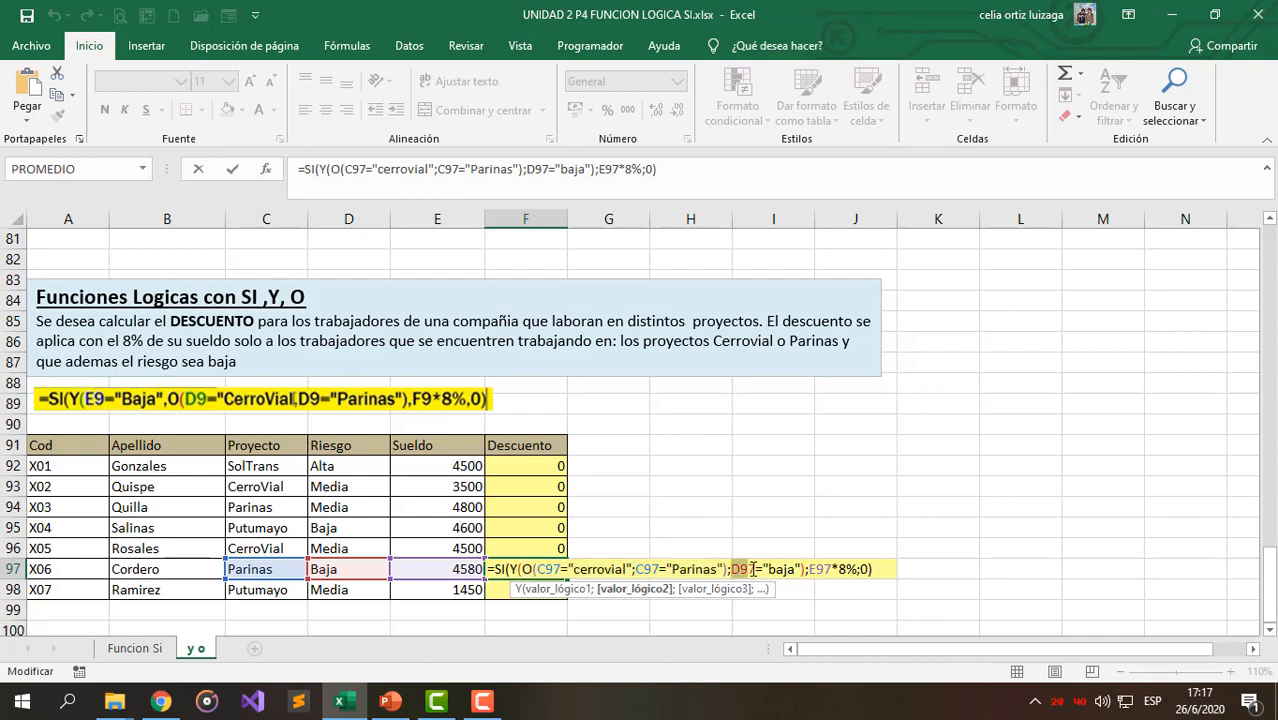
click(778, 569)
drag(733, 569, 791, 567)
click(512, 569)
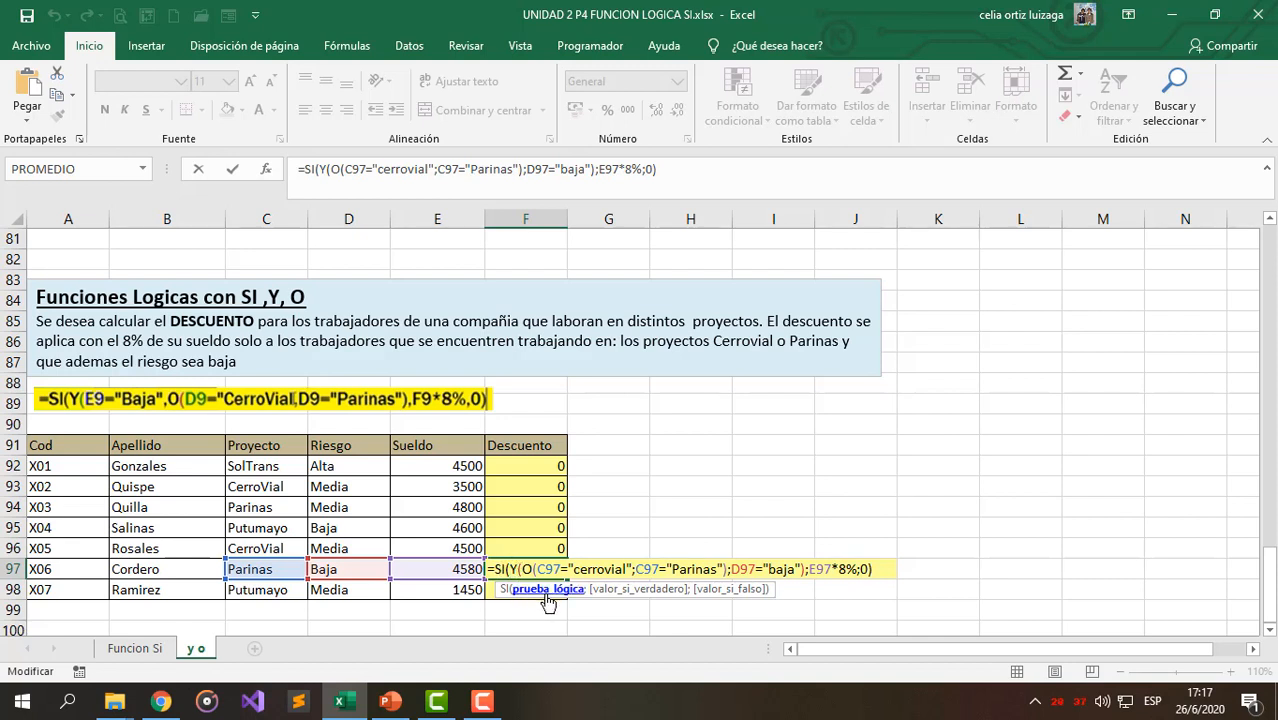
drag(812, 569, 858, 569)
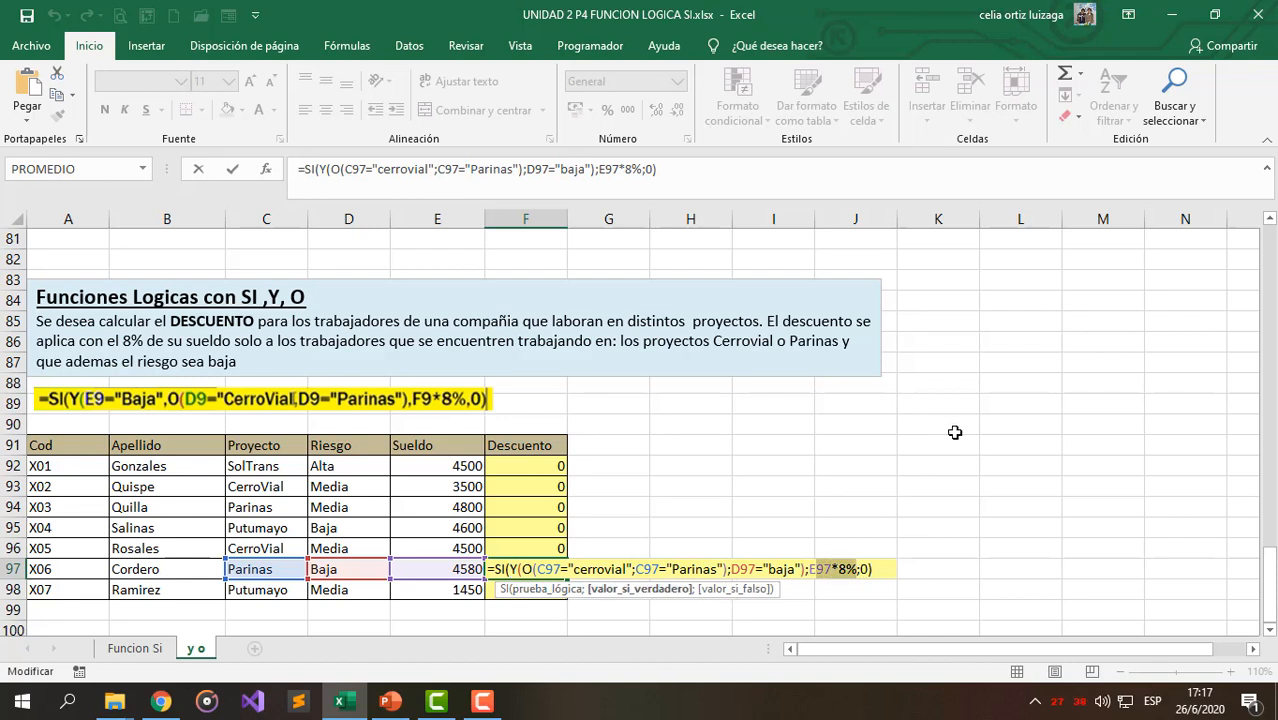
key(Return)
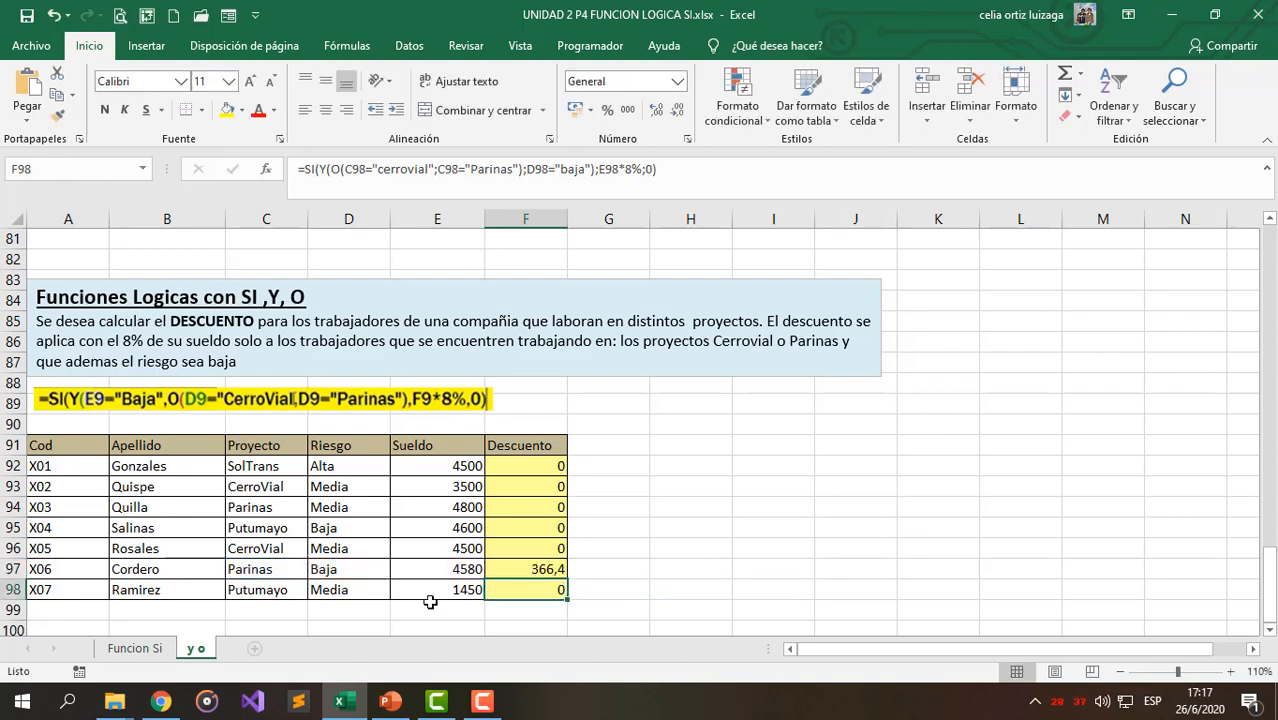
click(672, 492)
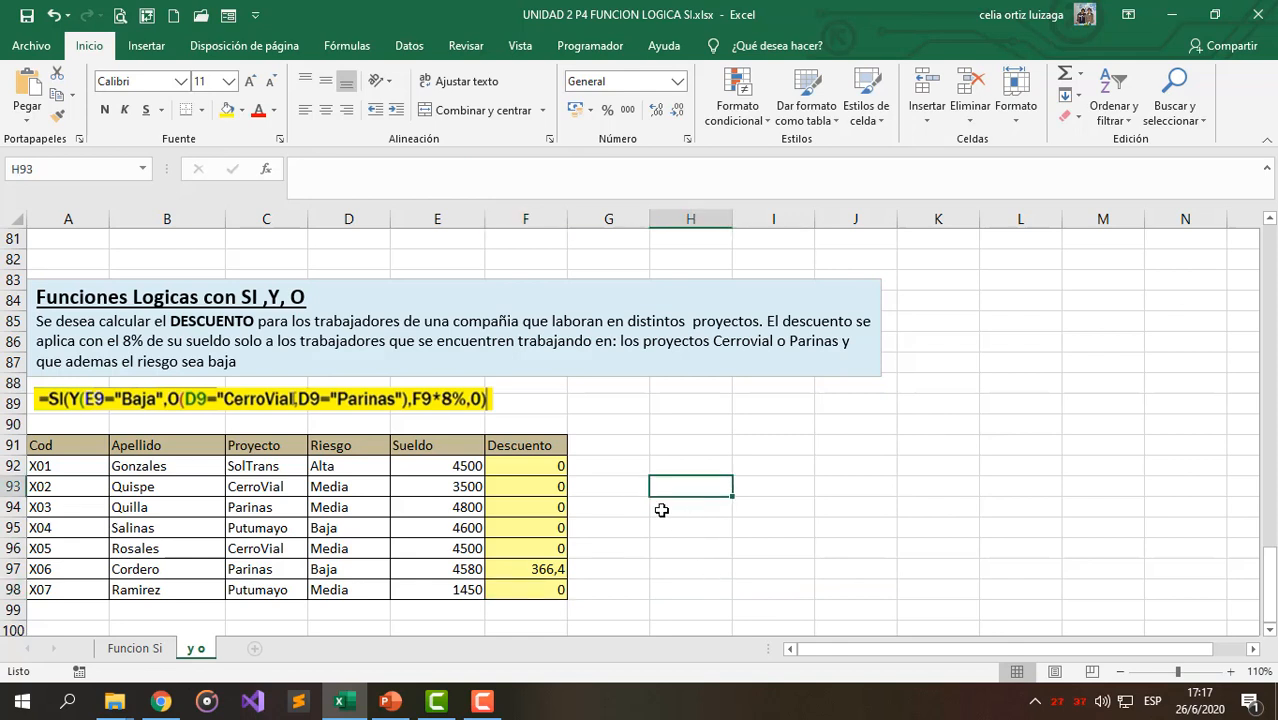
click(632, 467)
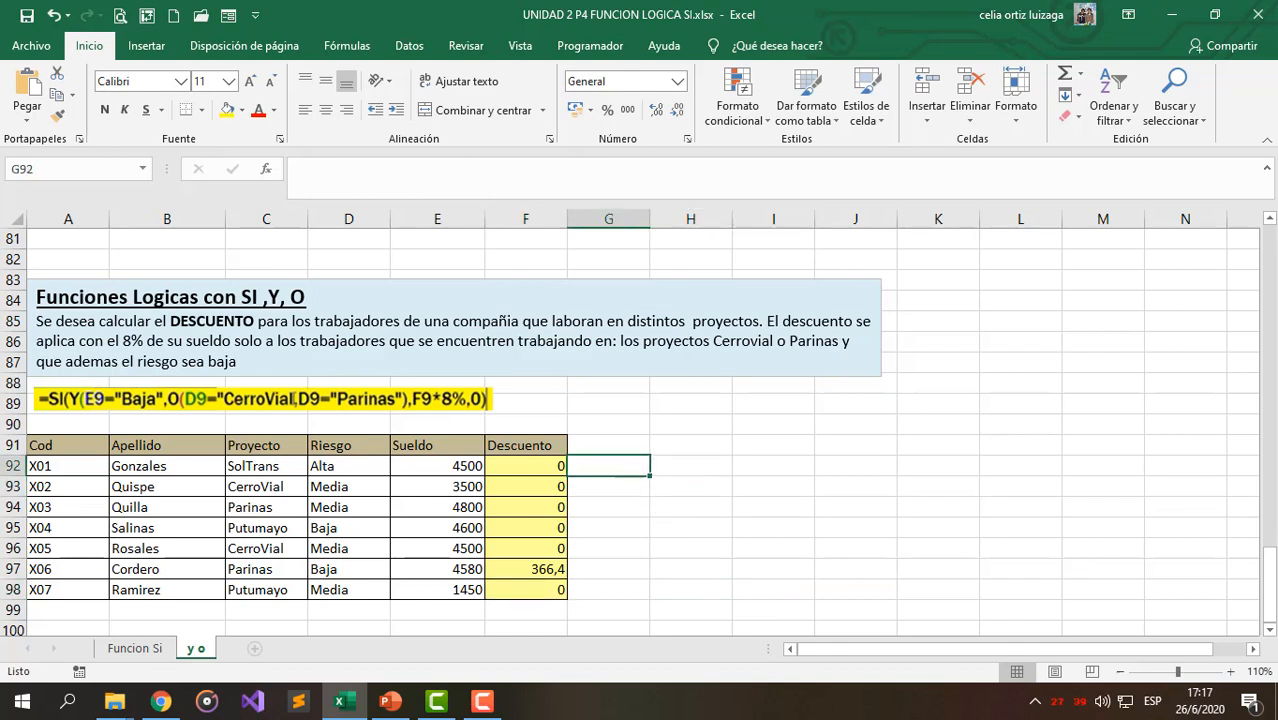